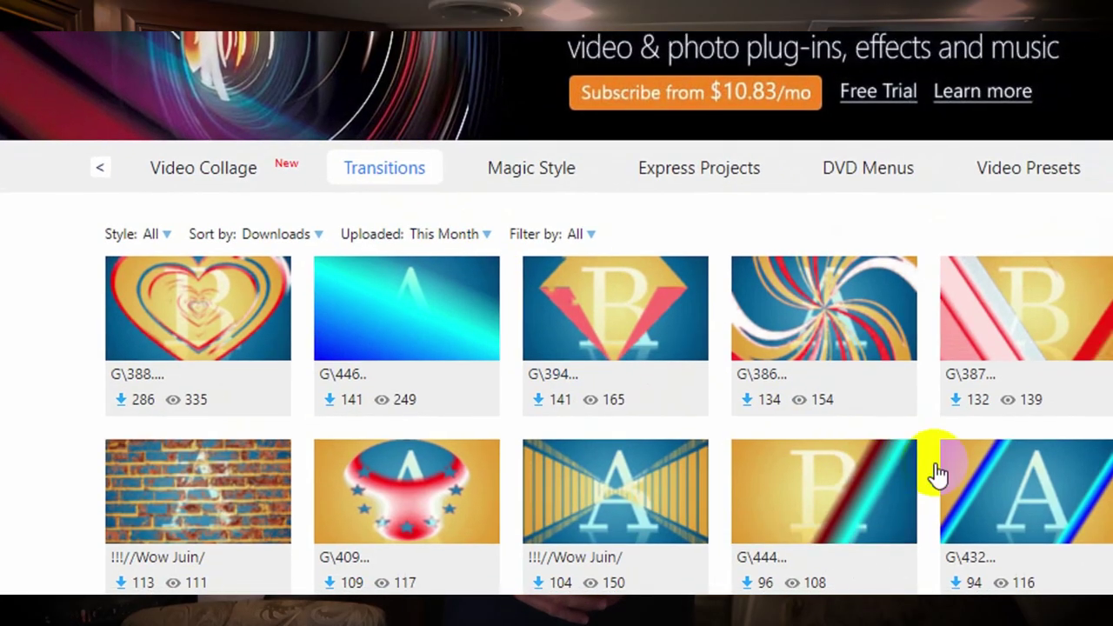
Browse the downloadable Transitions and Particles effects sorted by downloads for this month.
{"action": "scroll", "coordinate": [899, 491], "scroll_direction": "down", "scroll_amount": 3}
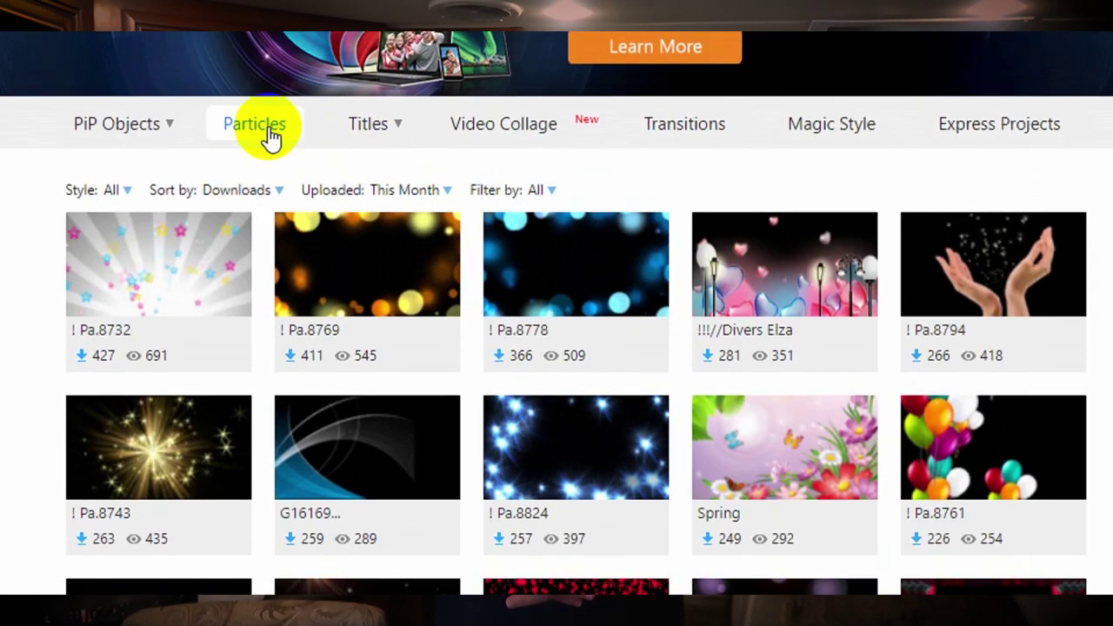
{"action": "scroll", "coordinate": [472, 497], "scroll_direction": "down", "scroll_amount": 5}
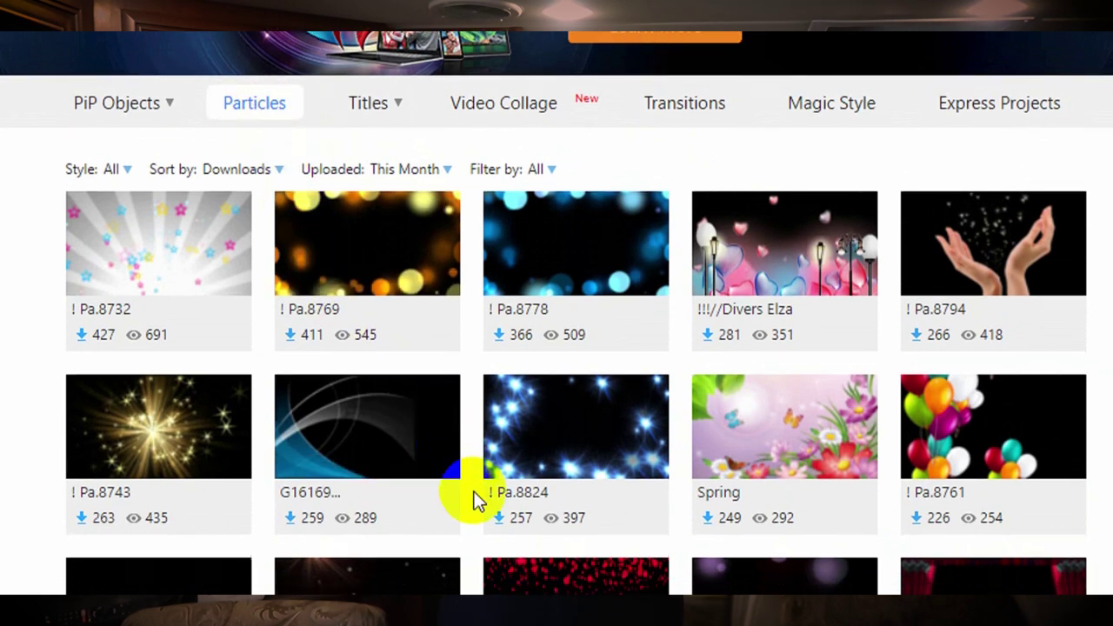
{"action": "scroll", "coordinate": [561, 534], "scroll_direction": "down", "scroll_amount": 2}
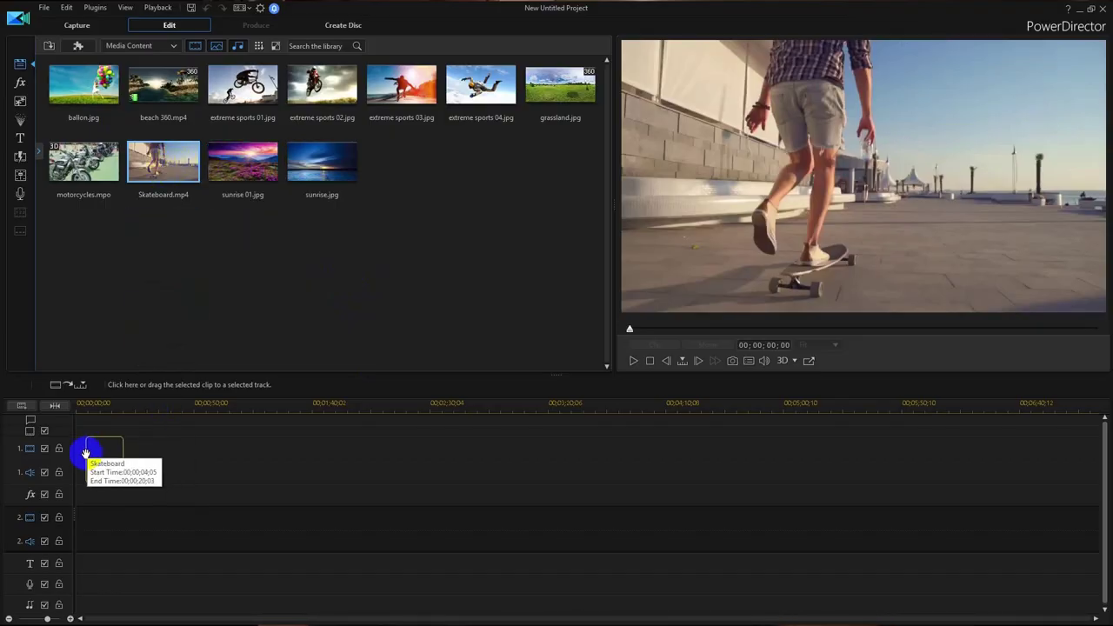
Place Skateboard.mp4, sunrise.jpg and sunrise 01.jpg one after another on the first video track.
{"action": "left_click_drag", "start_coordinate": [71, 461], "coordinate": [75, 462]}
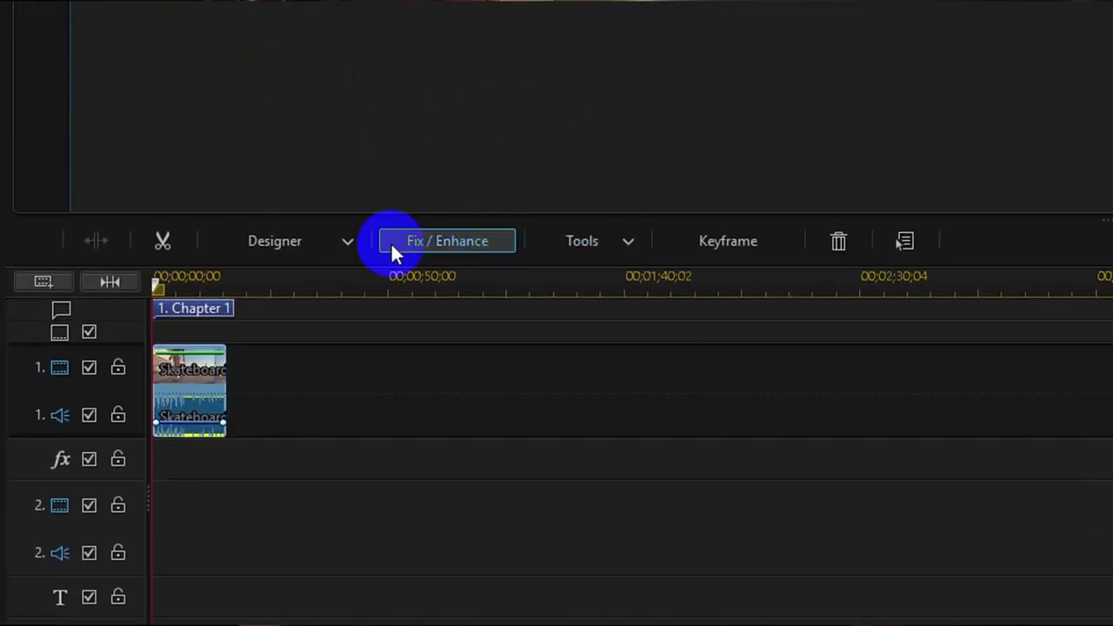
{"action": "left_click", "coordinate": [564, 243]}
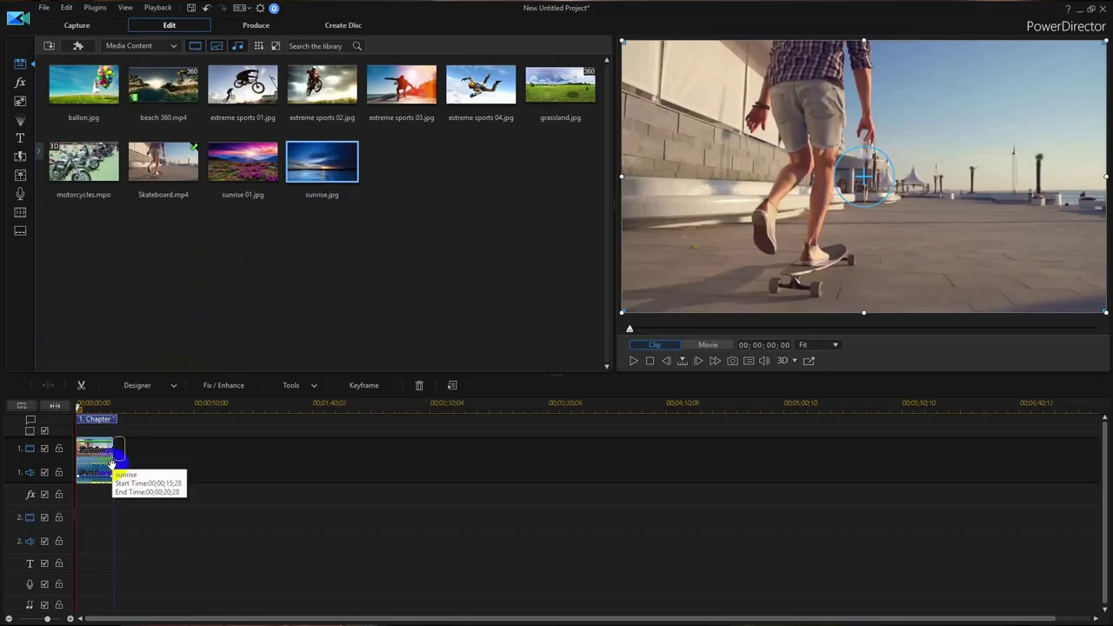
{"action": "left_click", "coordinate": [243, 198]}
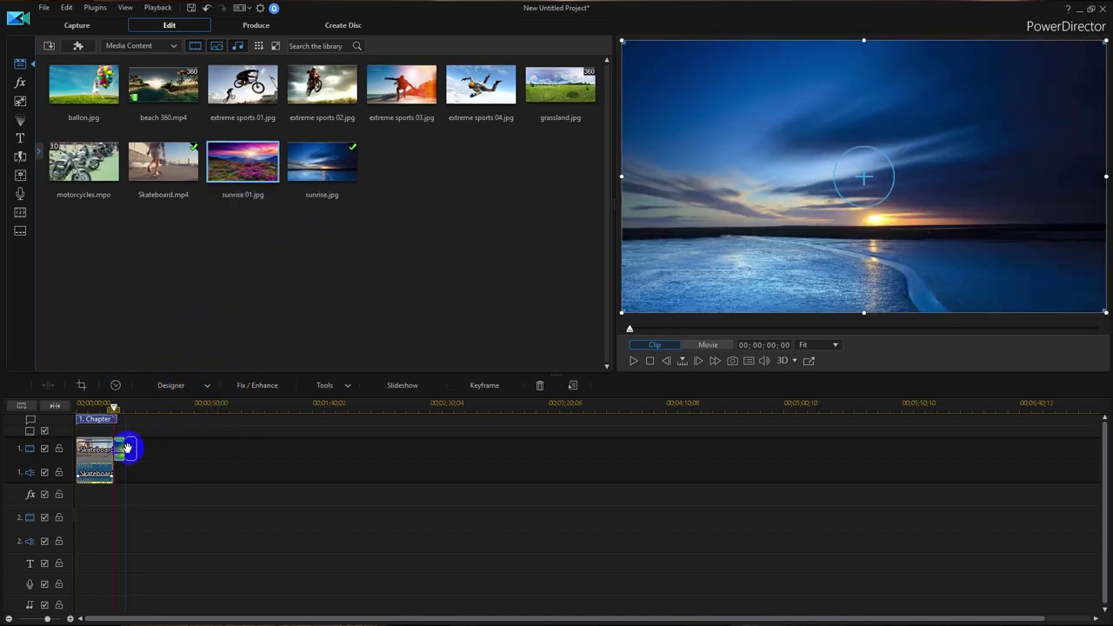
{"action": "left_click_drag", "start_coordinate": [127, 447], "coordinate": [132, 448]}
{"action": "left_click", "coordinate": [322, 387]}
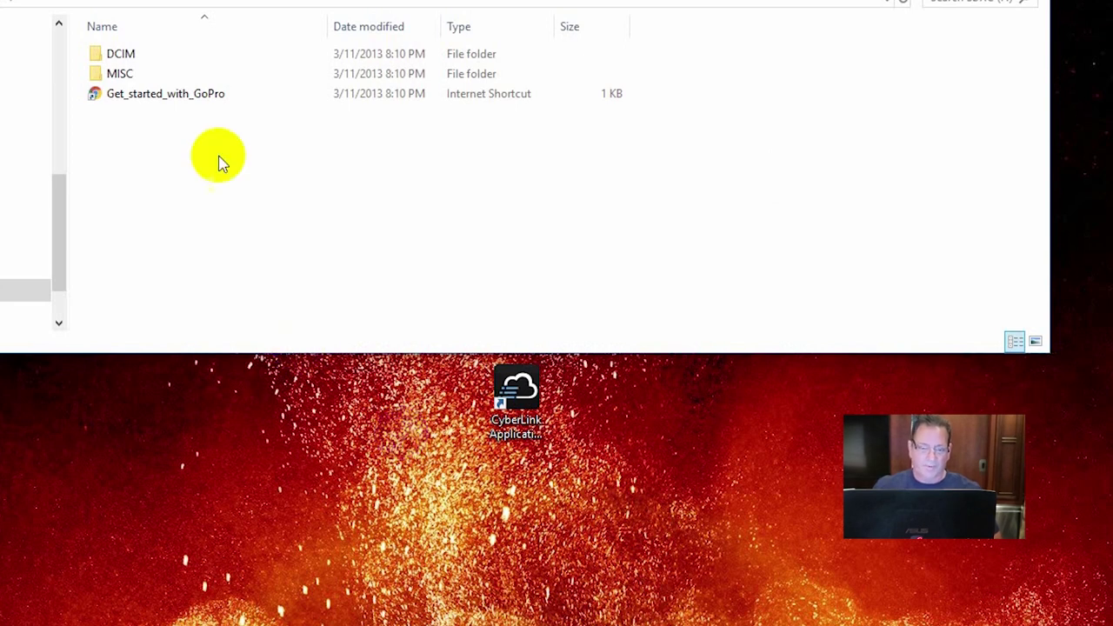
In File Explorer, open the 110___07 folder within DCIM on the SDXC (F:) card and move its window off the desktop icons.
{"action": "left_click_drag", "start_coordinate": [460, 0], "coordinate": [560, 40]}
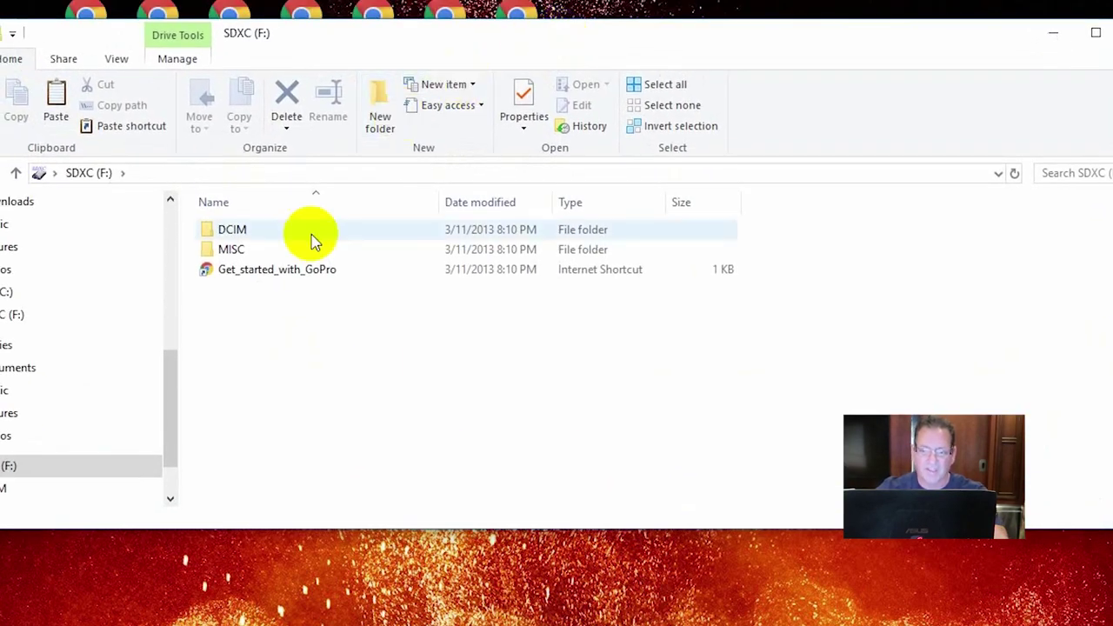
{"action": "double_click", "coordinate": [208, 231]}
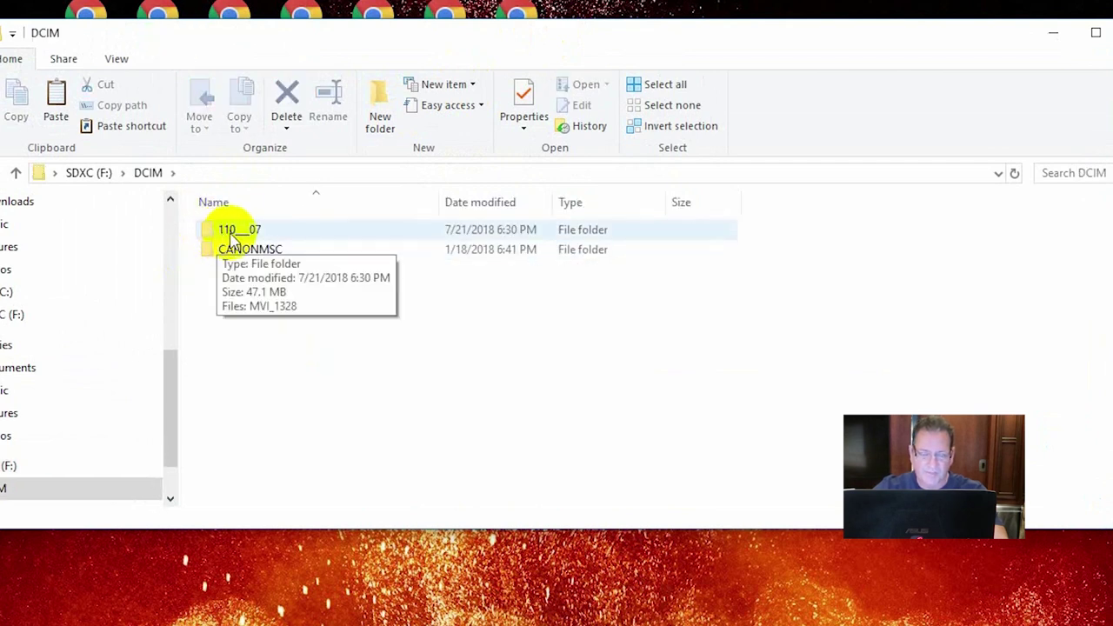
{"action": "double_click", "coordinate": [205, 232]}
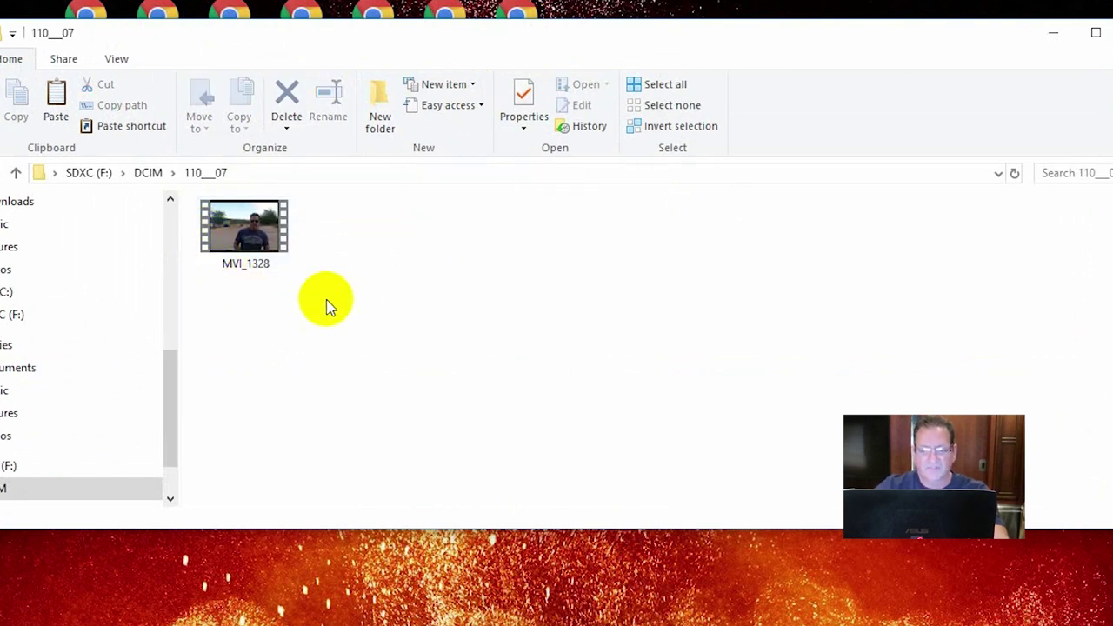
{"action": "left_click_drag", "start_coordinate": [506, 41], "coordinate": [761, 265]}
{"action": "left_click_drag", "start_coordinate": [629, 263], "coordinate": [762, 300]}
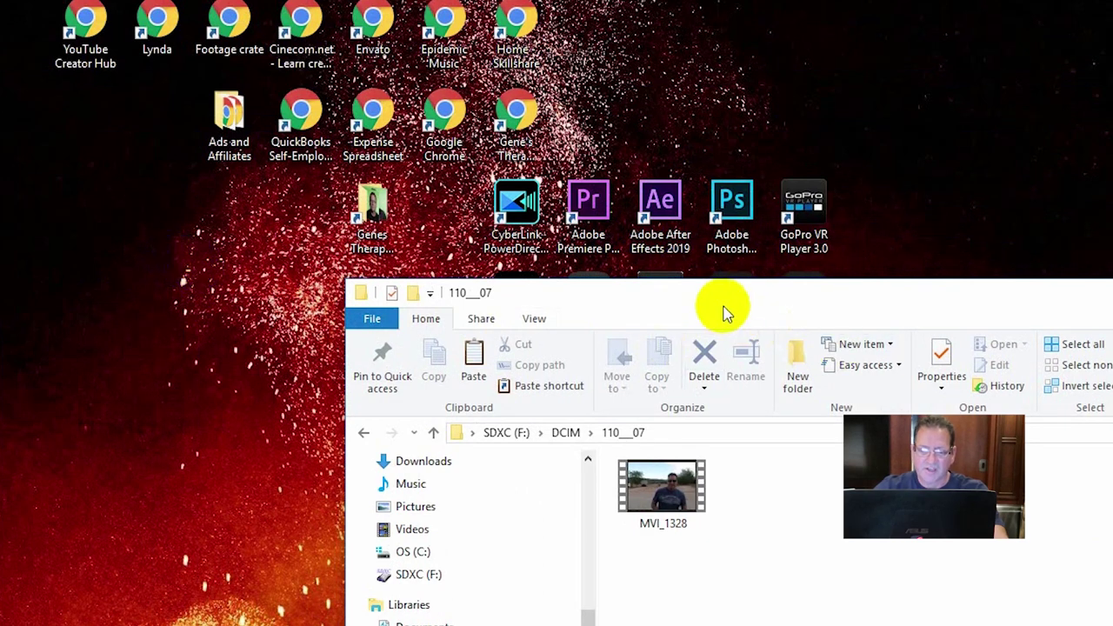
{"action": "left_click_drag", "start_coordinate": [726, 313], "coordinate": [906, 363]}
Move the Genes Therapy shortcut on the desktop to the spot beneath Ads and Affiliates.
{"action": "left_click", "coordinate": [374, 268]}
{"action": "left_click_drag", "start_coordinate": [369, 207], "coordinate": [363, 219]}
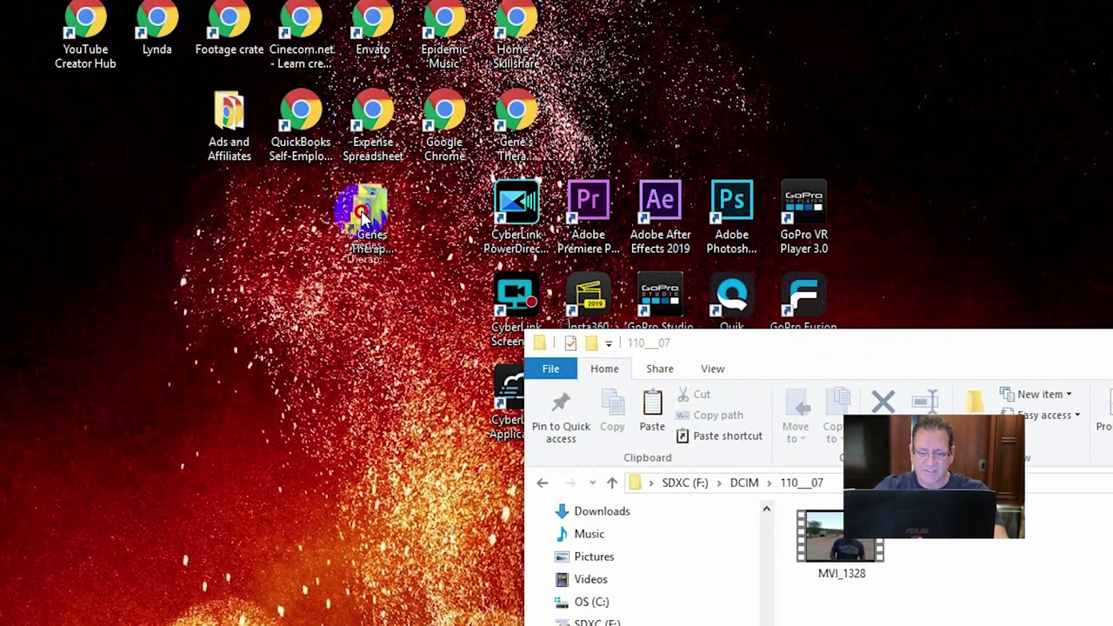
{"action": "left_click_drag", "start_coordinate": [230, 233], "coordinate": [204, 228]}
{"action": "left_click_drag", "start_coordinate": [134, 126], "coordinate": [228, 270]}
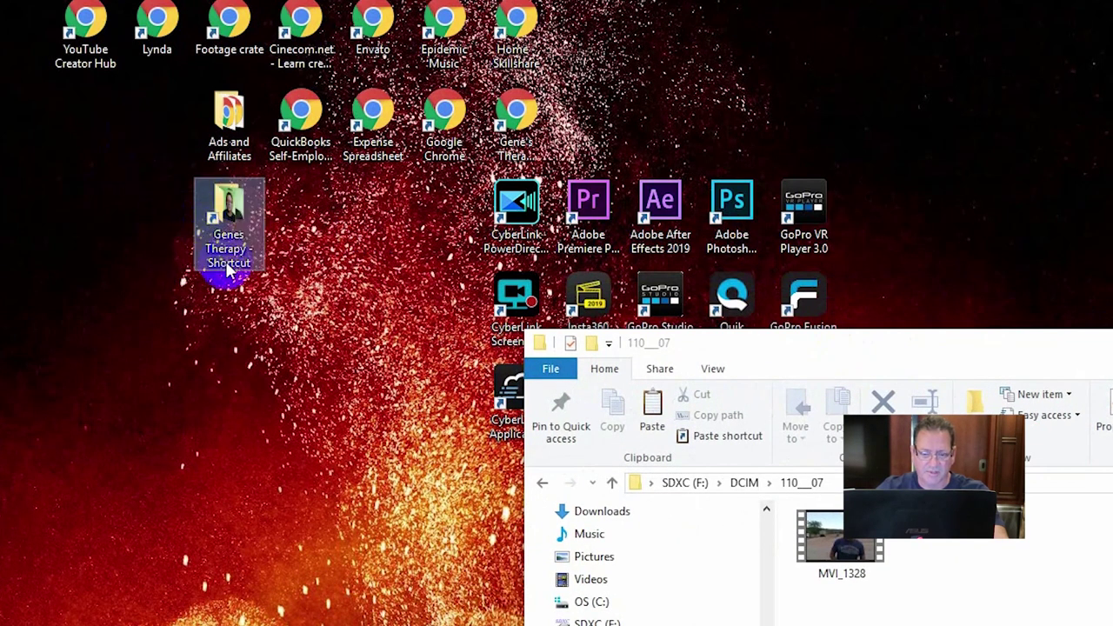
Create a desktop folder named "My videos phots" and place it beside the Genes Therapy shortcut.
{"action": "right_click", "coordinate": [271, 325]}
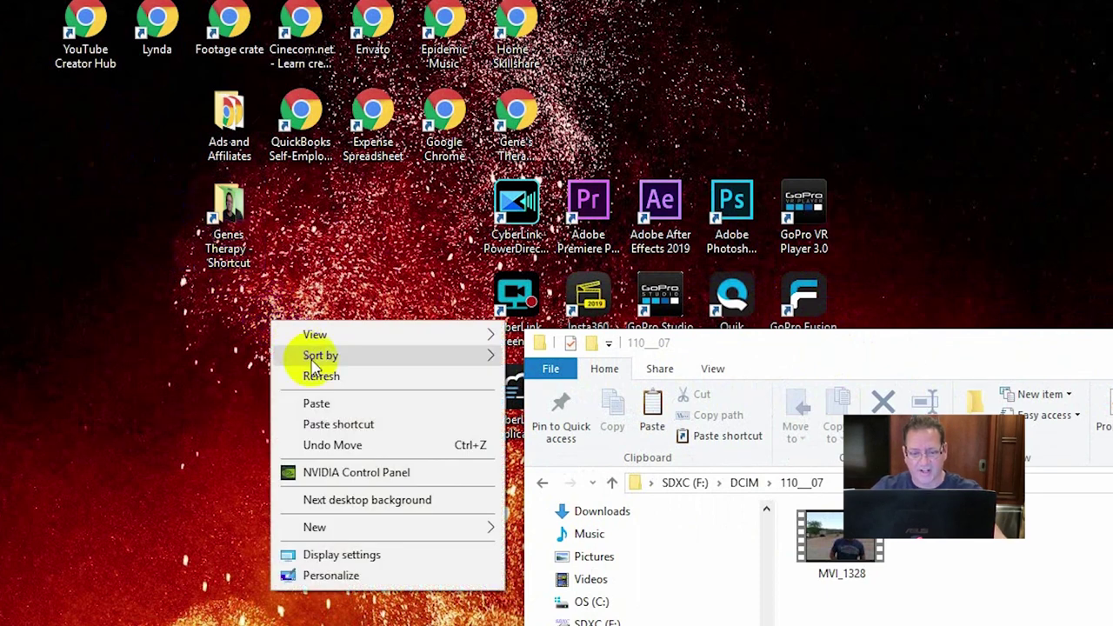
{"action": "mouse_move", "coordinate": [426, 529]}
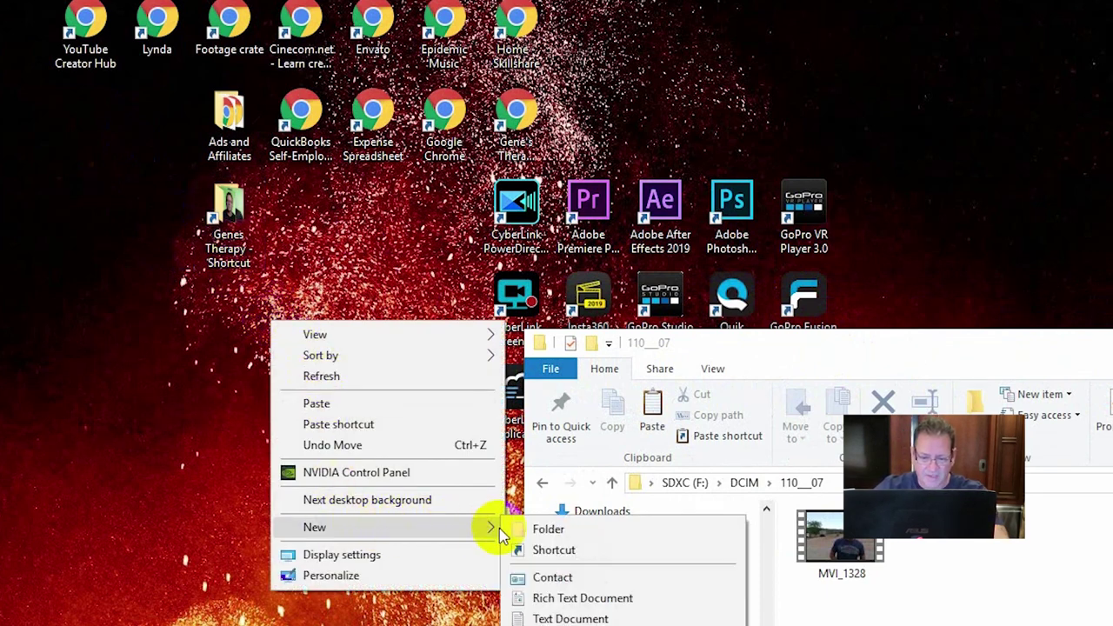
{"action": "left_click", "coordinate": [548, 532]}
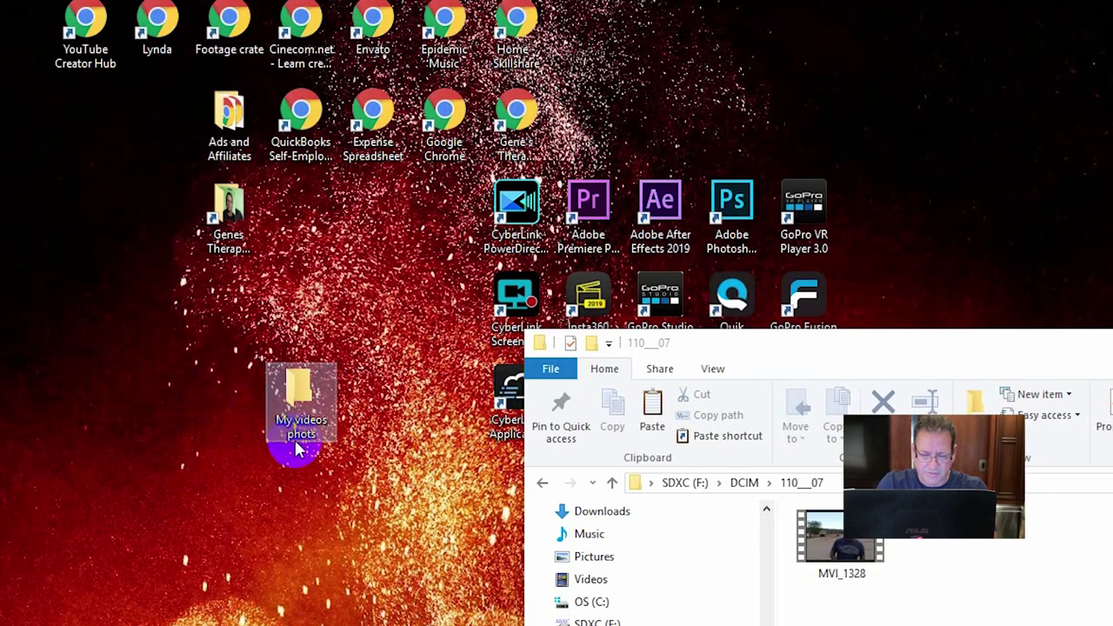
{"action": "left_click_drag", "start_coordinate": [293, 408], "coordinate": [297, 230]}
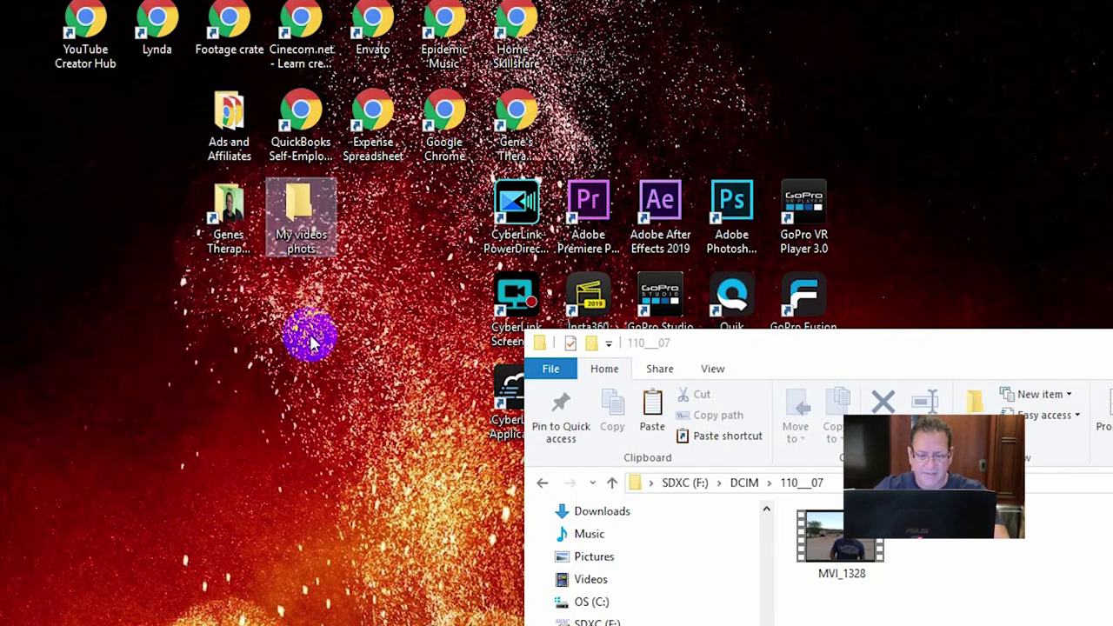
Open the My videos phots folder and copy the MVI_1328 video into it from the card's 110___07 folder.
{"action": "double_click", "coordinate": [295, 213]}
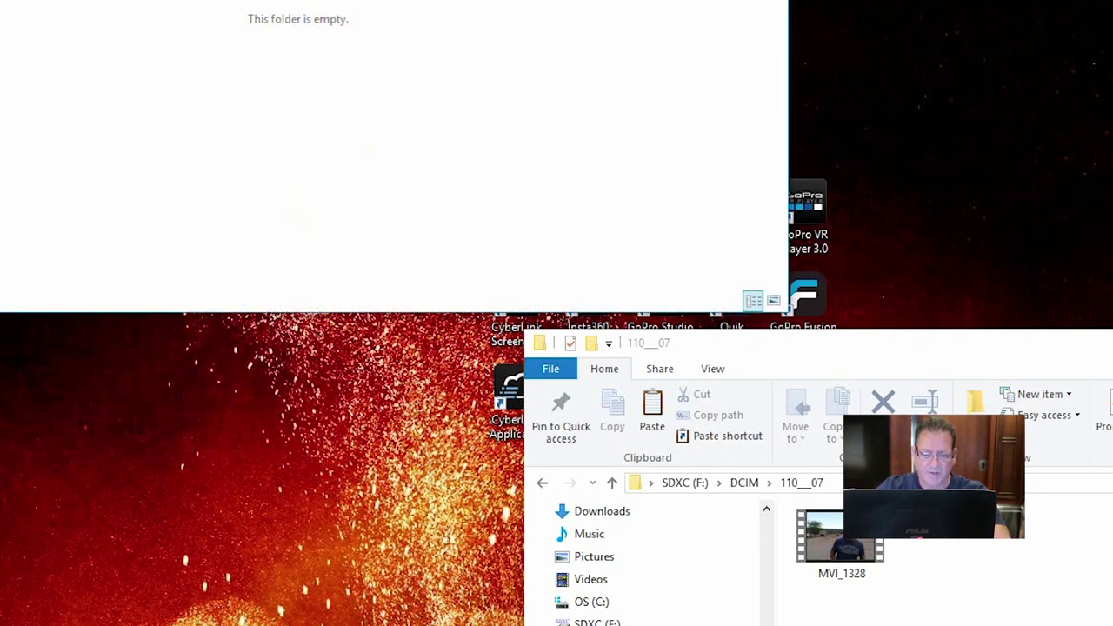
{"action": "left_click_drag", "start_coordinate": [331, 2], "coordinate": [514, 32]}
{"action": "left_click", "coordinate": [1055, 356]}
{"action": "left_click_drag", "start_coordinate": [1055, 356], "coordinate": [1034, 238]}
{"action": "left_click_drag", "start_coordinate": [881, 243], "coordinate": [989, 290]}
{"action": "left_click", "coordinate": [978, 474]}
{"action": "left_click_drag", "start_coordinate": [923, 485], "coordinate": [331, 455]}
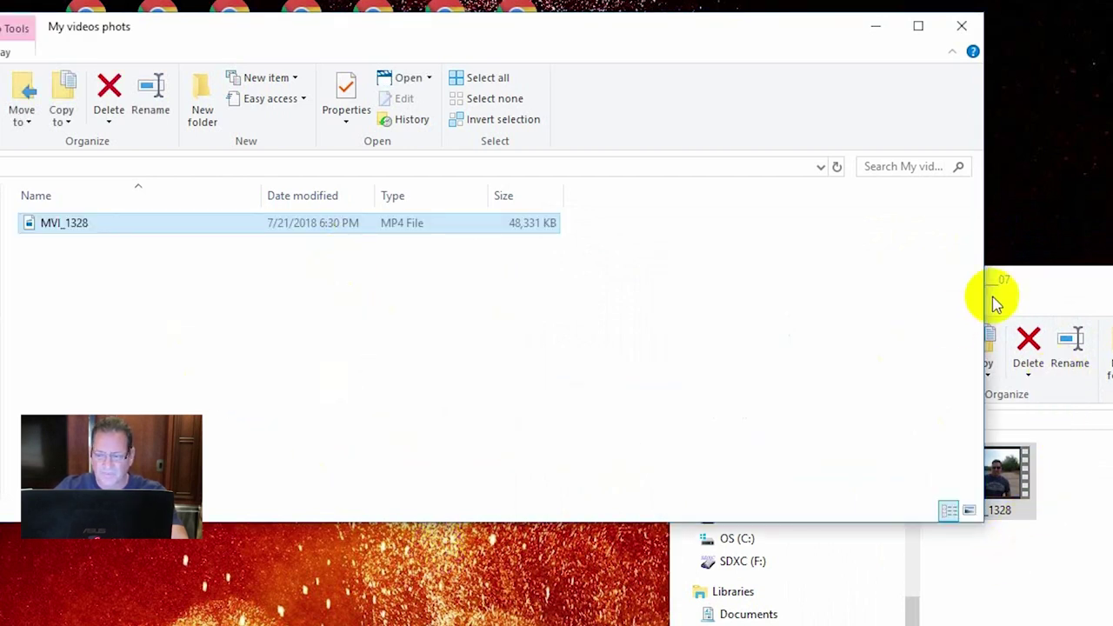
Compare the contents of the card's 110___07 folder and the My videos phots folder for MVI_1328.
{"action": "left_click", "coordinate": [1043, 295]}
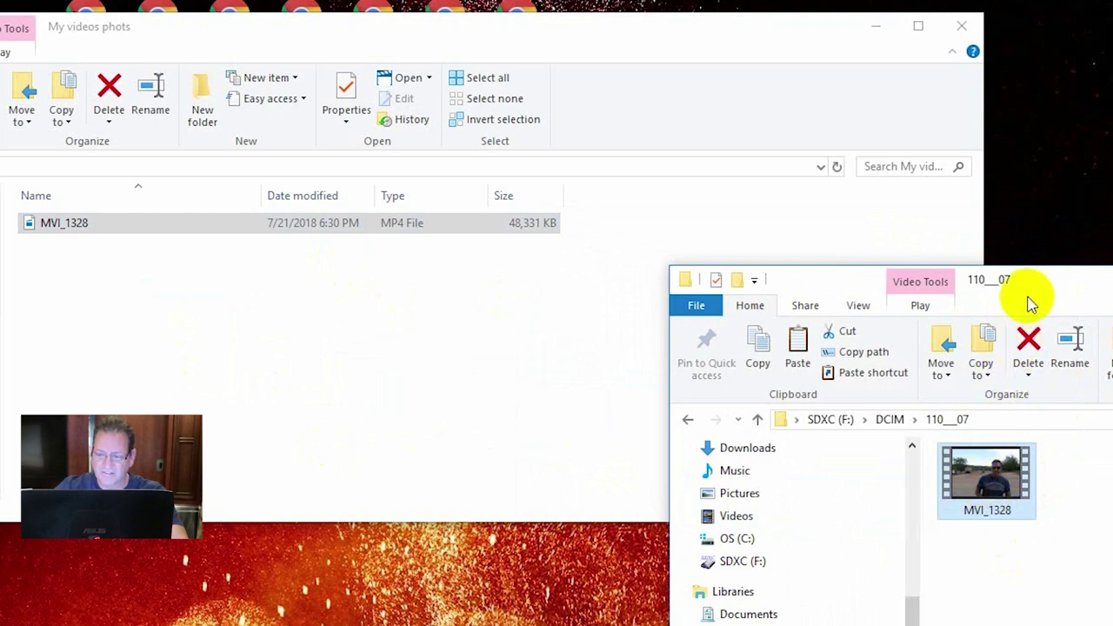
{"action": "left_click", "coordinate": [64, 229]}
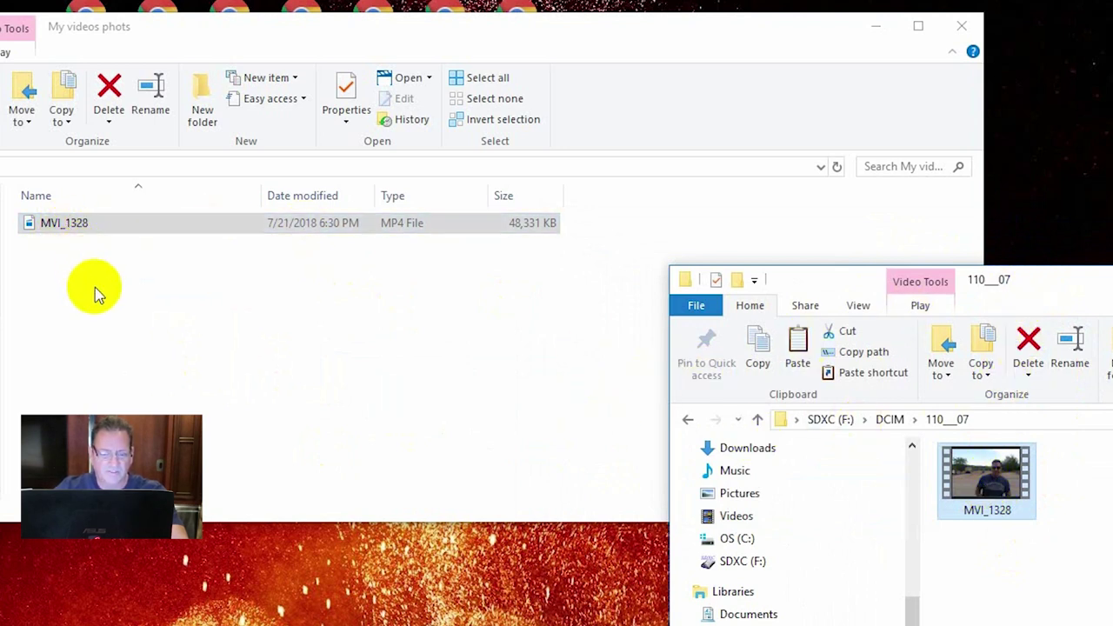
{"action": "left_click_drag", "start_coordinate": [386, 26], "coordinate": [530, 39]}
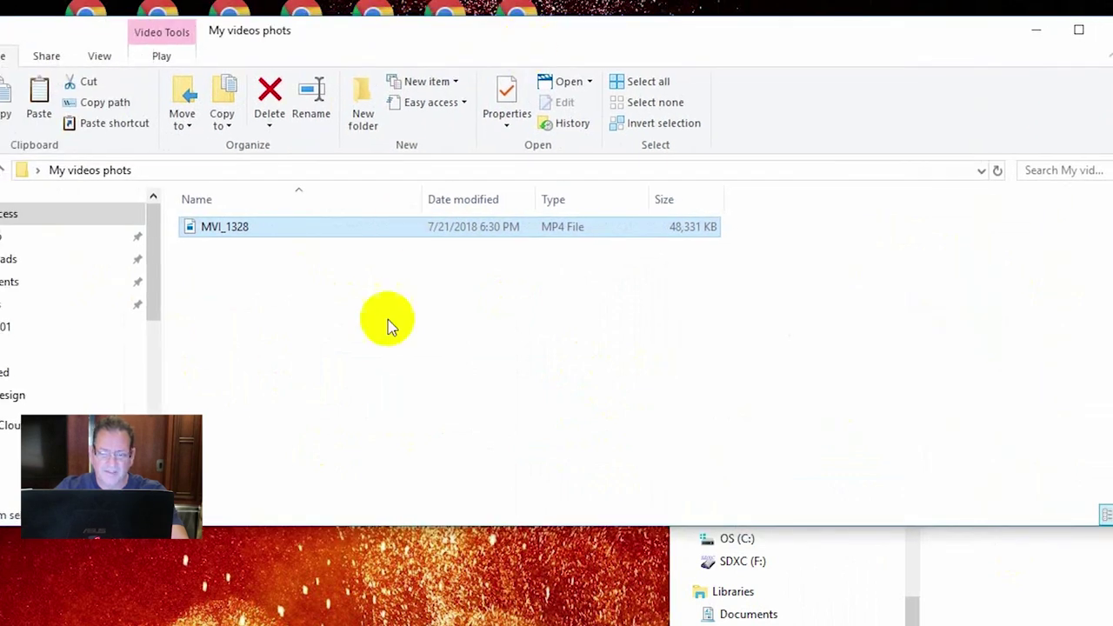
{"action": "left_click", "coordinate": [305, 341]}
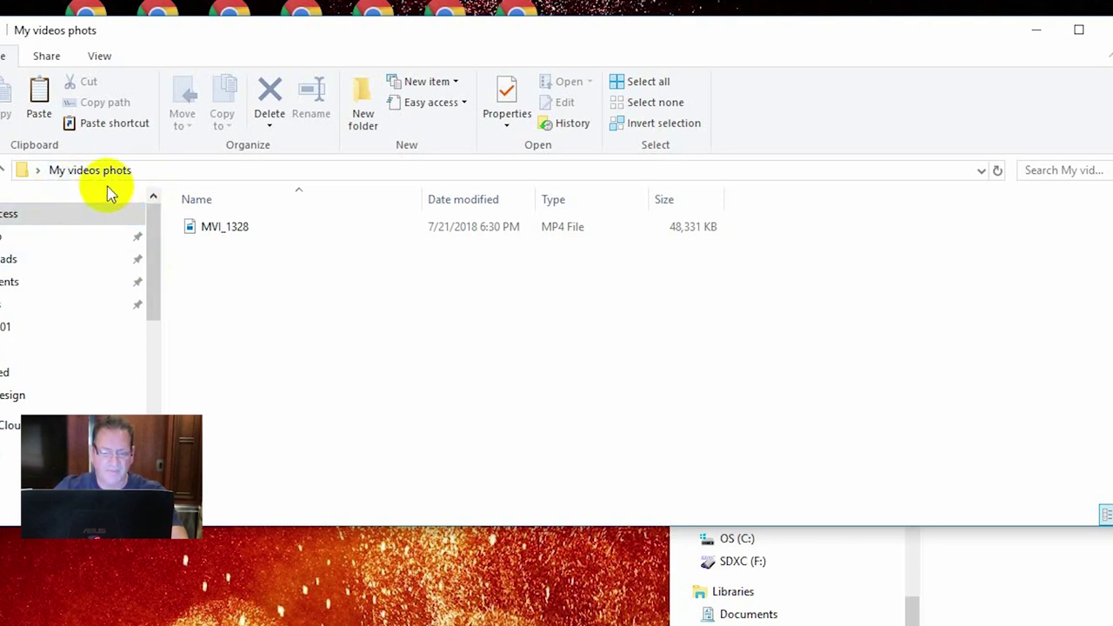
Create a subfolder inside My videos phots, named with the graduate's first name followed by "Grad".
{"action": "right_click", "coordinate": [209, 282]}
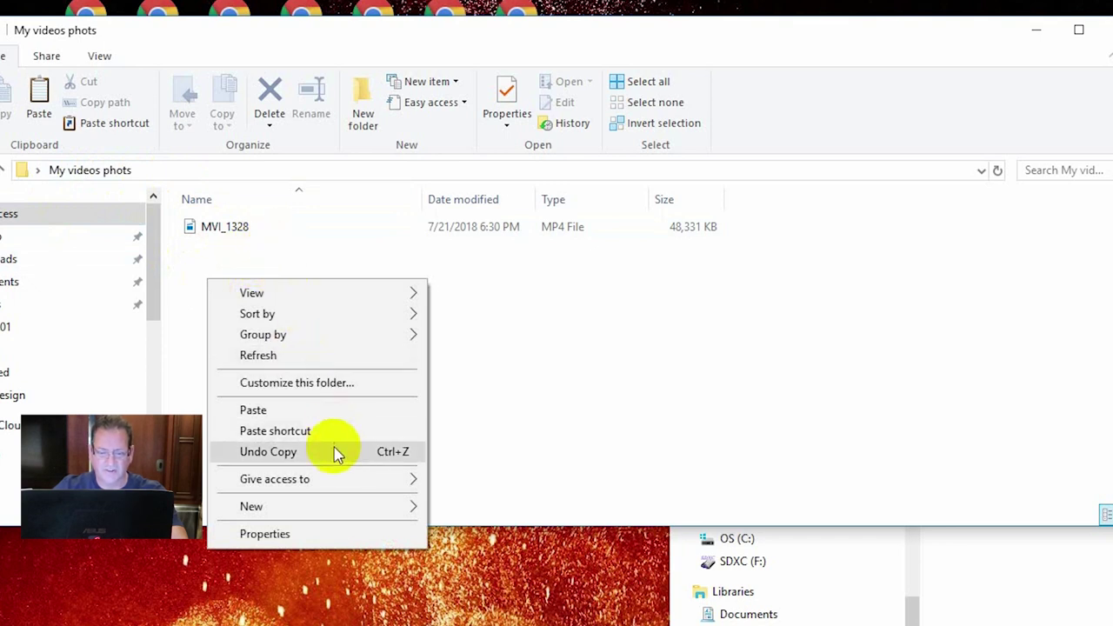
{"action": "mouse_move", "coordinate": [360, 512]}
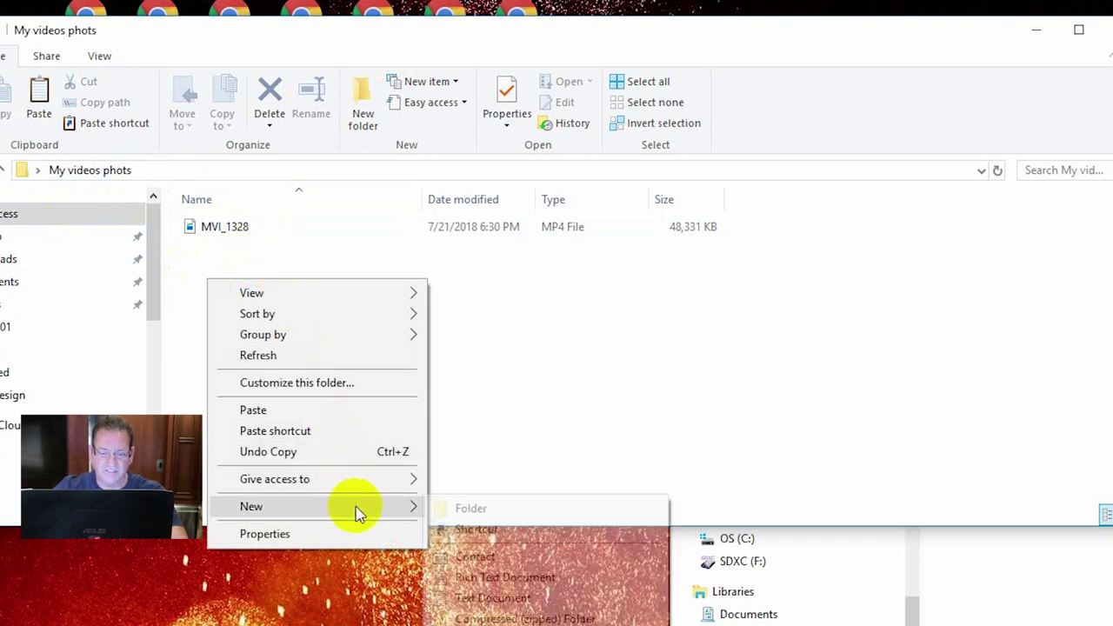
{"action": "left_click", "coordinate": [471, 508]}
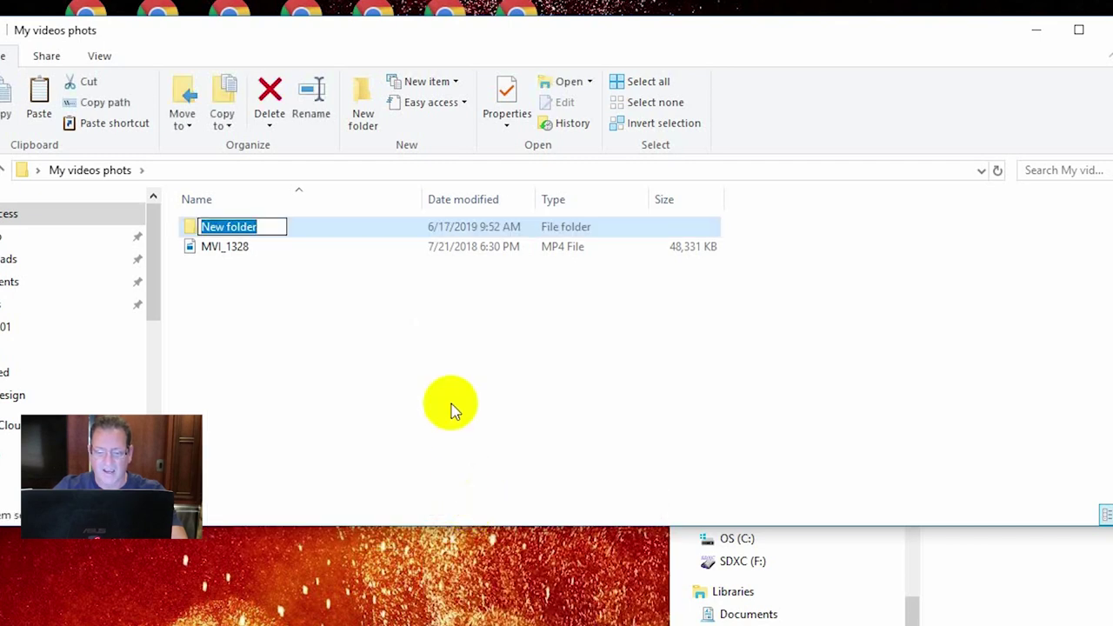
{"action": "type", "text": "Joe's Grad"}
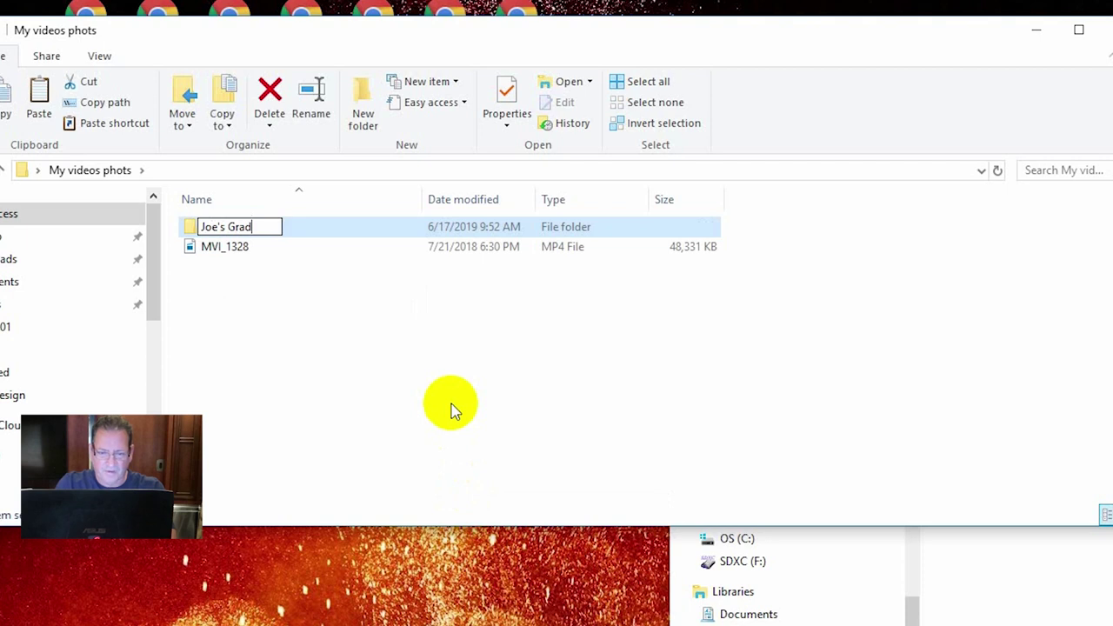
{"action": "key", "text": "Return"}
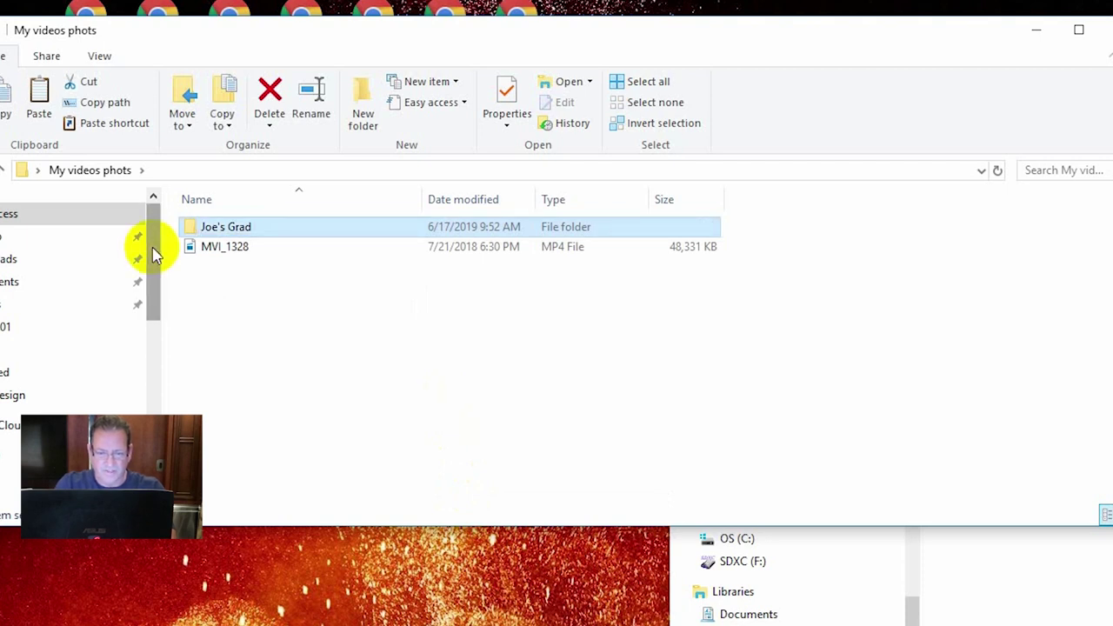
Move the MVI_1328 video into the new graduation subfolder.
{"action": "left_click", "coordinate": [212, 250], "text": "ctrl"}
{"action": "left_click", "coordinate": [211, 251]}
{"action": "left_click_drag", "start_coordinate": [212, 251], "coordinate": [243, 224]}
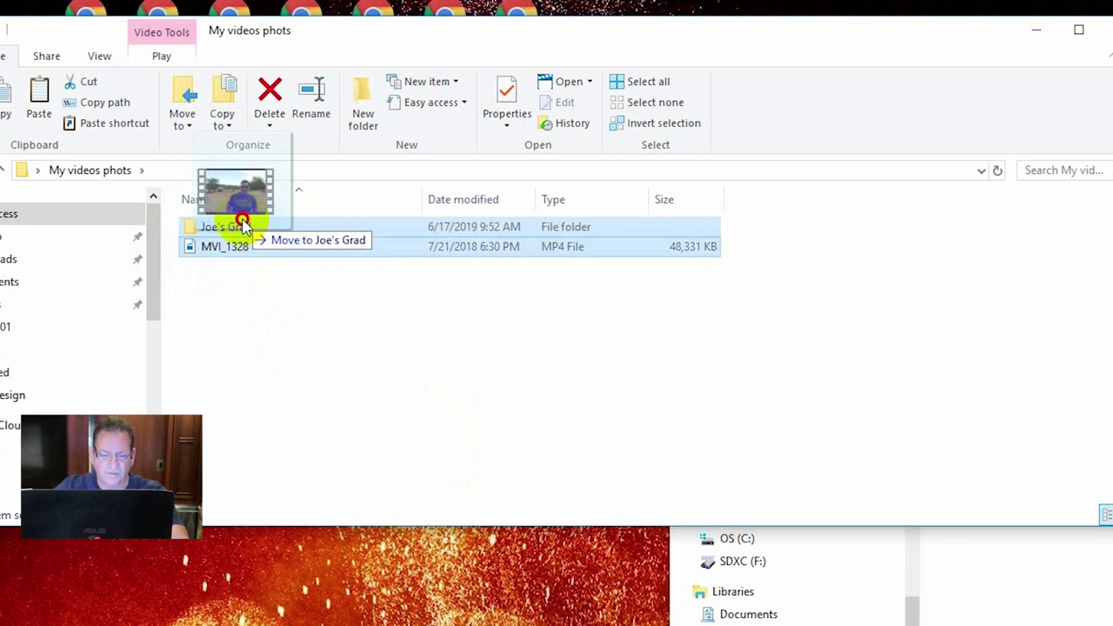
{"action": "left_click_drag", "start_coordinate": [244, 224], "coordinate": [243, 226]}
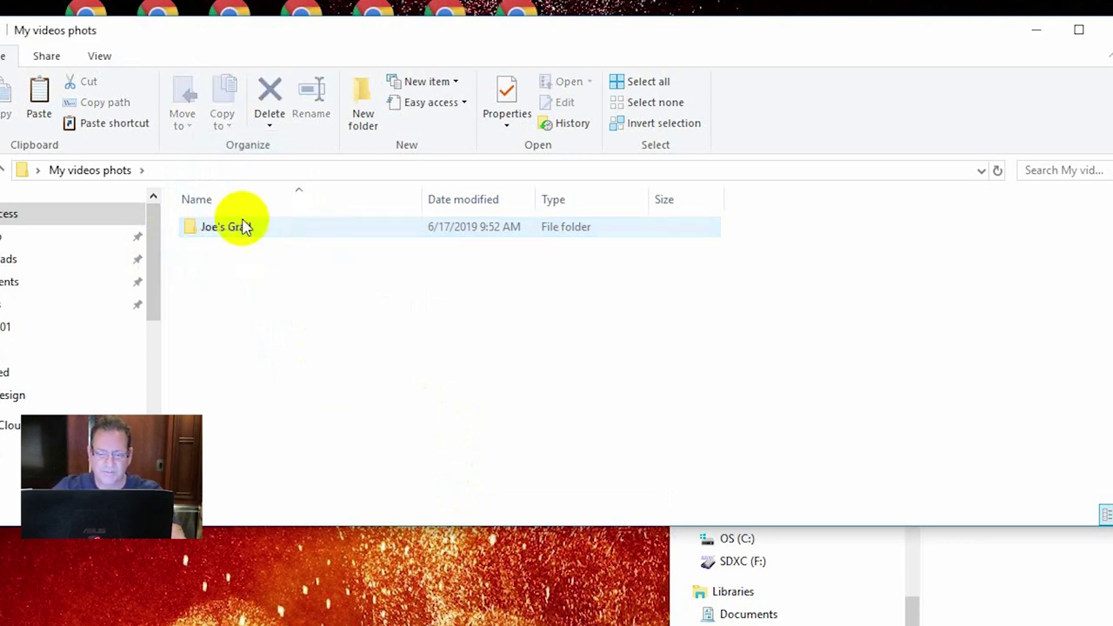
Review the folder hierarchy from the graduation subfolder up to the desktop, and reopen My videos phots from the desktop.
{"action": "double_click", "coordinate": [193, 232]}
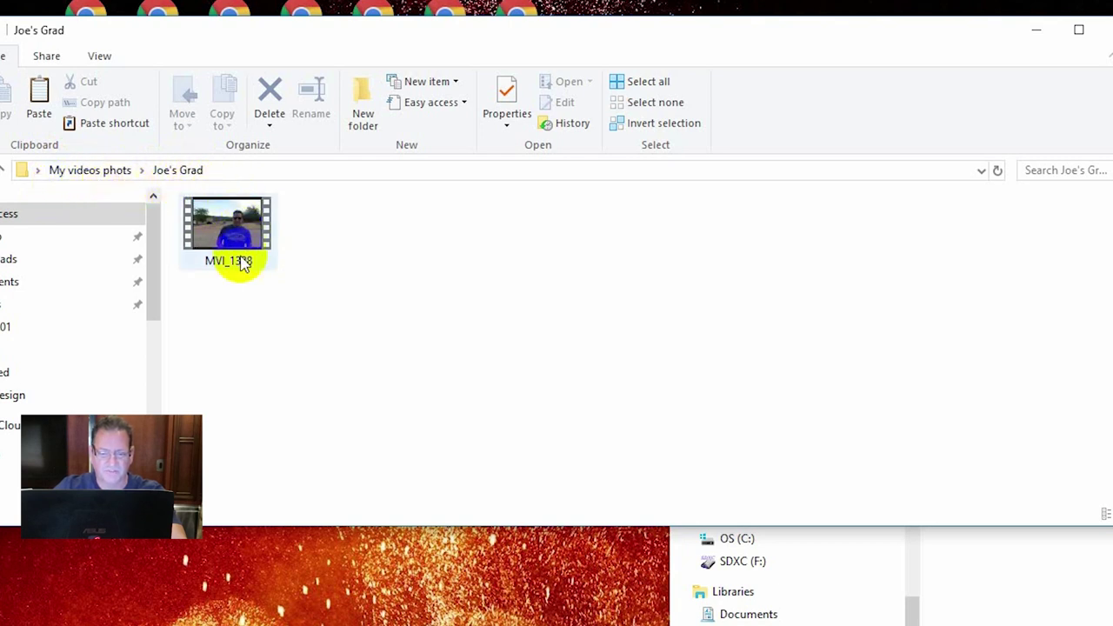
{"action": "left_click", "coordinate": [2, 176]}
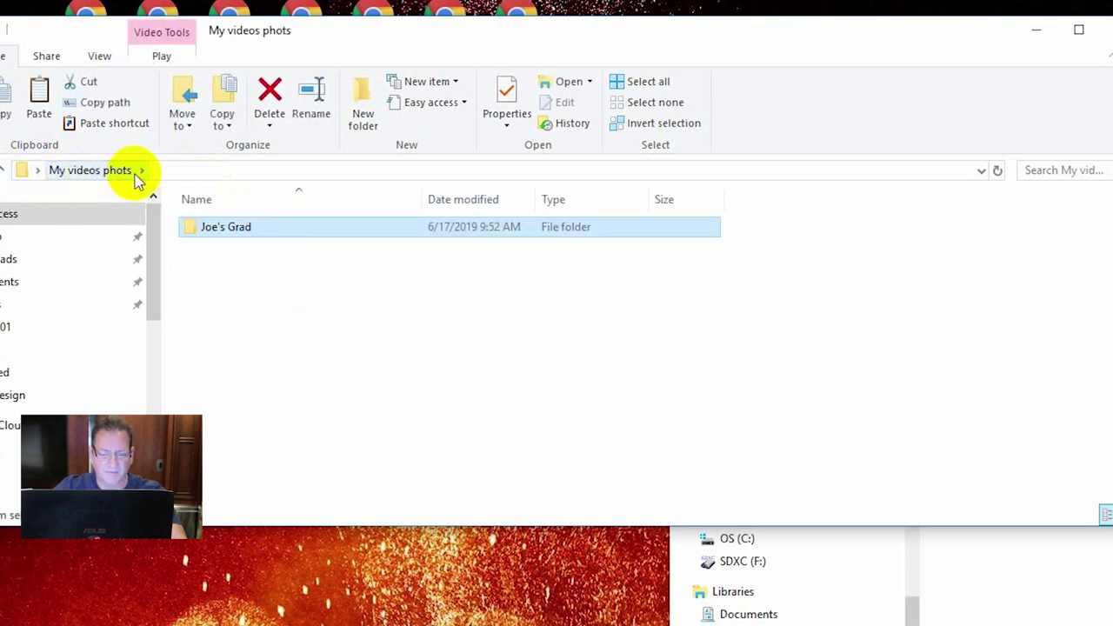
{"action": "left_click", "coordinate": [2, 177]}
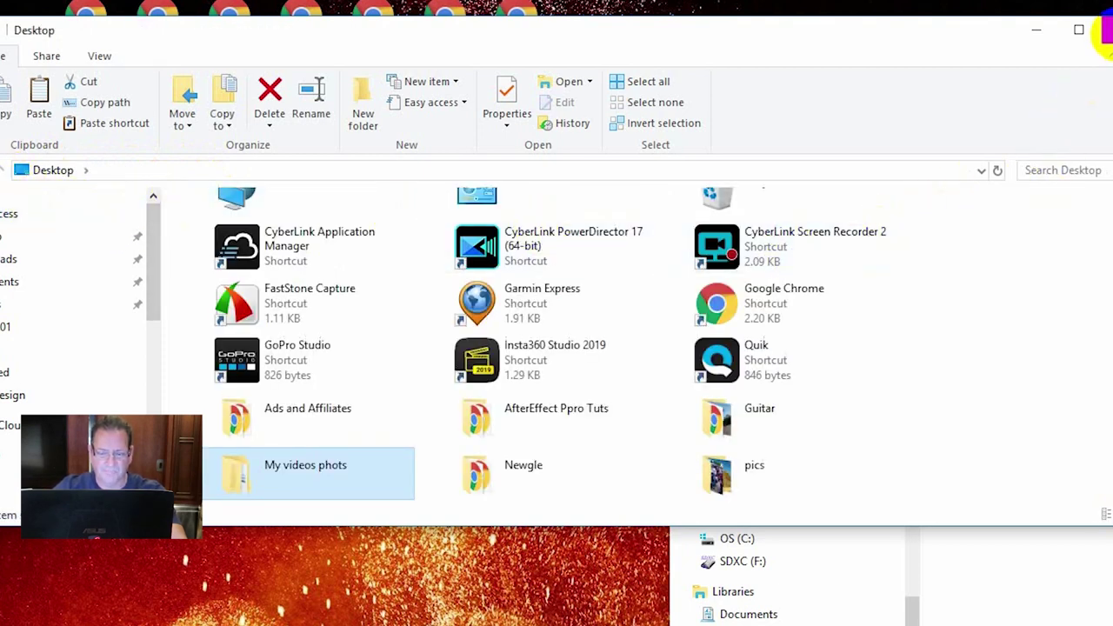
{"action": "left_click", "coordinate": [1103, 32]}
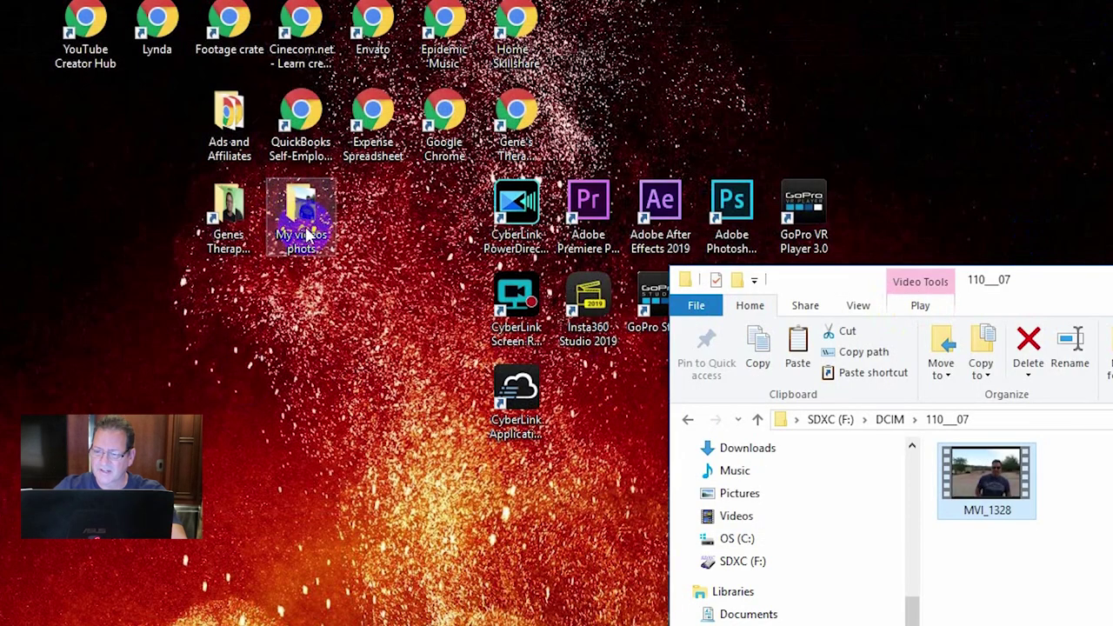
{"action": "double_click", "coordinate": [299, 212]}
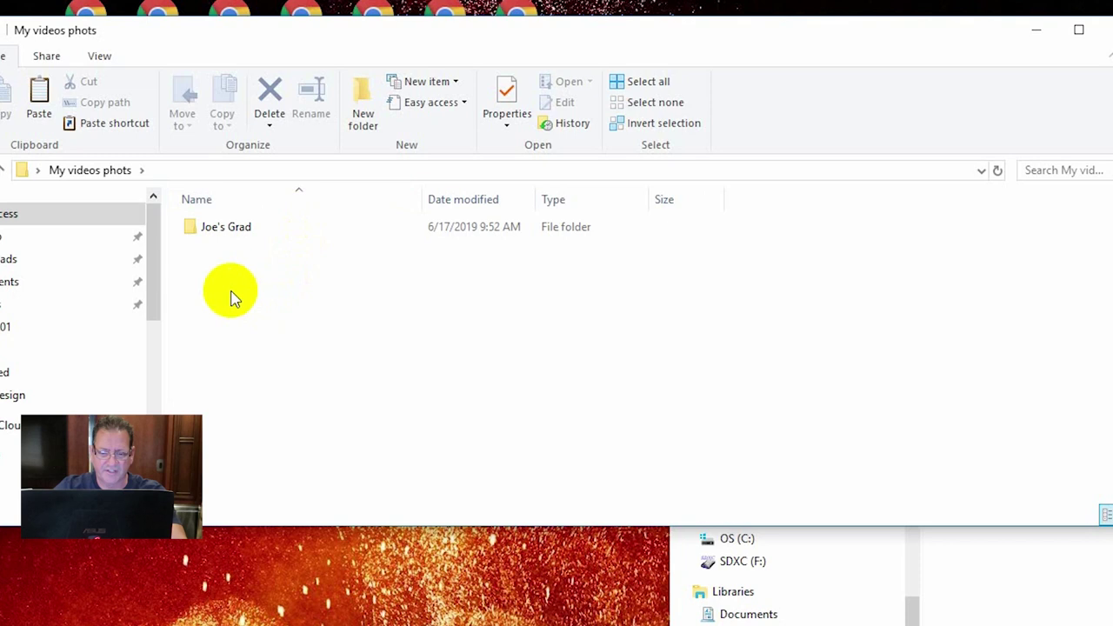
Create a second subfolder inside My videos phots, named with the bride's first name in possessive form followed by "Wed".
{"action": "right_click", "coordinate": [219, 290]}
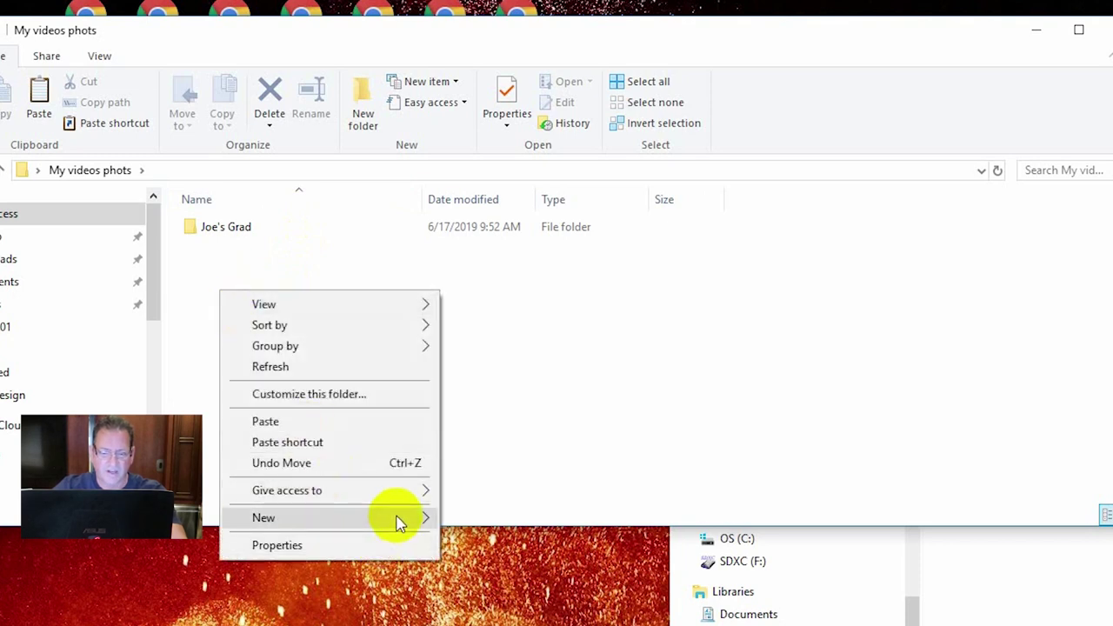
{"action": "mouse_move", "coordinate": [396, 519]}
{"action": "left_click", "coordinate": [472, 519]}
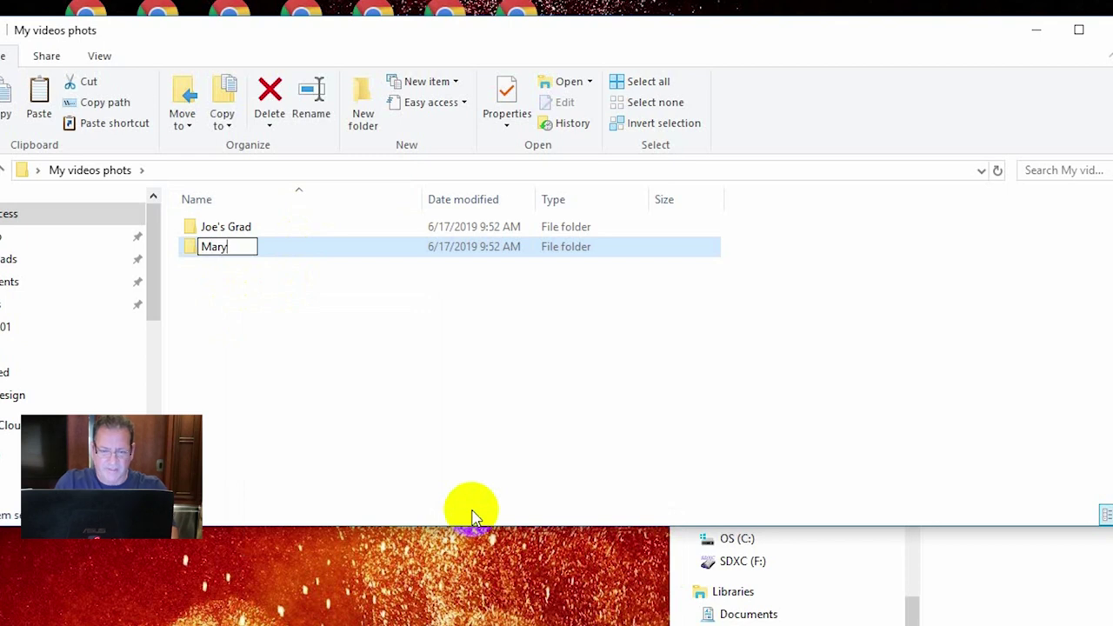
{"action": "key", "text": "Return"}
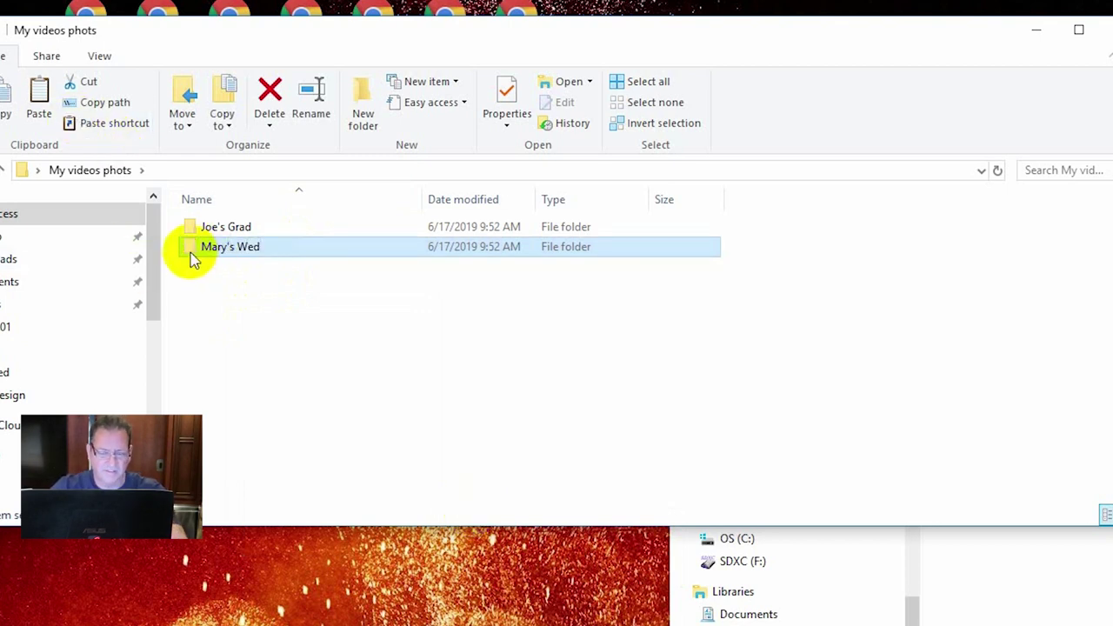
Try to copy the MVI_1328 video from the card's 110___07 folder into the new wedding subfolder, and open that subfolder.
{"action": "left_click", "coordinate": [957, 565]}
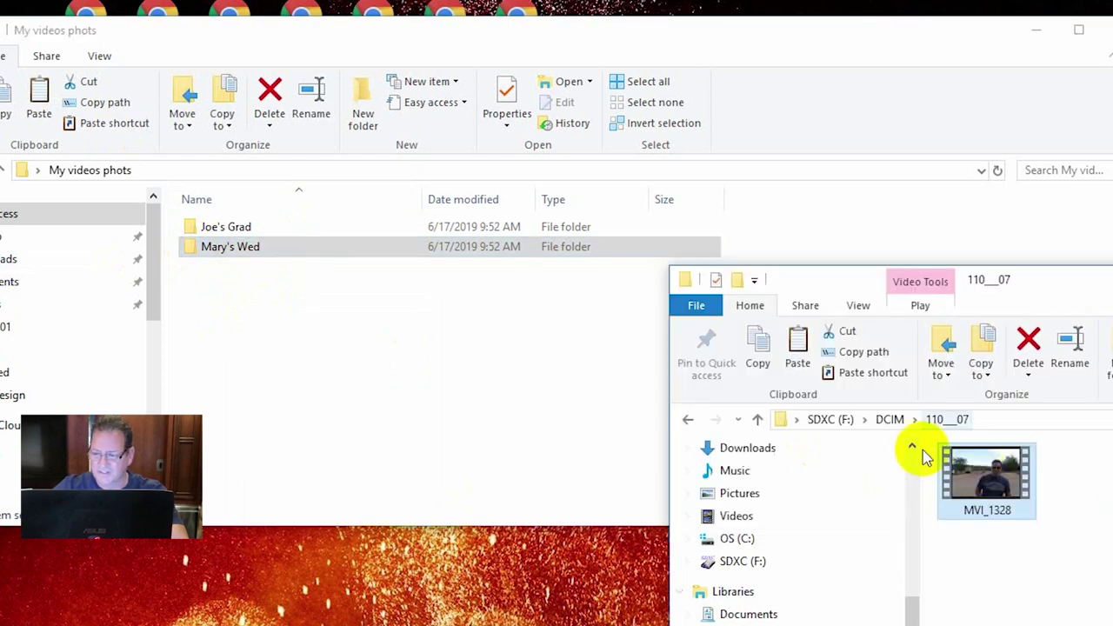
{"action": "left_click_drag", "start_coordinate": [1000, 477], "coordinate": [193, 245]}
{"action": "double_click", "coordinate": [193, 246]}
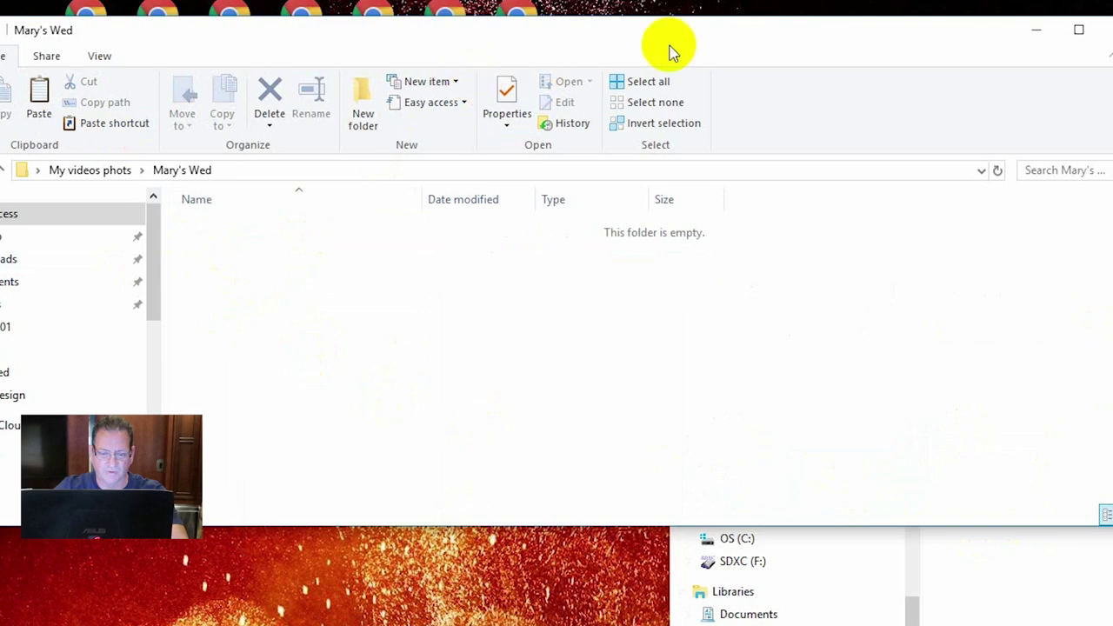
Close the wedding subfolder's window and reposition the 110___07 window so its full contents are in view.
{"action": "left_click_drag", "start_coordinate": [1014, 45], "coordinate": [791, 99]}
{"action": "left_click", "coordinate": [946, 95]}
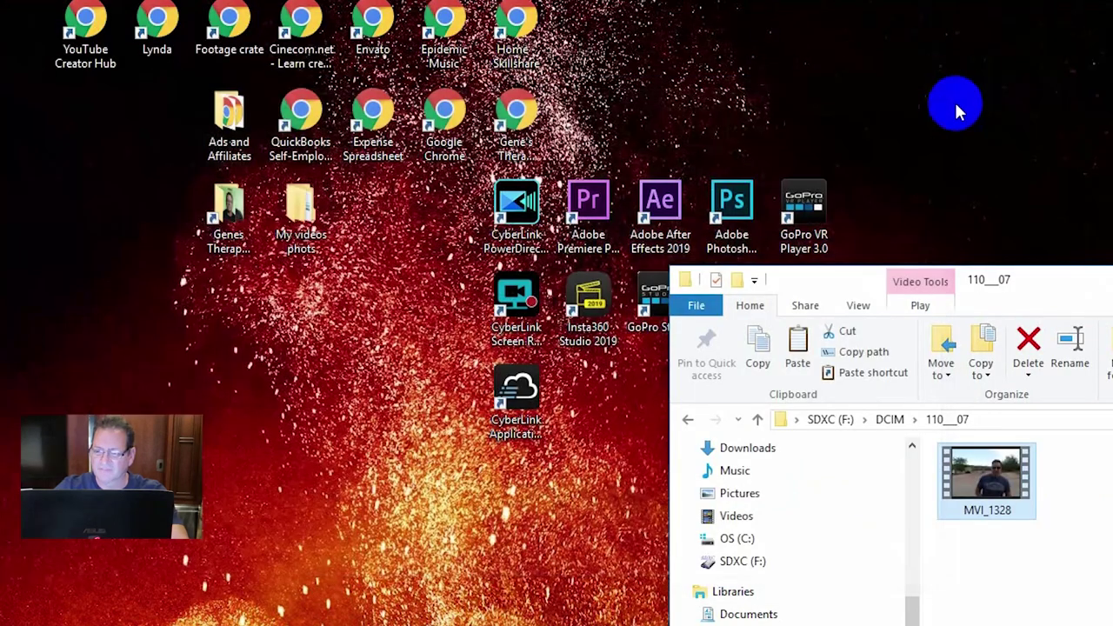
{"action": "left_click_drag", "start_coordinate": [1074, 288], "coordinate": [366, 257]}
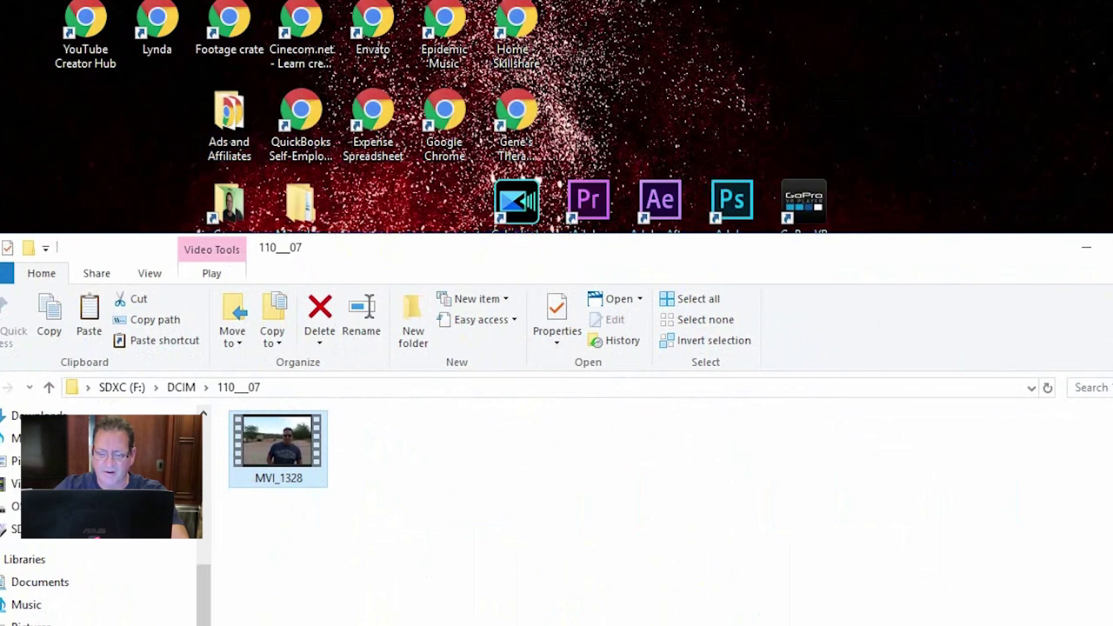
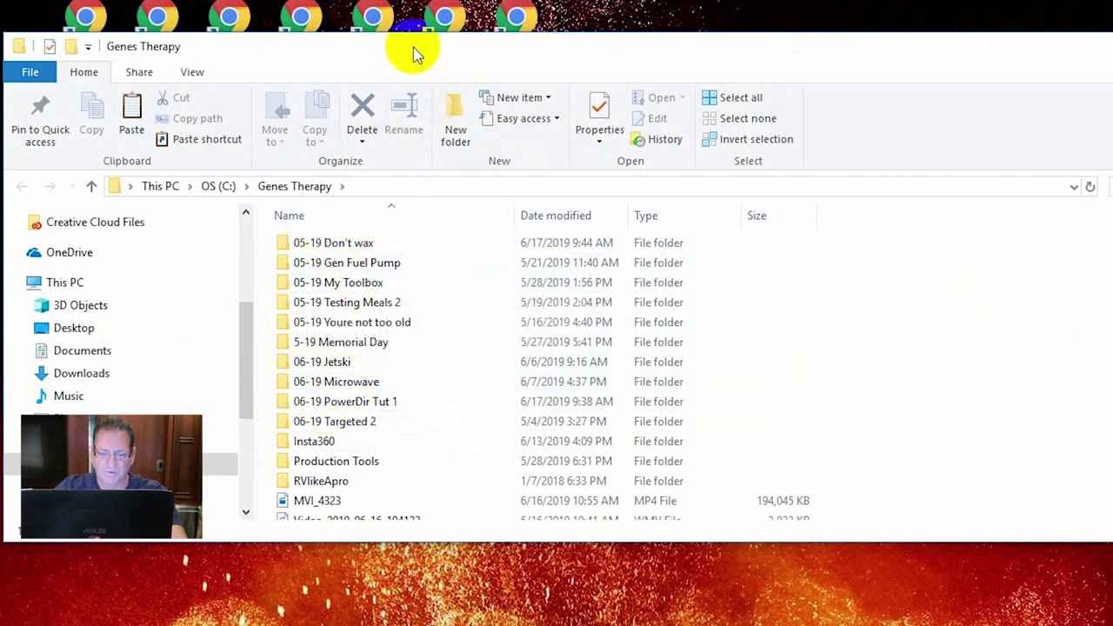
Examine how the project folders in Genes Therapy are named by date and topic.
{"action": "left_click_drag", "start_coordinate": [414, 52], "coordinate": [423, 16]}
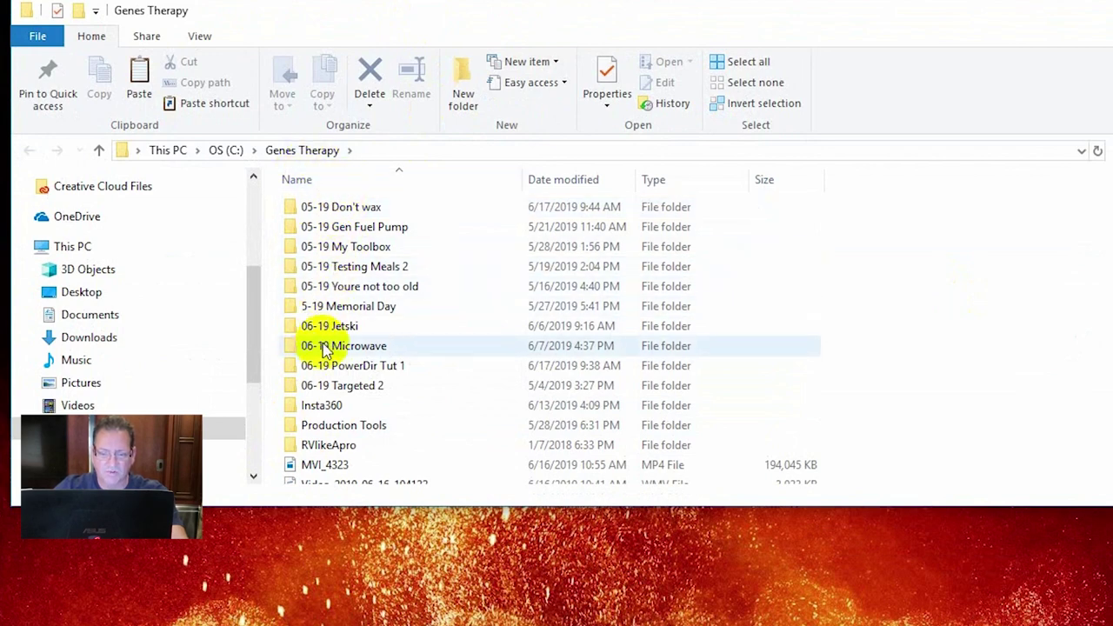
{"action": "mouse_move", "coordinate": [360, 365]}
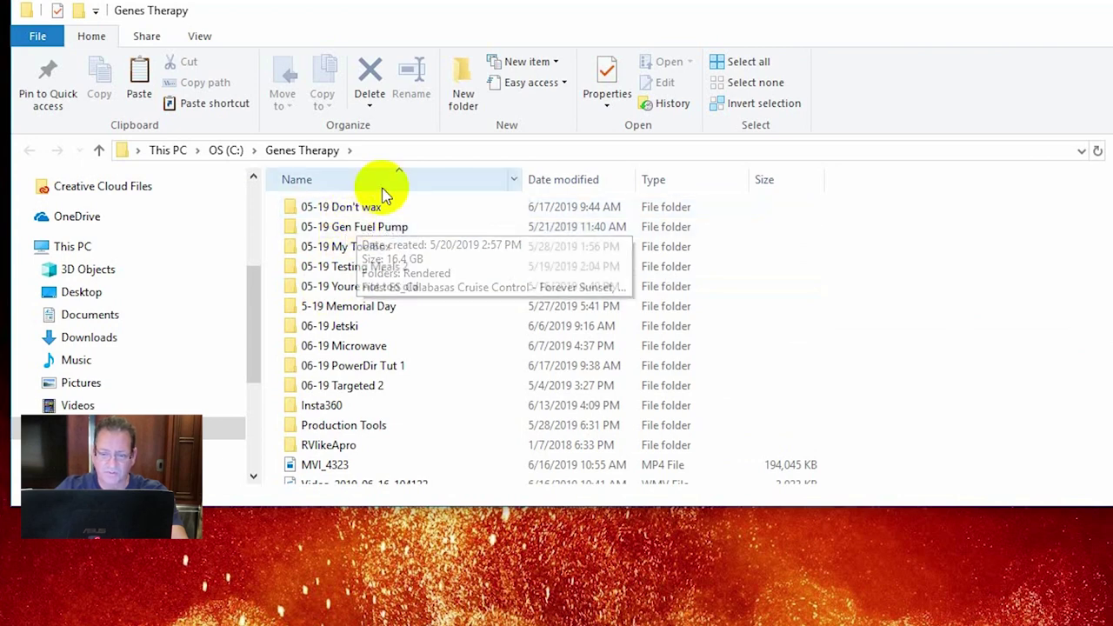
{"action": "left_click_drag", "start_coordinate": [466, 9], "coordinate": [521, 45]}
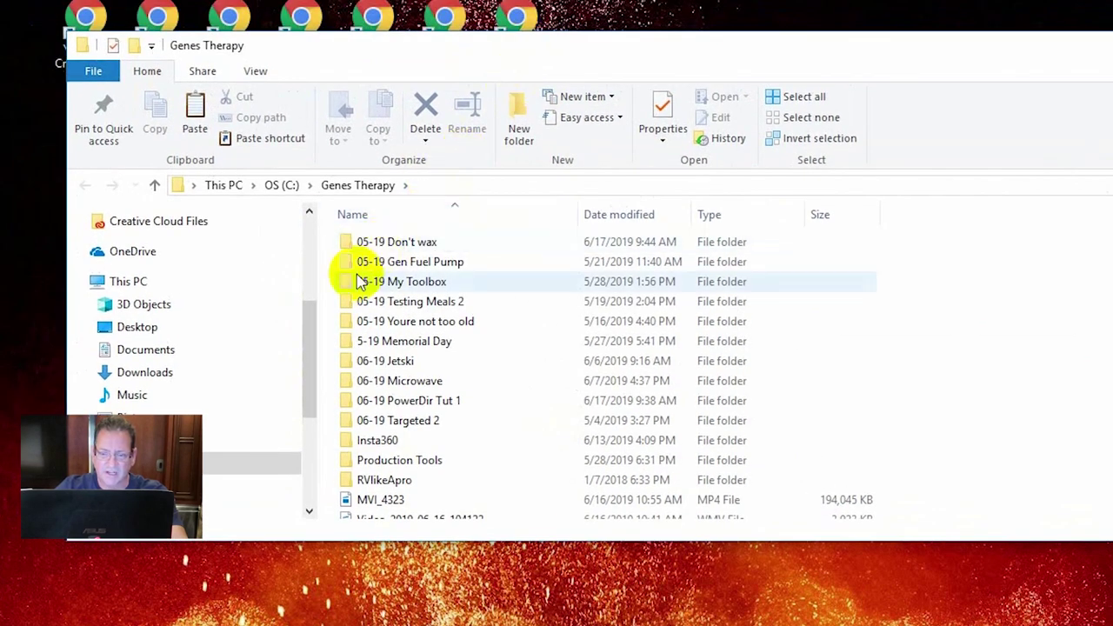
{"action": "mouse_move", "coordinate": [400, 250]}
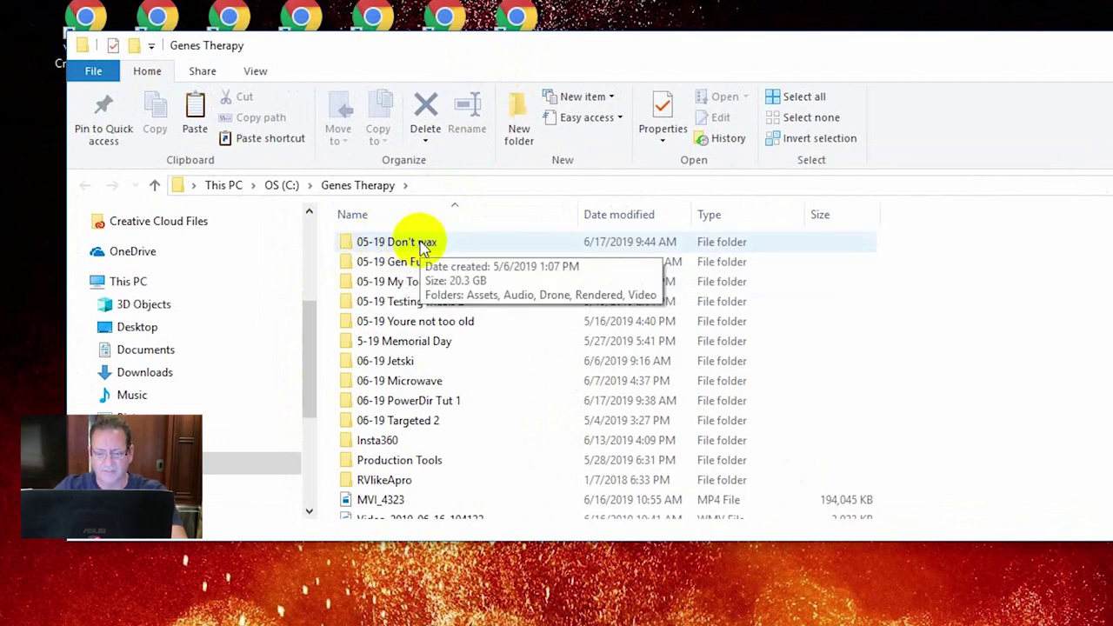
Open the 05-19 Don't wax project folder and examine its subfolders, including the contents of Audio.
{"action": "double_click", "coordinate": [348, 247]}
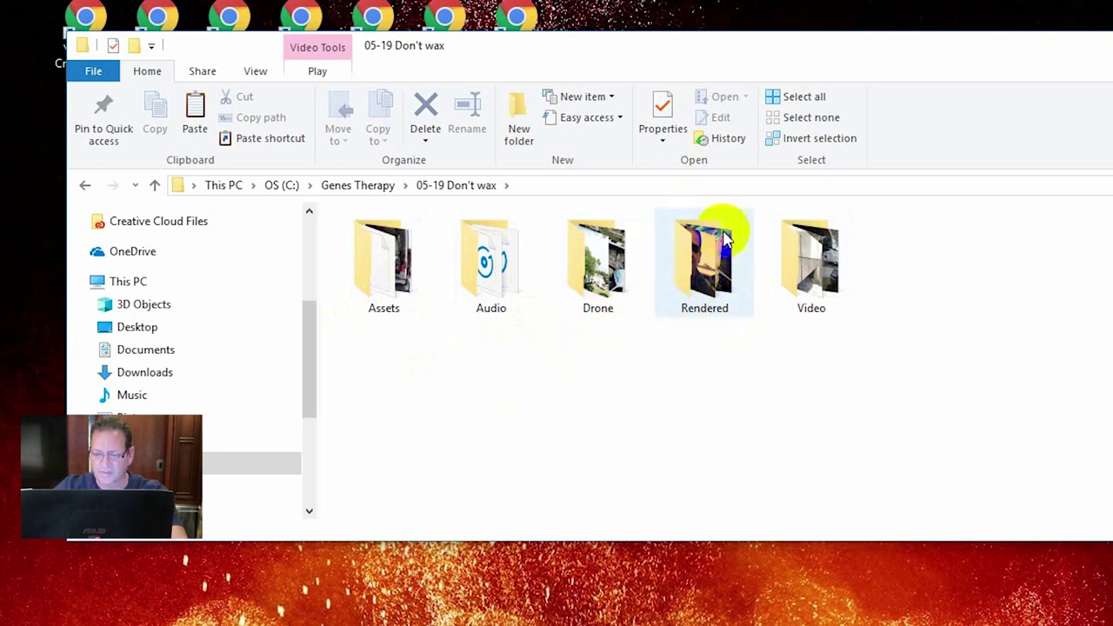
{"action": "mouse_move", "coordinate": [712, 258]}
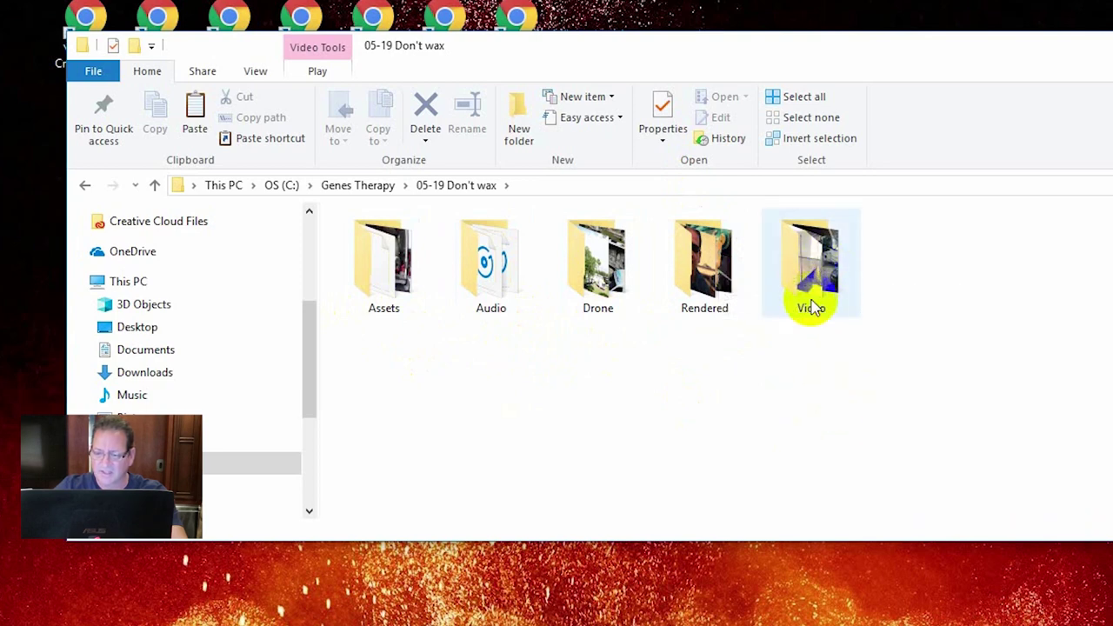
{"action": "mouse_move", "coordinate": [815, 265]}
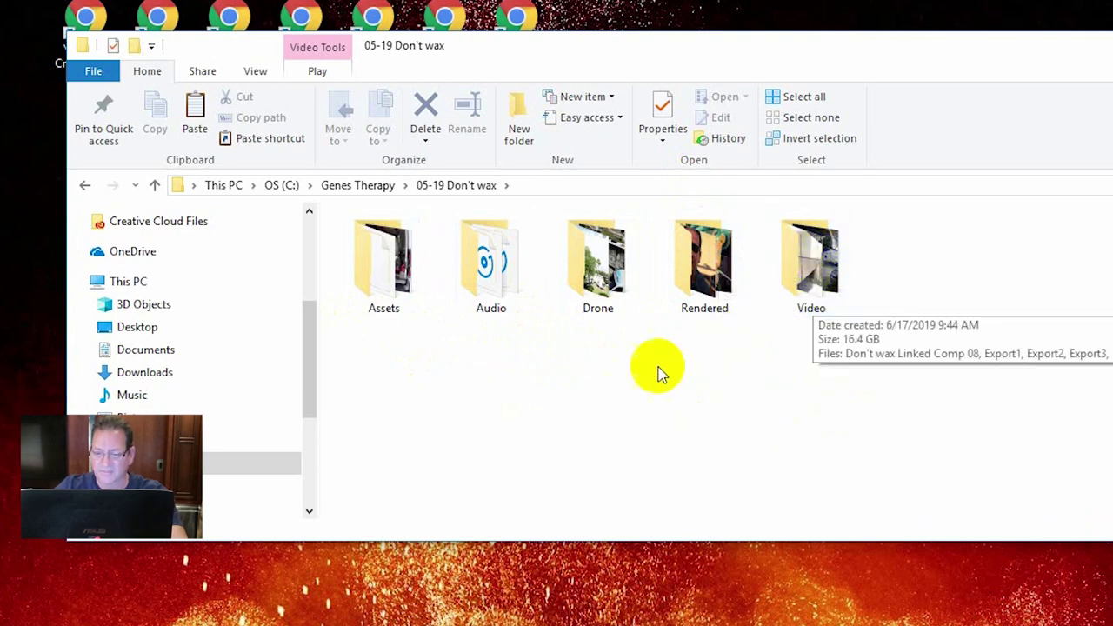
{"action": "double_click", "coordinate": [489, 262]}
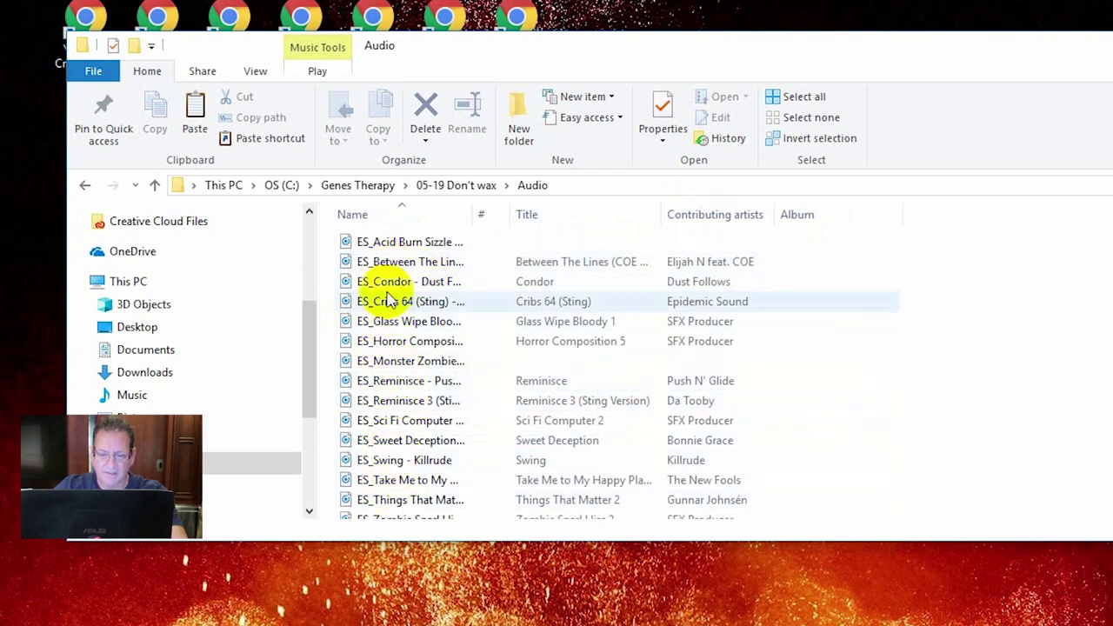
{"action": "left_click", "coordinate": [159, 191]}
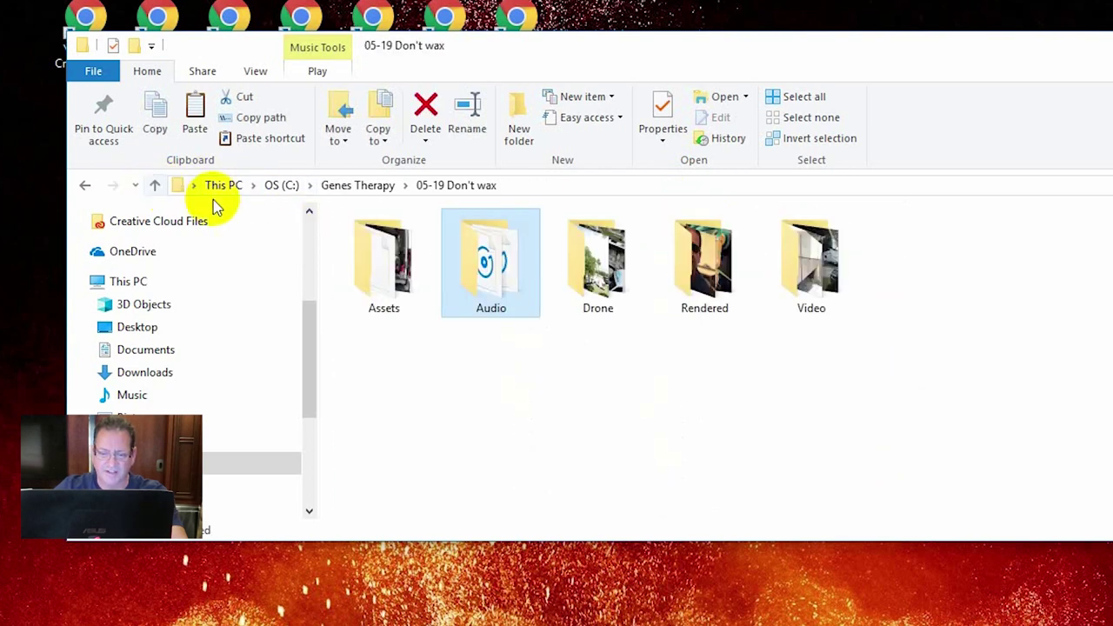
Look through the images and clips in the project's Assets subfolder and return to 05-19 Don't wax.
{"action": "double_click", "coordinate": [375, 275]}
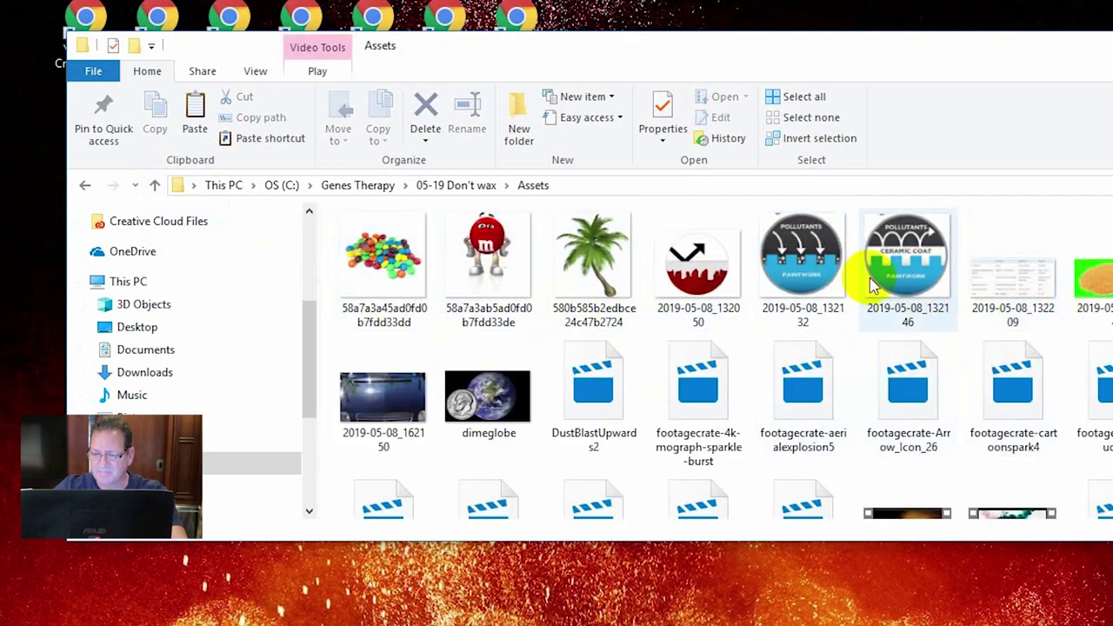
{"action": "scroll", "coordinate": [869, 426], "scroll_direction": "down", "scroll_amount": 4}
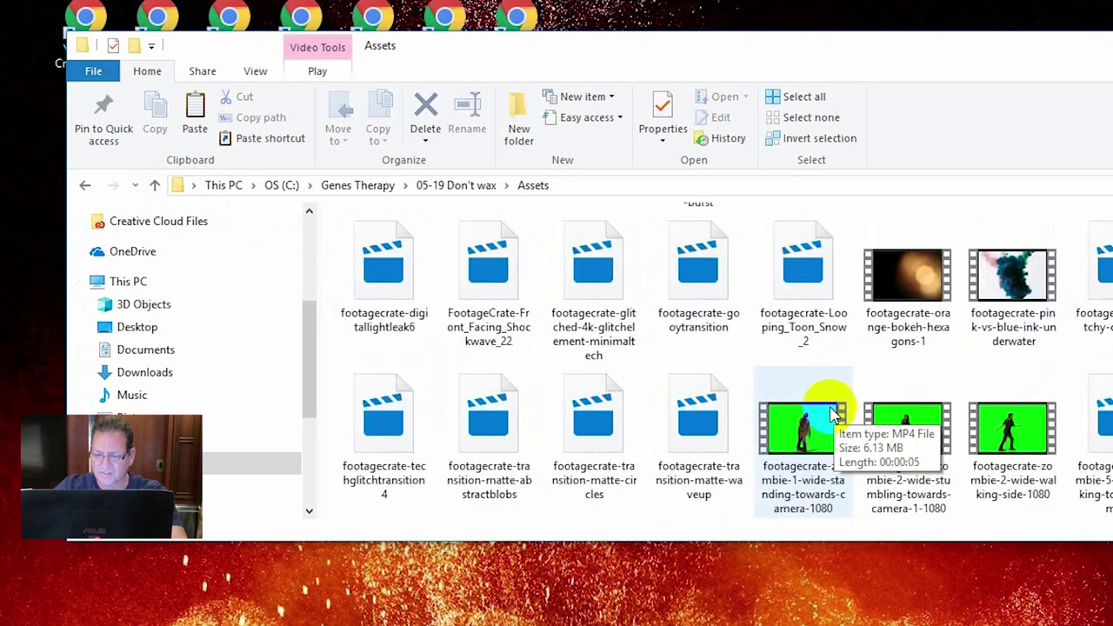
{"action": "scroll", "coordinate": [820, 409], "scroll_direction": "up", "scroll_amount": 2}
{"action": "scroll", "coordinate": [789, 394], "scroll_direction": "up", "scroll_amount": 2}
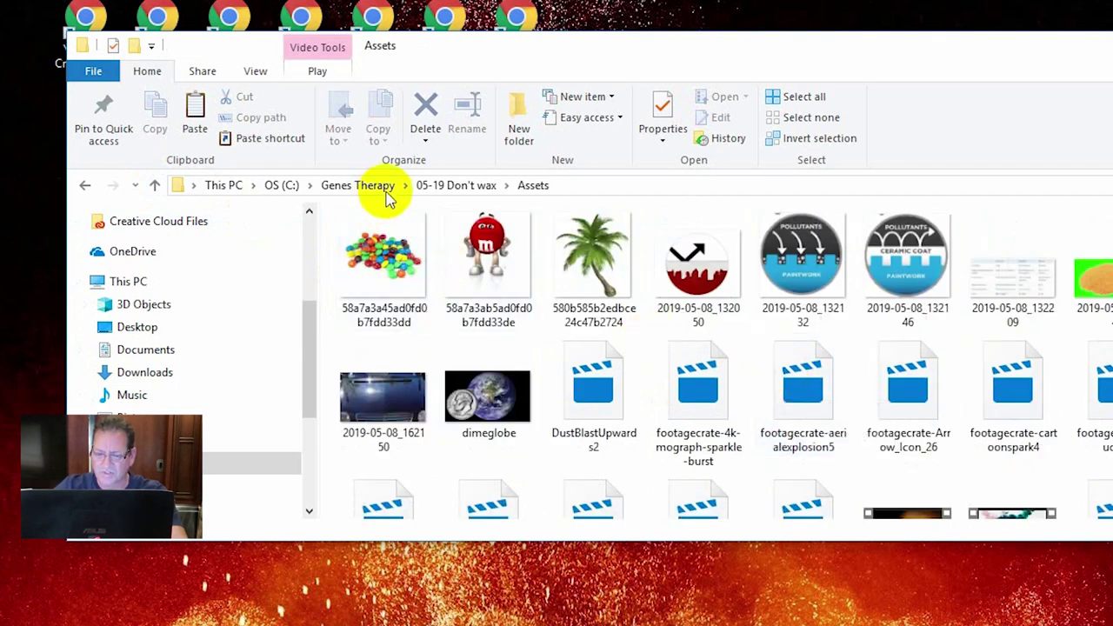
{"action": "left_click", "coordinate": [467, 197]}
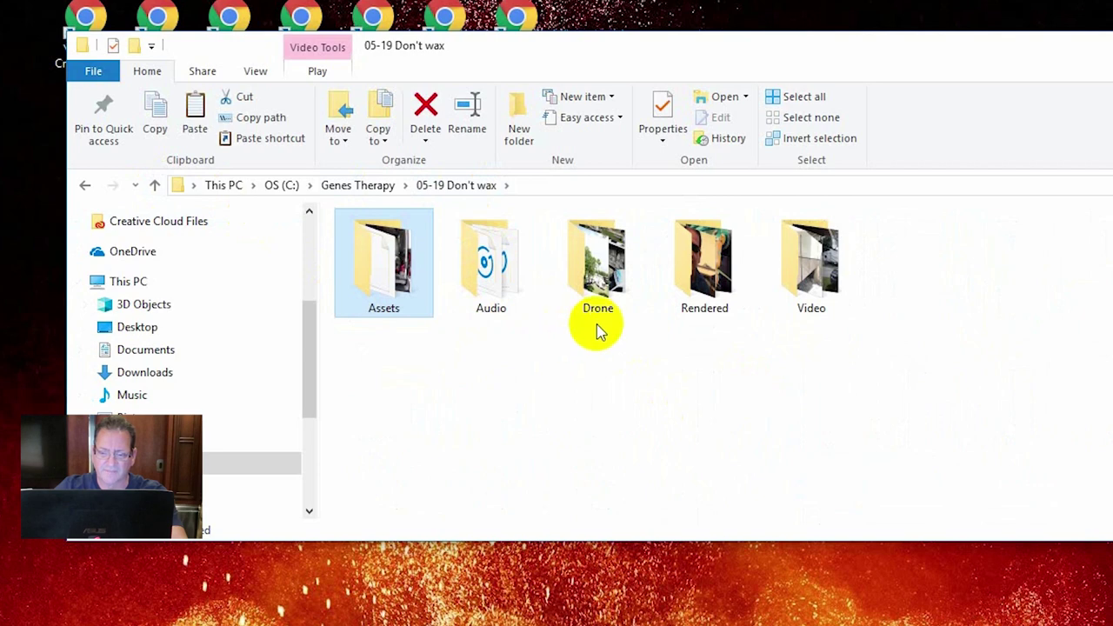
View the contents of the project's Drone and Rendered subfolders and return to 05-19 Don't wax.
{"action": "double_click", "coordinate": [597, 326]}
{"action": "left_click", "coordinate": [155, 185]}
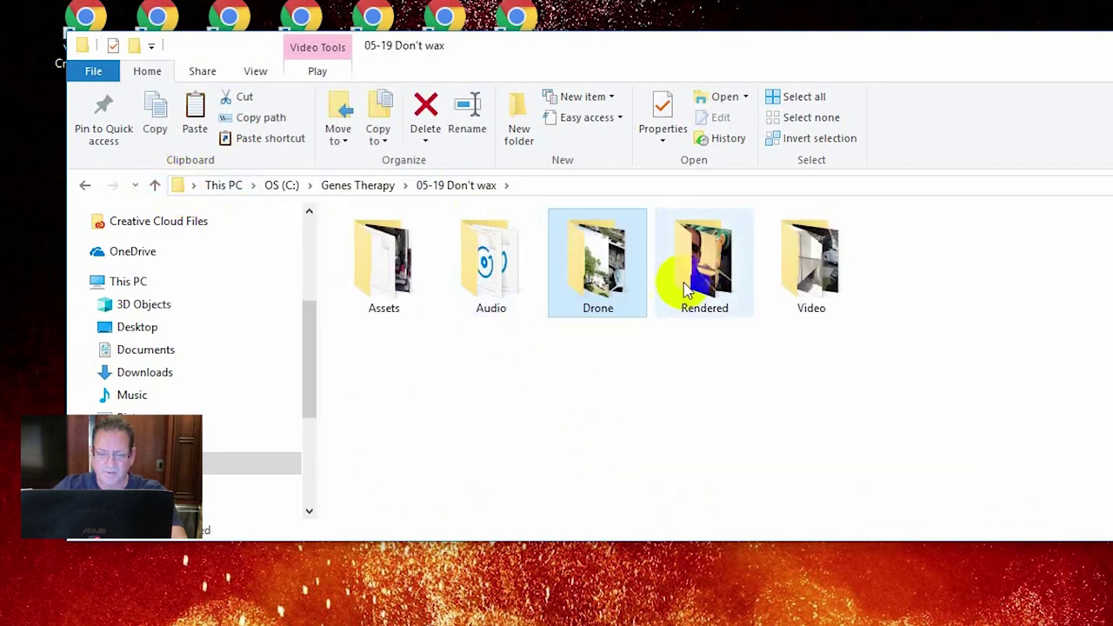
{"action": "double_click", "coordinate": [695, 259]}
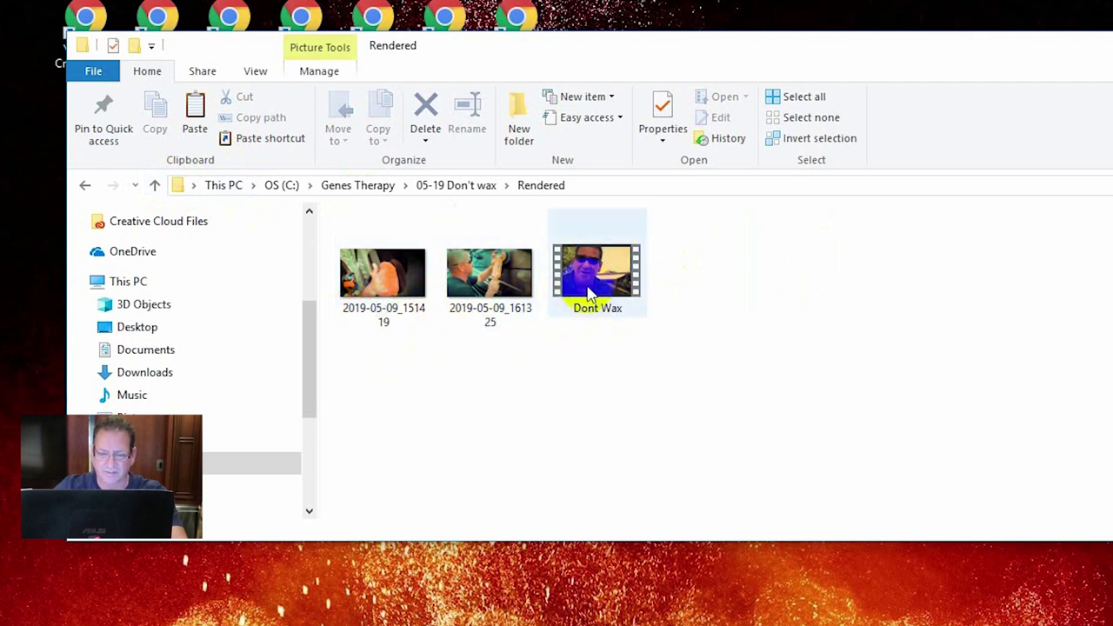
{"action": "left_click", "coordinate": [154, 184]}
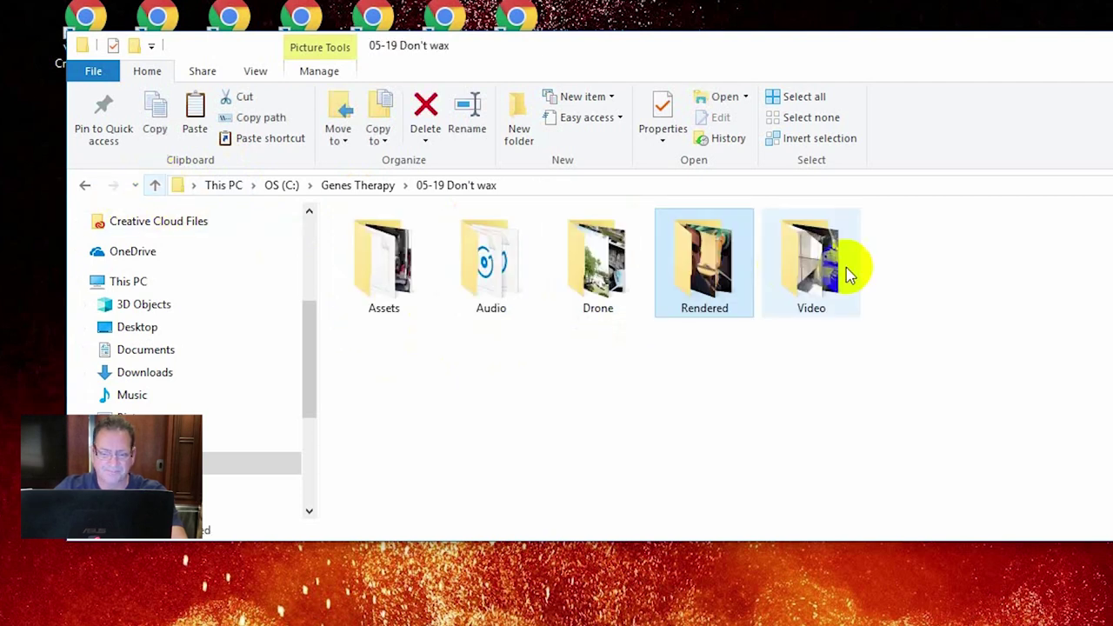
Look through the clips in the project's Video subfolder, return to Genes Therapy, and close its window.
{"action": "double_click", "coordinate": [807, 255]}
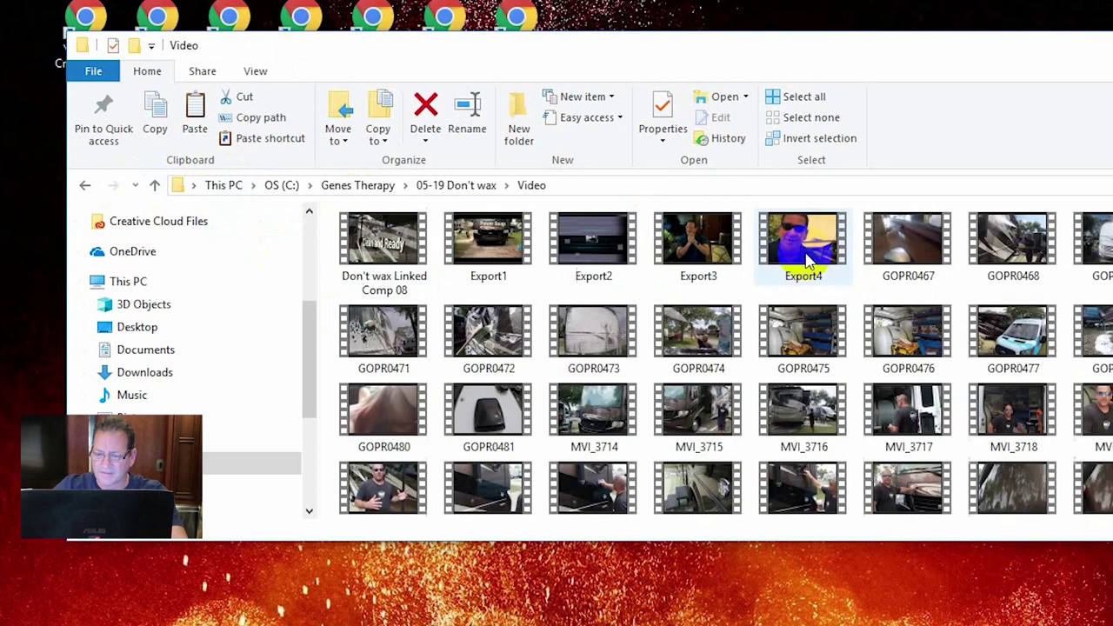
{"action": "scroll", "coordinate": [733, 328], "scroll_direction": "down", "scroll_amount": 10}
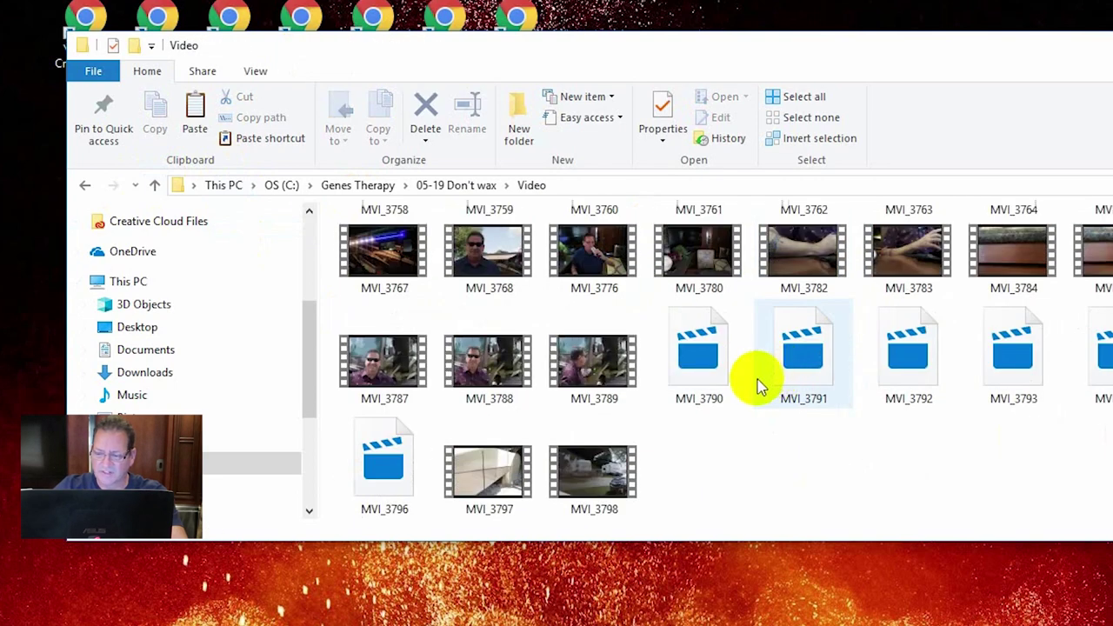
{"action": "scroll", "coordinate": [744, 391], "scroll_direction": "up", "scroll_amount": 10}
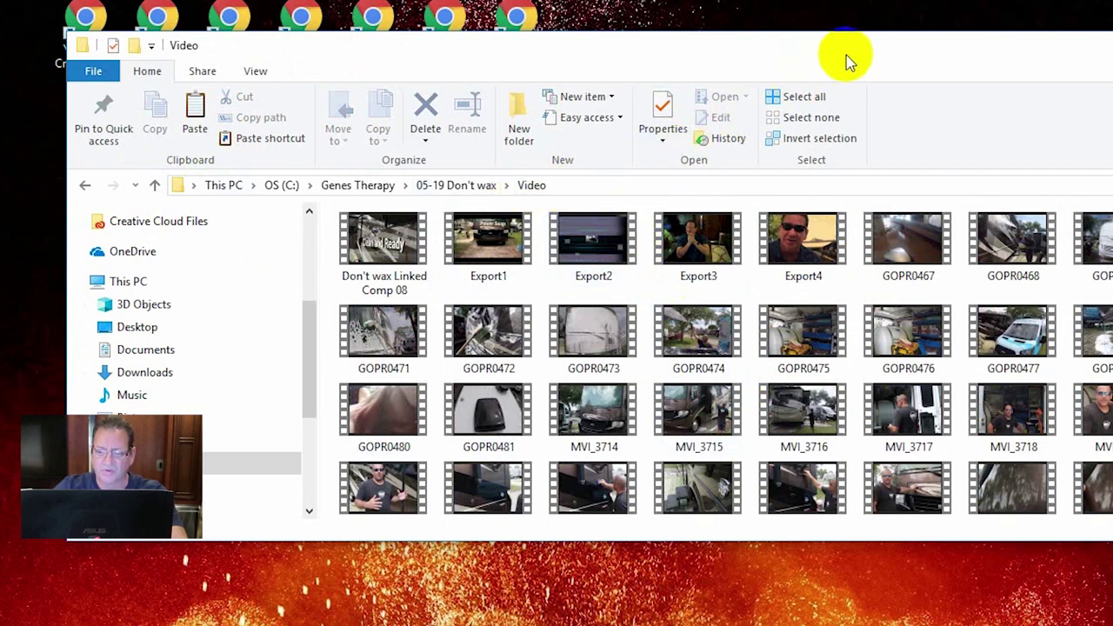
{"action": "left_click", "coordinate": [360, 187]}
{"action": "left_click_drag", "start_coordinate": [790, 53], "coordinate": [521, 119]}
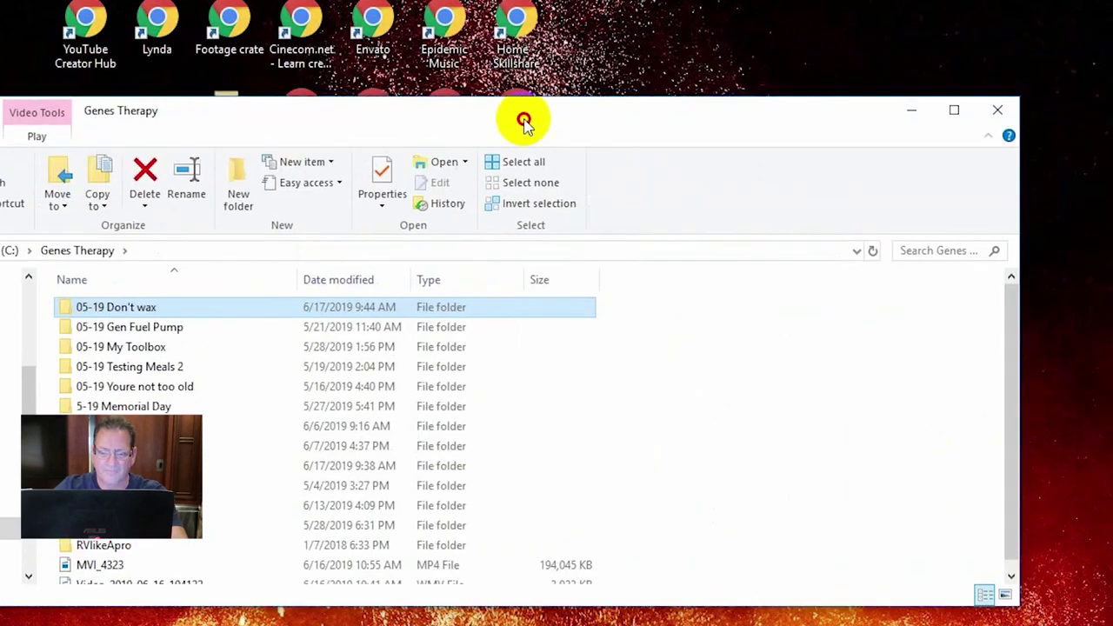
{"action": "left_click", "coordinate": [999, 110]}
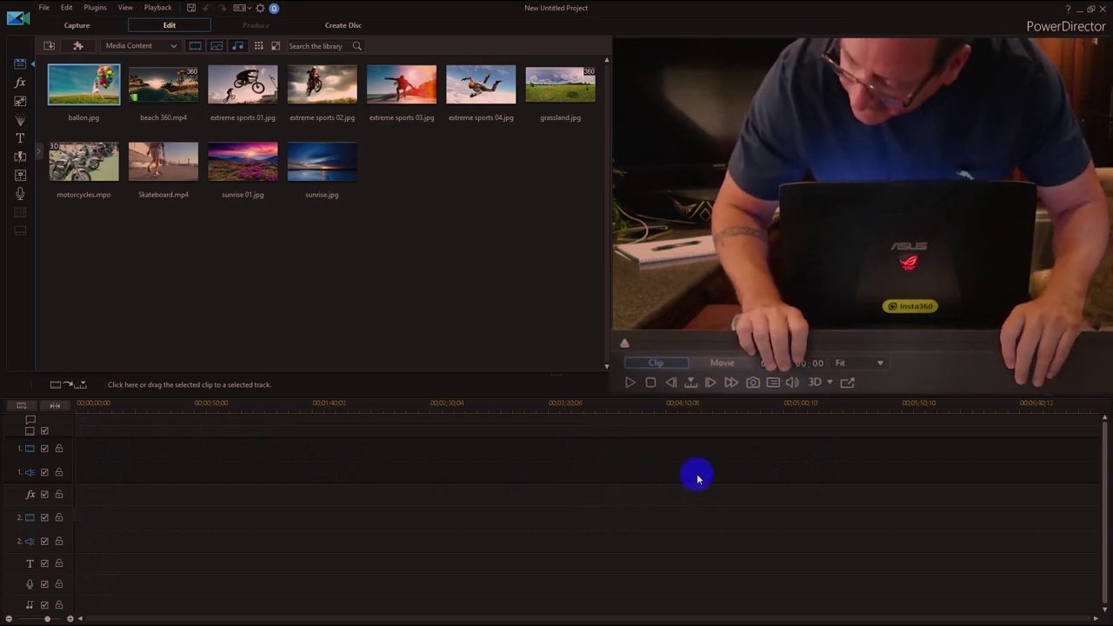
Switch to PowerDirector, view the media file import dialog, close it without importing, and reposition the program window to expose the desktop.
{"action": "left_click", "coordinate": [913, 443]}
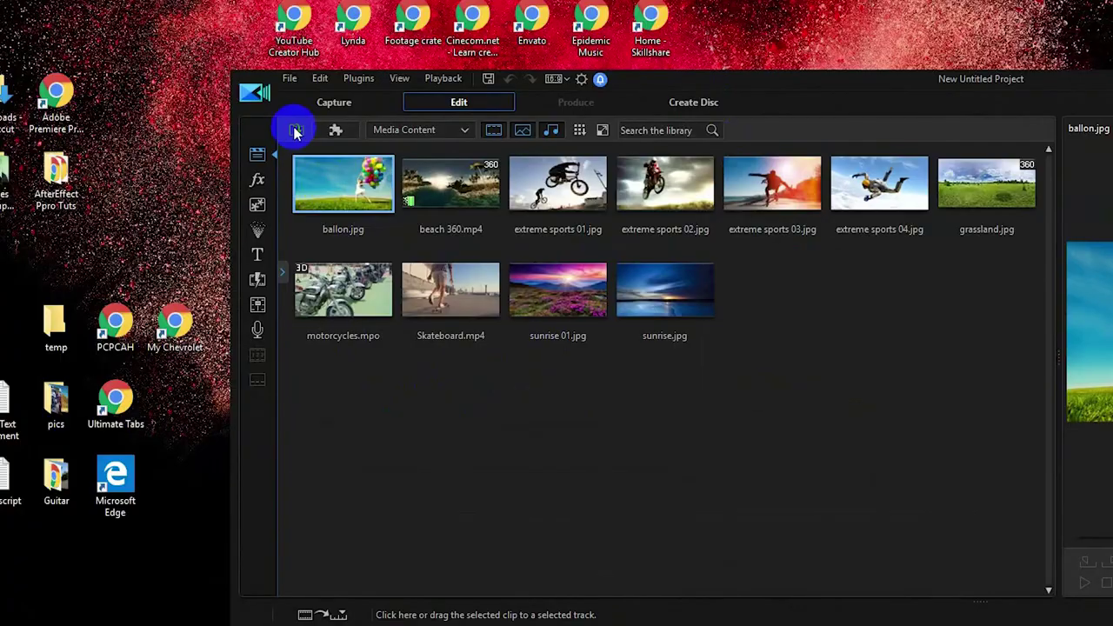
{"action": "left_click", "coordinate": [297, 133]}
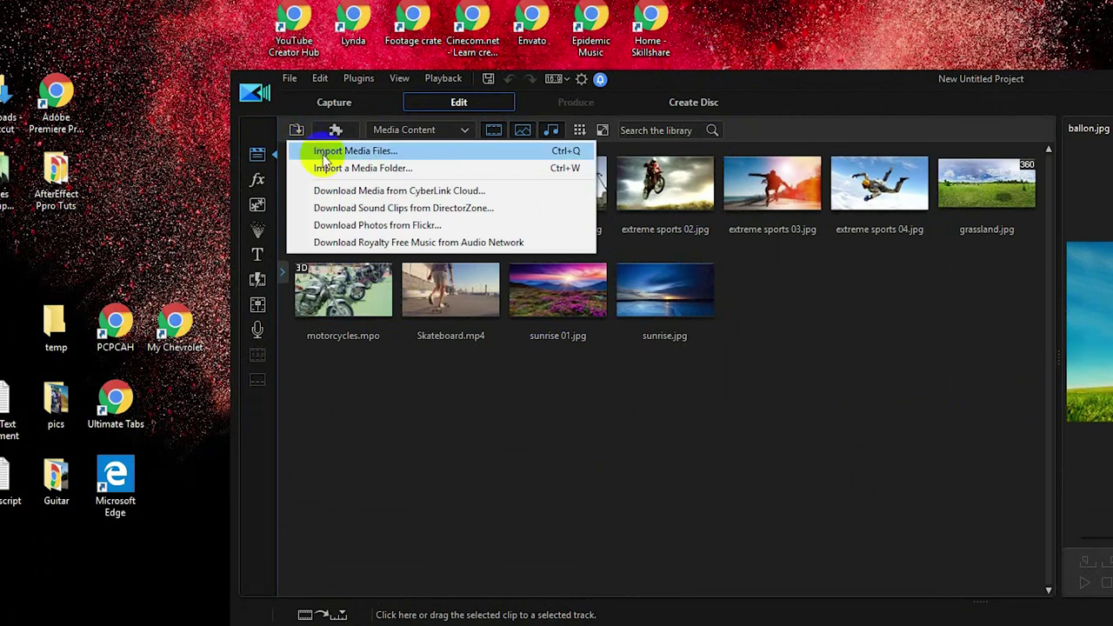
{"action": "left_click", "coordinate": [325, 155]}
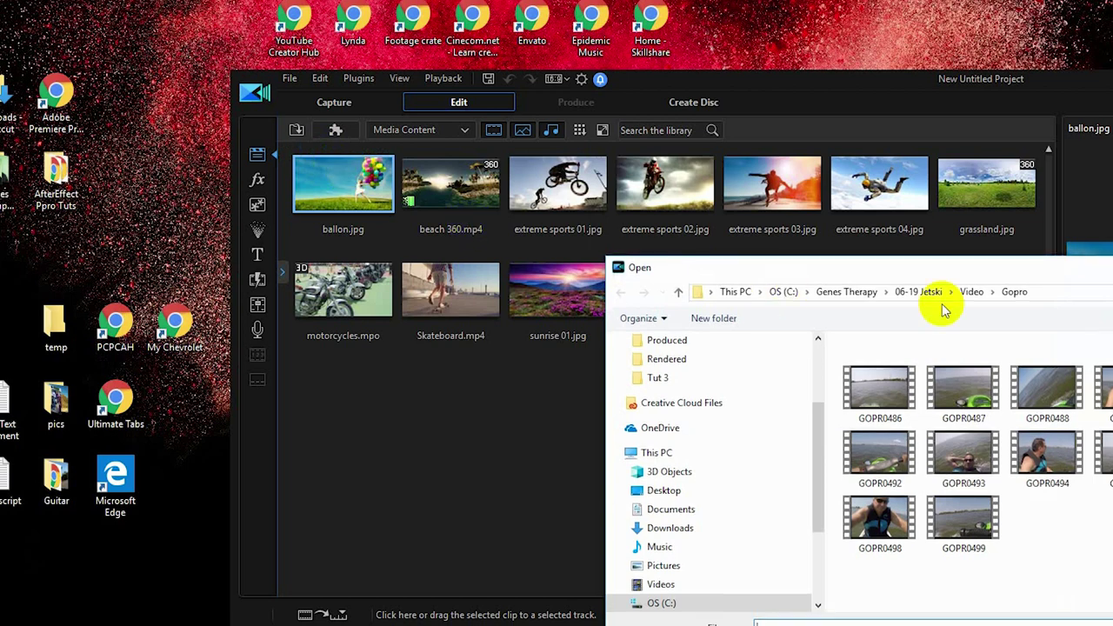
{"action": "left_click_drag", "start_coordinate": [923, 270], "coordinate": [486, 129]}
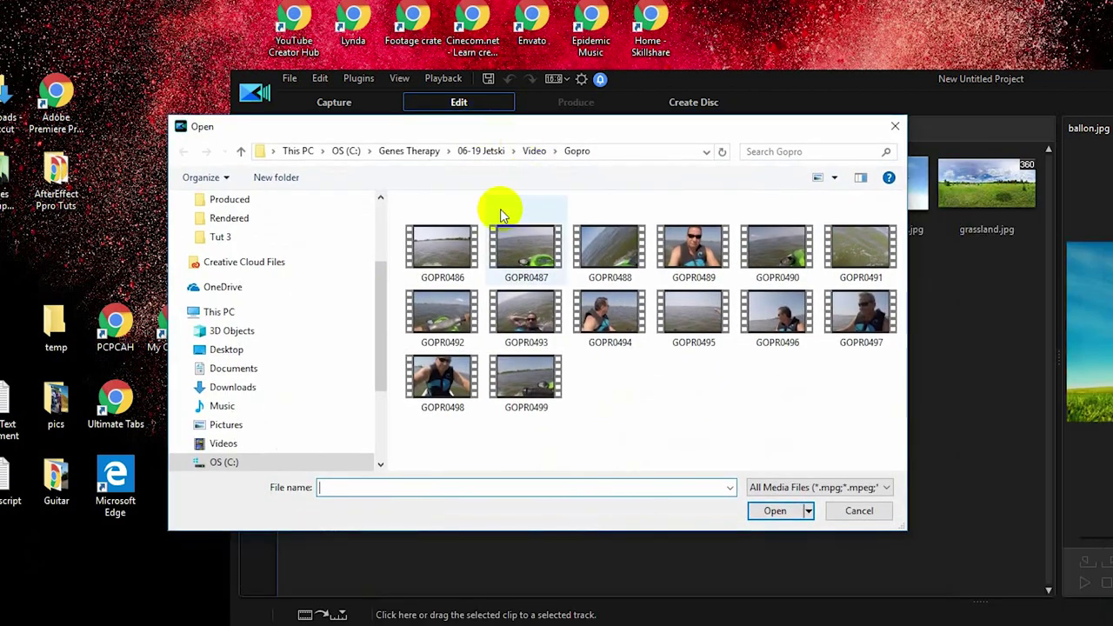
{"action": "left_click", "coordinate": [895, 127]}
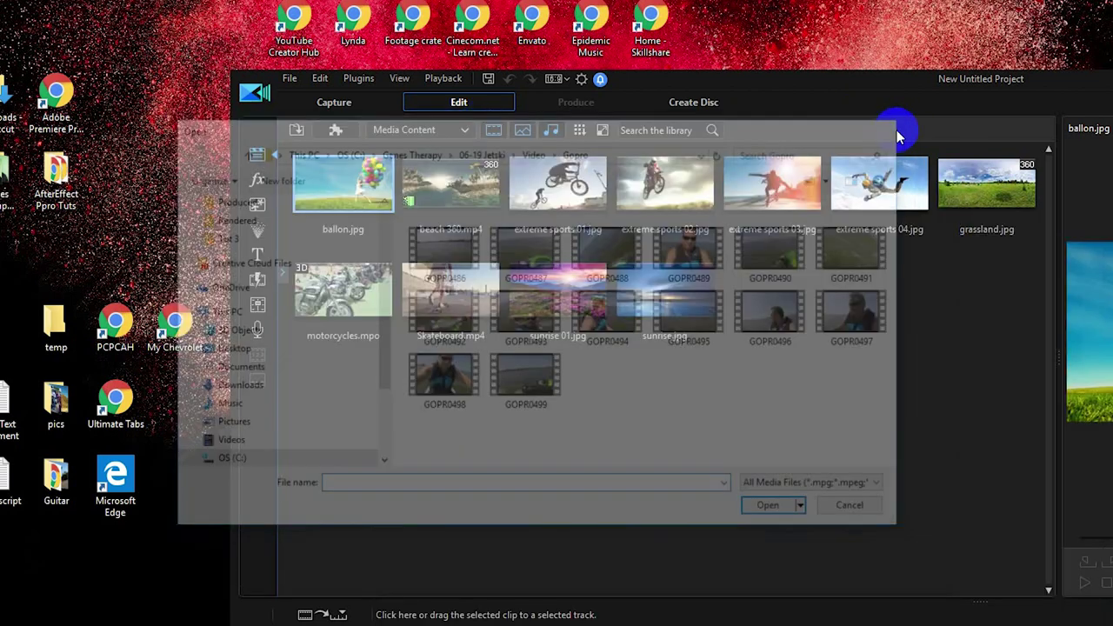
{"action": "left_click_drag", "start_coordinate": [676, 87], "coordinate": [599, 75]}
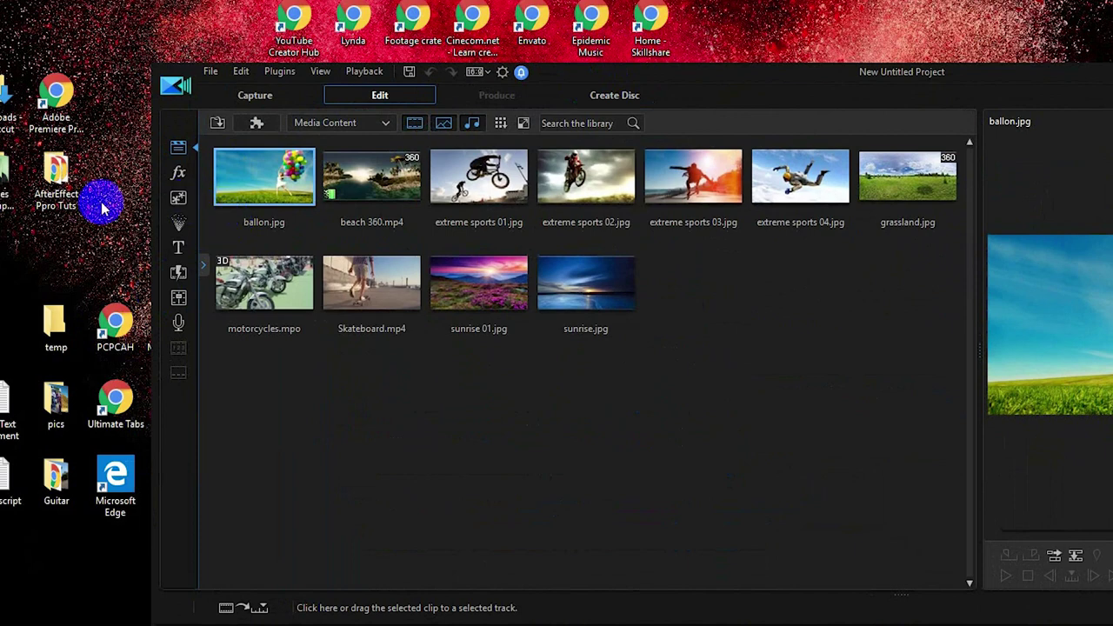
Uncover the Genes Therapy desktop shortcut and open the Gopro folder inside 06-19 Jetski's Video subfolder.
{"action": "left_click_drag", "start_coordinate": [11, 187], "coordinate": [120, 209]}
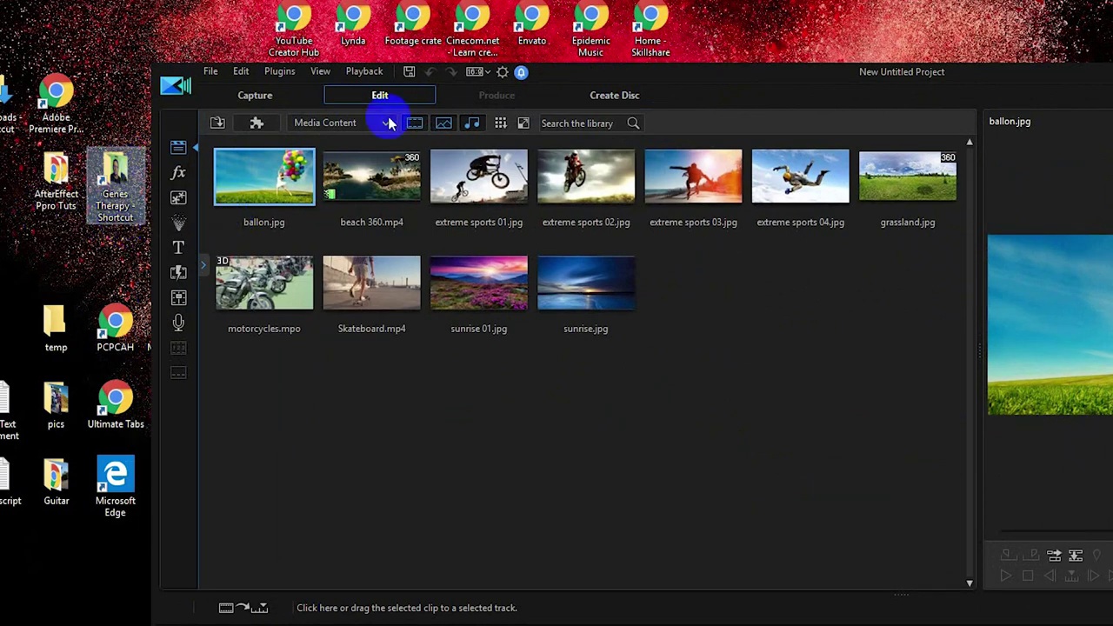
{"action": "left_click_drag", "start_coordinate": [627, 72], "coordinate": [680, 69]}
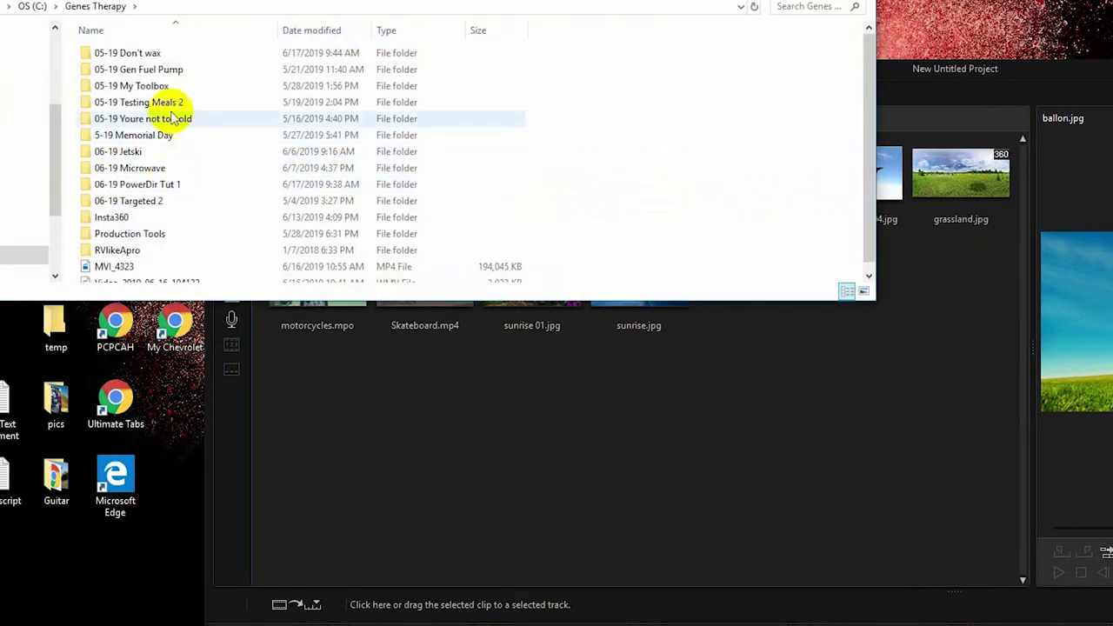
{"action": "left_click", "coordinate": [87, 152]}
{"action": "double_click", "coordinate": [87, 152]}
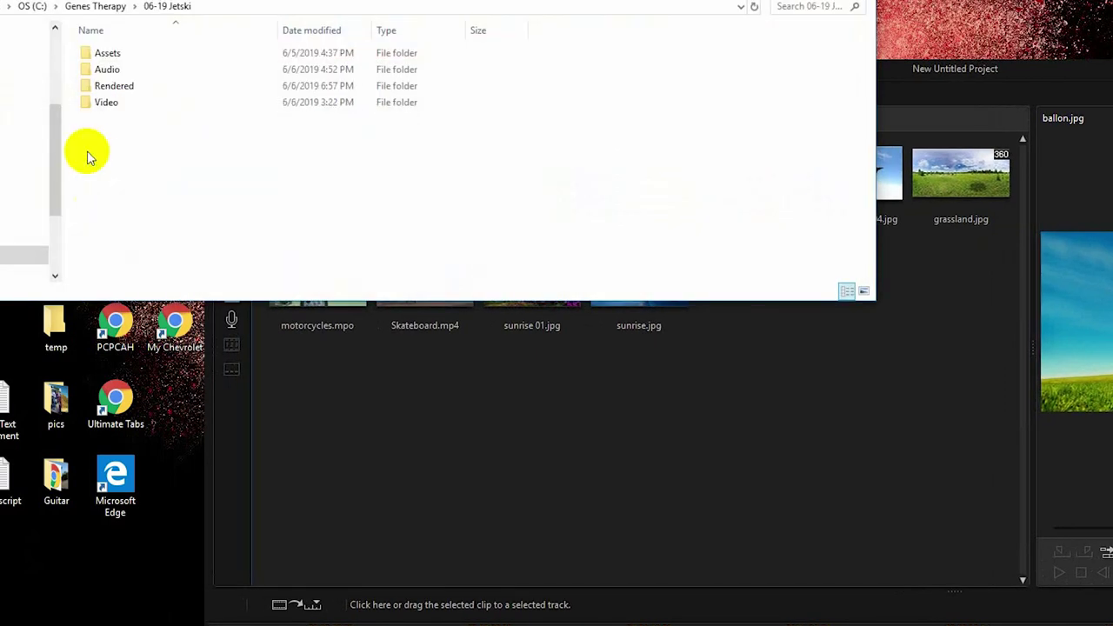
{"action": "double_click", "coordinate": [86, 102]}
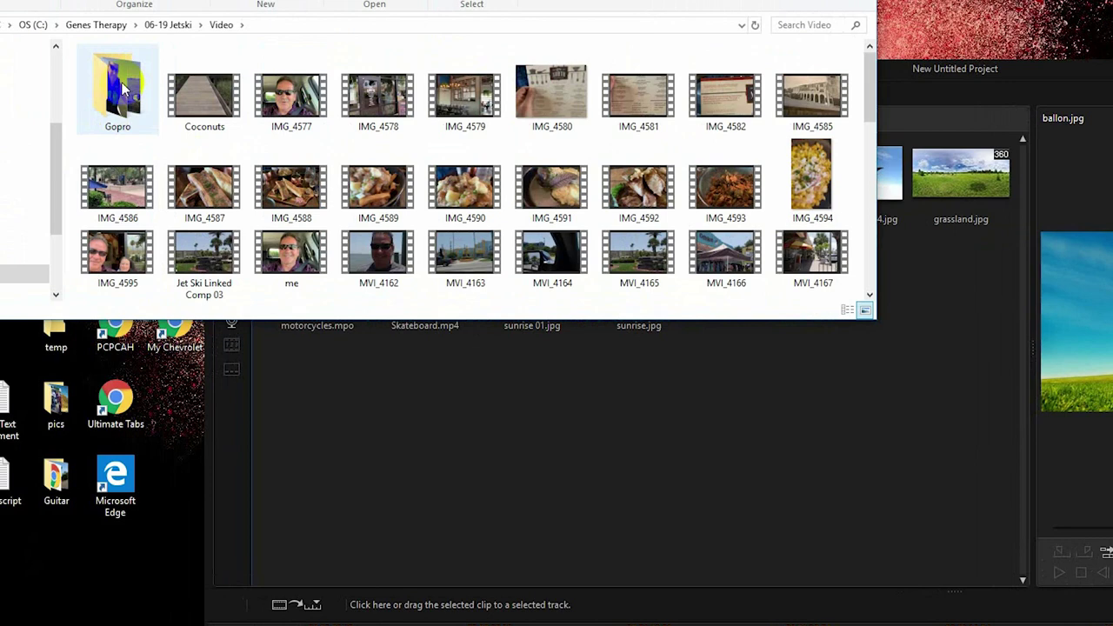
{"action": "double_click", "coordinate": [120, 87]}
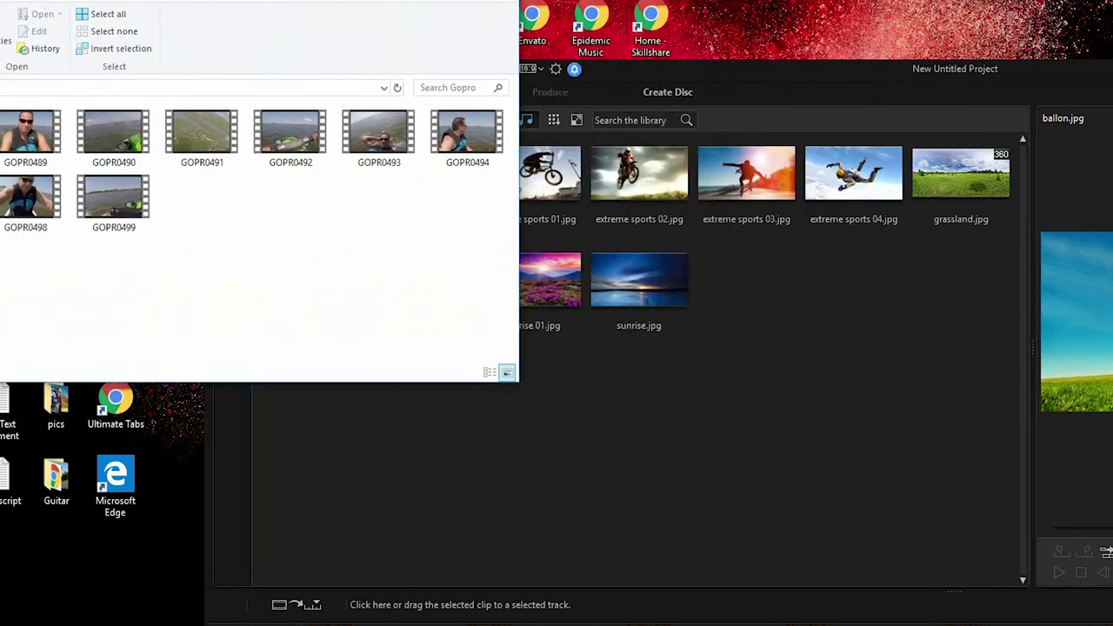
Import the clips GOPR0498, GOPR0490 and GOPR0491 from the Gopro folder into PowerDirector's media library.
{"action": "left_click", "coordinate": [91, 178]}
{"action": "left_click_drag", "start_coordinate": [104, 175], "coordinate": [749, 351]}
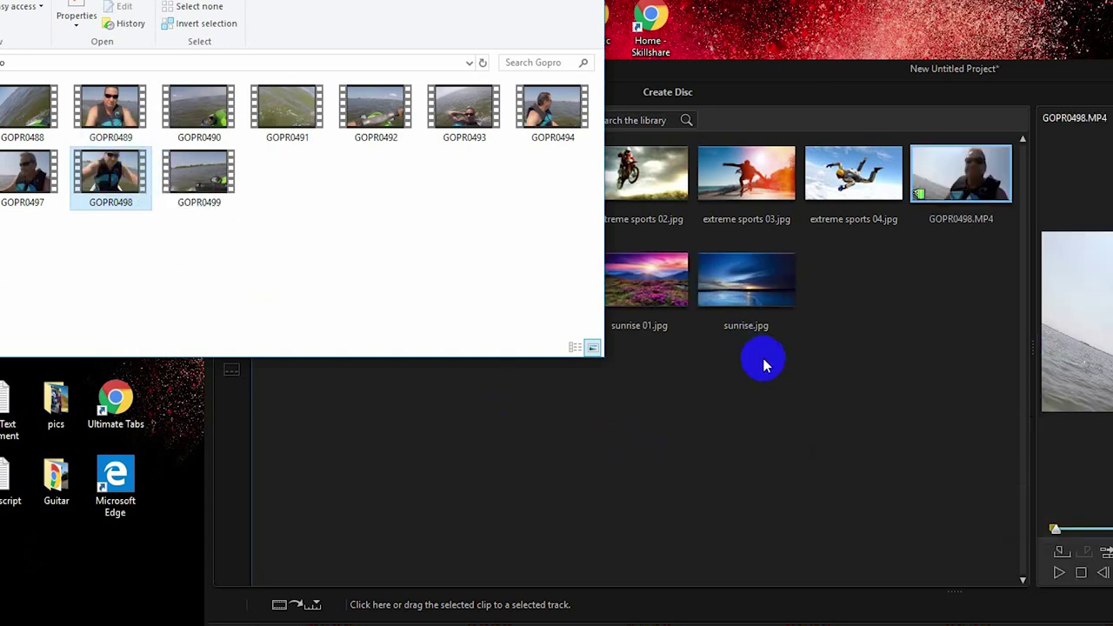
{"action": "left_click_drag", "start_coordinate": [186, 104], "coordinate": [870, 398]}
{"action": "left_click_drag", "start_coordinate": [244, 124], "coordinate": [770, 427]}
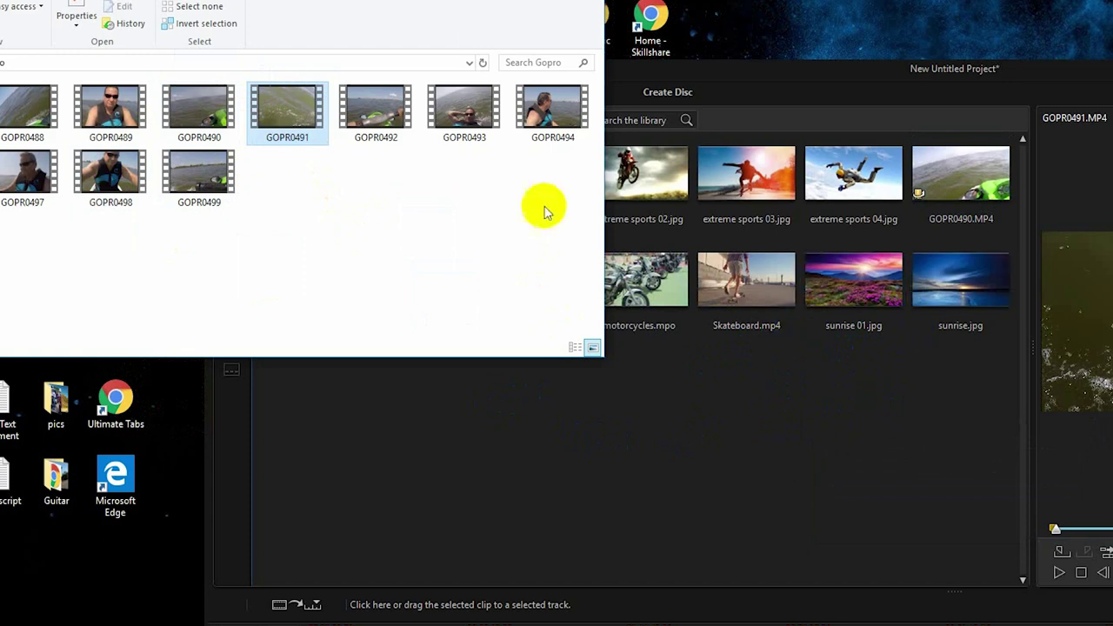
Close the Gopro folder window and reposition the PowerDirector window so its whole workspace fills the screen.
{"action": "key", "text": "alt+F4"}
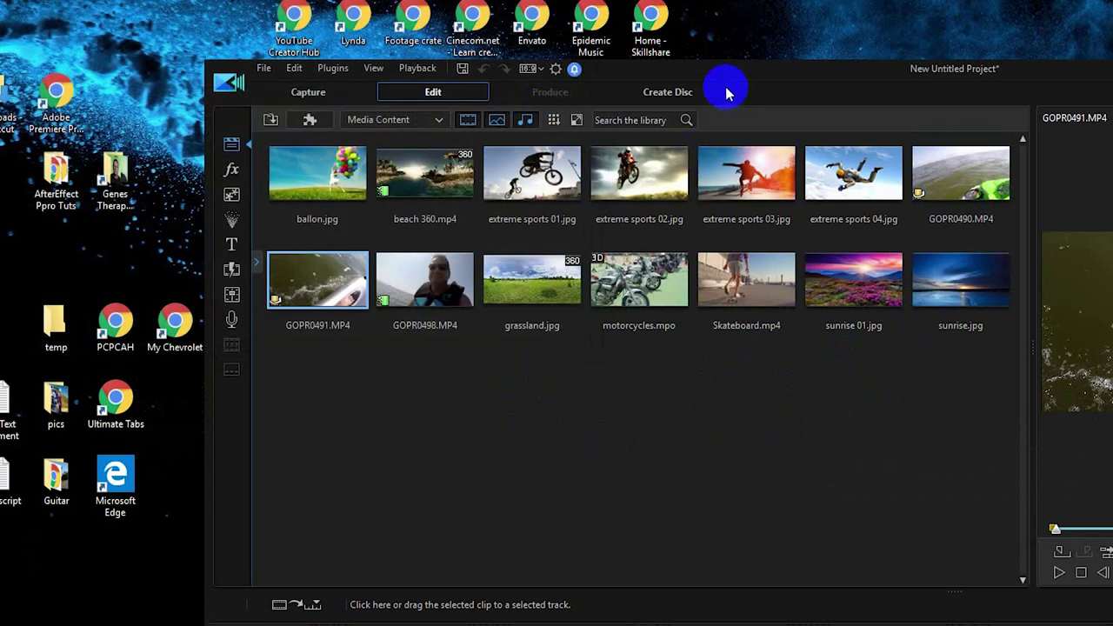
{"action": "left_click_drag", "start_coordinate": [721, 72], "coordinate": [548, 77]}
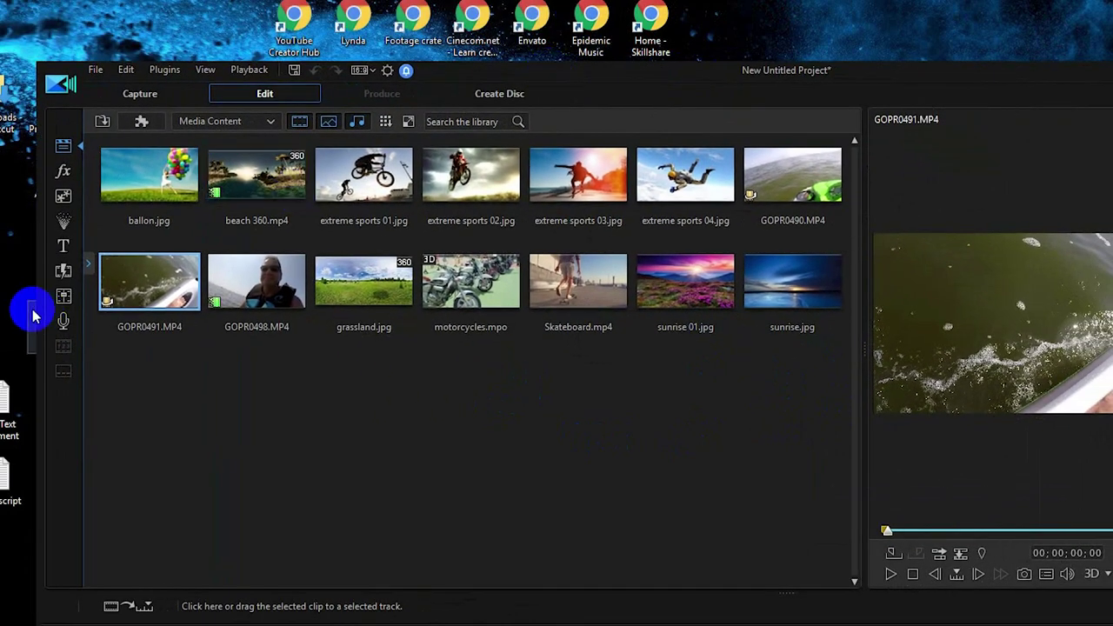
{"action": "left_click_drag", "start_coordinate": [1006, 76], "coordinate": [930, 84]}
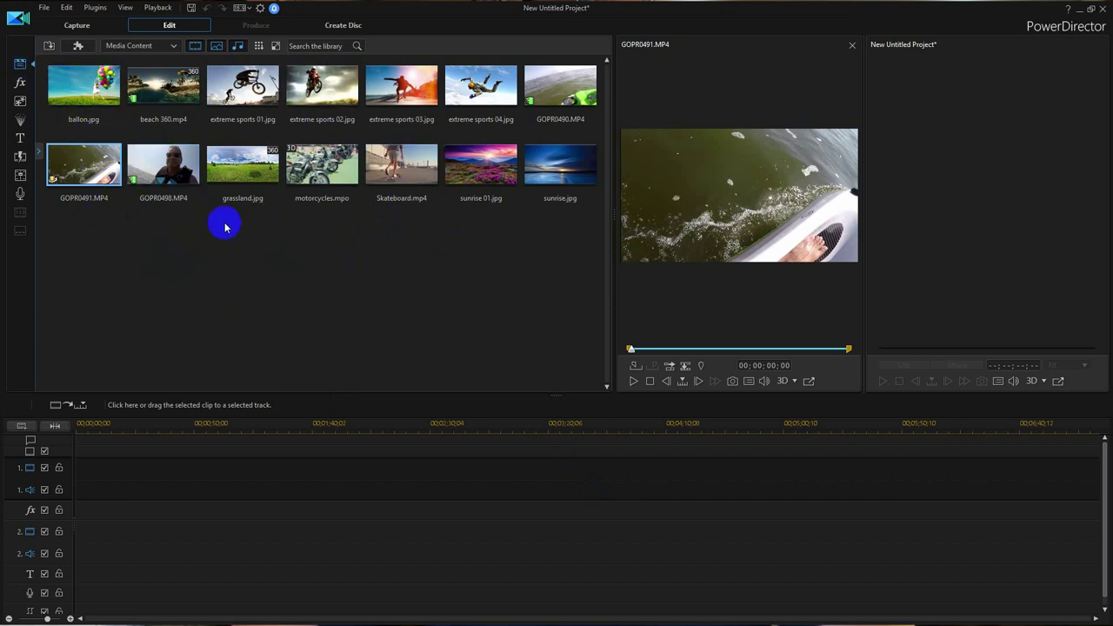
Show the Media Content category in the library and enlarge its thumbnails slightly.
{"action": "left_click", "coordinate": [131, 46]}
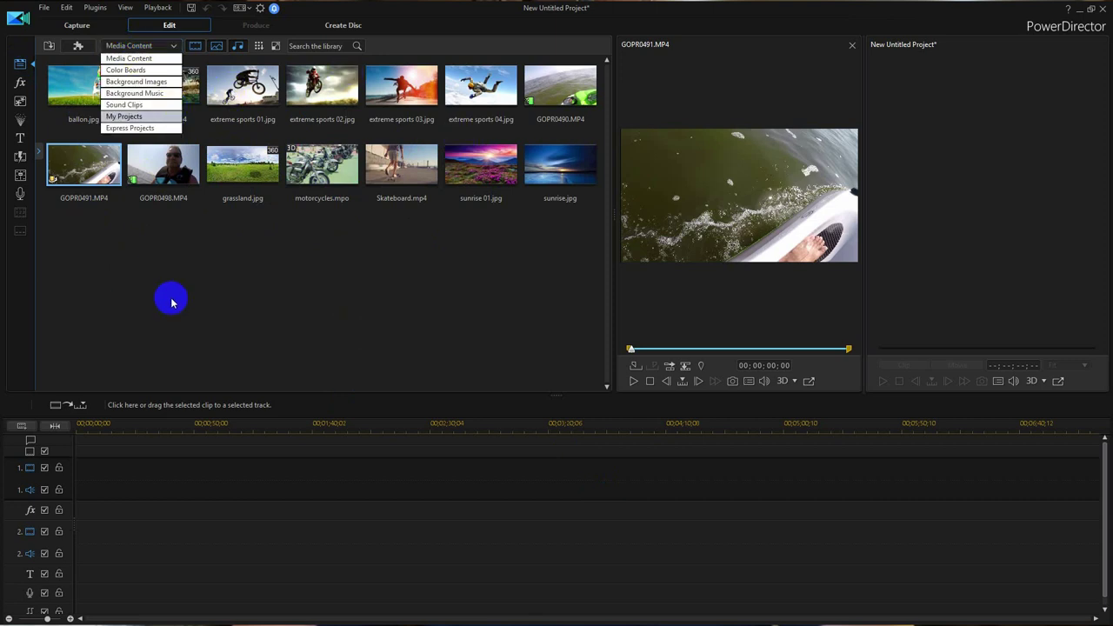
{"action": "left_click", "coordinate": [130, 59]}
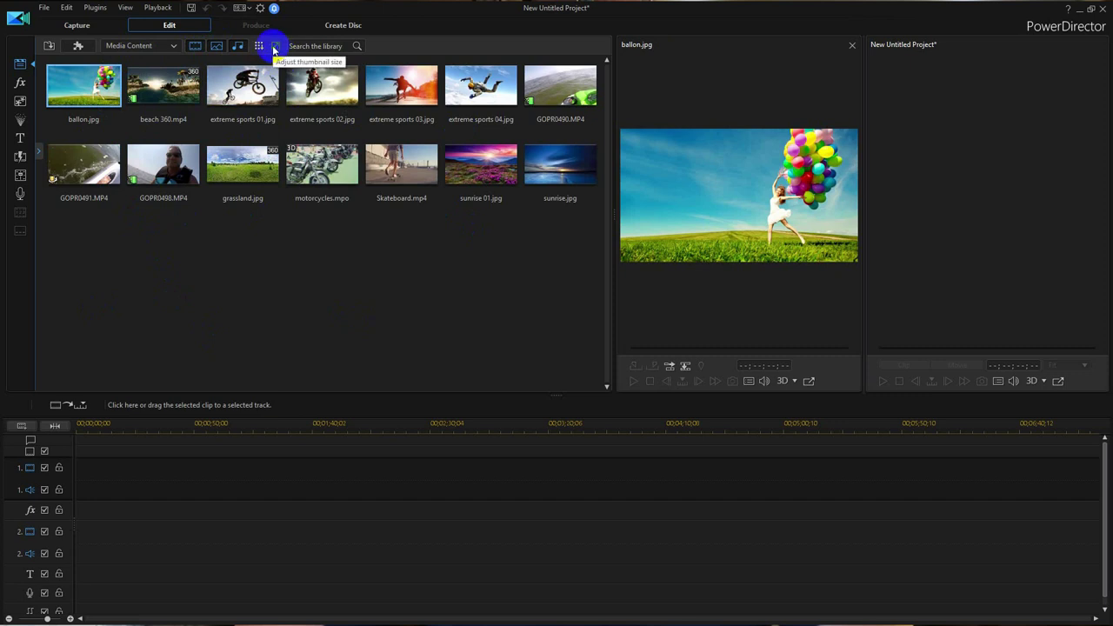
{"action": "mouse_move", "coordinate": [272, 61]}
{"action": "left_mouse_down"}
{"action": "mouse_move", "coordinate": [285, 66]}
{"action": "mouse_move", "coordinate": [260, 64]}
{"action": "mouse_move", "coordinate": [278, 77]}
{"action": "mouse_move", "coordinate": [286, 62]}
{"action": "mouse_move", "coordinate": [274, 65]}
{"action": "left_mouse_up"}
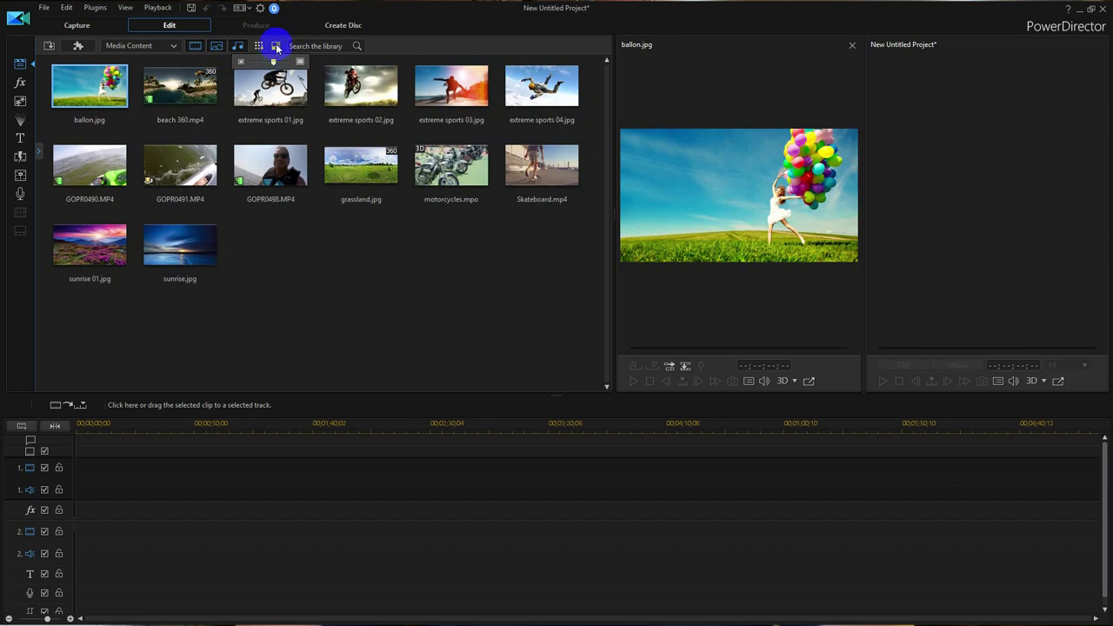
{"action": "left_click", "coordinate": [239, 241]}
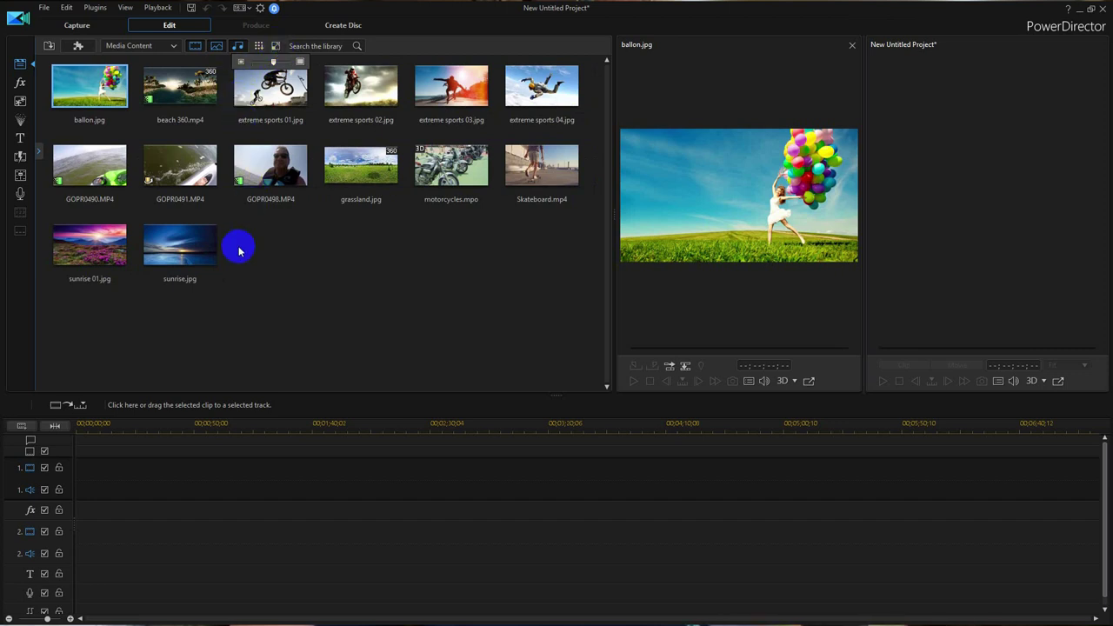
Look through the swatches in the library's Color Boards category.
{"action": "left_click", "coordinate": [152, 48]}
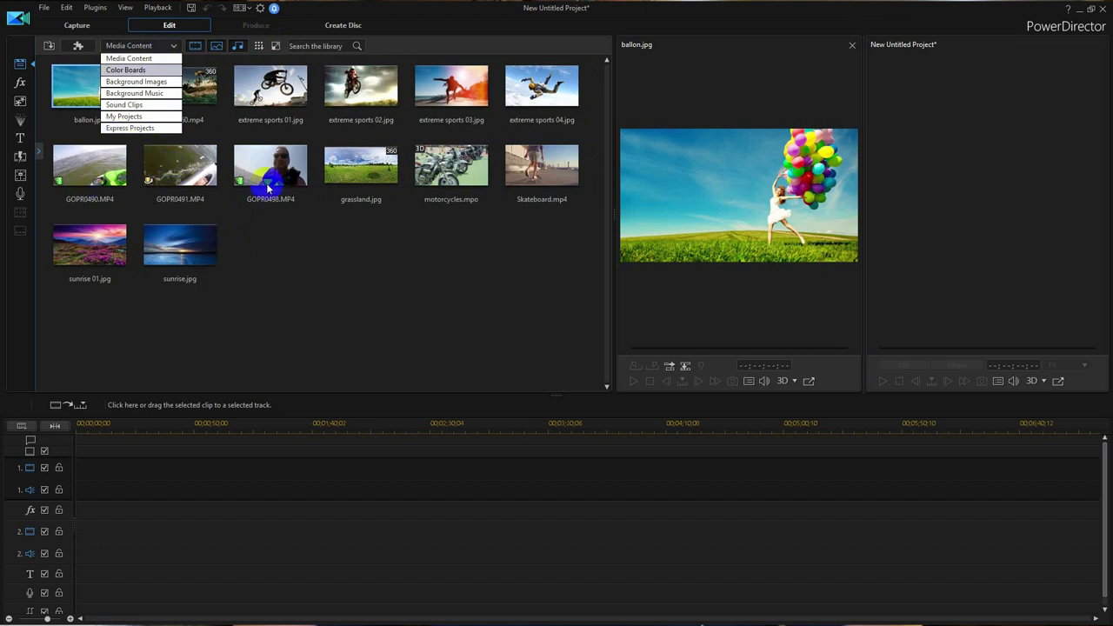
{"action": "left_click", "coordinate": [127, 70]}
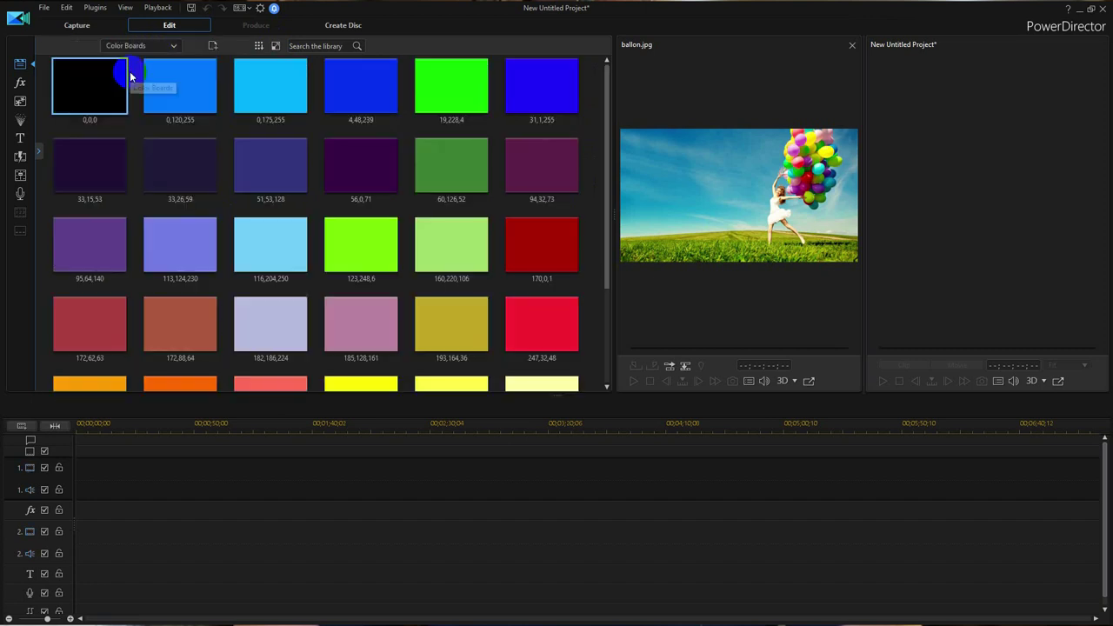
{"action": "scroll", "coordinate": [299, 255], "scroll_direction": "down", "scroll_amount": 3}
{"action": "left_click", "coordinate": [306, 251]}
{"action": "scroll", "coordinate": [300, 245], "scroll_direction": "up", "scroll_amount": 3}
{"action": "left_click", "coordinate": [266, 211]}
{"action": "left_click", "coordinate": [188, 76]}
View the Background Images category and preview Wood.jpg and Sky.jpg.
{"action": "left_click", "coordinate": [159, 47]}
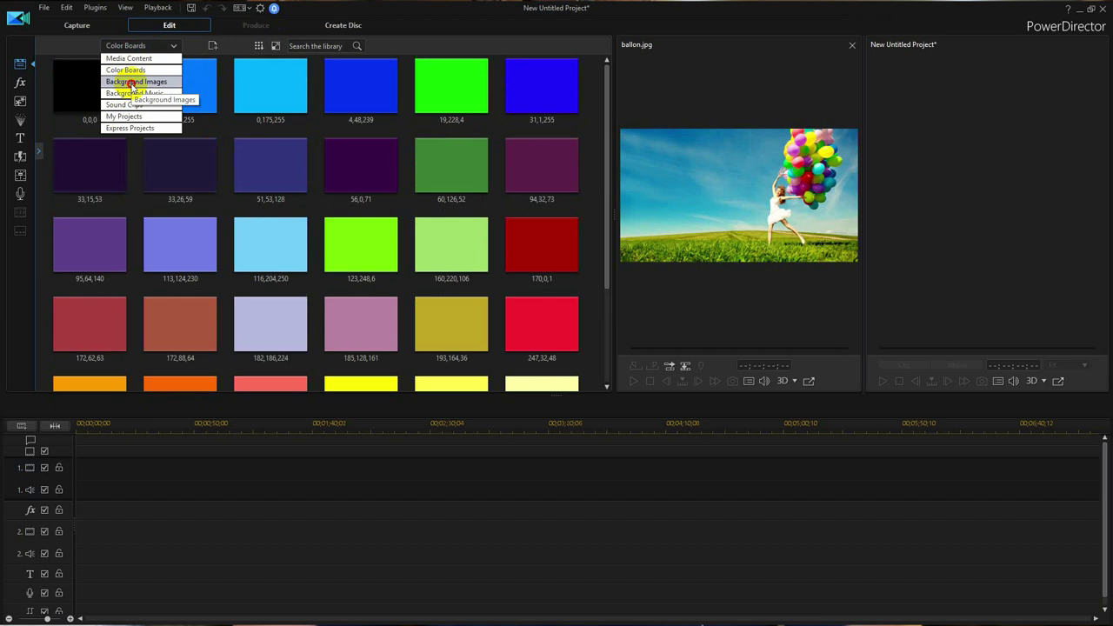
{"action": "left_click", "coordinate": [131, 83]}
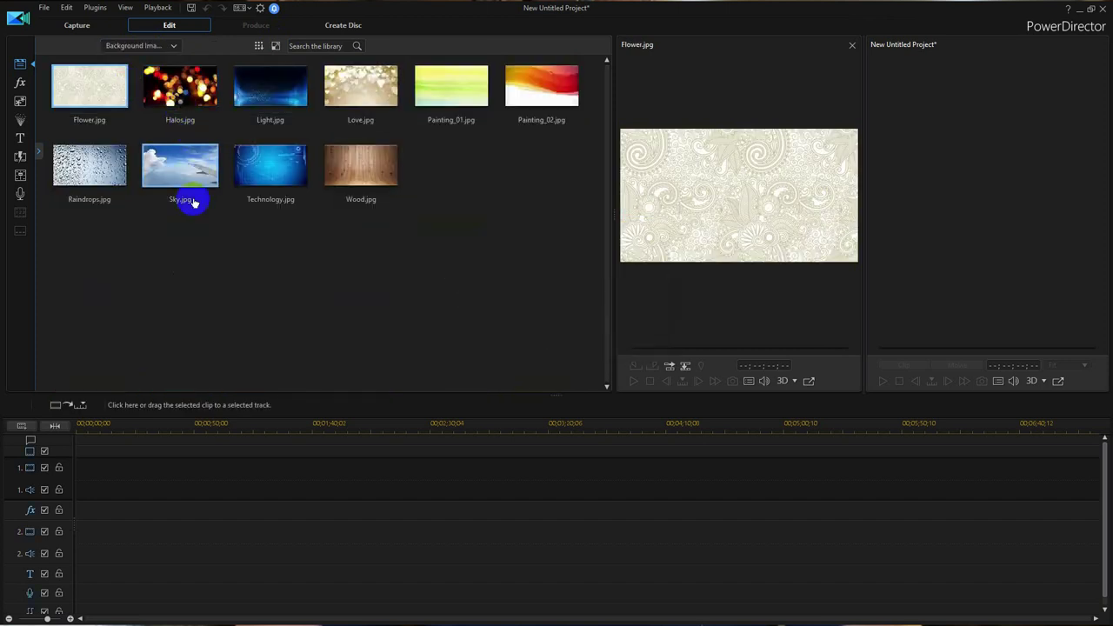
{"action": "left_click", "coordinate": [349, 172]}
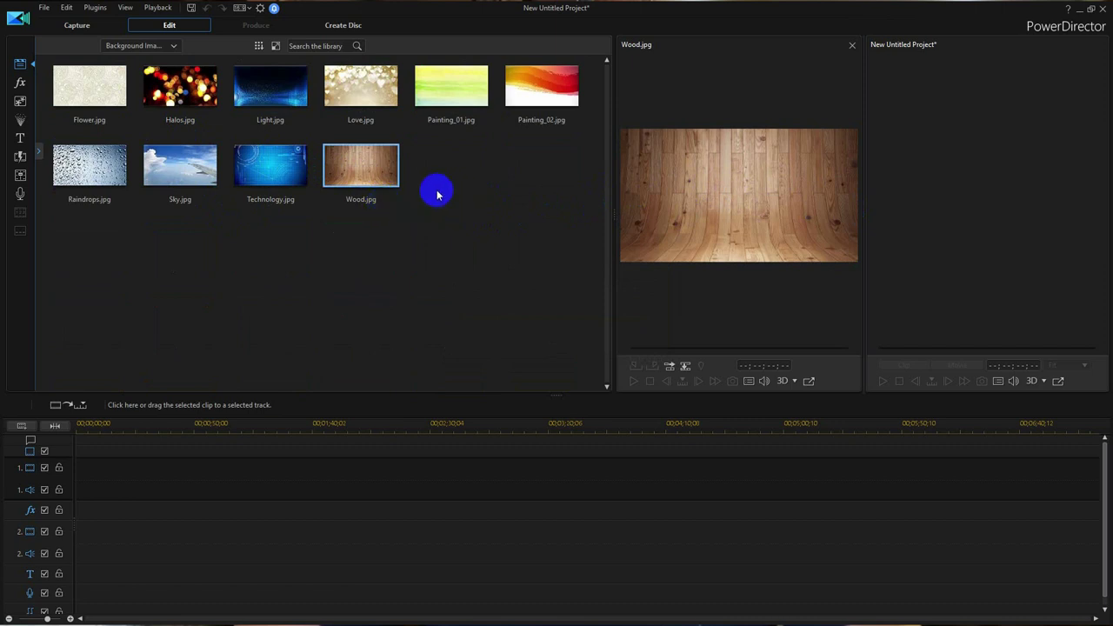
{"action": "left_click", "coordinate": [187, 174]}
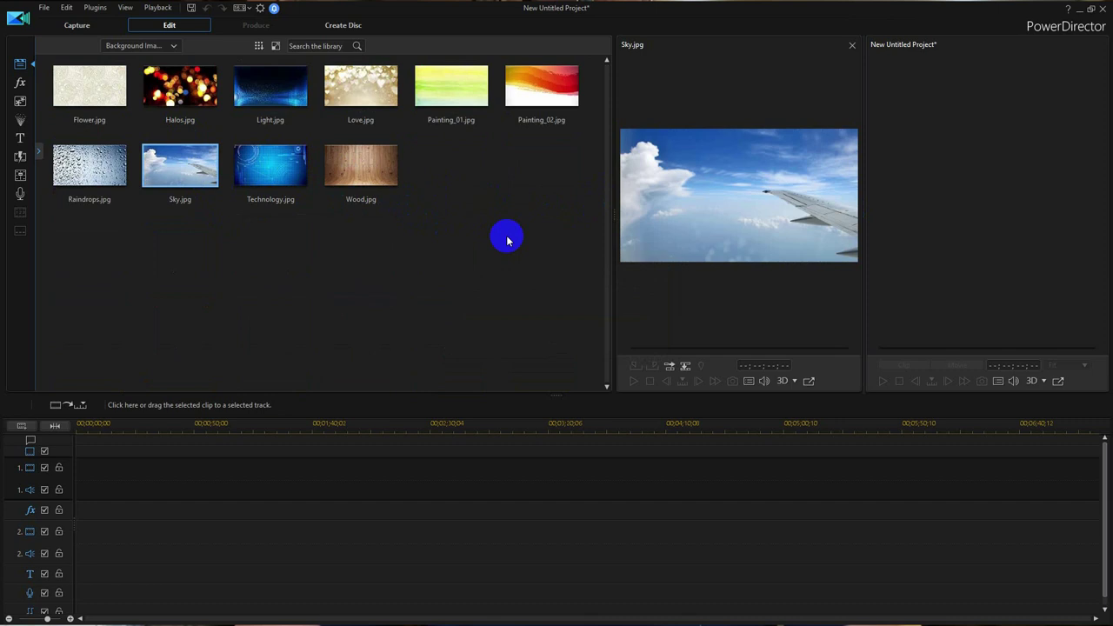
Browse the list of tracks in the Background Music category.
{"action": "left_click", "coordinate": [135, 45]}
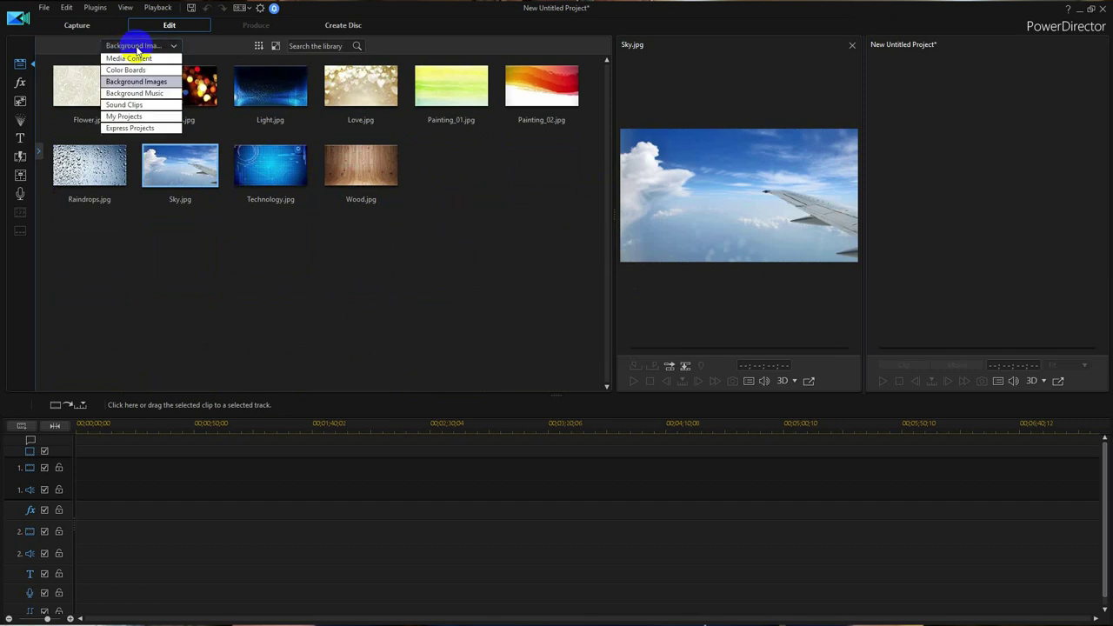
{"action": "left_click", "coordinate": [135, 93]}
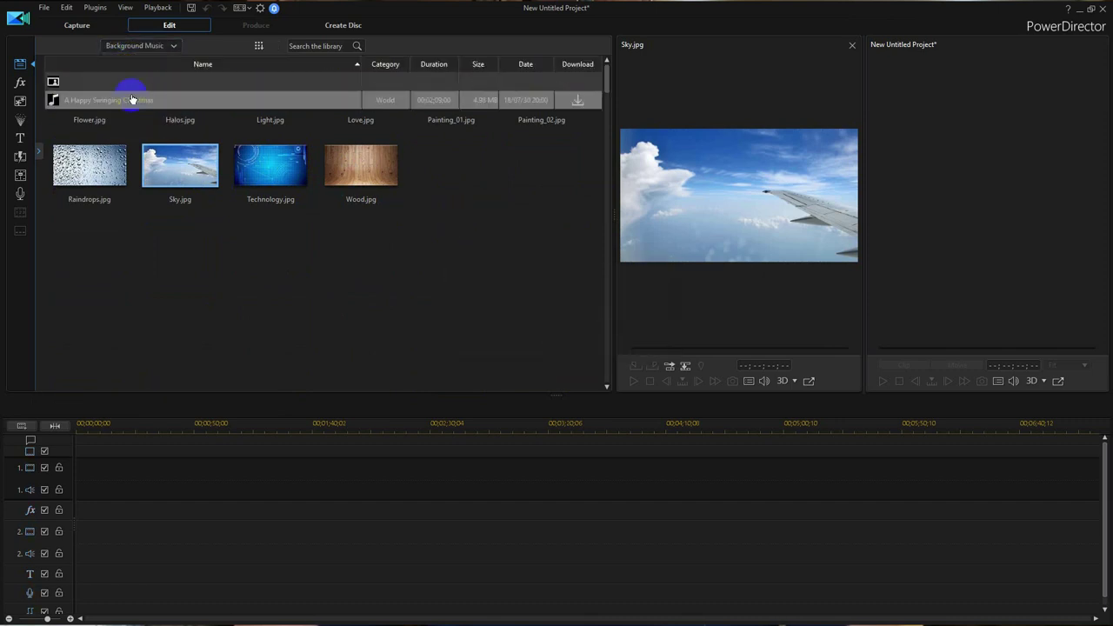
{"action": "scroll", "coordinate": [232, 251], "scroll_direction": "down", "scroll_amount": 10}
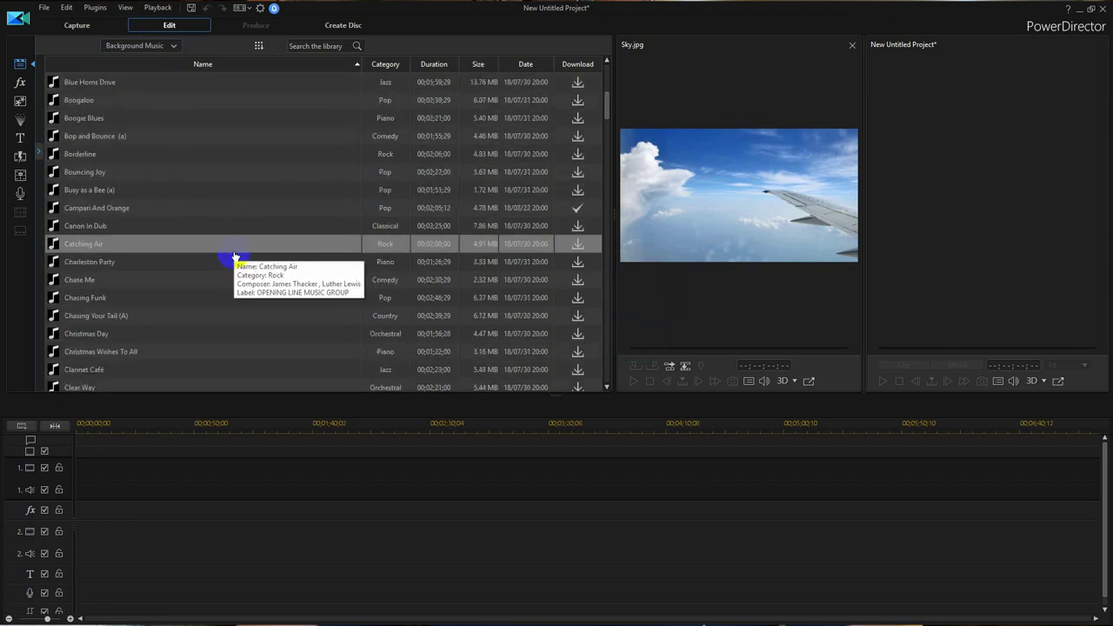
{"action": "scroll", "coordinate": [234, 256], "scroll_direction": "down", "scroll_amount": 6}
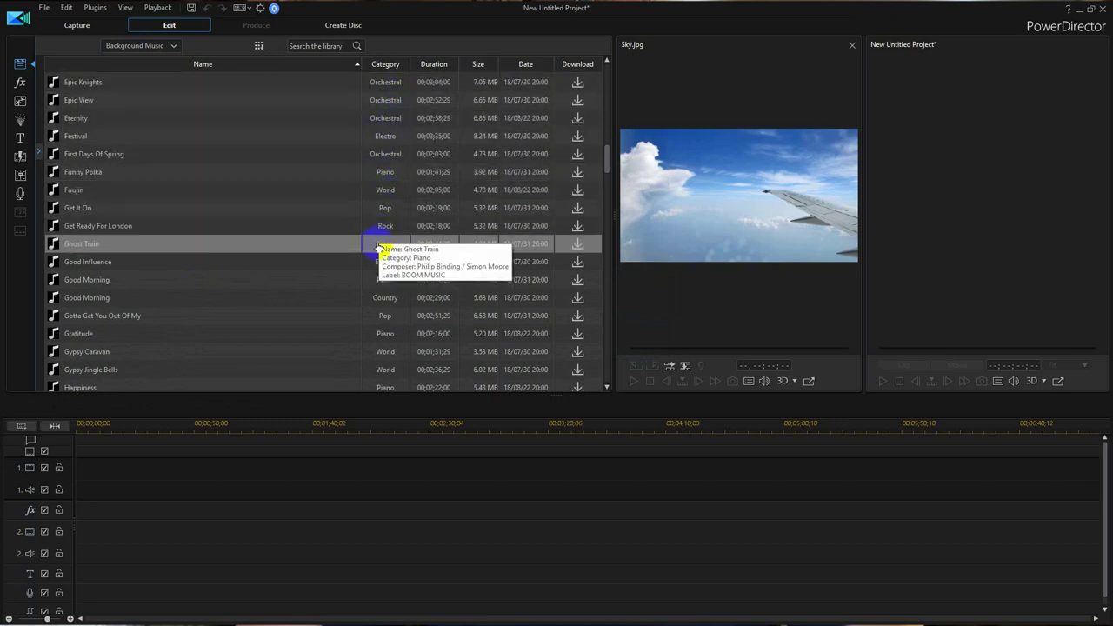
Preview the First Days Of Spring track, stop its playback, and download it.
{"action": "left_click", "coordinate": [233, 157]}
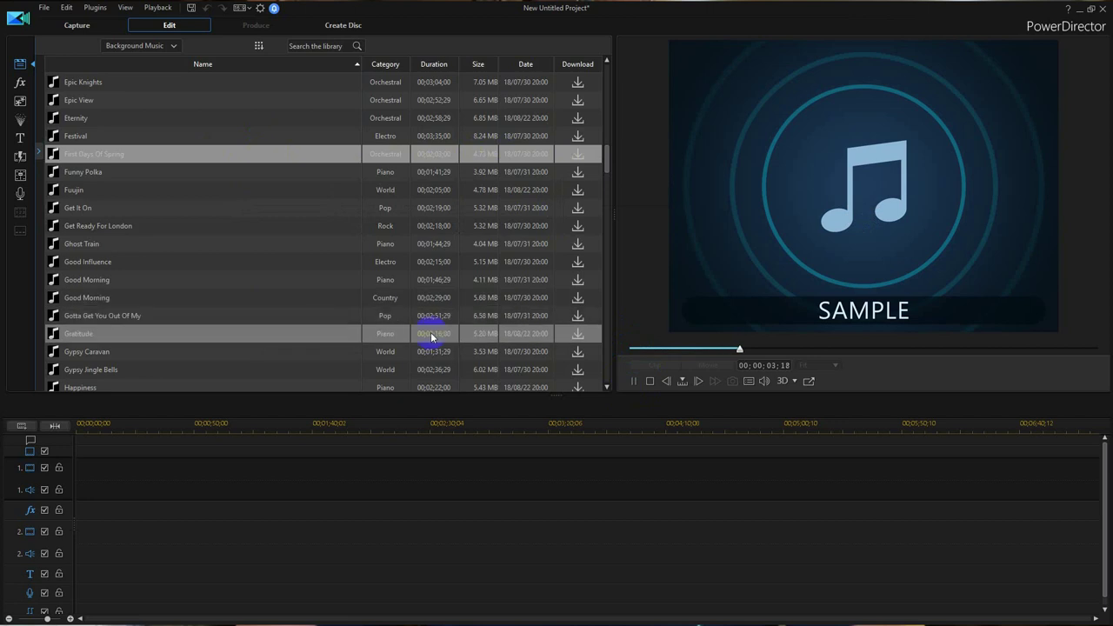
{"action": "left_click", "coordinate": [648, 383]}
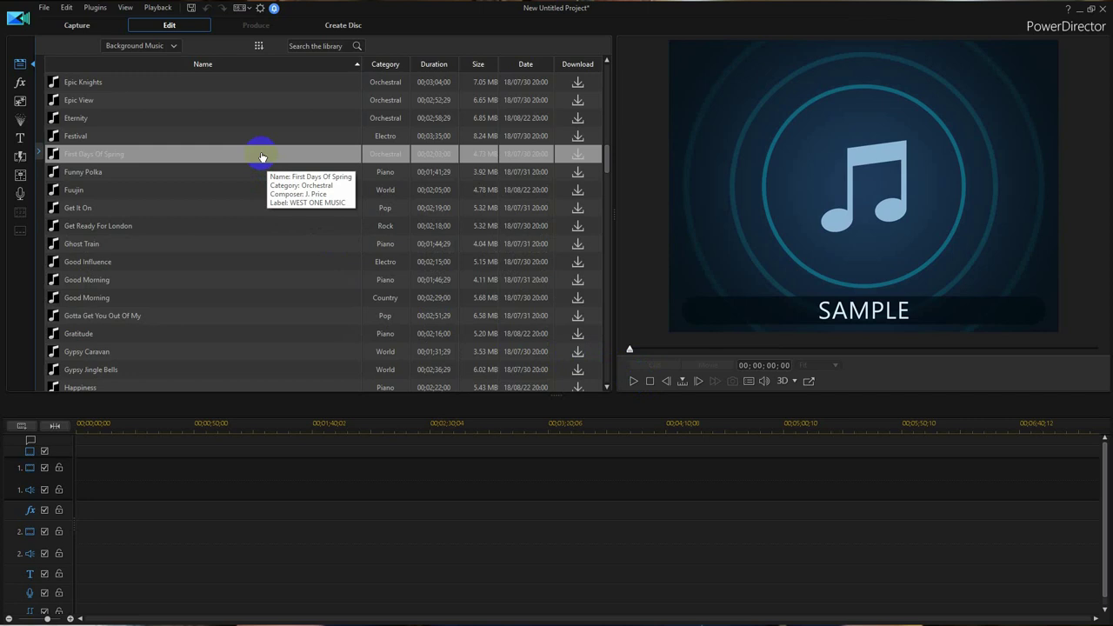
{"action": "left_click", "coordinate": [579, 158]}
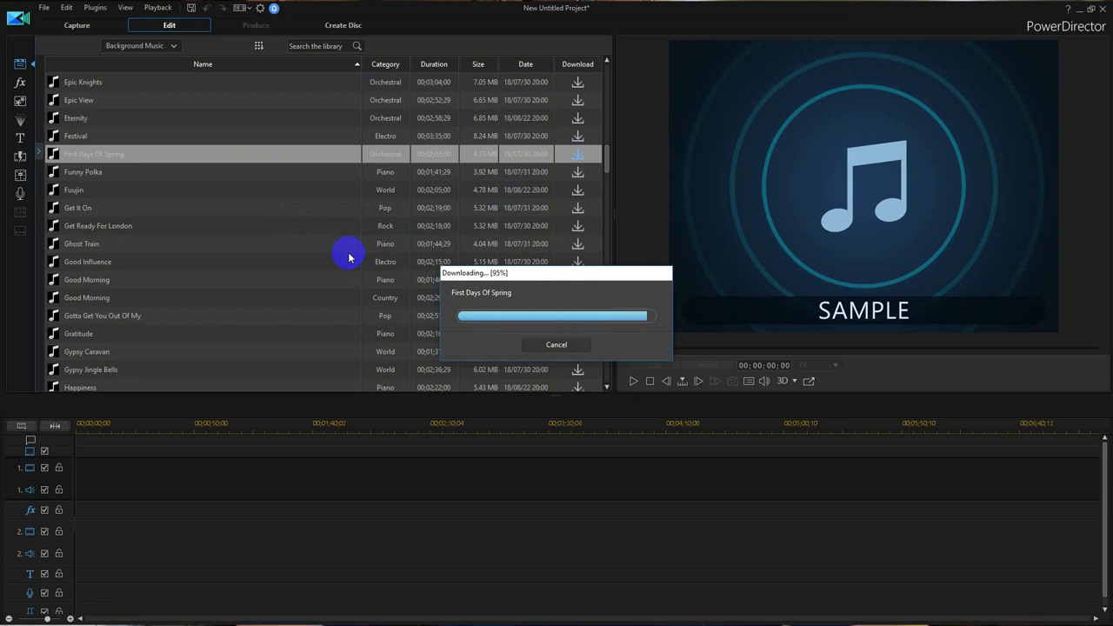
Place First Days Of Spring at the start of audio track 1, play it briefly, and delete it from the timeline.
{"action": "left_click_drag", "start_coordinate": [293, 154], "coordinate": [70, 491]}
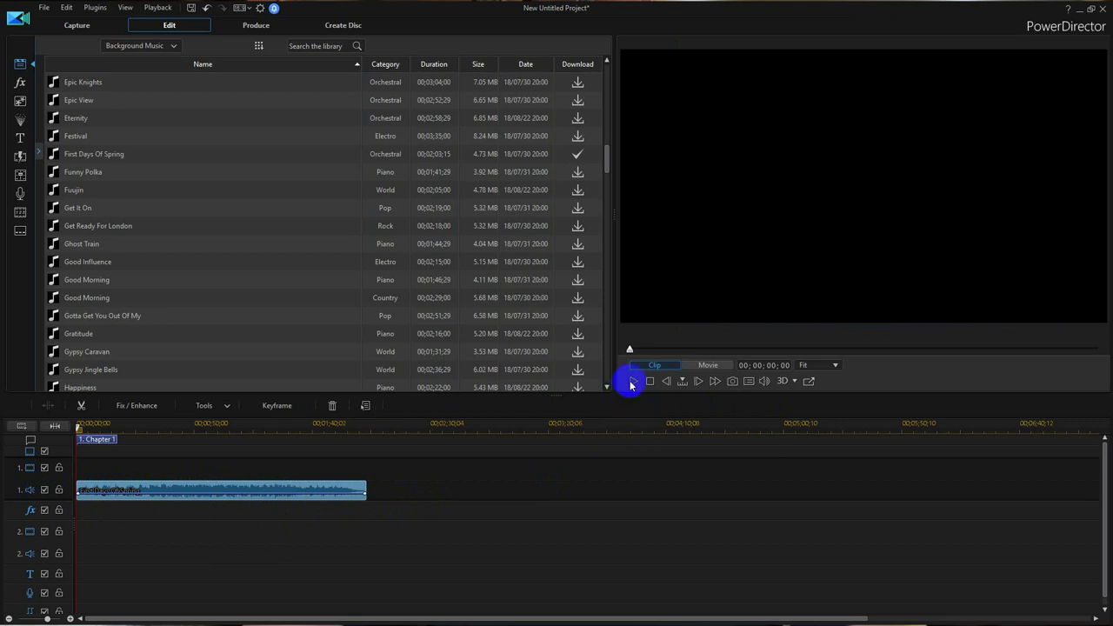
{"action": "left_click", "coordinate": [632, 385]}
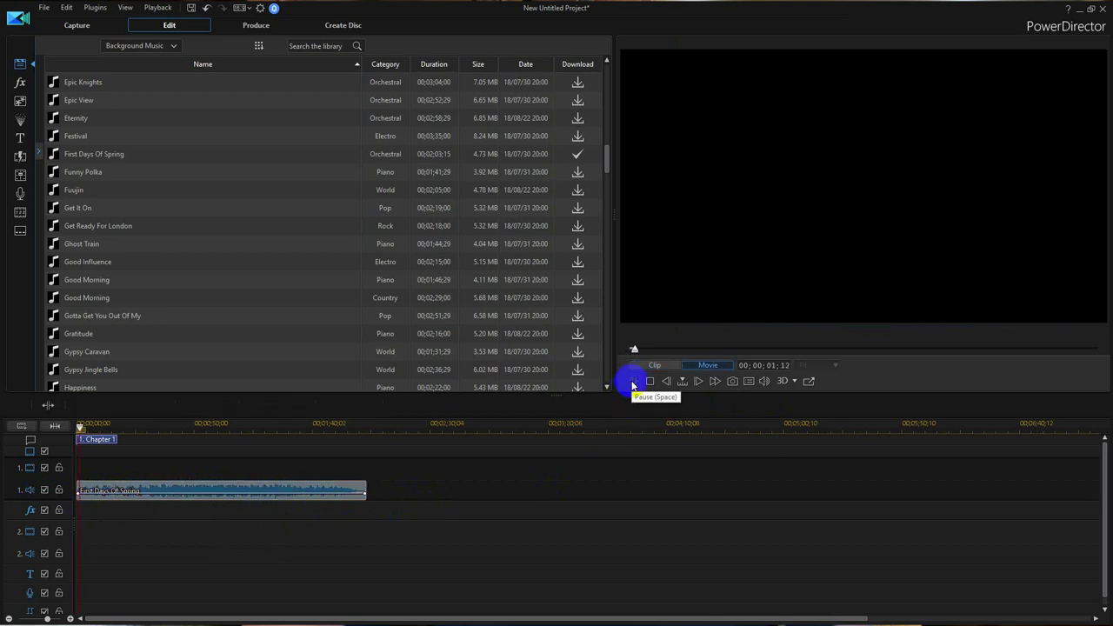
{"action": "left_click", "coordinate": [632, 384]}
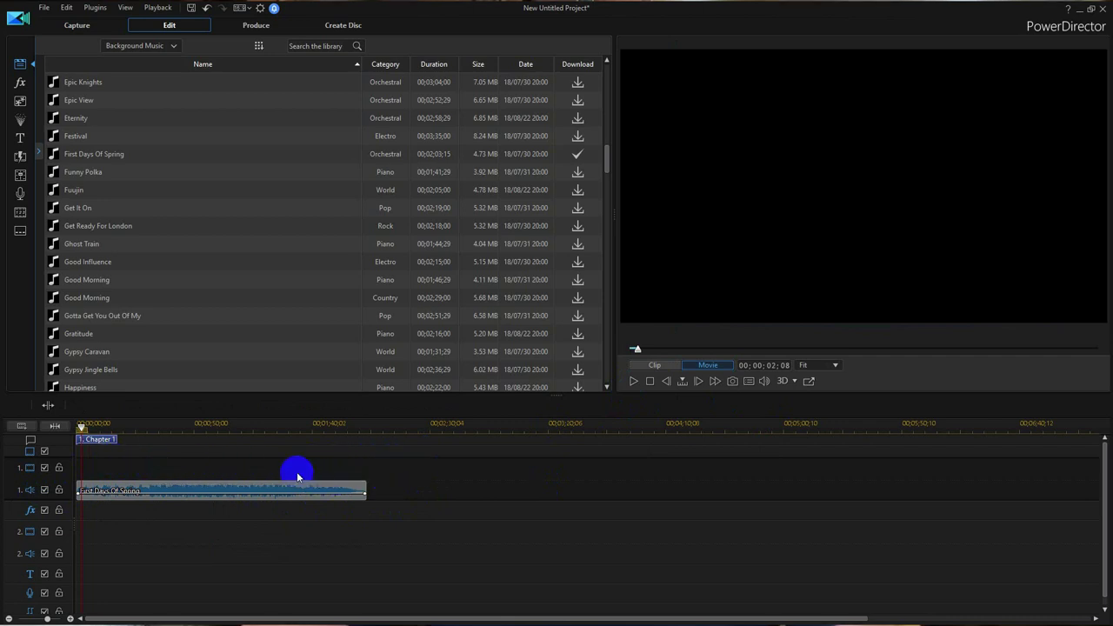
{"action": "left_click", "coordinate": [262, 490]}
{"action": "key", "text": "Delete"}
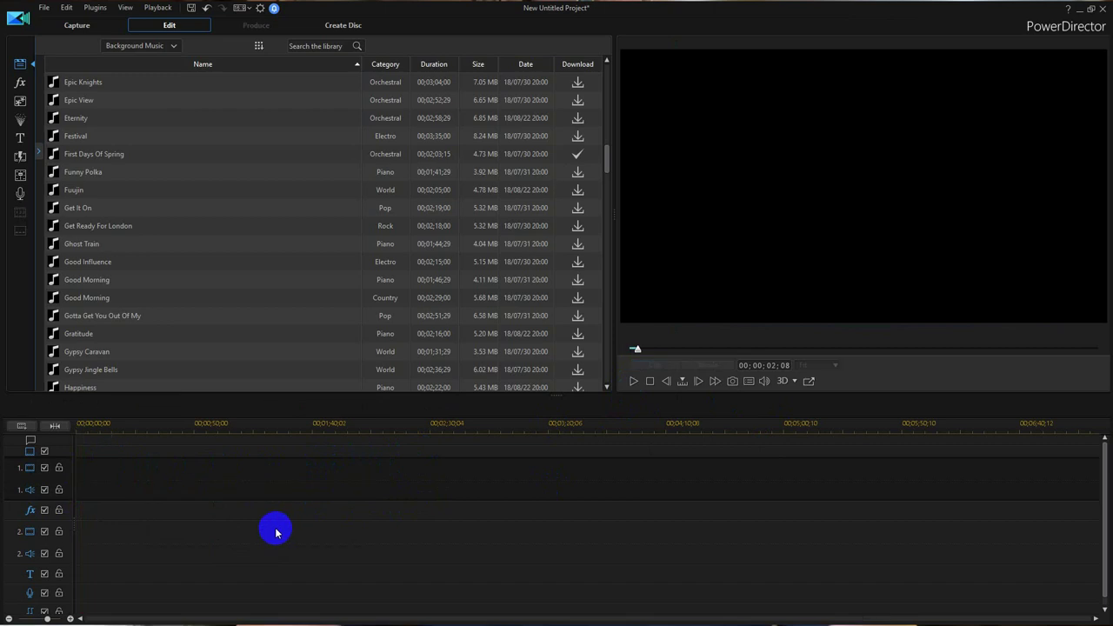
View the Sound Clips category, play the Airplane sample, and pause it.
{"action": "left_click", "coordinate": [119, 45]}
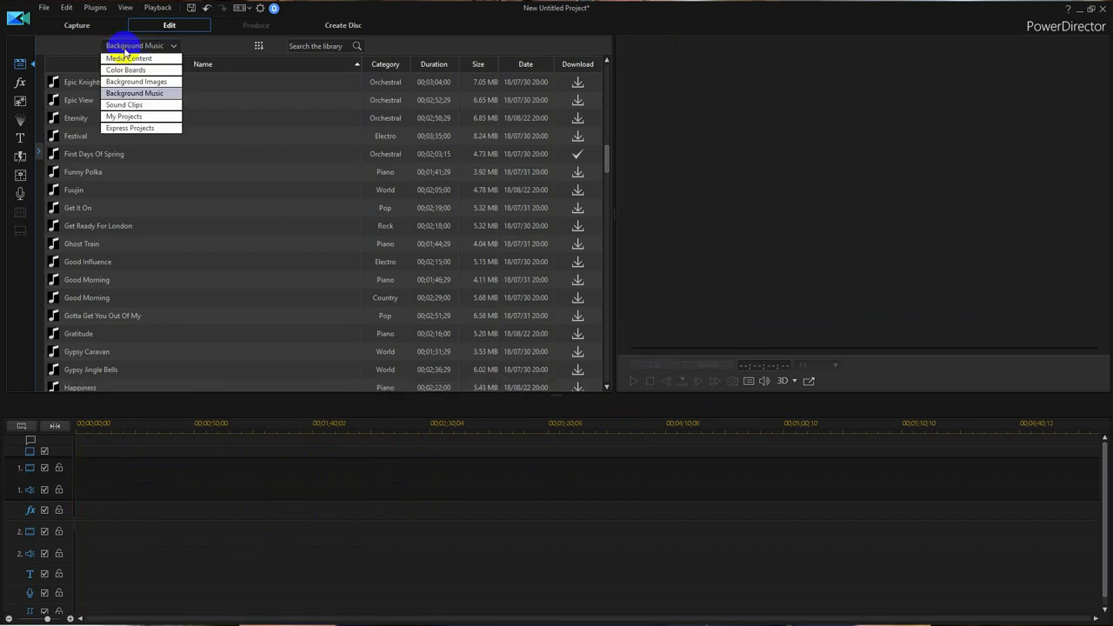
{"action": "left_click", "coordinate": [125, 105]}
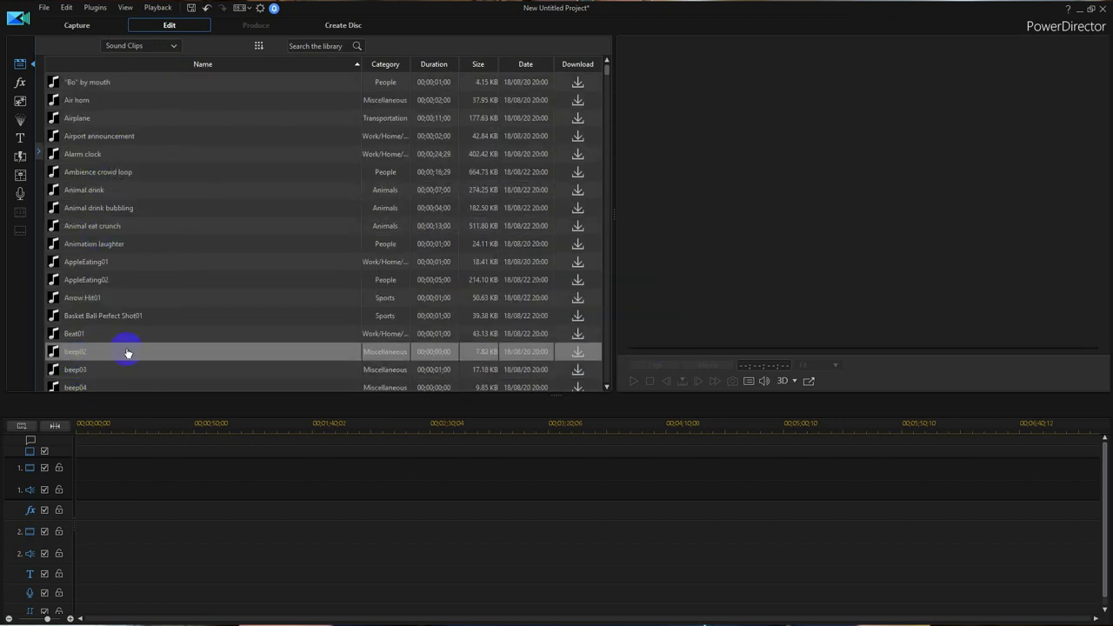
{"action": "left_click", "coordinate": [100, 127]}
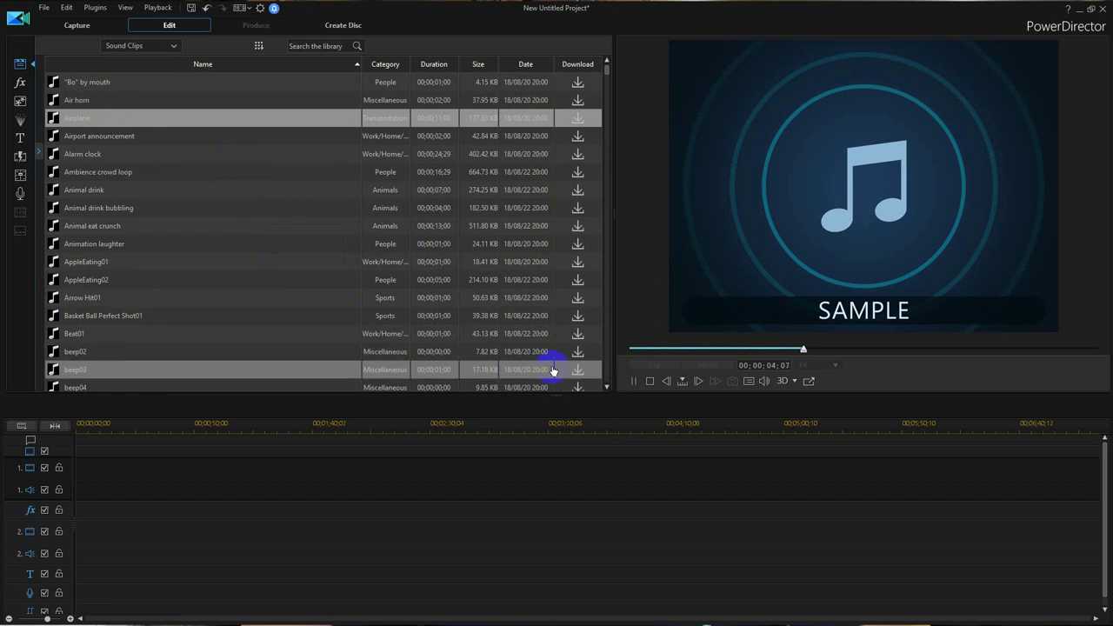
{"action": "left_click", "coordinate": [634, 380]}
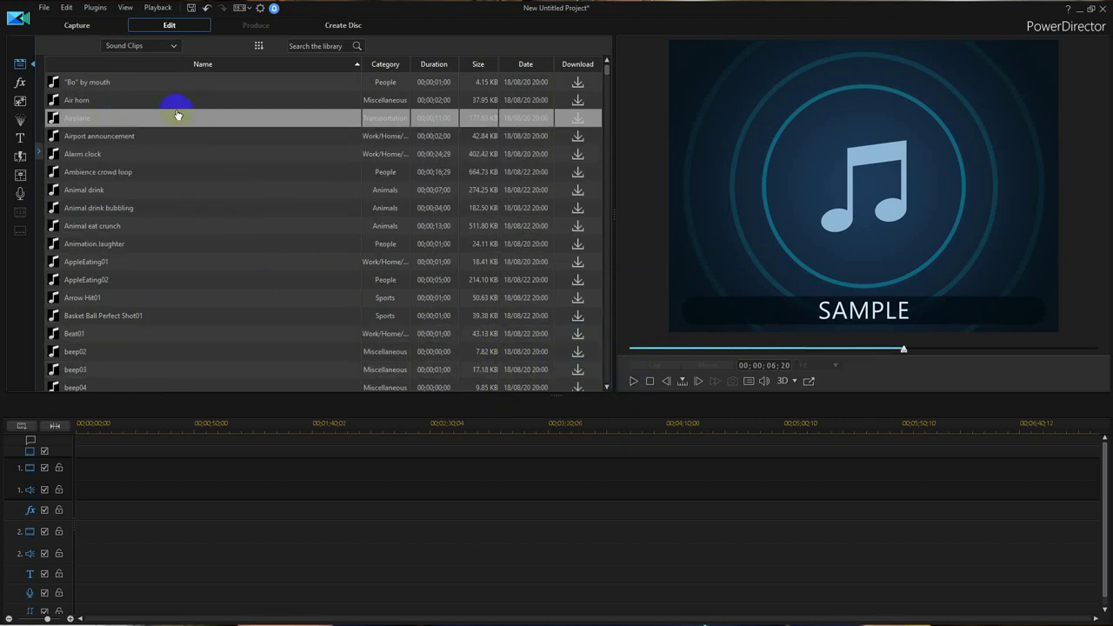
Skim the Sound Clips list and switch the media library to the My Projects category.
{"action": "scroll", "coordinate": [173, 261], "scroll_direction": "down", "scroll_amount": 1}
{"action": "scroll", "coordinate": [178, 278], "scroll_direction": "up", "scroll_amount": 1}
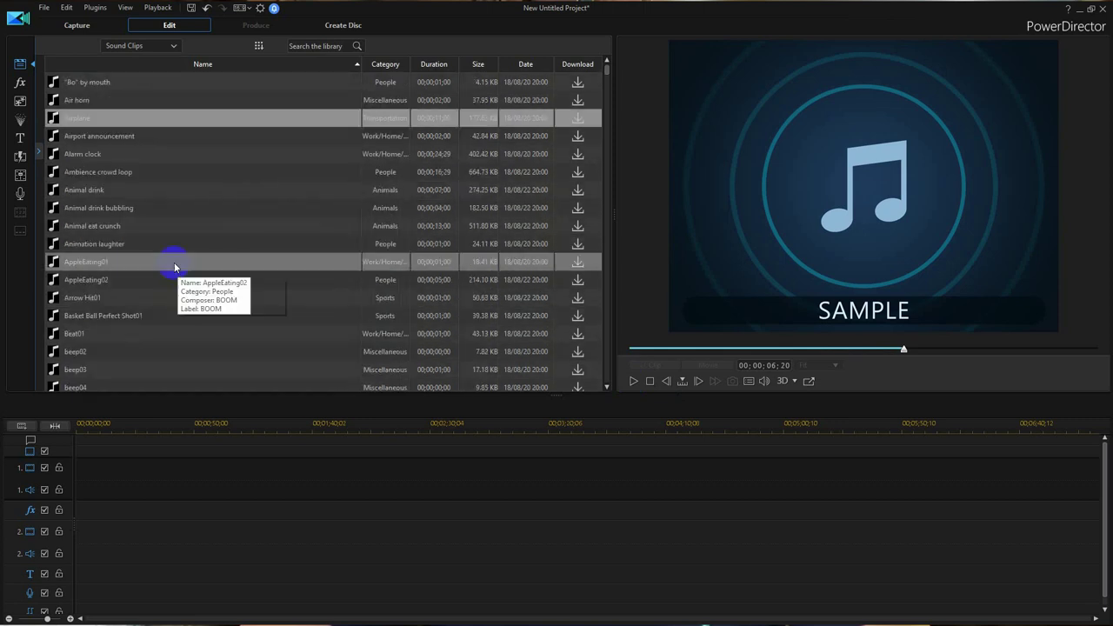
{"action": "left_click", "coordinate": [131, 48]}
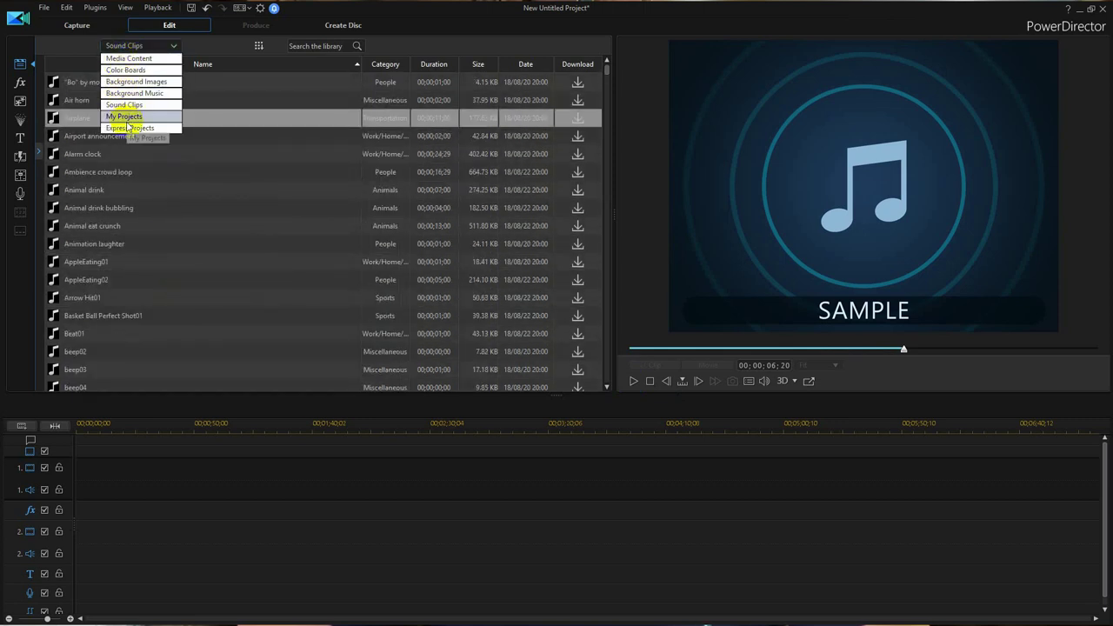
{"action": "left_click", "coordinate": [124, 117]}
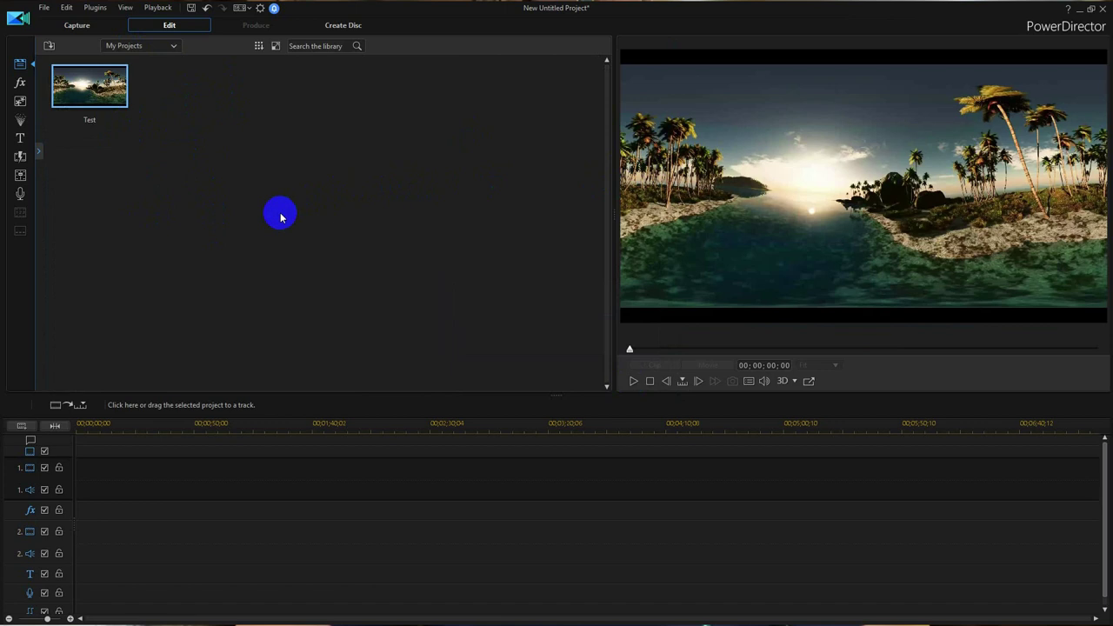
{"action": "left_click", "coordinate": [44, 8]}
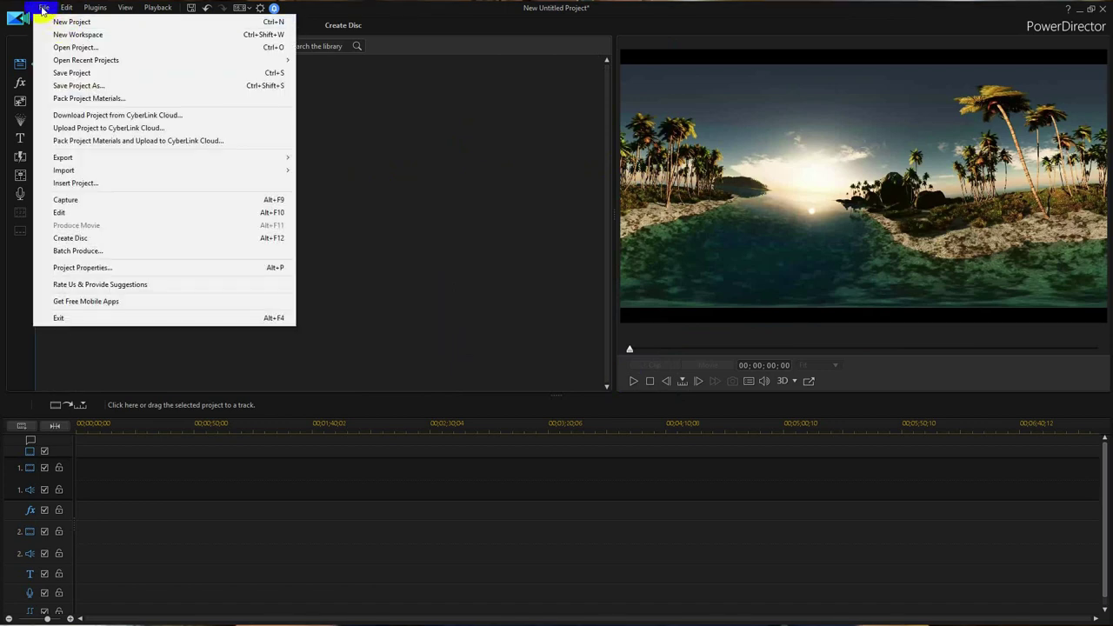
{"action": "left_click", "coordinate": [344, 137]}
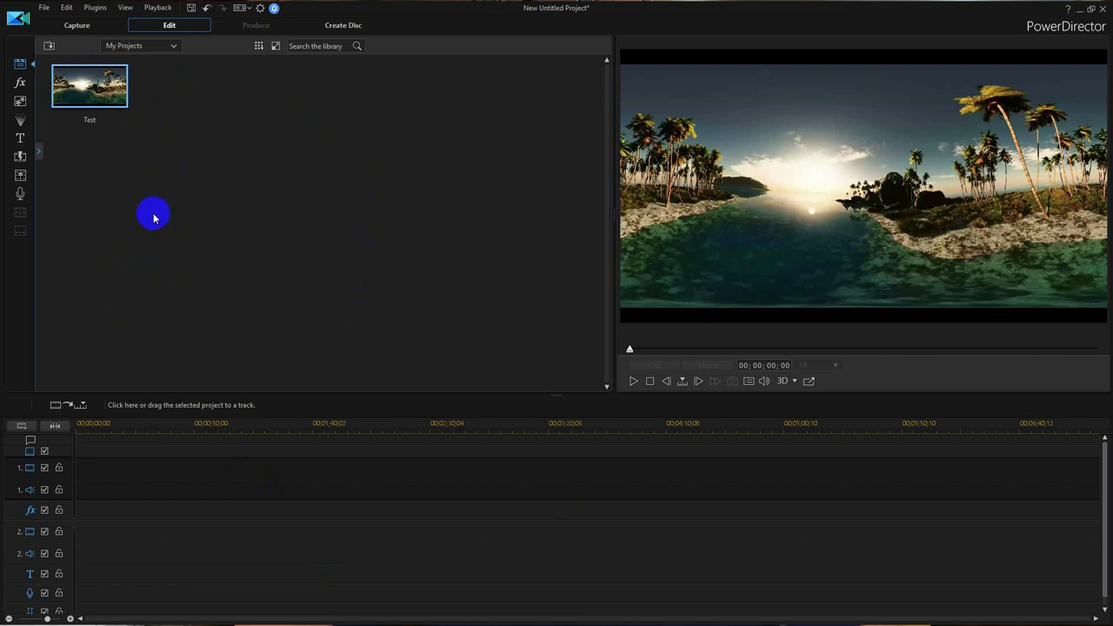
{"action": "left_click", "coordinate": [122, 47]}
{"action": "left_click", "coordinate": [199, 169]}
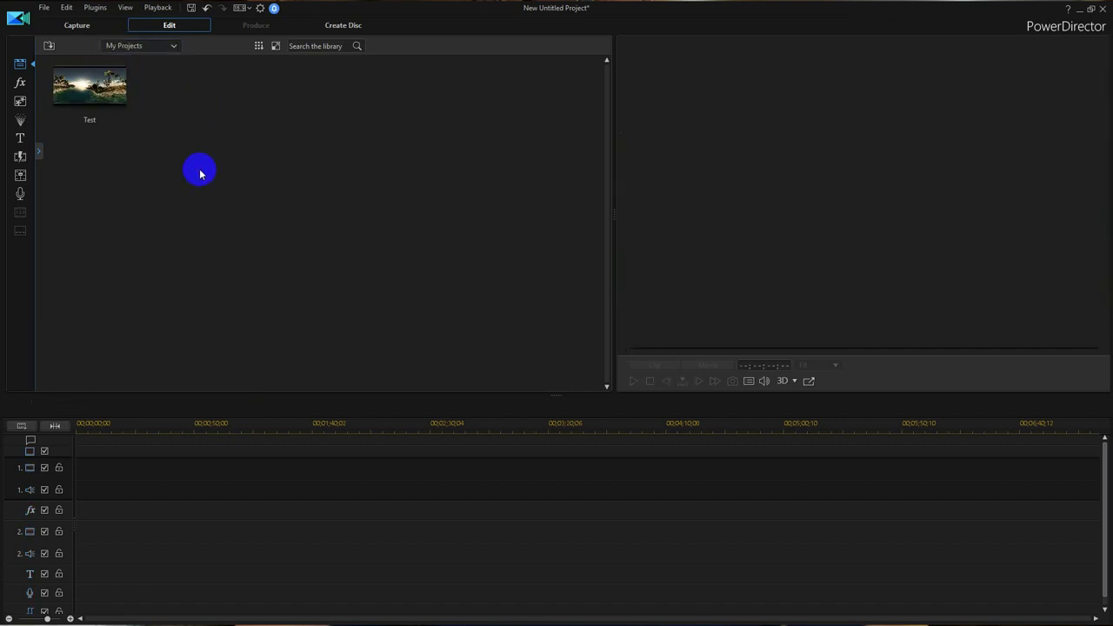
View the Express Projects category and dismiss its introduction dialog.
{"action": "left_click", "coordinate": [137, 47]}
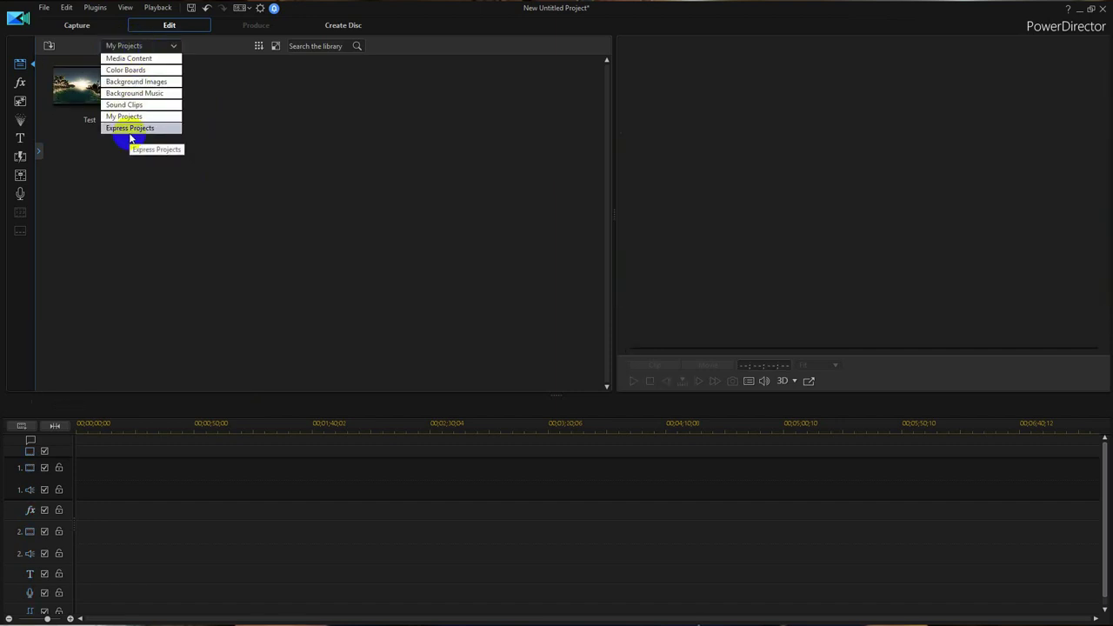
{"action": "left_click", "coordinate": [133, 128]}
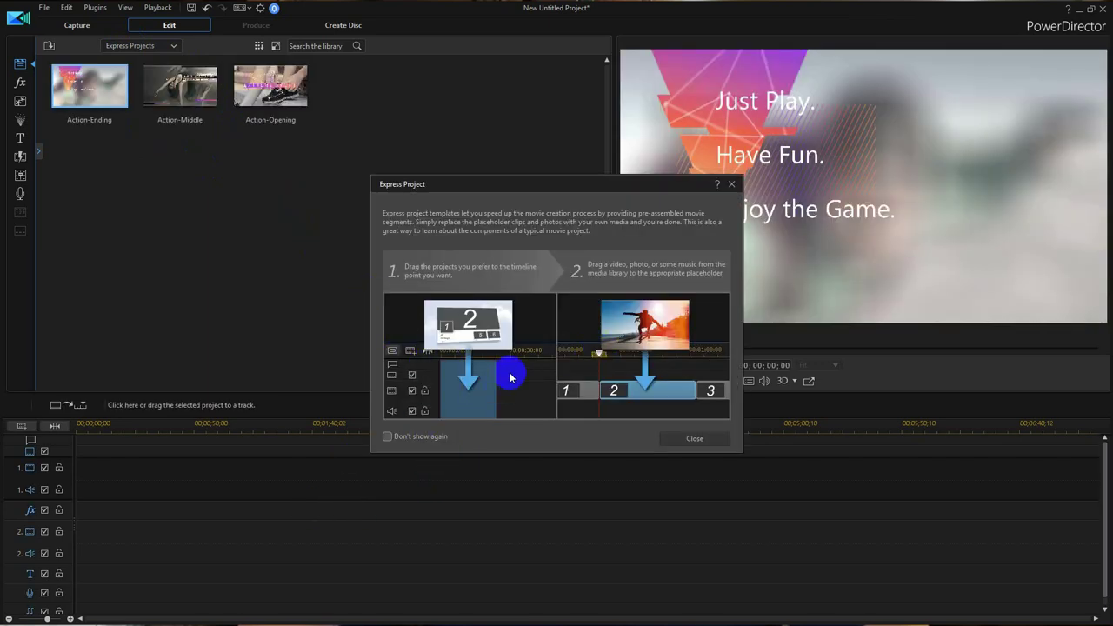
{"action": "left_click", "coordinate": [672, 441]}
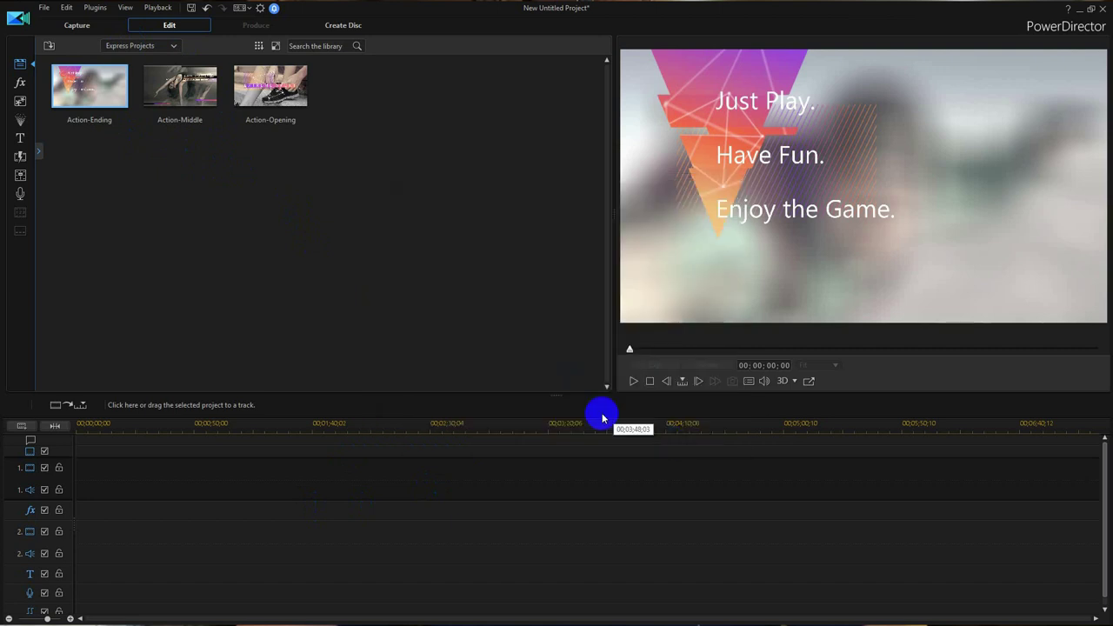
Return the library to Media Content and hide the images from the listed media.
{"action": "left_click", "coordinate": [125, 47]}
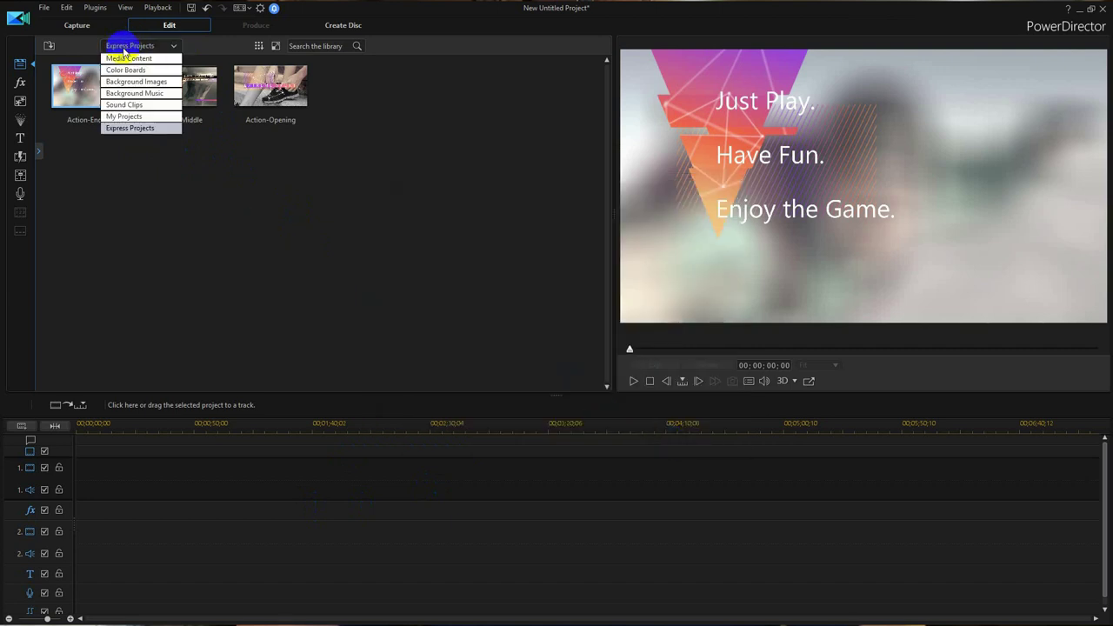
{"action": "left_click", "coordinate": [121, 54]}
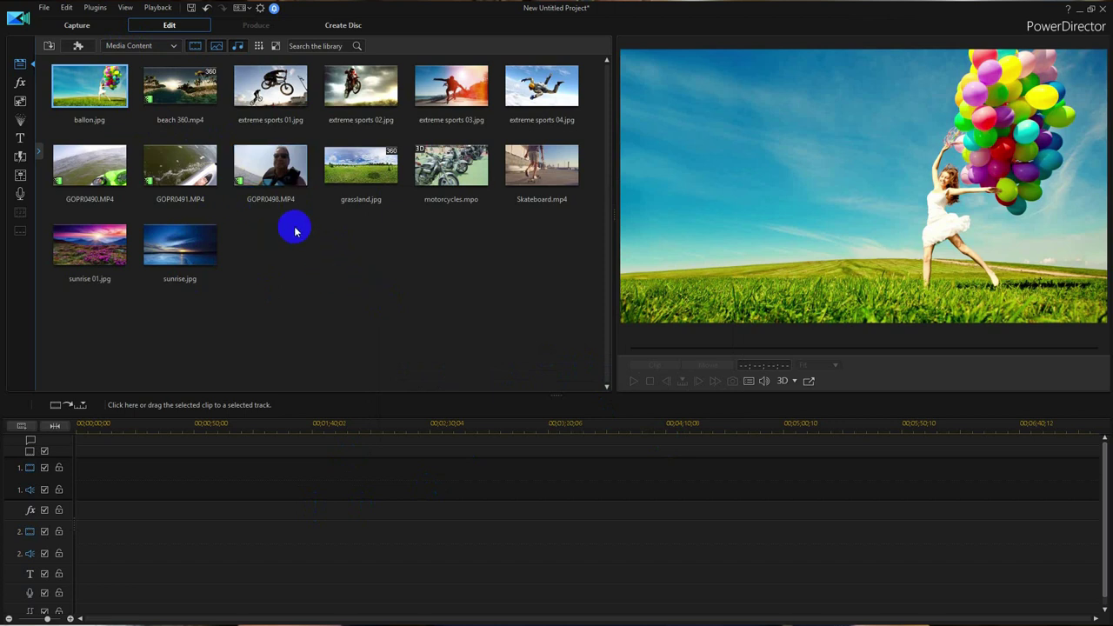
{"action": "left_click", "coordinate": [184, 275]}
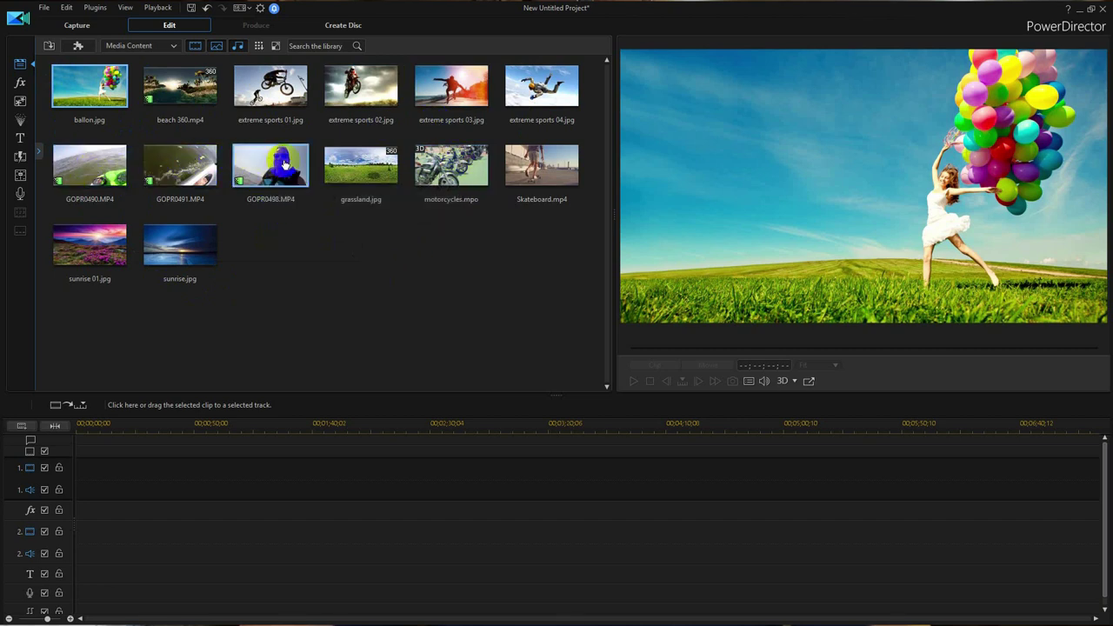
{"action": "left_click", "coordinate": [216, 48]}
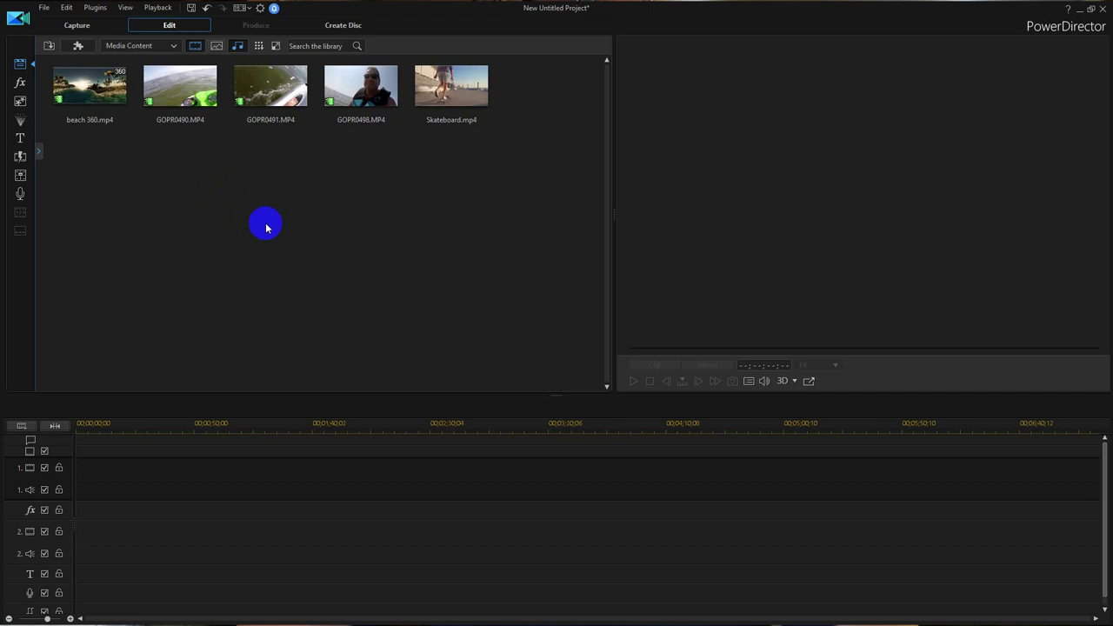
{"action": "left_click", "coordinate": [342, 94]}
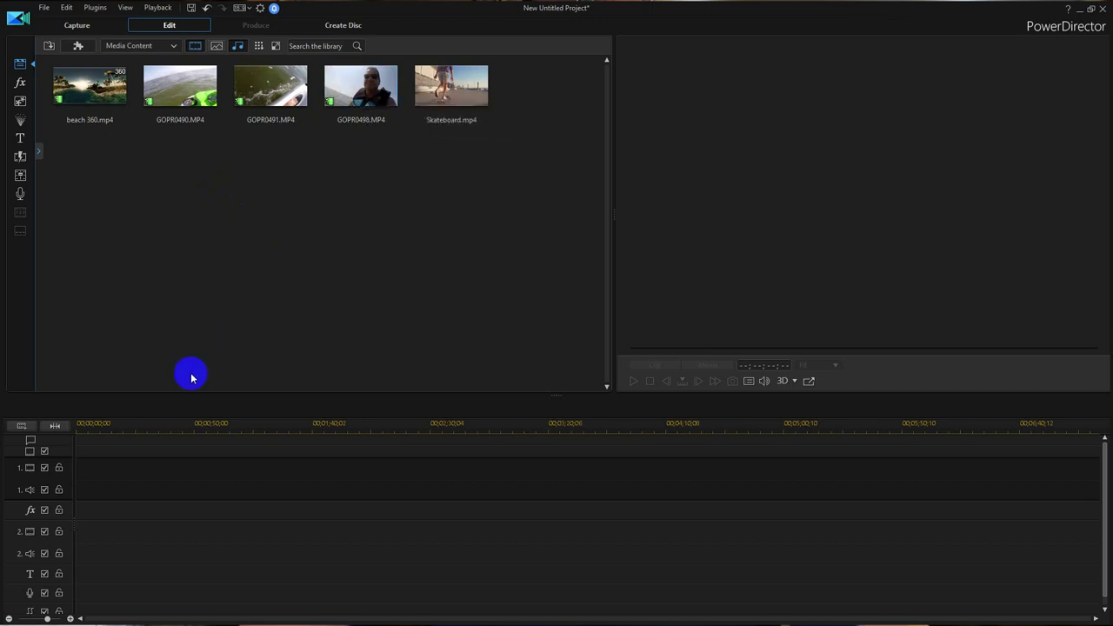
Place GOPR0498.MP4 at the start of video track 1 and trim its end to about 00;02;25;20.
{"action": "mouse_move", "coordinate": [358, 96]}
{"action": "left_mouse_down"}
{"action": "mouse_move", "coordinate": [137, 467]}
{"action": "mouse_move", "coordinate": [95, 437]}
{"action": "mouse_move", "coordinate": [73, 463]}
{"action": "left_mouse_up"}
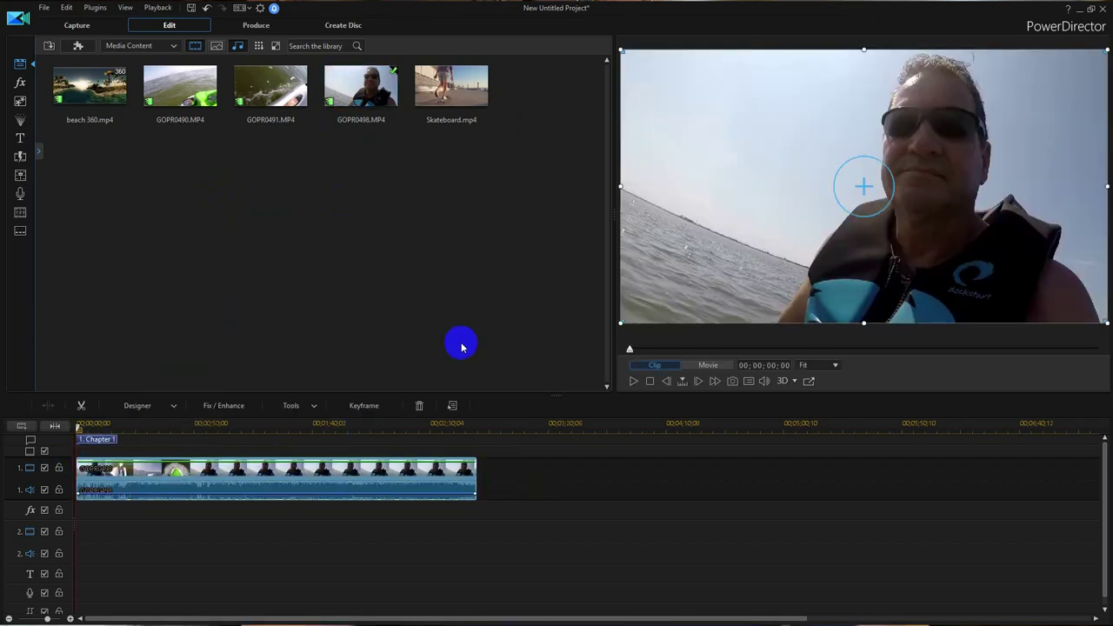
{"action": "left_click", "coordinate": [78, 426]}
{"action": "left_click_drag", "start_coordinate": [78, 426], "coordinate": [412, 496]}
{"action": "left_click", "coordinate": [426, 492]}
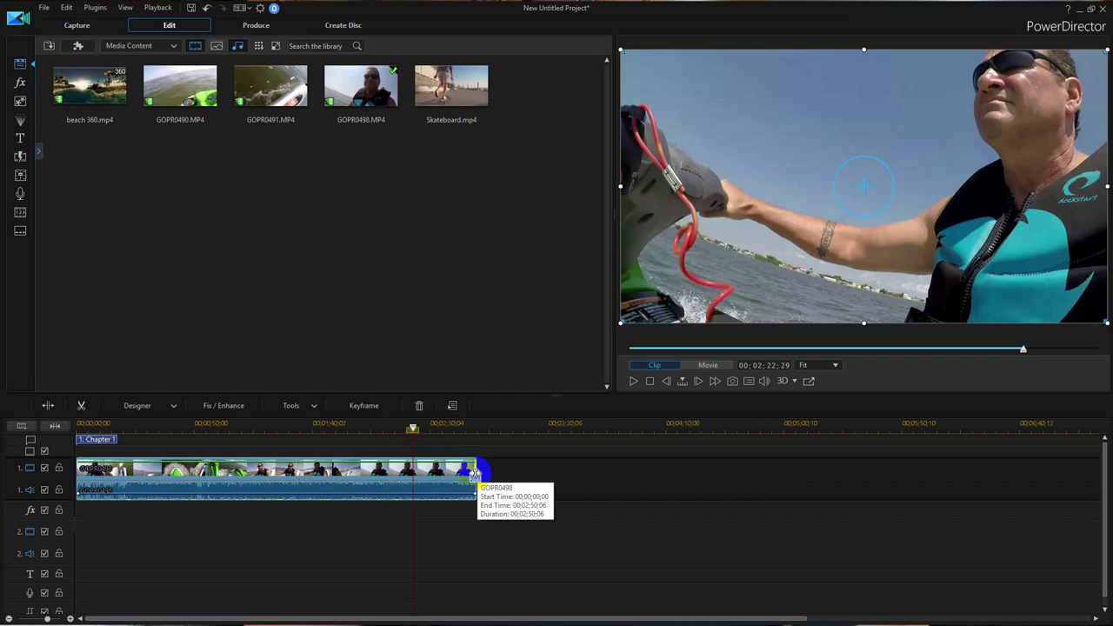
{"action": "left_click_drag", "start_coordinate": [479, 480], "coordinate": [415, 478]}
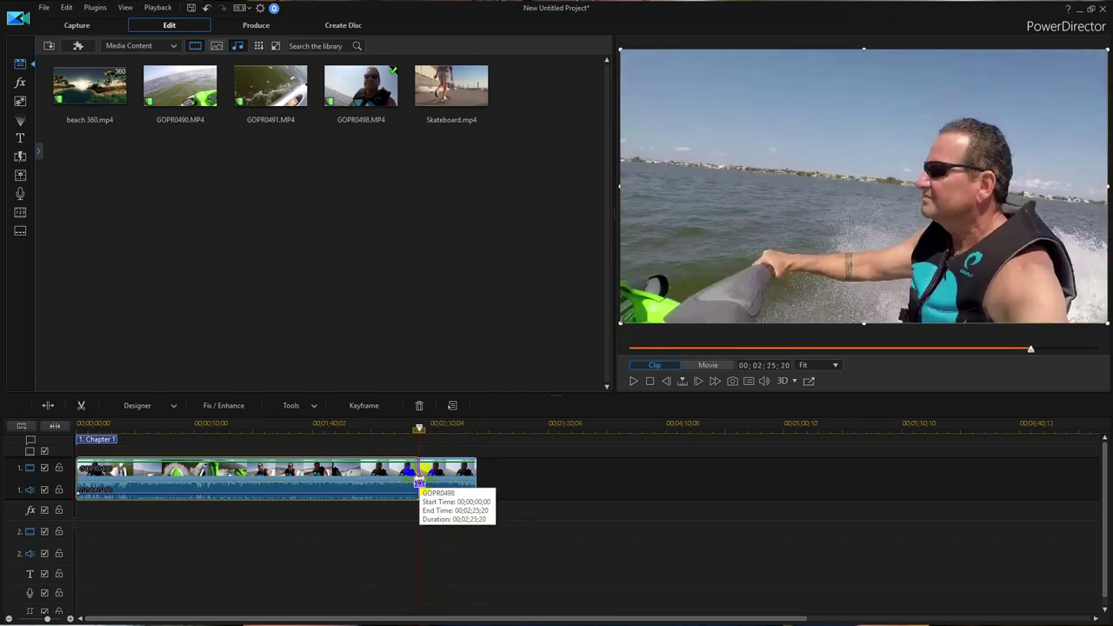
Split the GOPR0498 clip on video track 1 at about 00;01;49.
{"action": "left_click_drag", "start_coordinate": [422, 426], "coordinate": [341, 453]}
{"action": "left_click", "coordinate": [348, 487]}
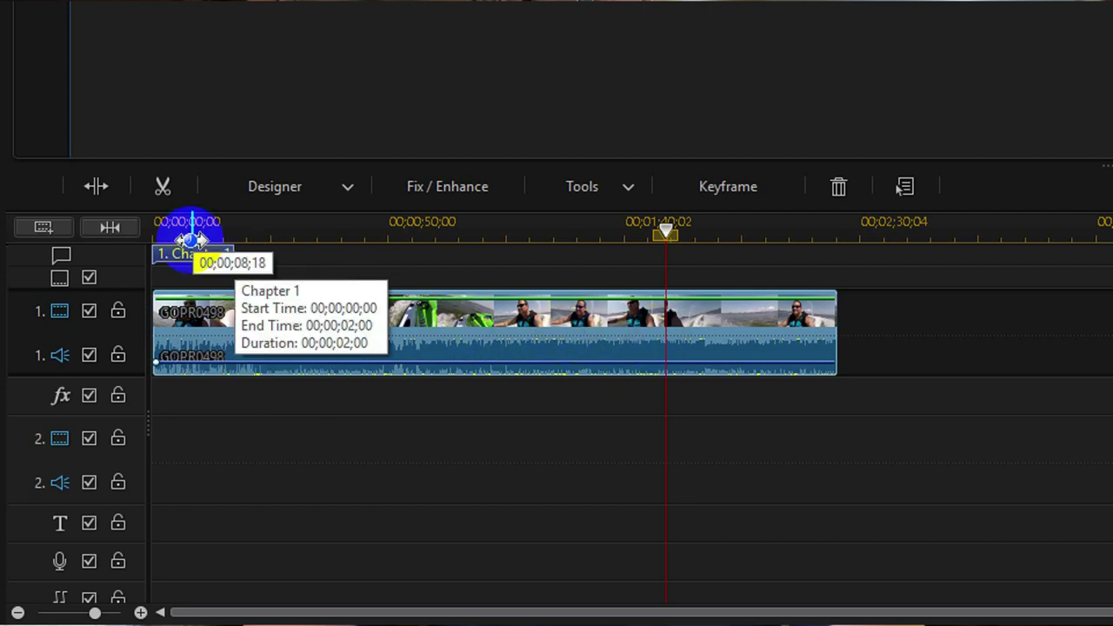
{"action": "left_click", "coordinate": [104, 193]}
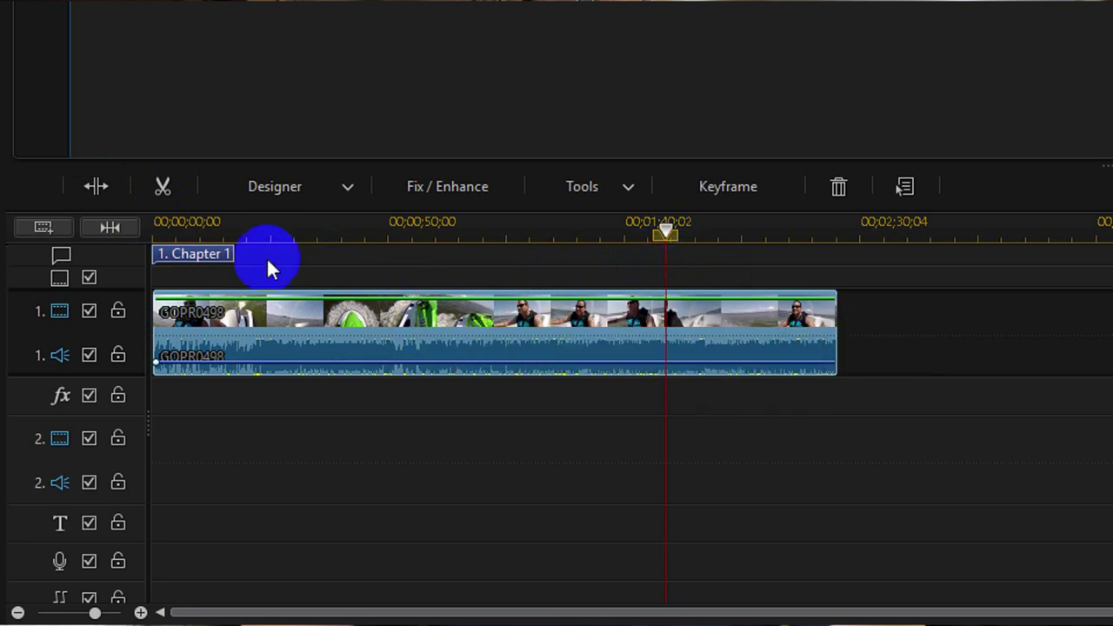
{"action": "left_click", "coordinate": [96, 186]}
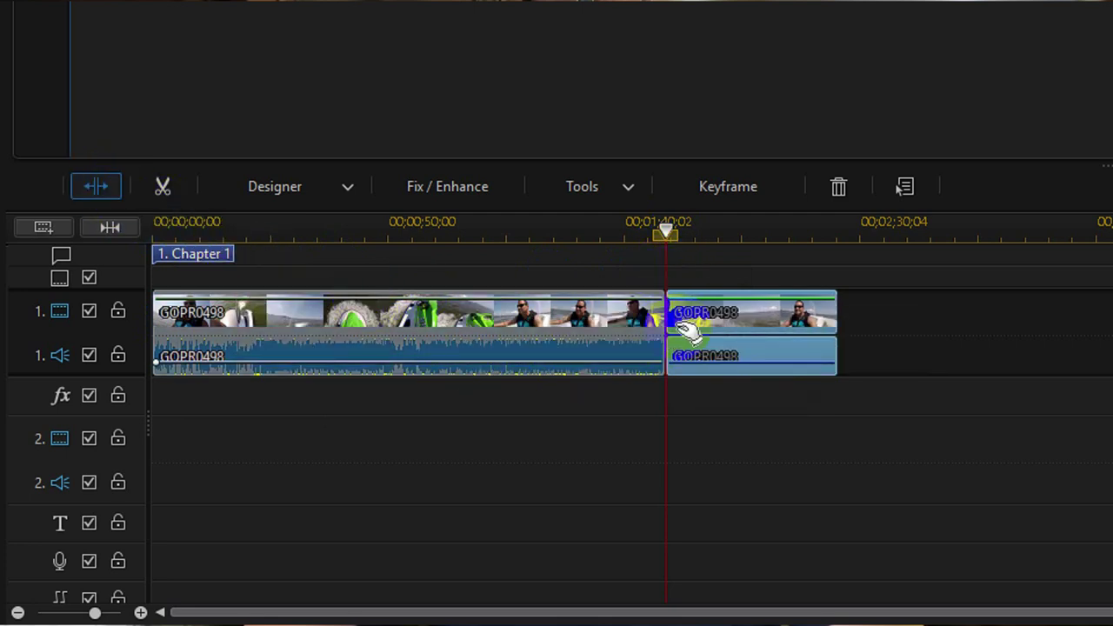
Delete the first part of the split GOPR0498 clip with Remove, Fill Gap, and Move All Clips, and select the remaining part.
{"action": "left_click", "coordinate": [575, 318]}
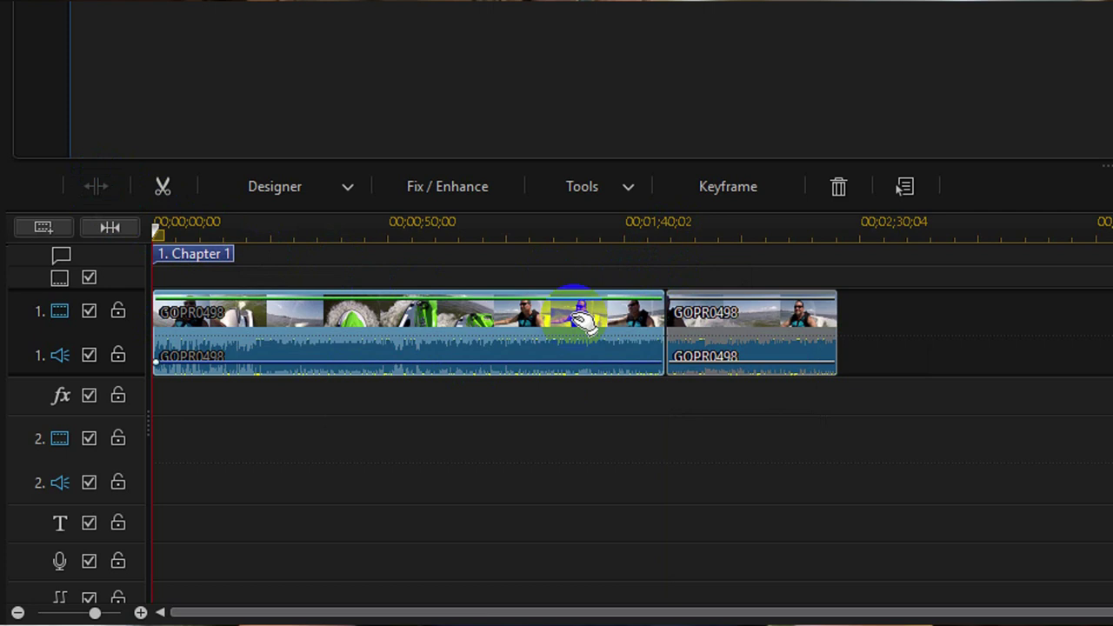
{"action": "key", "text": "Delete"}
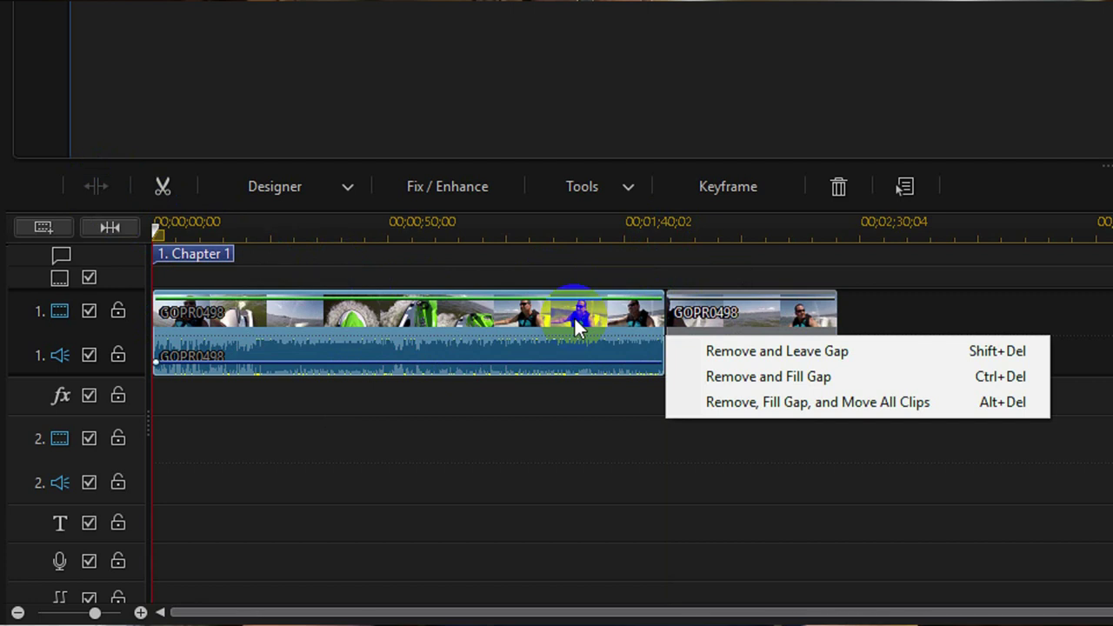
{"action": "left_click", "coordinate": [739, 401]}
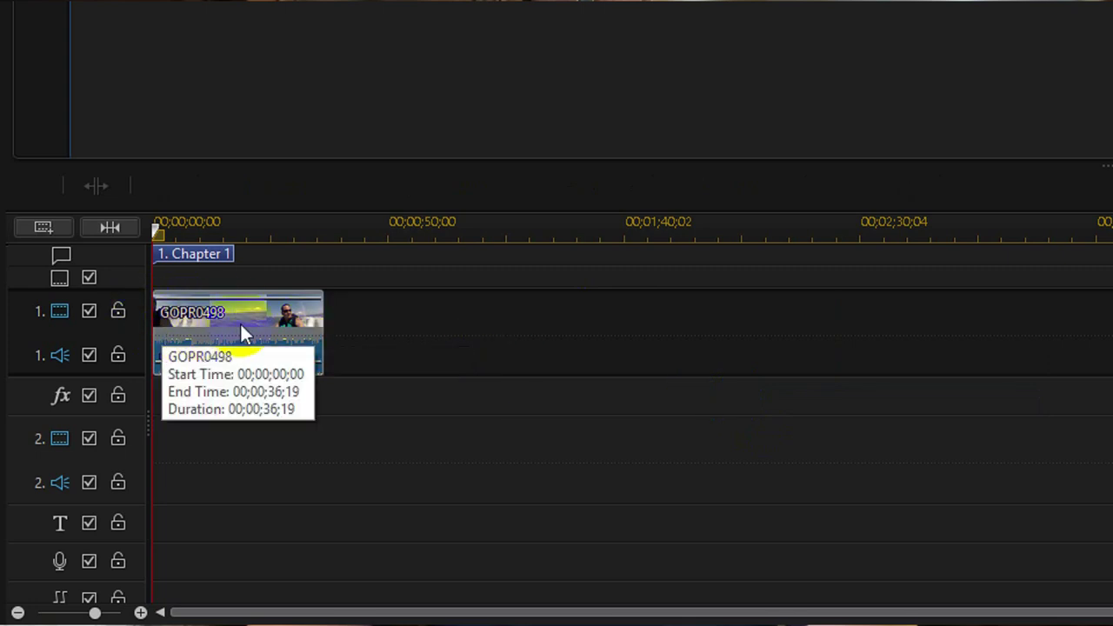
{"action": "left_click", "coordinate": [212, 329]}
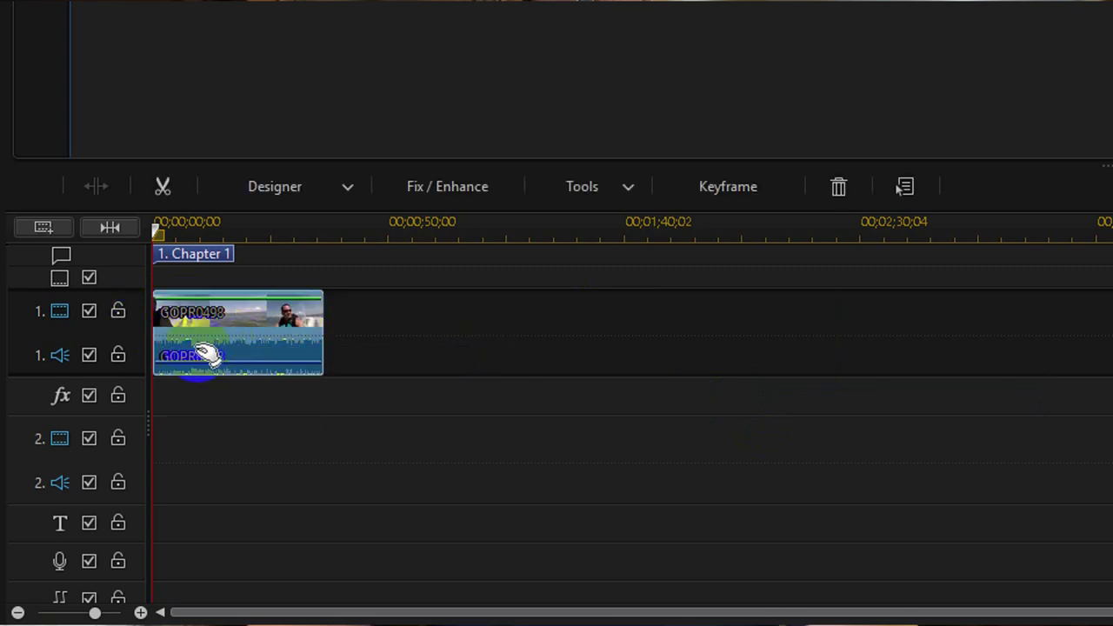
{"action": "left_click", "coordinate": [318, 335]}
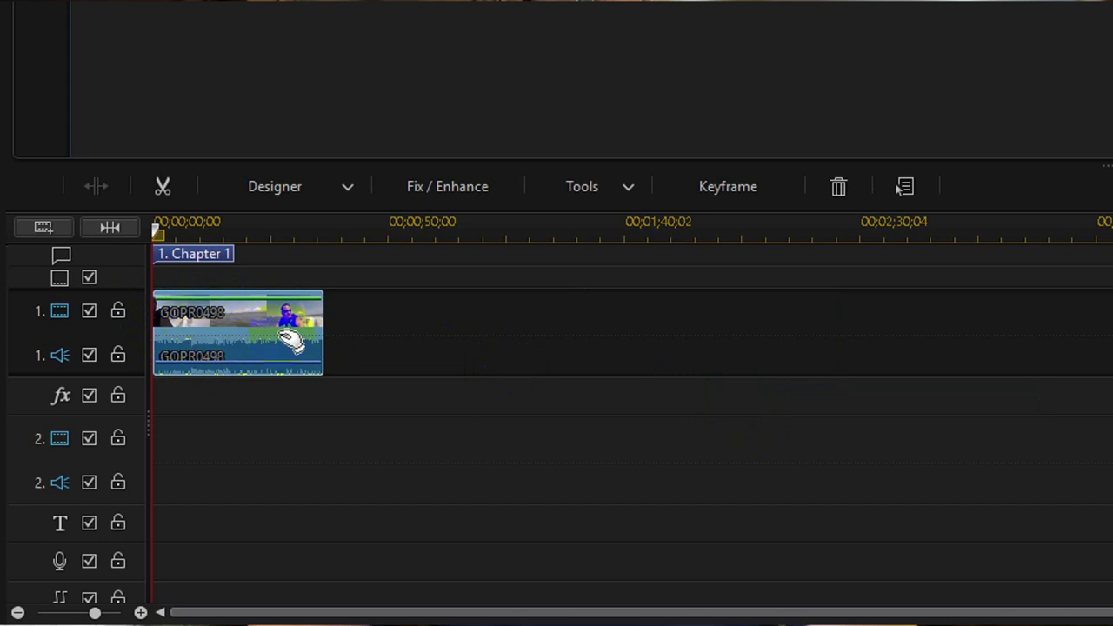
{"action": "mouse_move", "coordinate": [158, 258]}
{"action": "left_mouse_down"}
{"action": "mouse_move", "coordinate": [162, 266]}
{"action": "mouse_move", "coordinate": [153, 229]}
{"action": "left_mouse_up"}
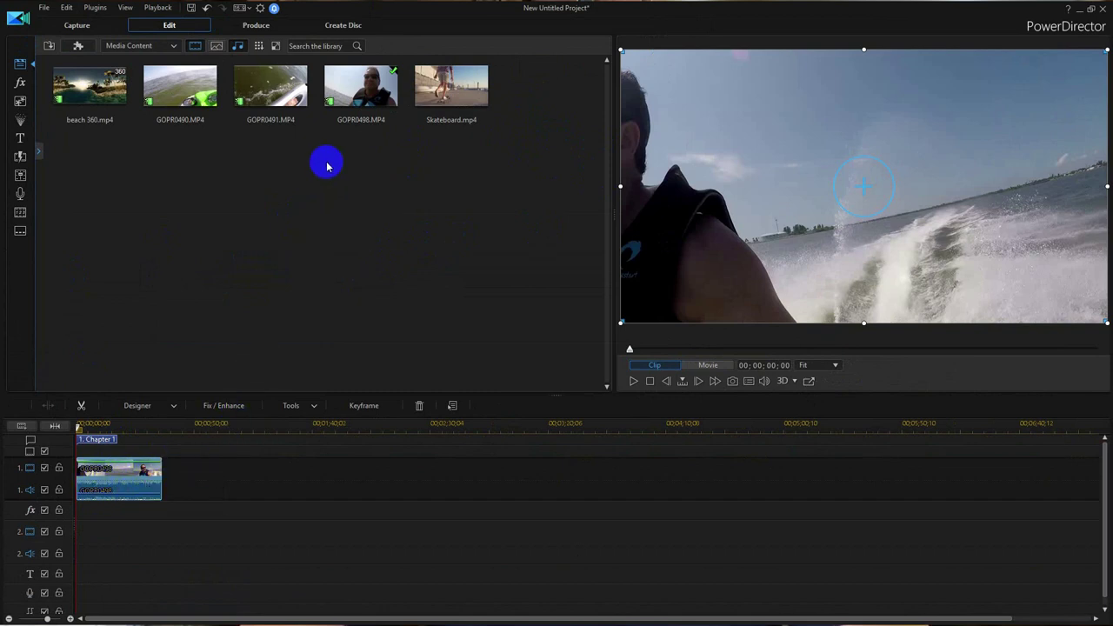
Show GOPR0491.MP4 in the library preview window and widen the preview area.
{"action": "left_click", "coordinate": [272, 90]}
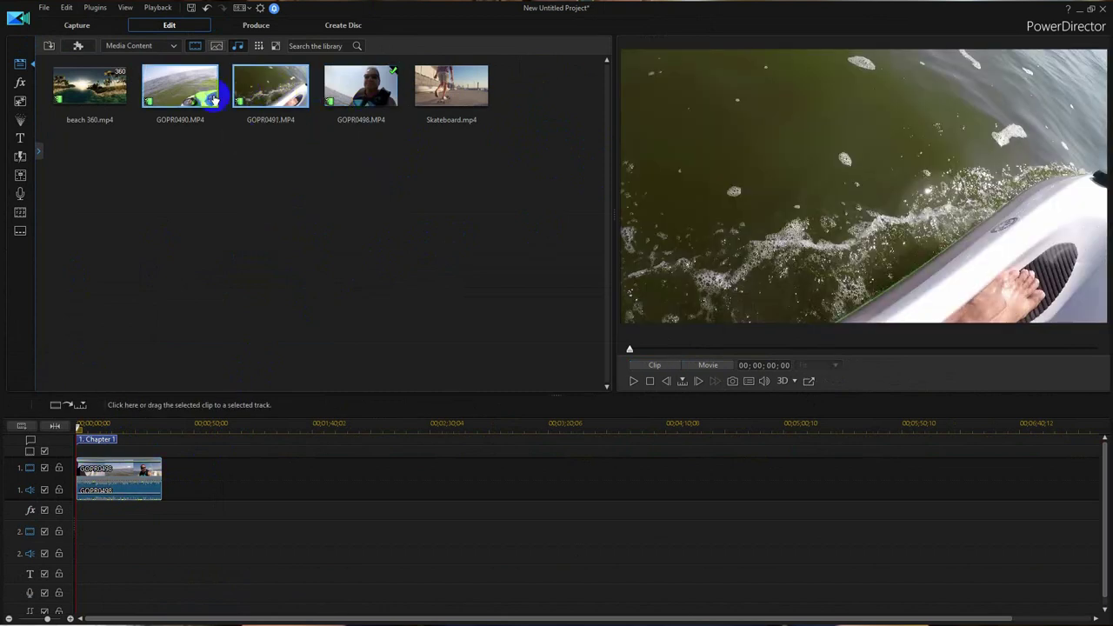
{"action": "right_click", "coordinate": [272, 96]}
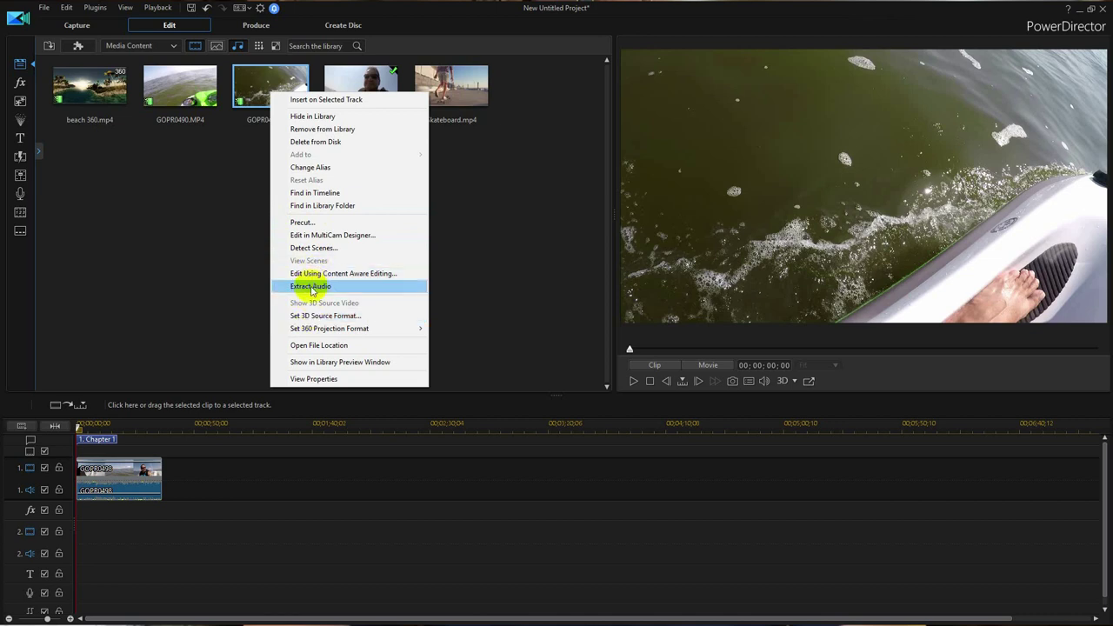
{"action": "left_click", "coordinate": [310, 365]}
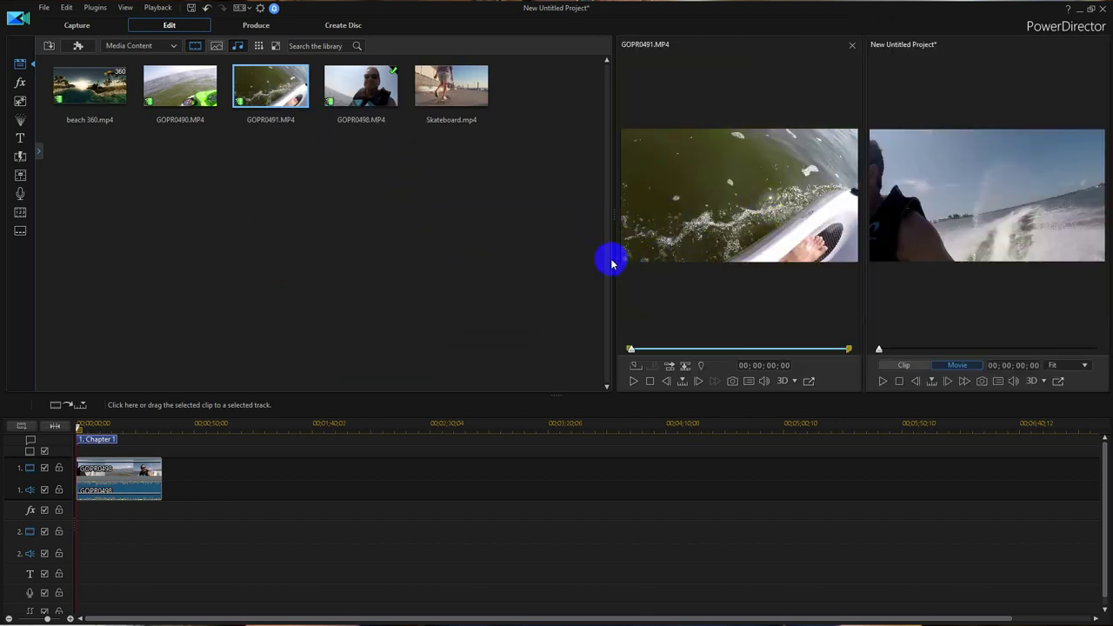
{"action": "left_click_drag", "start_coordinate": [614, 261], "coordinate": [432, 291]}
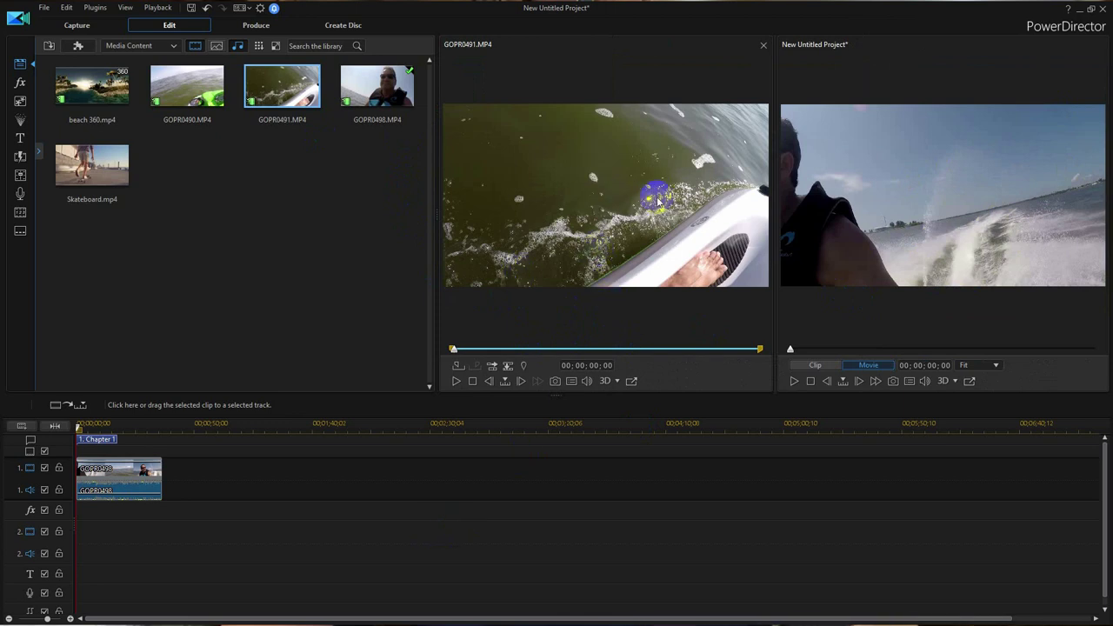
{"action": "left_click_drag", "start_coordinate": [277, 92], "coordinate": [266, 124]}
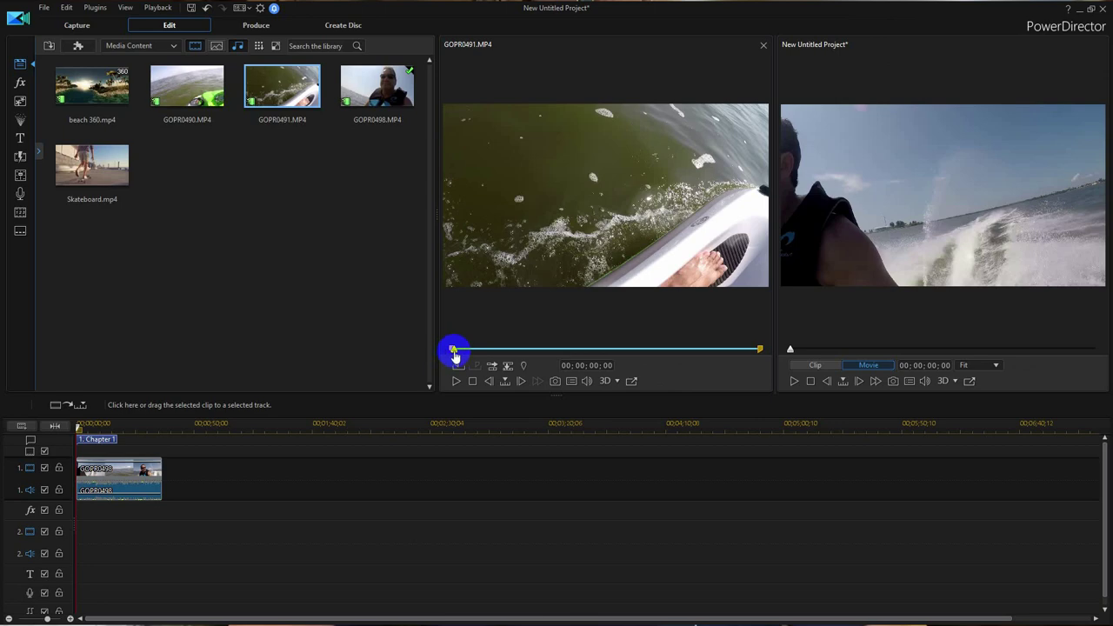
Mark GOPR0491.MP4 from 00;00;04;12 to 00;00;14;12 in the library preview and place that segment directly after GOPR0498 on video track 1.
{"action": "left_click_drag", "start_coordinate": [463, 353], "coordinate": [469, 377]}
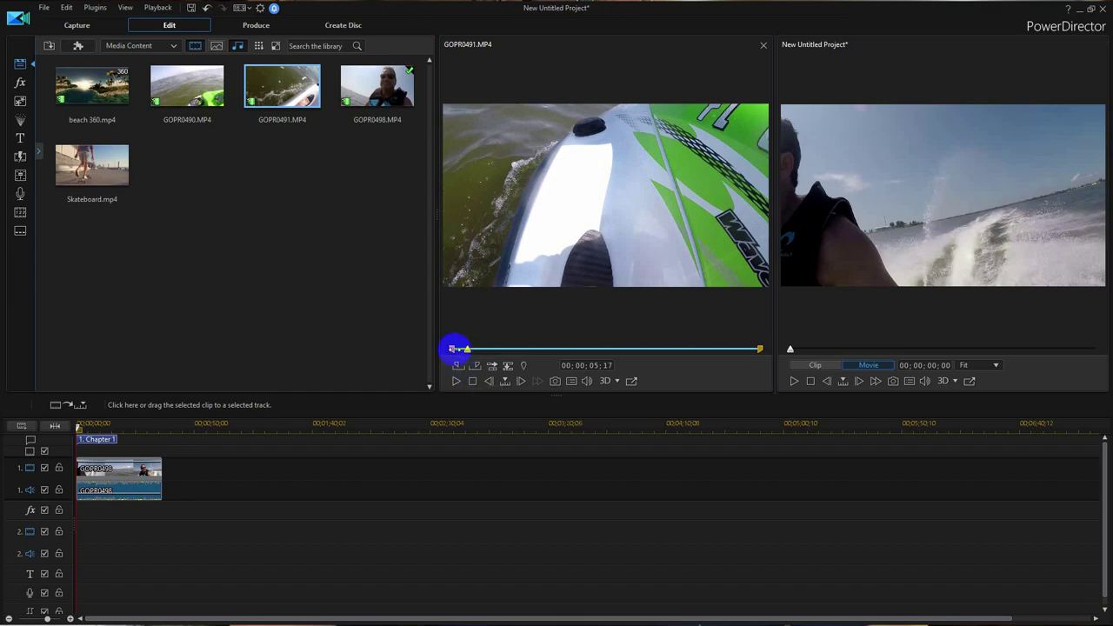
{"action": "left_click_drag", "start_coordinate": [452, 348], "coordinate": [466, 358]}
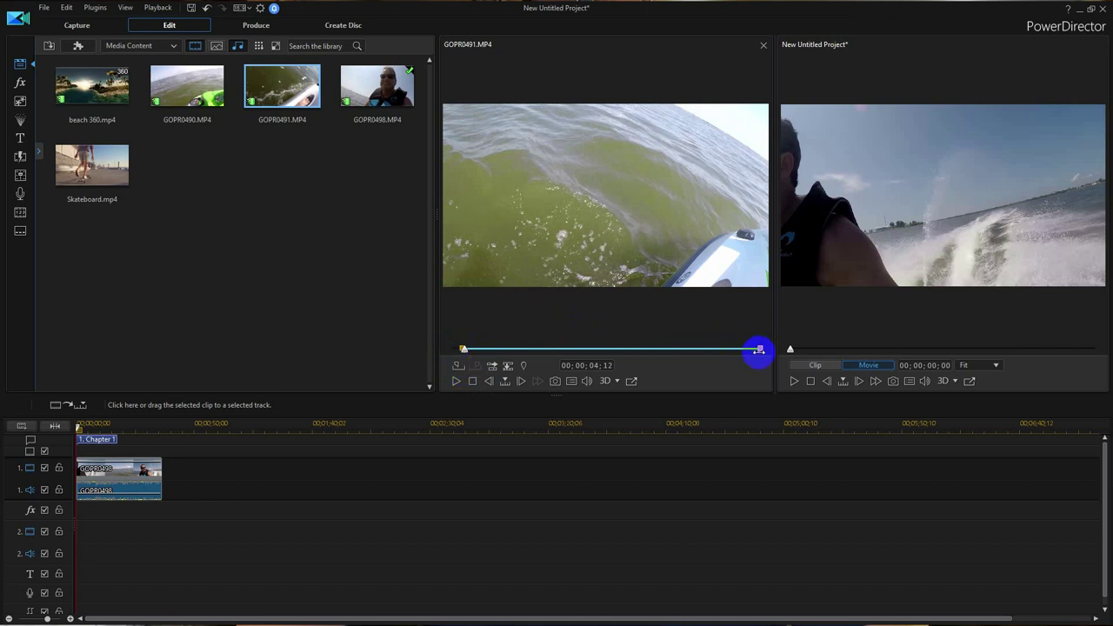
{"action": "mouse_move", "coordinate": [760, 348]}
{"action": "left_mouse_down"}
{"action": "mouse_move", "coordinate": [500, 348]}
{"action": "mouse_move", "coordinate": [490, 364]}
{"action": "left_mouse_up"}
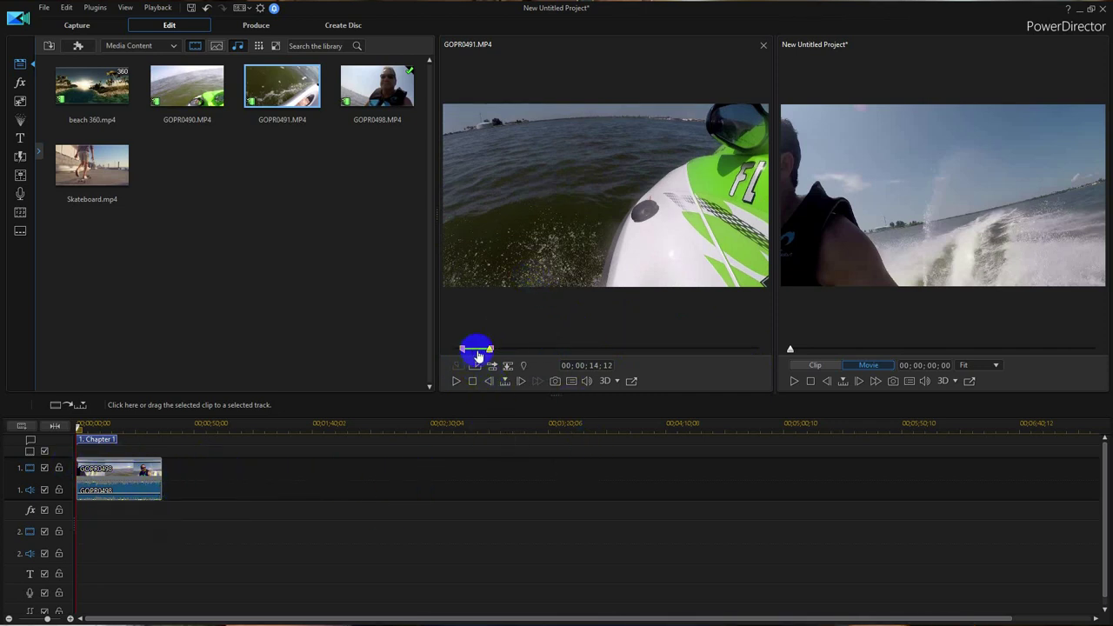
{"action": "left_click_drag", "start_coordinate": [599, 203], "coordinate": [174, 479]}
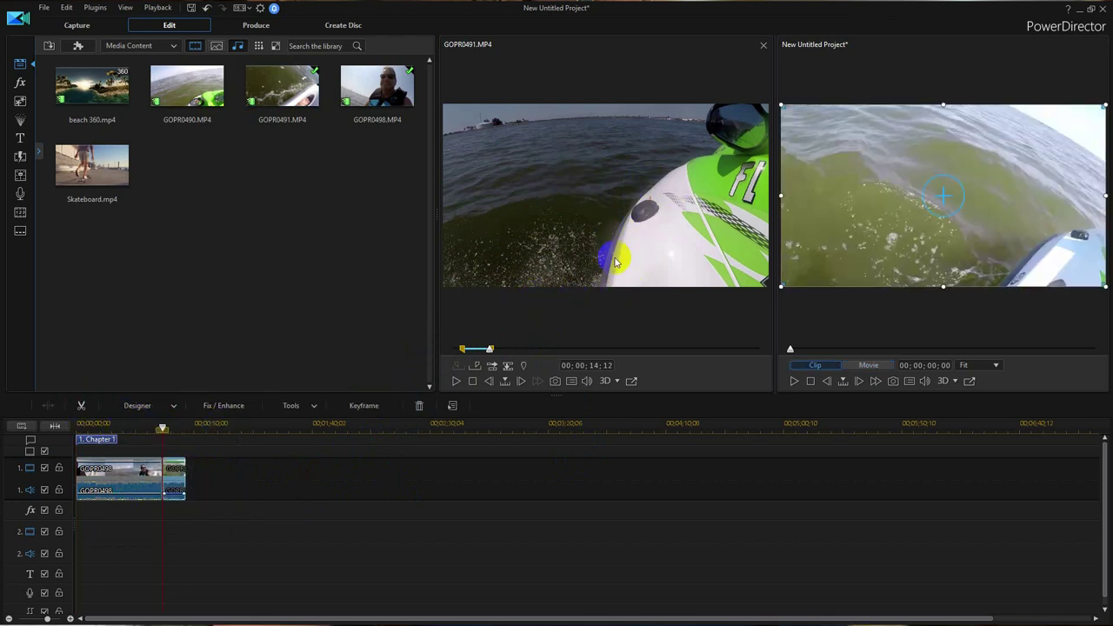
Remove the GOPR0491 segment that follows GOPR0498 on video track 1.
{"action": "left_click", "coordinate": [185, 104]}
{"action": "left_click", "coordinate": [259, 93]}
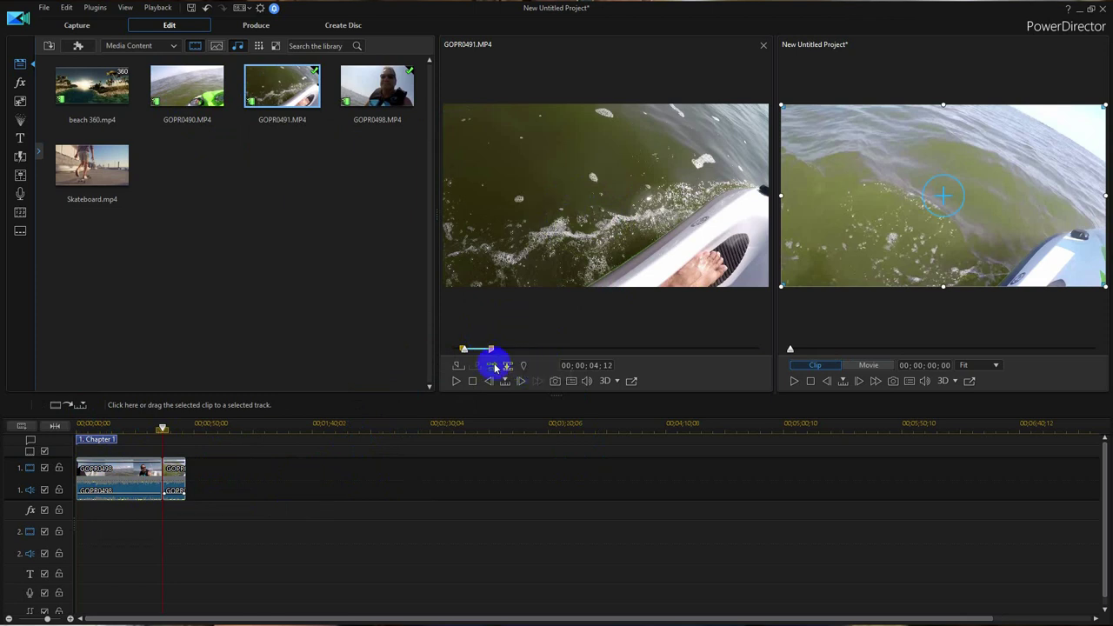
{"action": "left_click", "coordinate": [172, 472]}
{"action": "left_click_drag", "start_coordinate": [556, 217], "coordinate": [382, 454]}
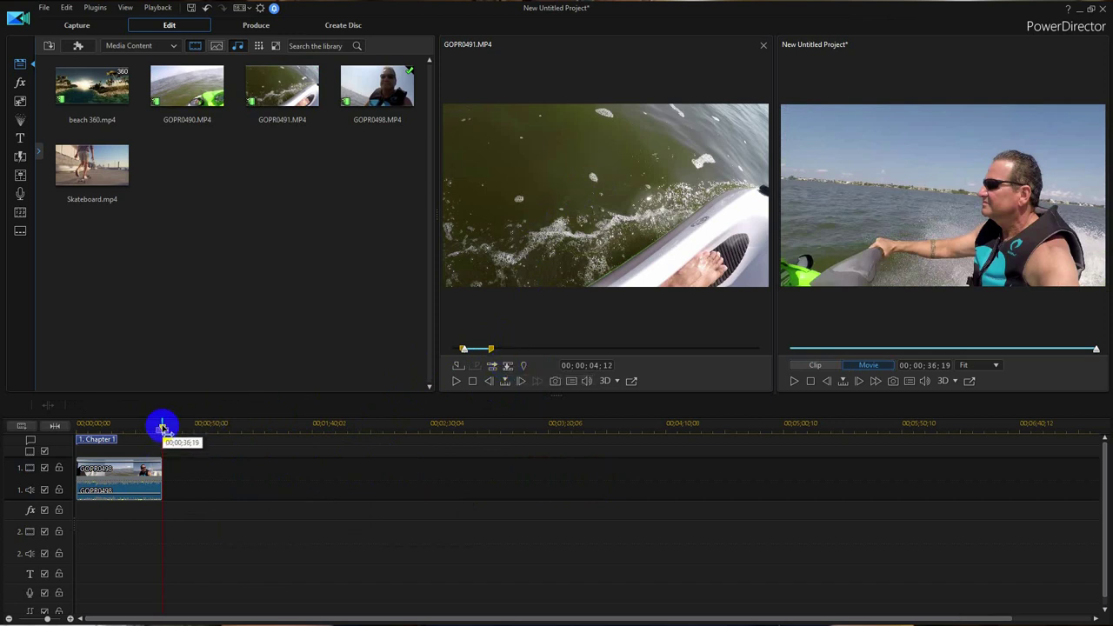
Move the playhead to 00;00;20;12 and overlay the marked GOPR0491 segment onto GOPR0498 on video track 1, overwriting that part.
{"action": "left_click_drag", "start_coordinate": [155, 428], "coordinate": [124, 433]}
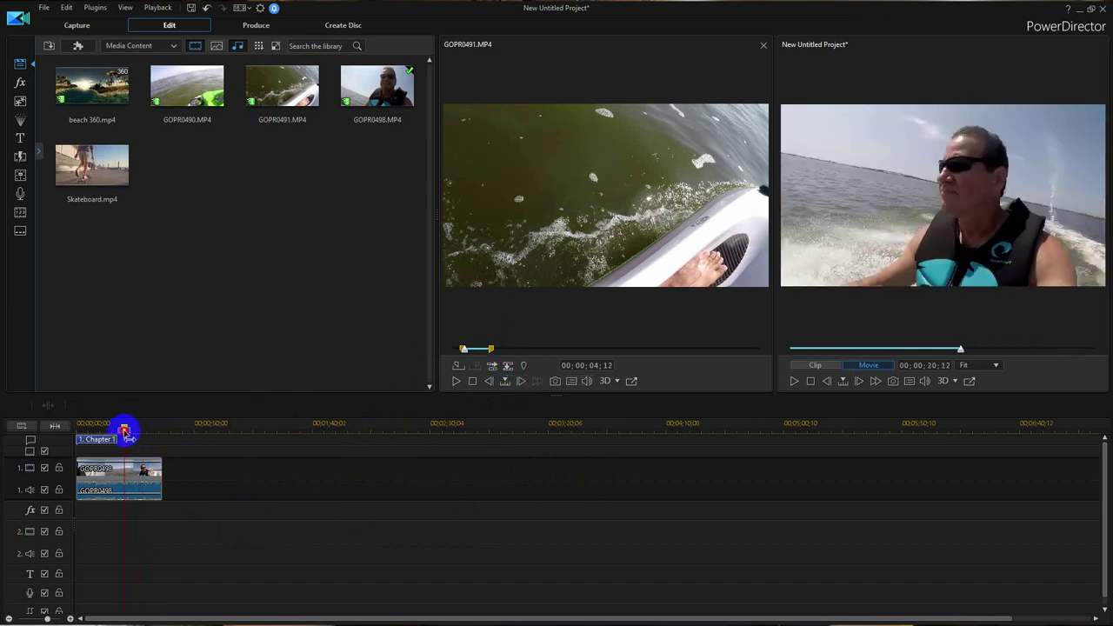
{"action": "left_click", "coordinate": [508, 367]}
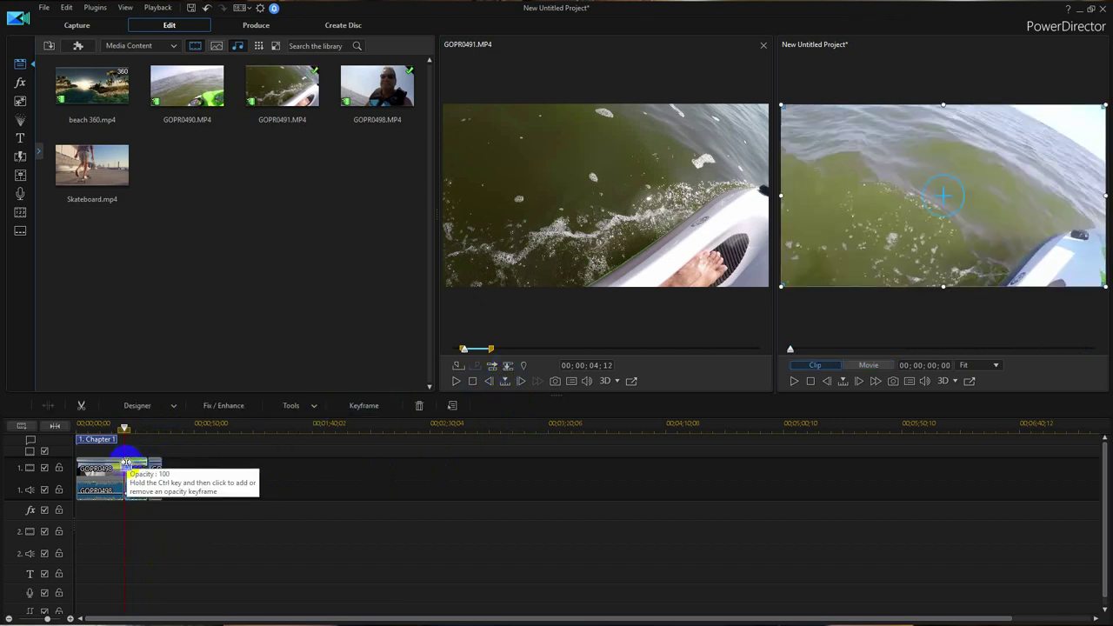
Play the movie from about 00;00;15;00 through both cuts around the overlaid GOPR0491 segment, and pause.
{"action": "left_click", "coordinate": [113, 428]}
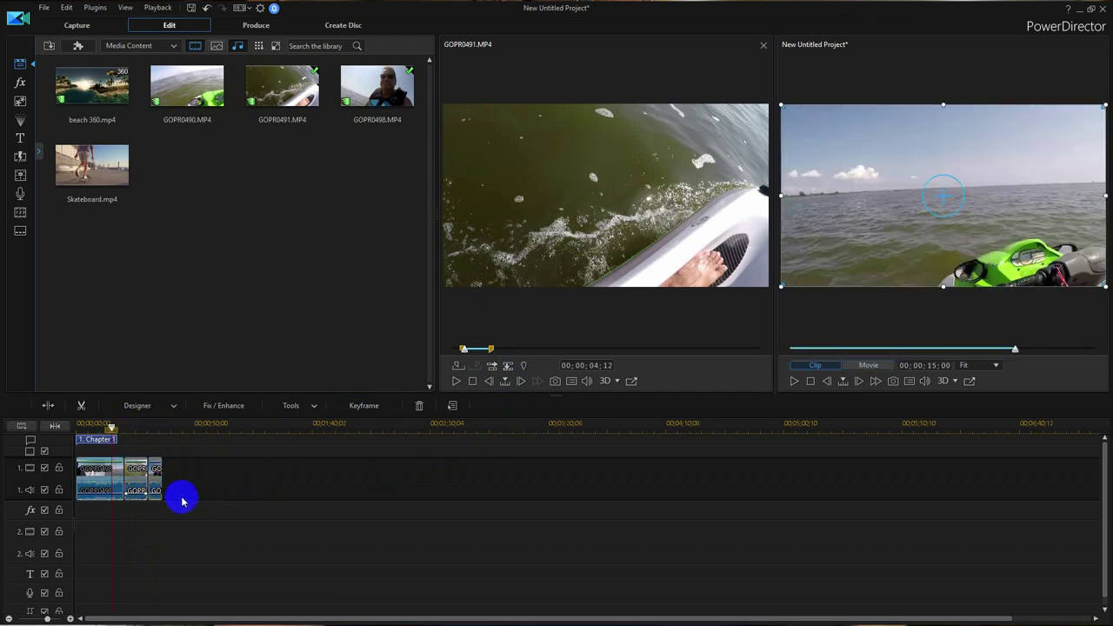
{"action": "key", "text": "space"}
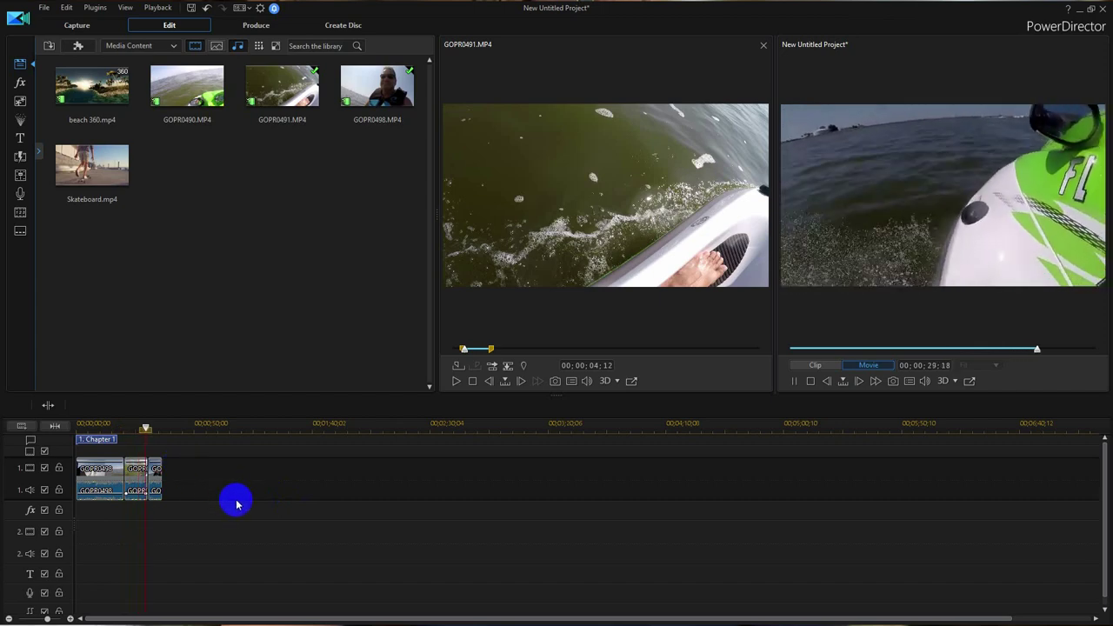
{"action": "key", "text": "space"}
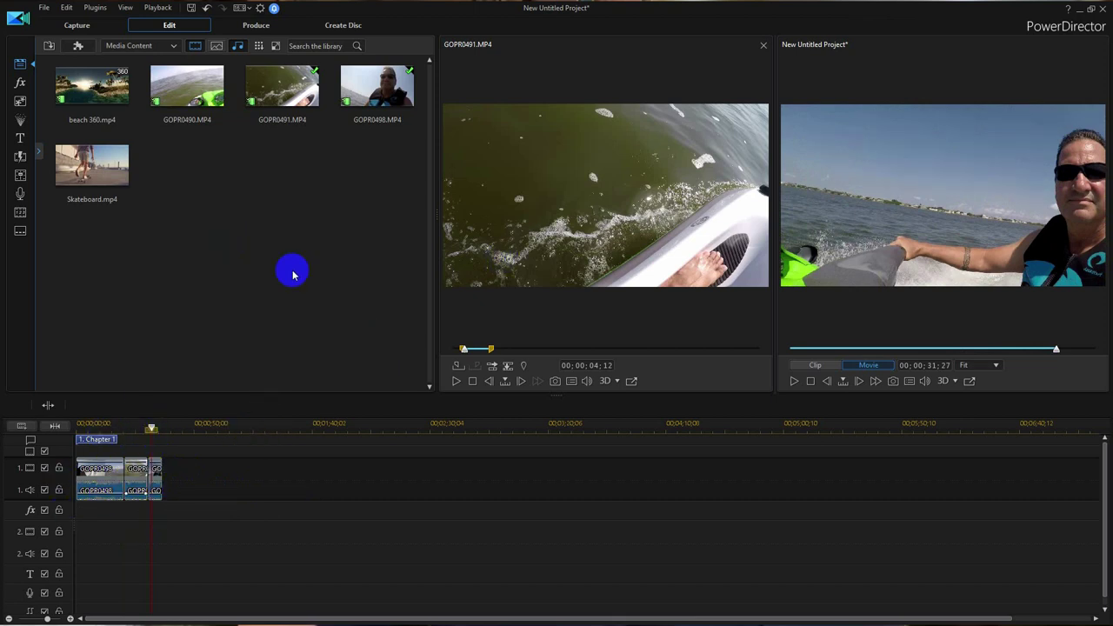
Insert another GOPR0491 segment at 00;00;36;19 on video track 1 and replace the dual preview with a single, smaller preview area.
{"action": "left_click", "coordinate": [491, 364]}
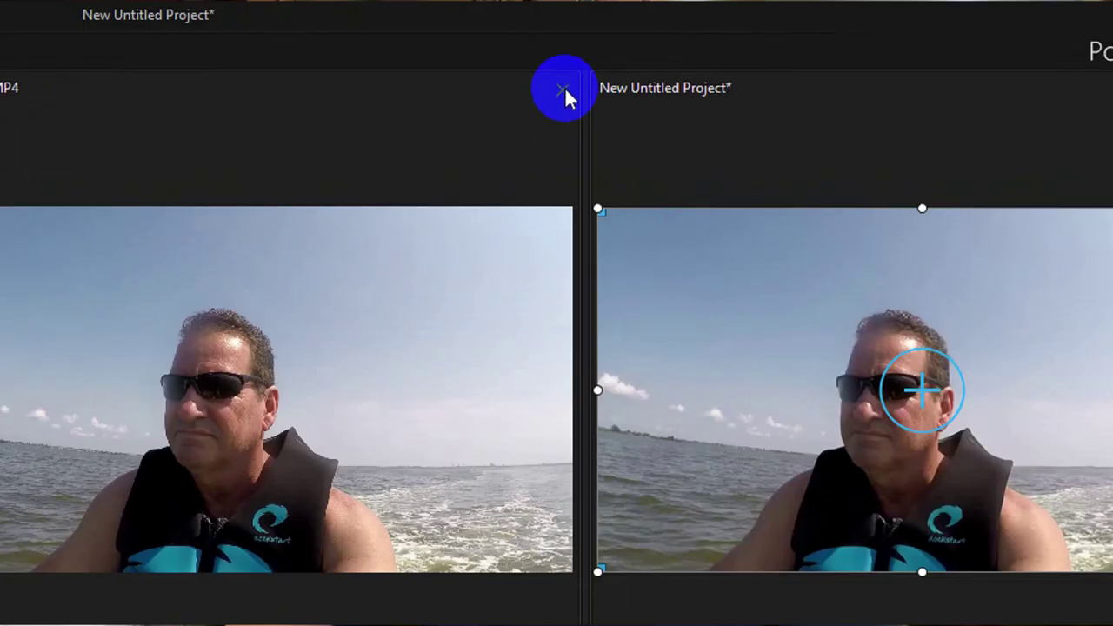
{"action": "left_click", "coordinate": [563, 91]}
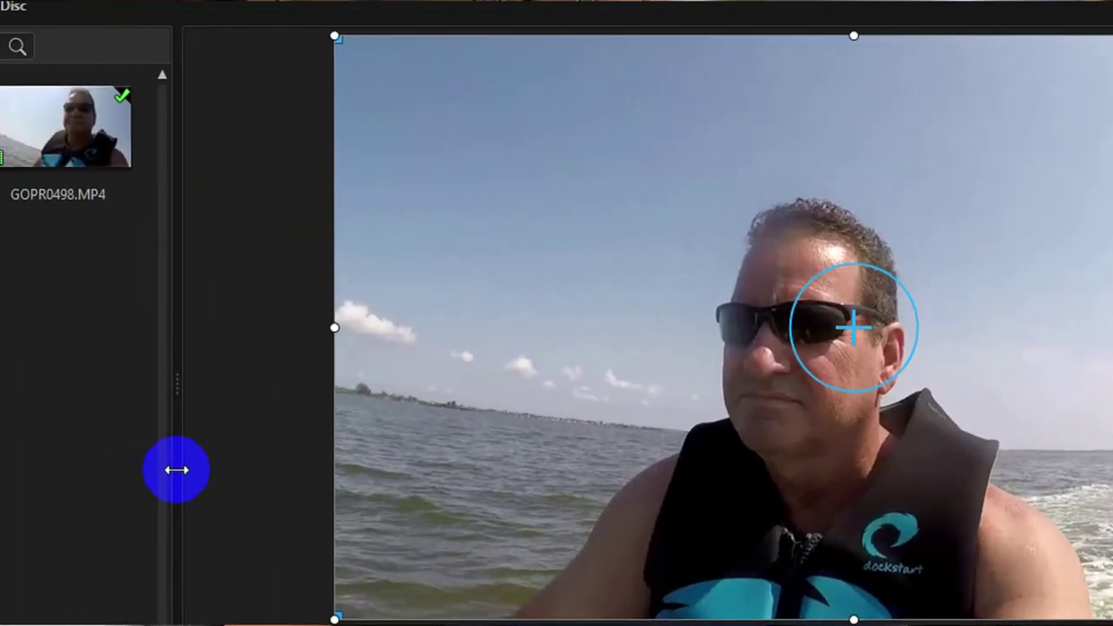
{"action": "left_click_drag", "start_coordinate": [177, 469], "coordinate": [674, 471]}
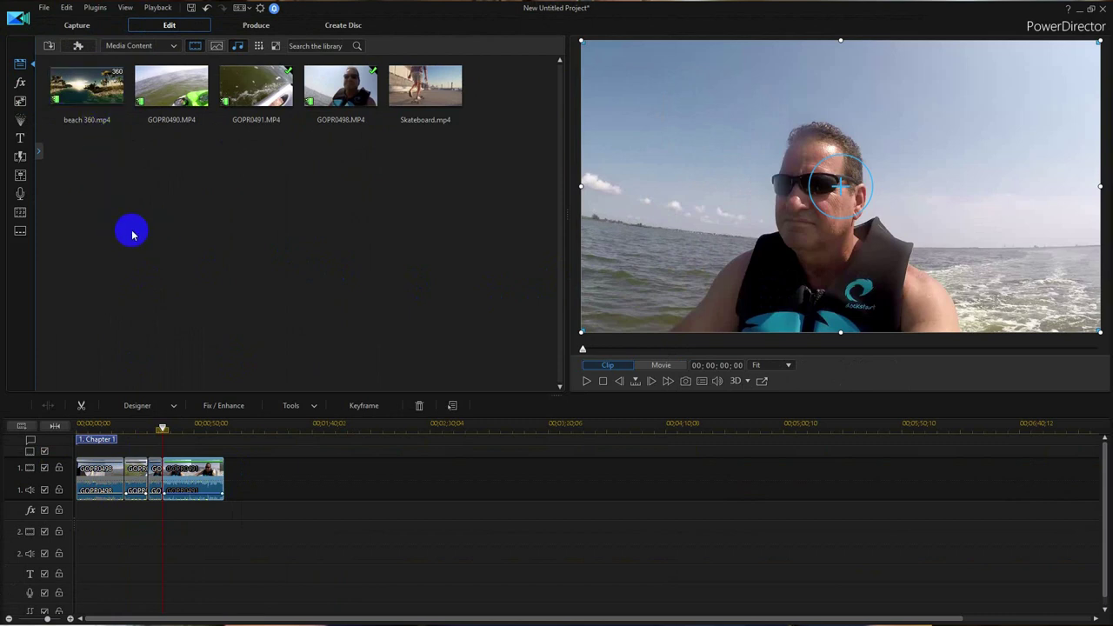
Show the Background Music category in the library and play a sample of the Beer Me track.
{"action": "left_click", "coordinate": [151, 48]}
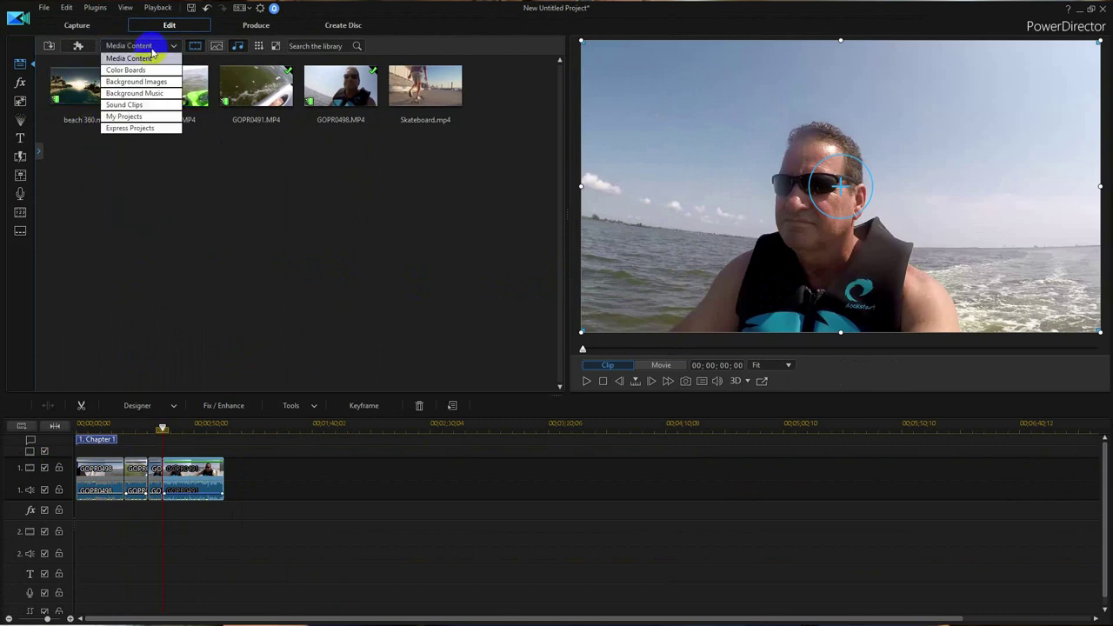
{"action": "left_click", "coordinate": [143, 94]}
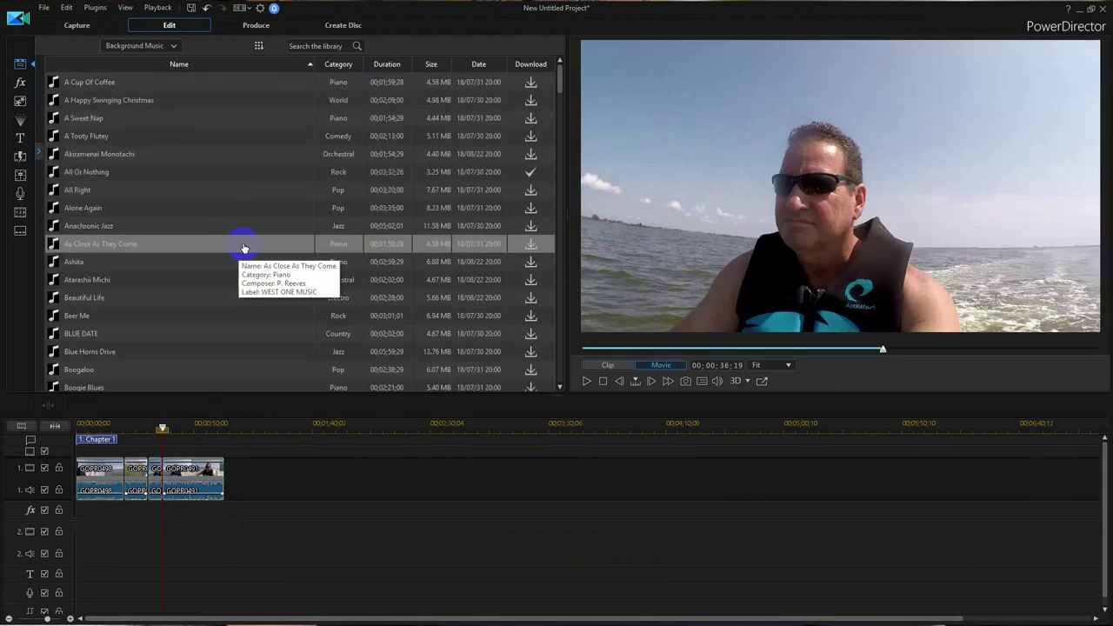
{"action": "scroll", "coordinate": [245, 290], "scroll_direction": "down", "scroll_amount": 1}
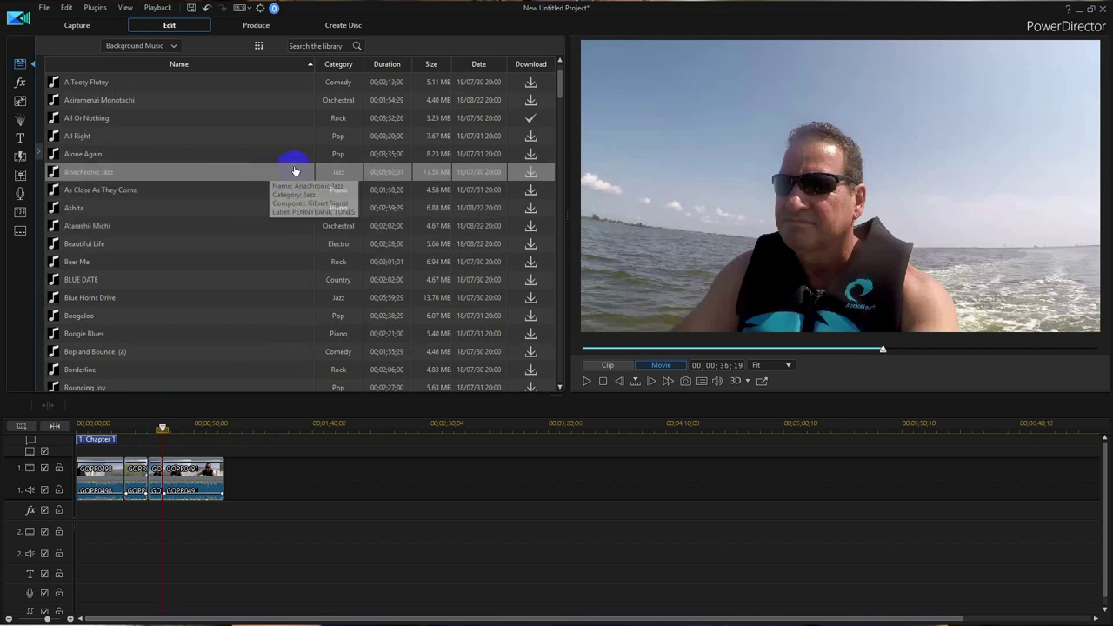
{"action": "left_click", "coordinate": [274, 266]}
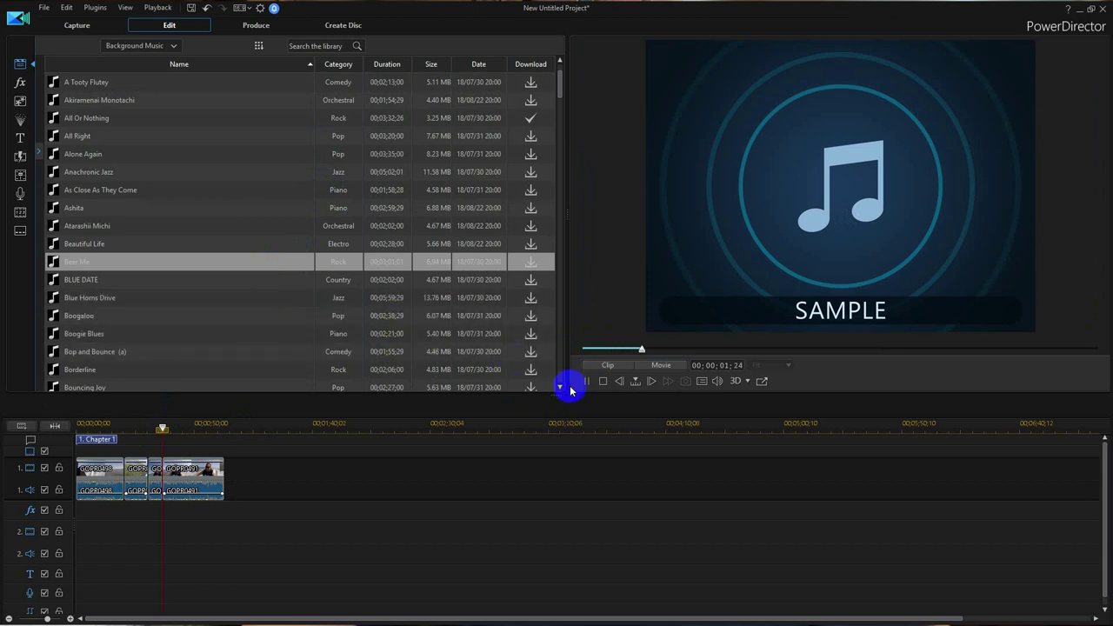
Download the Beer Me track and place it at the start of the music track.
{"action": "left_click", "coordinate": [104, 263]}
{"action": "left_click_drag", "start_coordinate": [106, 263], "coordinate": [89, 514]}
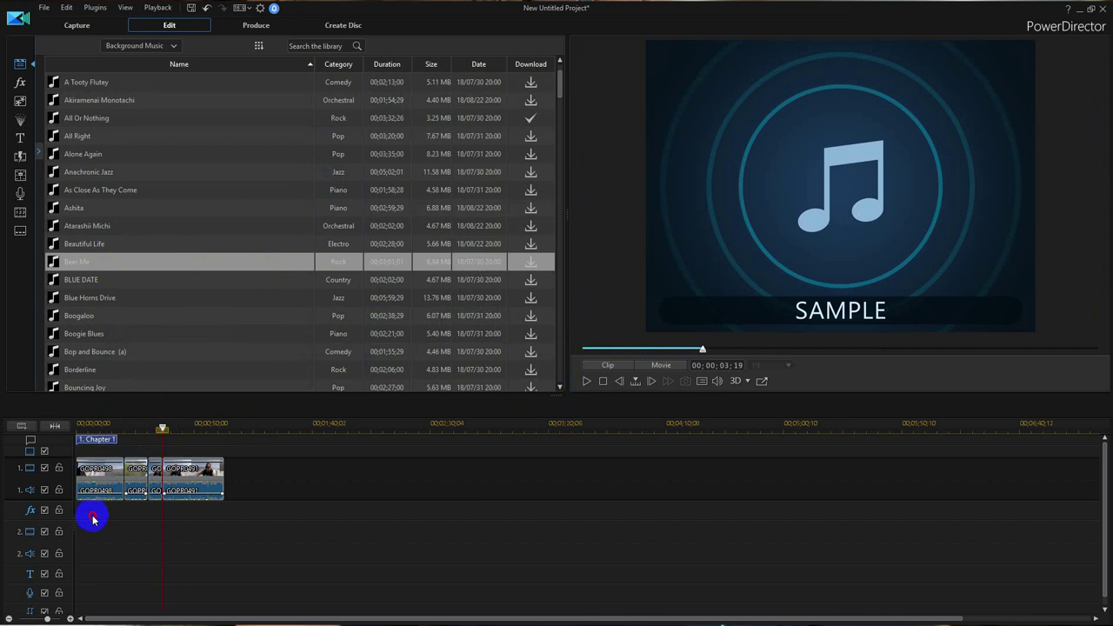
{"action": "left_click", "coordinate": [531, 261]}
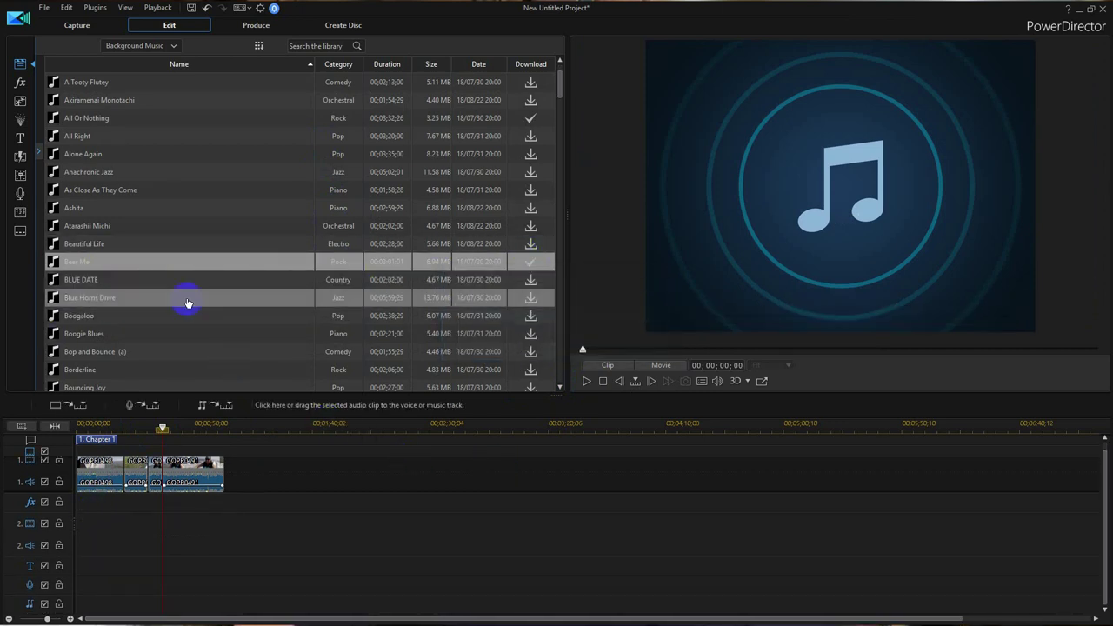
{"action": "left_click_drag", "start_coordinate": [188, 265], "coordinate": [32, 615]}
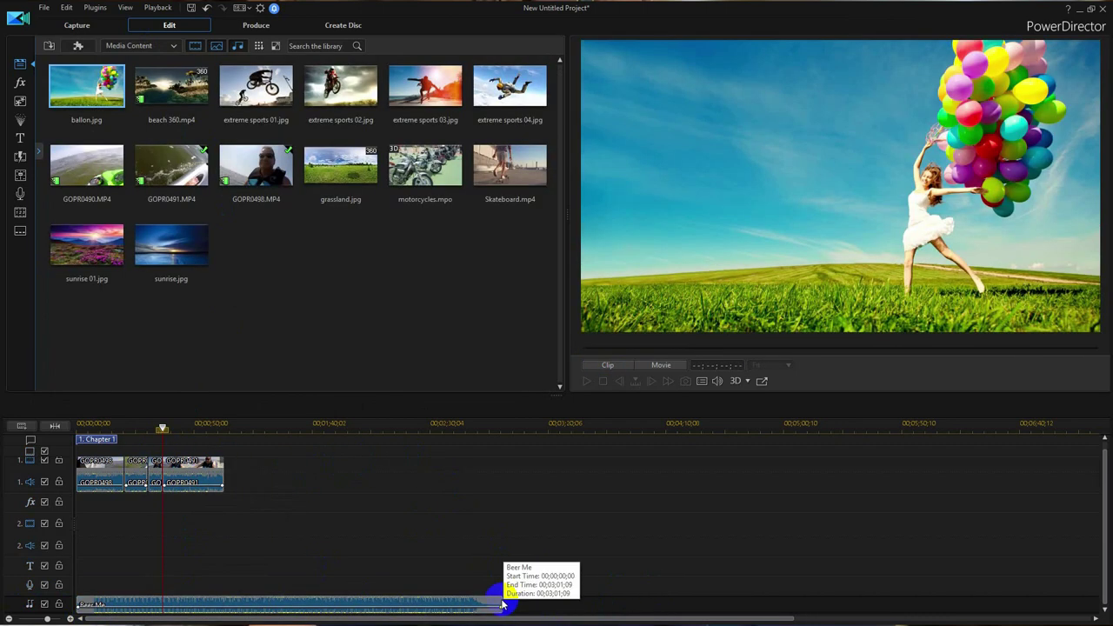
Trim the end of the Beer Me clip to 00;01;03;00 so it matches the end of the video clips.
{"action": "left_click", "coordinate": [503, 605]}
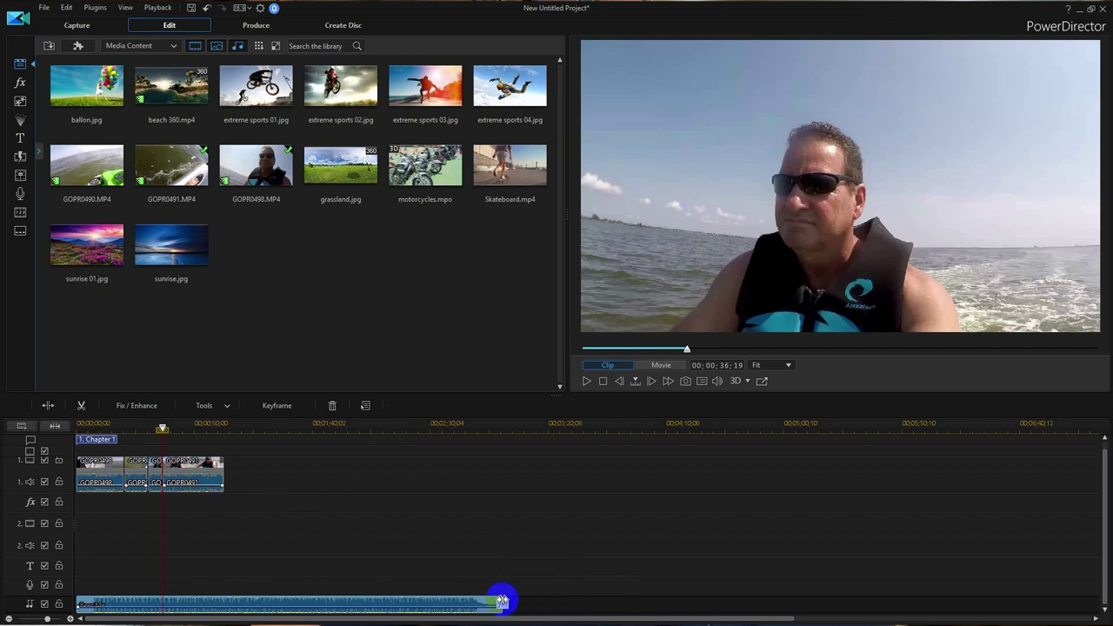
{"action": "left_click_drag", "start_coordinate": [504, 604], "coordinate": [226, 606]}
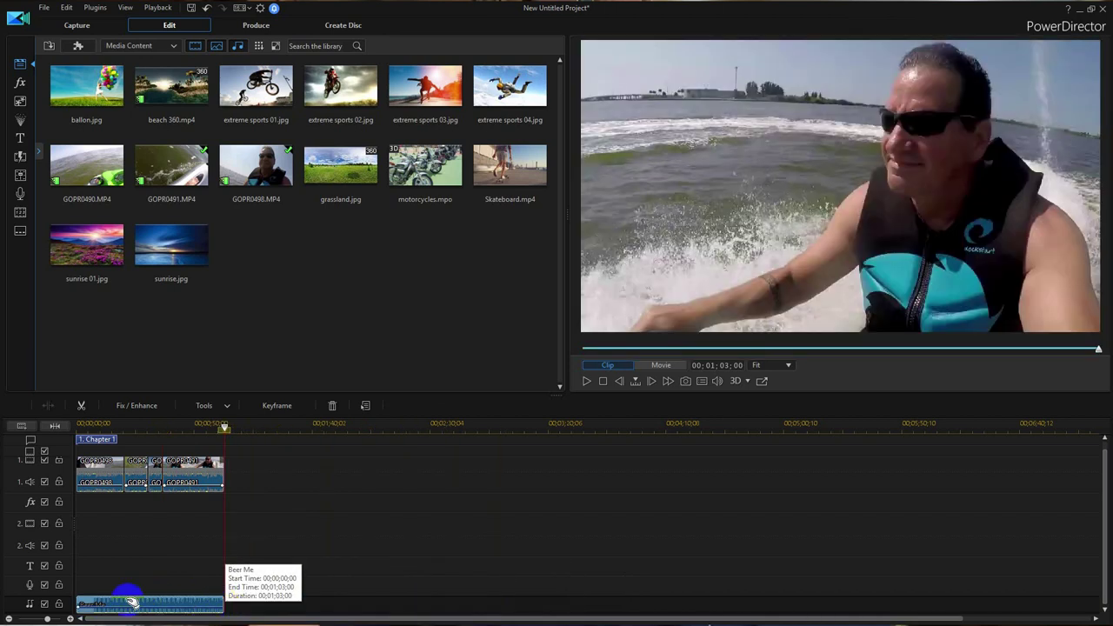
{"action": "left_click", "coordinate": [203, 536]}
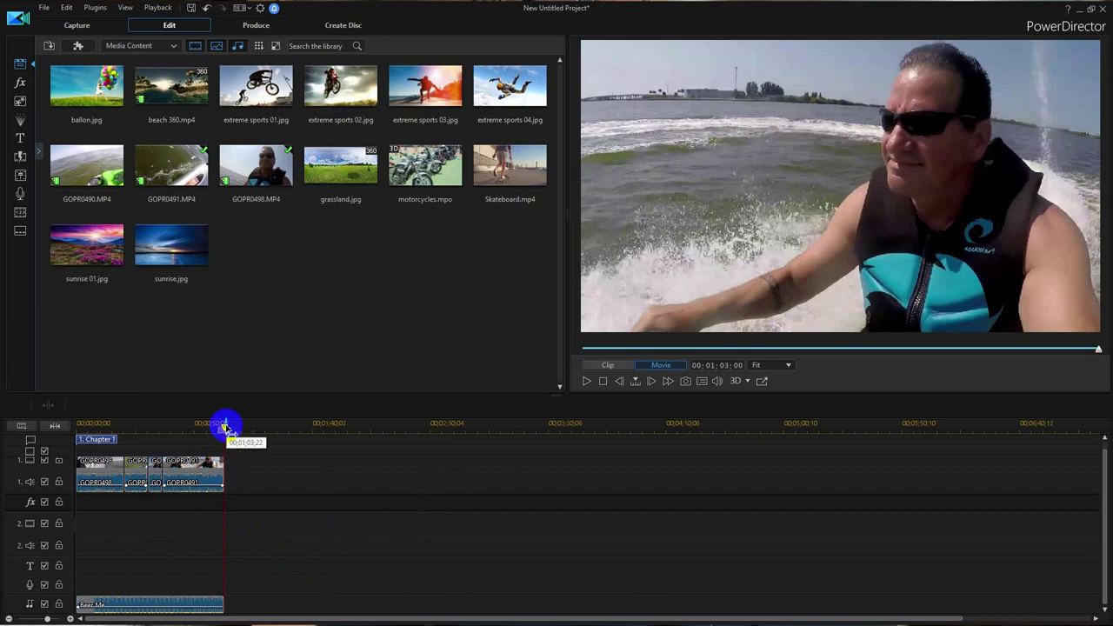
Play the movie from the beginning to hear the music with the clip audio, and stop playback.
{"action": "left_click_drag", "start_coordinate": [223, 426], "coordinate": [77, 431]}
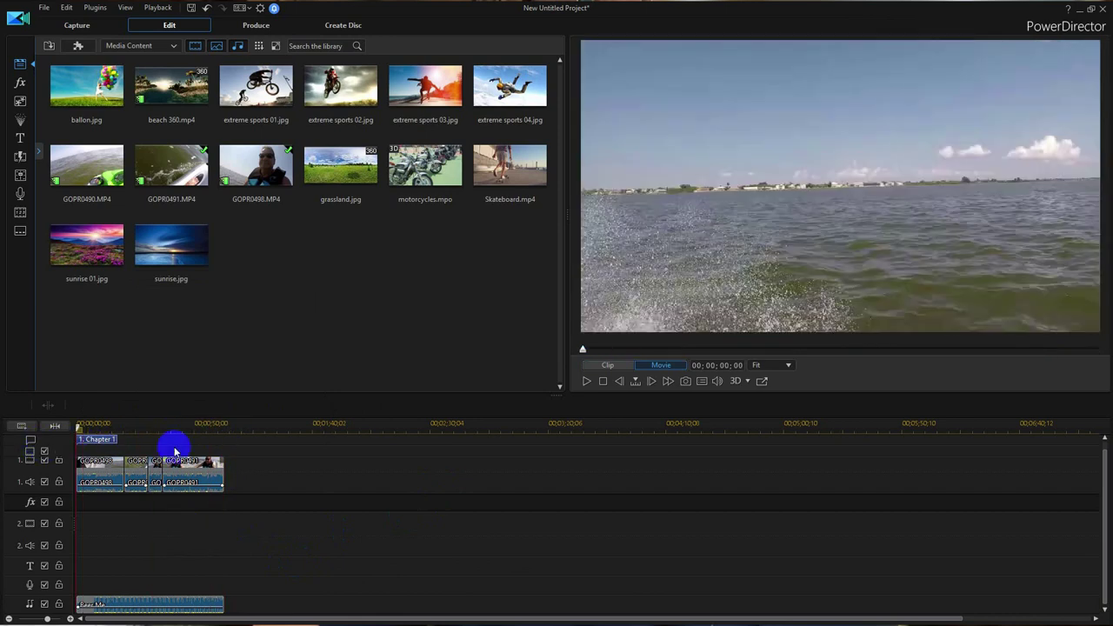
{"action": "left_click", "coordinate": [586, 382]}
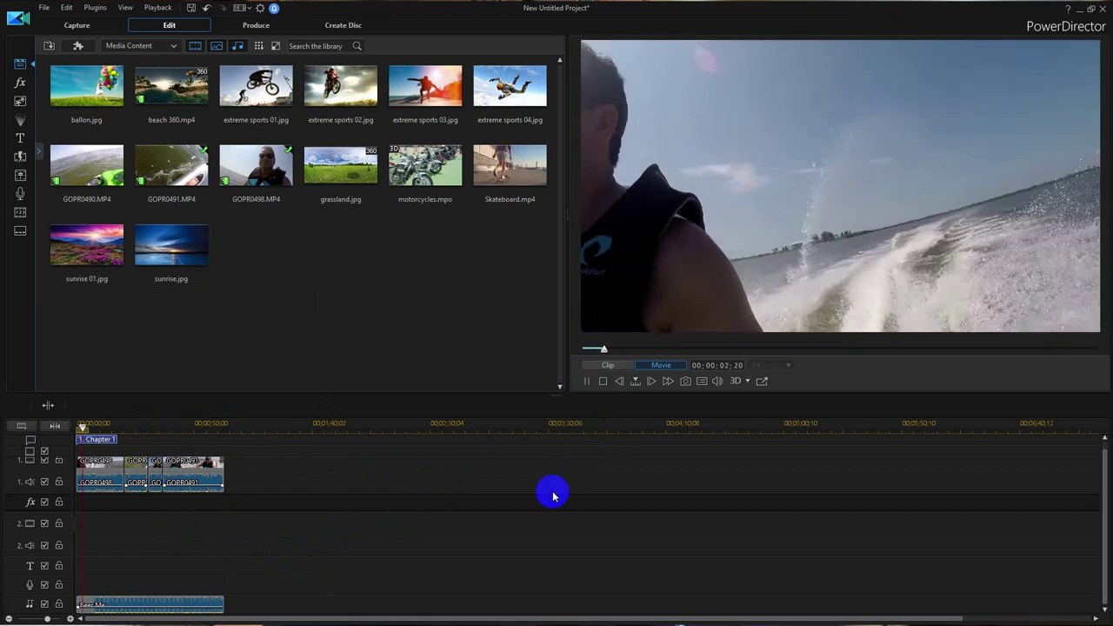
{"action": "left_click", "coordinate": [603, 381]}
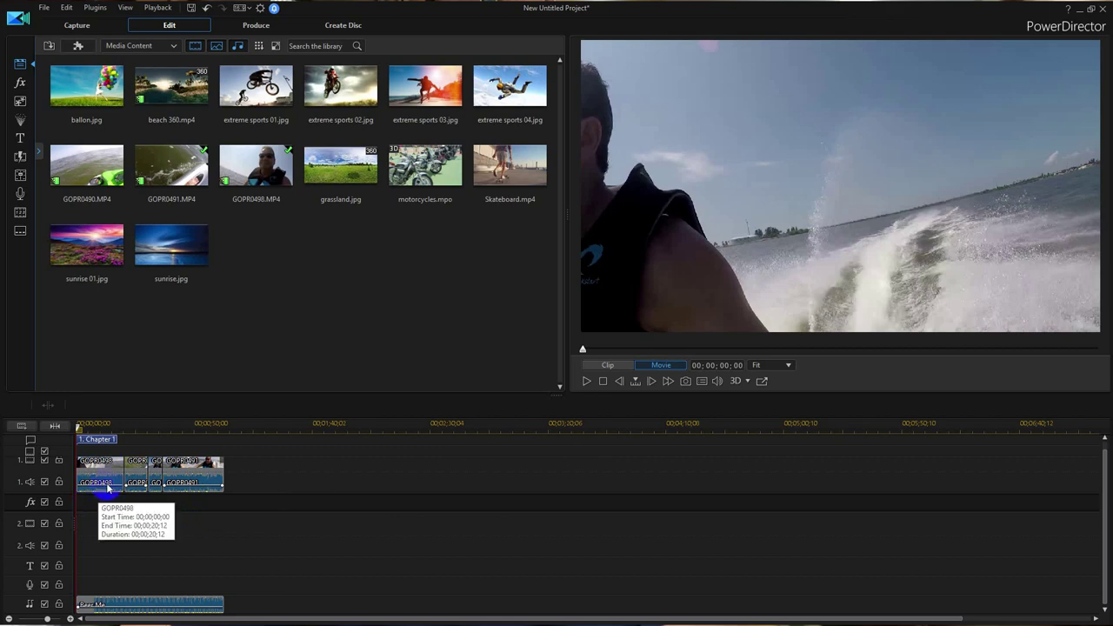
Adjust the volume line of the last GOPR0491 clip on audio track 1 and play that part to hear the level.
{"action": "left_click", "coordinate": [116, 504]}
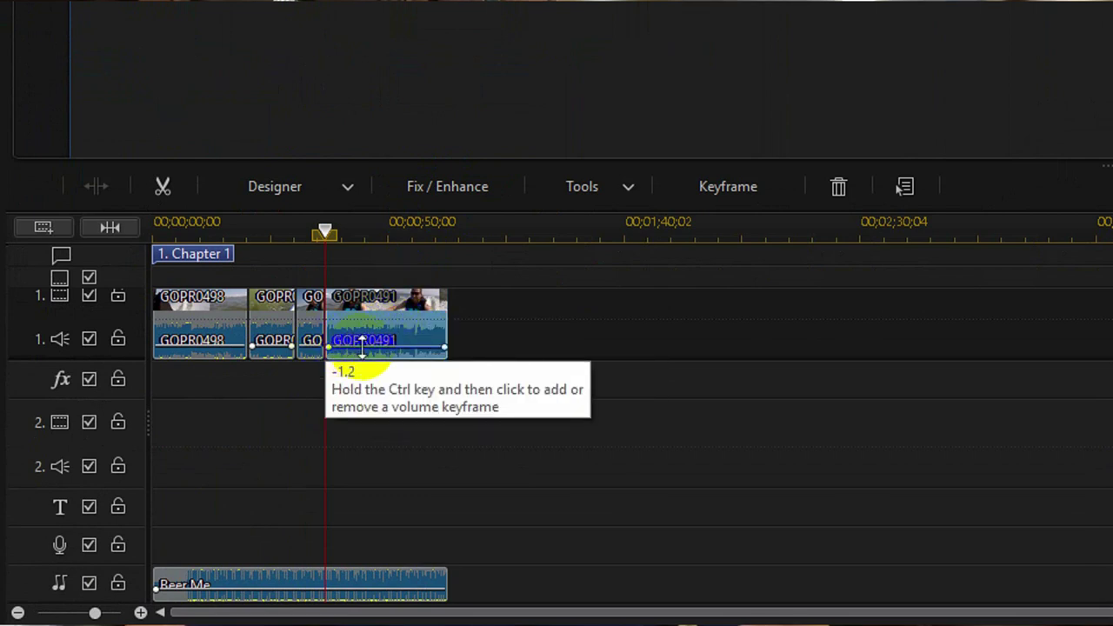
{"action": "left_click", "coordinate": [440, 346]}
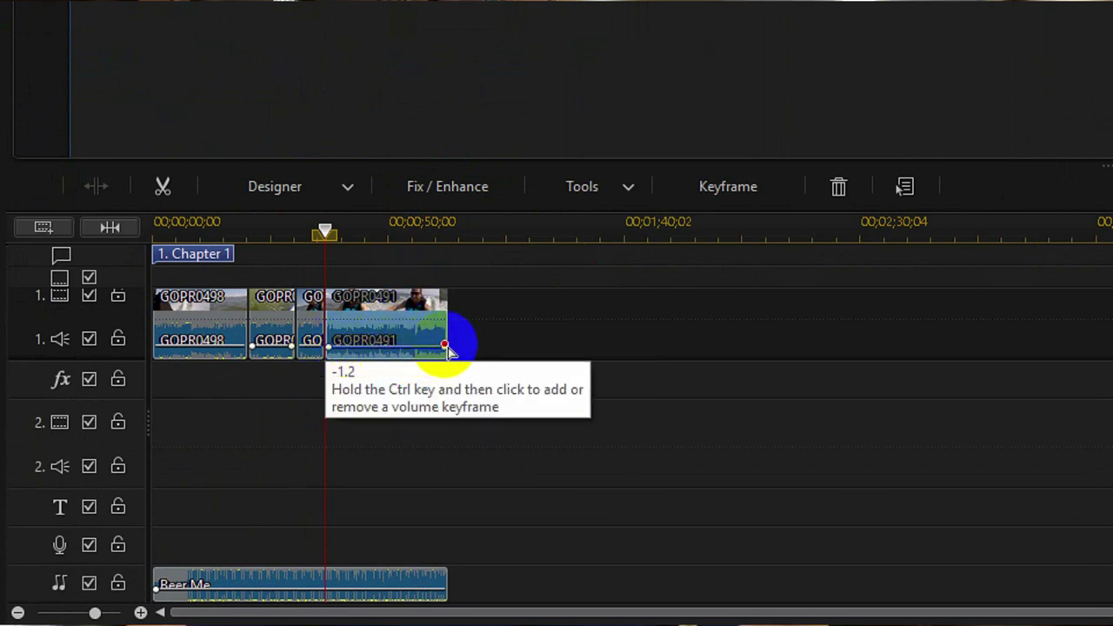
{"action": "left_click_drag", "start_coordinate": [414, 347], "coordinate": [416, 347]}
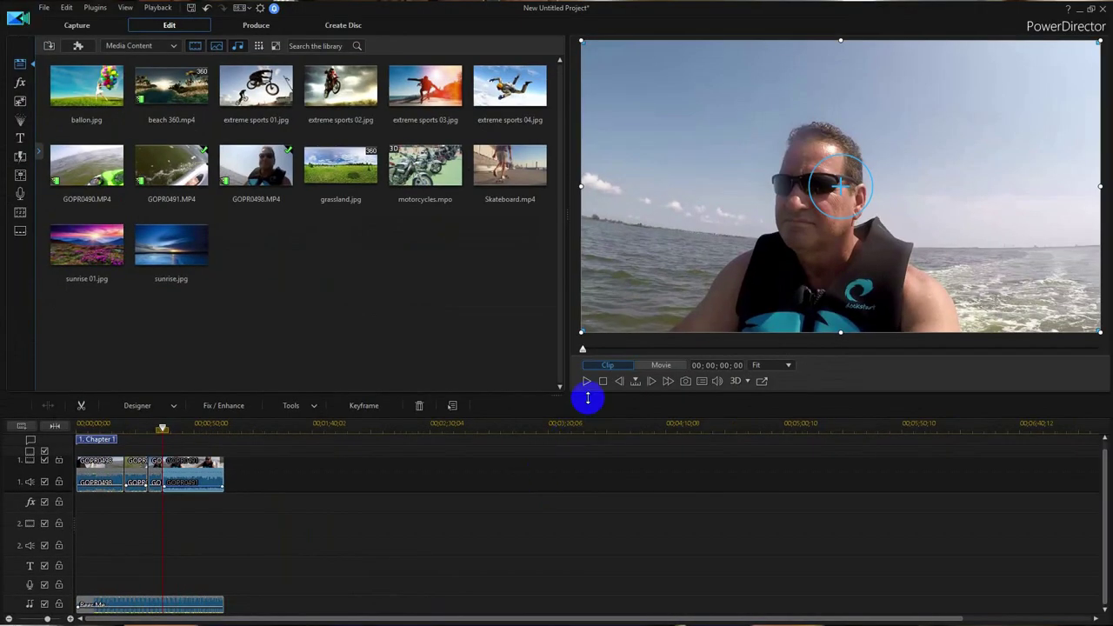
{"action": "left_click", "coordinate": [584, 383]}
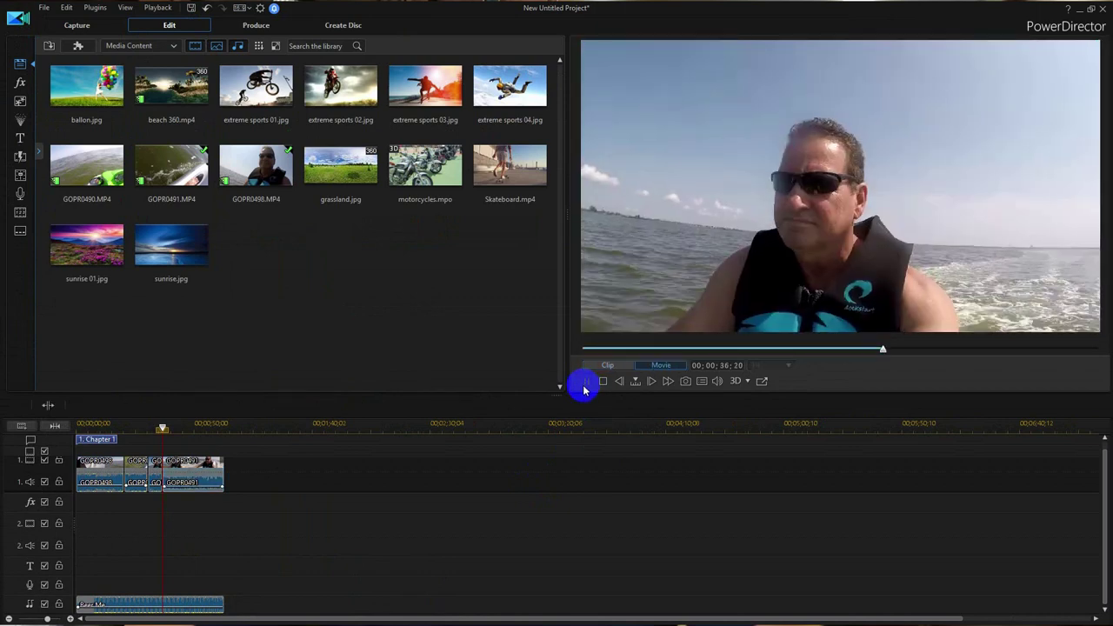
{"action": "left_click", "coordinate": [198, 484]}
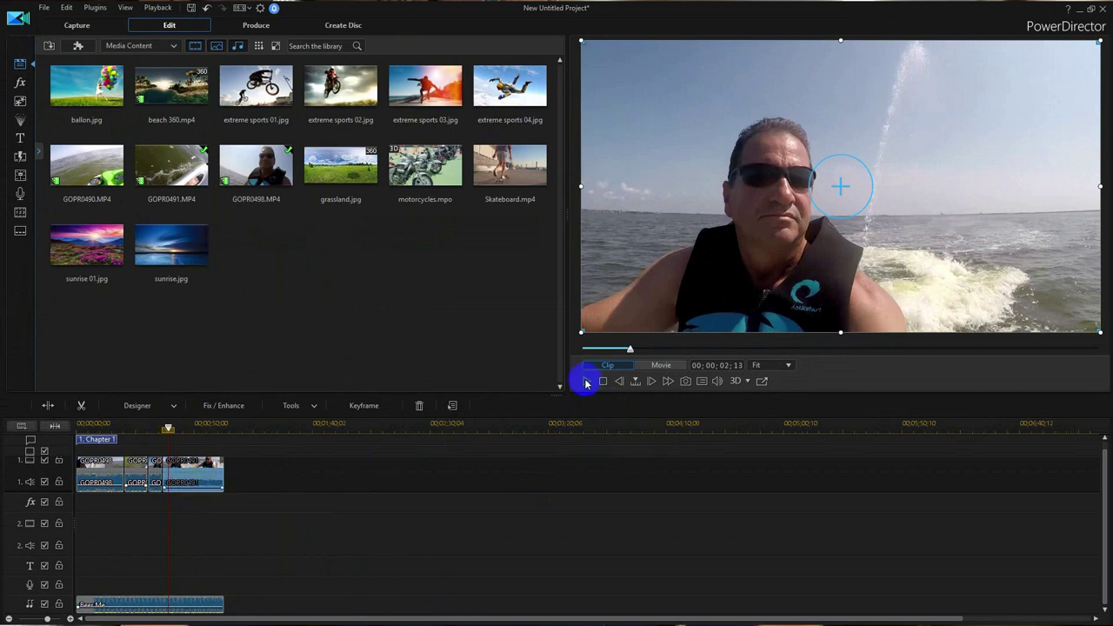
{"action": "left_click", "coordinate": [585, 383]}
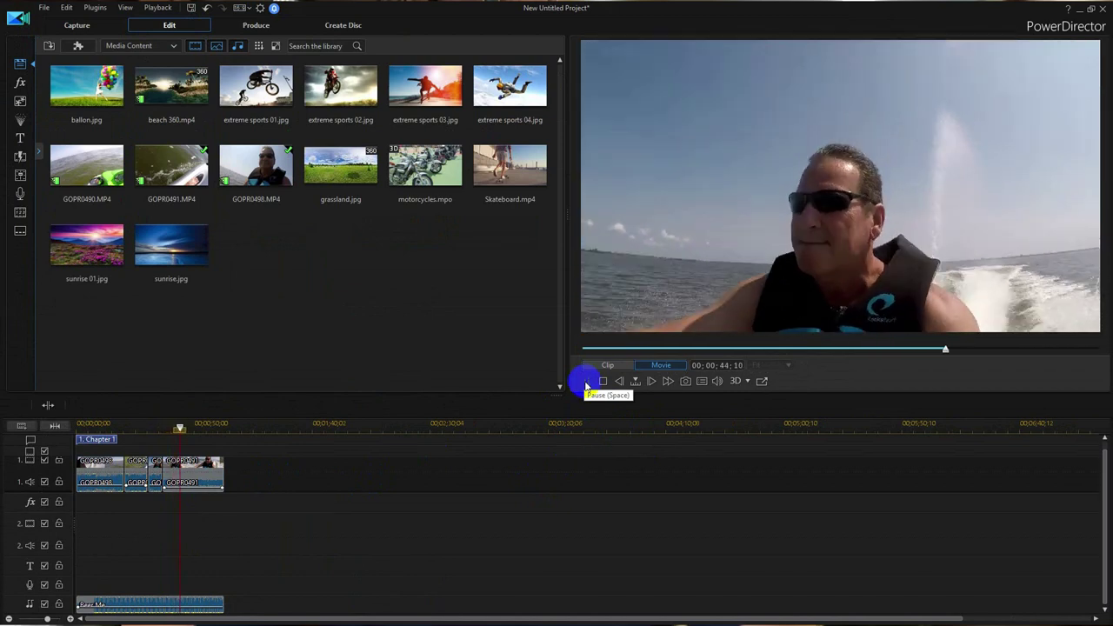
{"action": "left_click", "coordinate": [585, 383]}
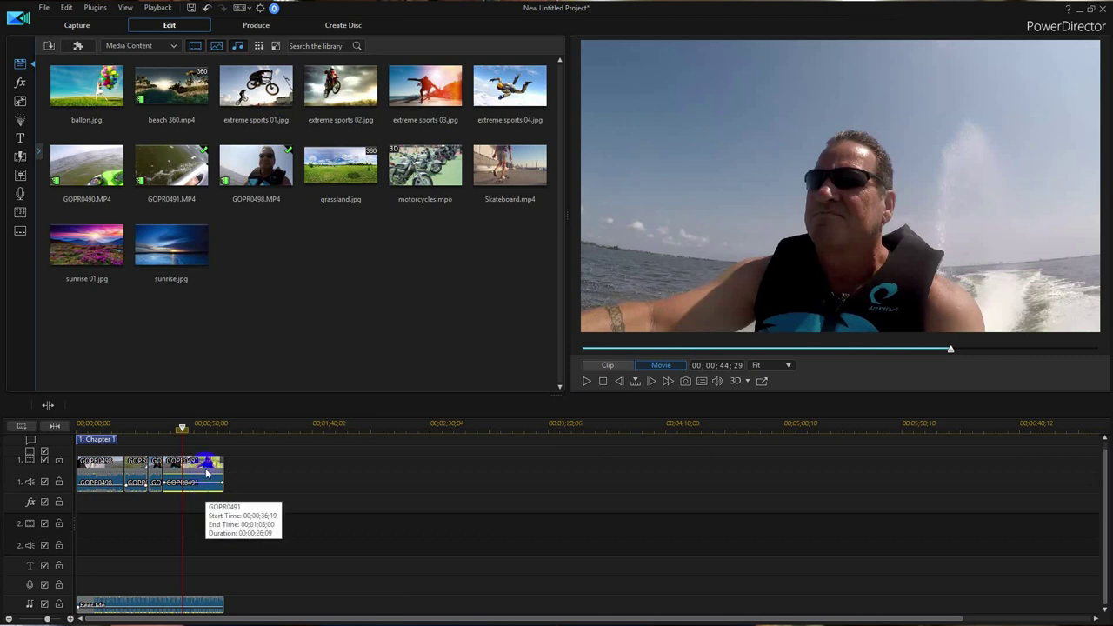
Zoom in the timeline around the last GOPR0491 clip and place the playhead at 00;00;43;13.
{"action": "left_click", "coordinate": [206, 476]}
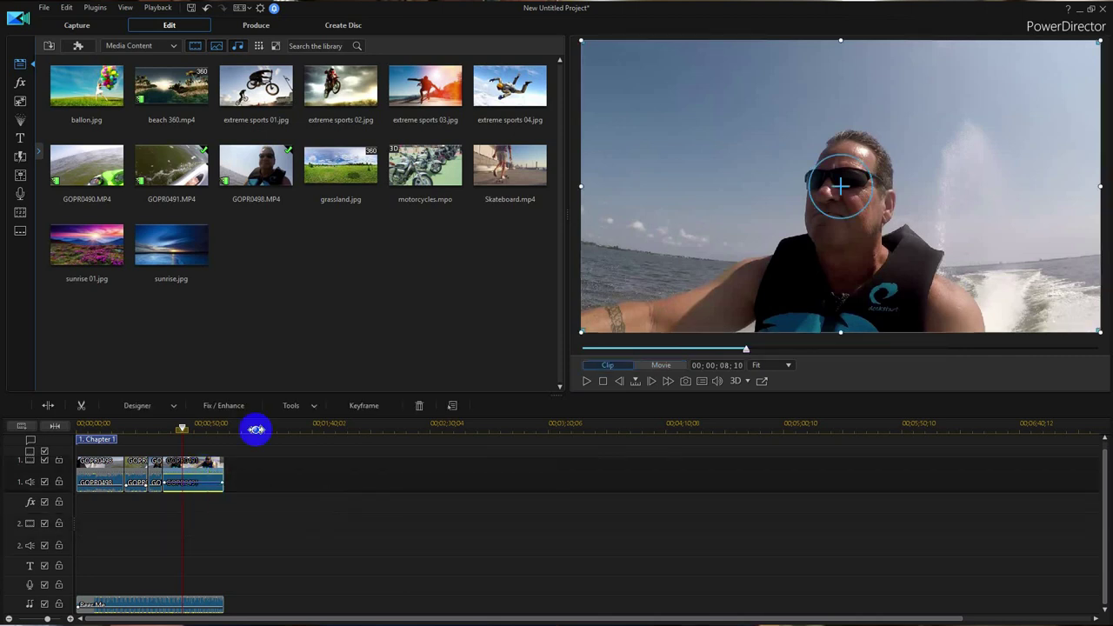
{"action": "left_click_drag", "start_coordinate": [256, 427], "coordinate": [604, 427]}
{"action": "left_click_drag", "start_coordinate": [226, 428], "coordinate": [258, 429]}
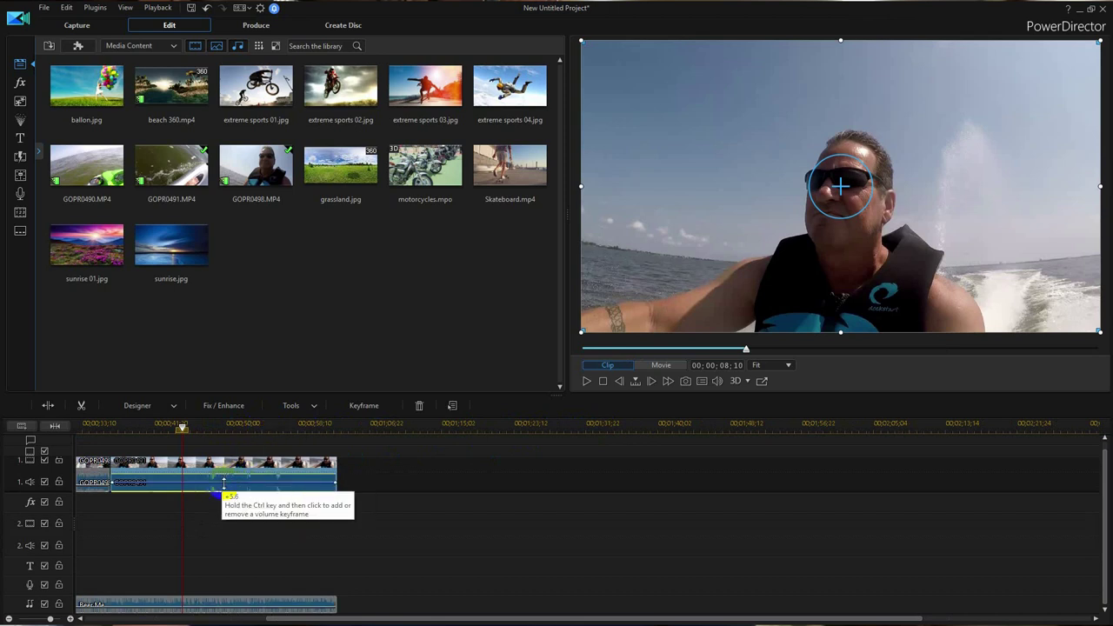
{"action": "left_click", "coordinate": [303, 435]}
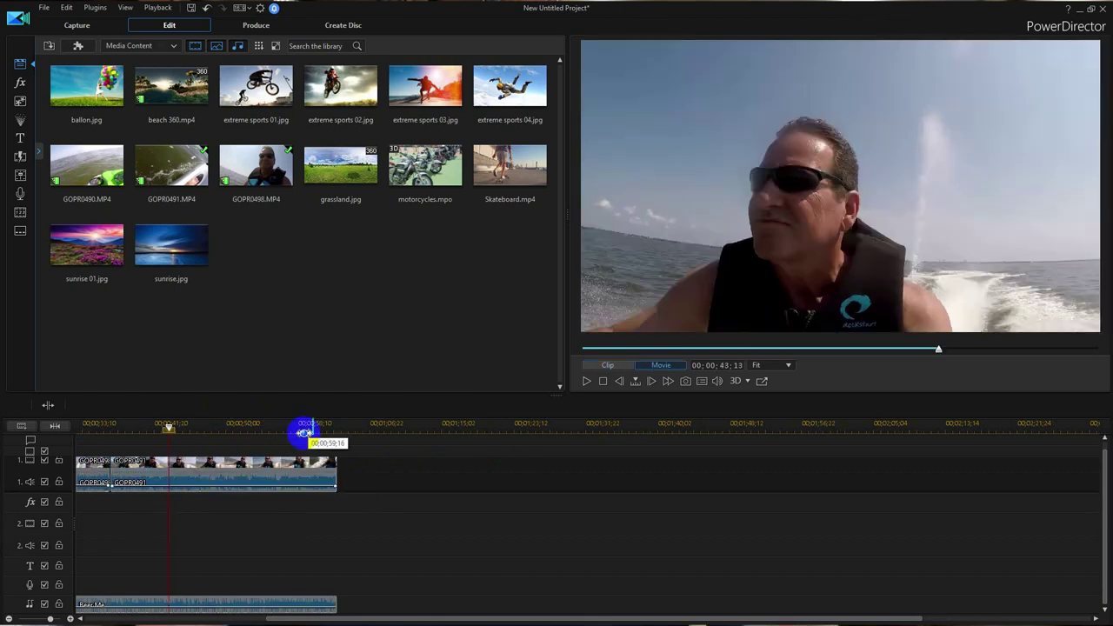
Select the last GOPR0491 clip and open the Audio Mixing Room.
{"action": "left_click", "coordinate": [185, 481]}
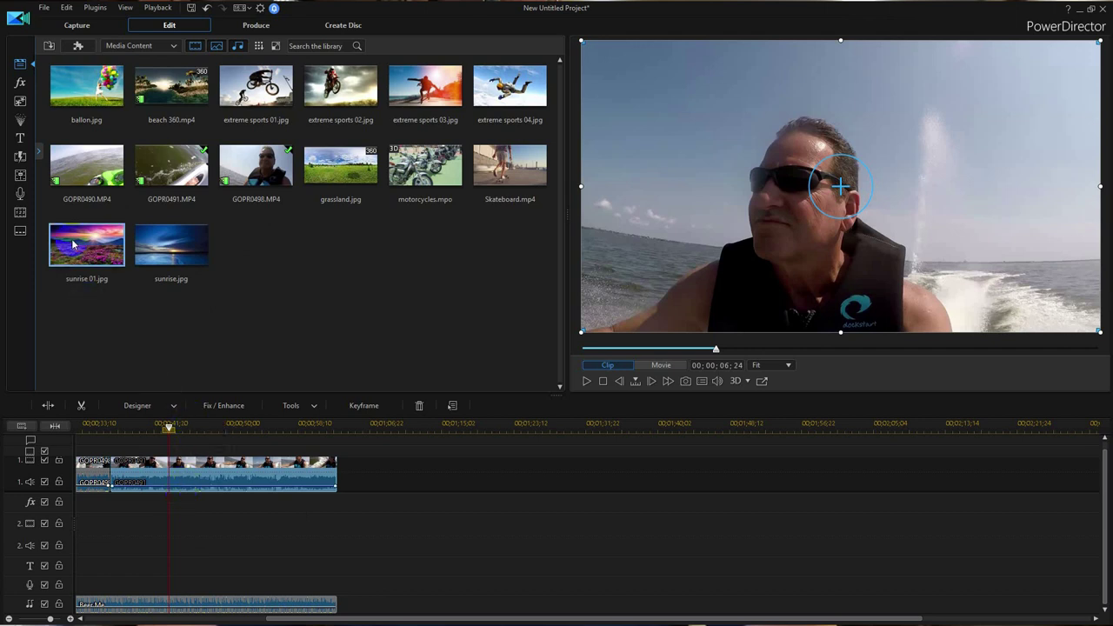
{"action": "left_click", "coordinate": [19, 176]}
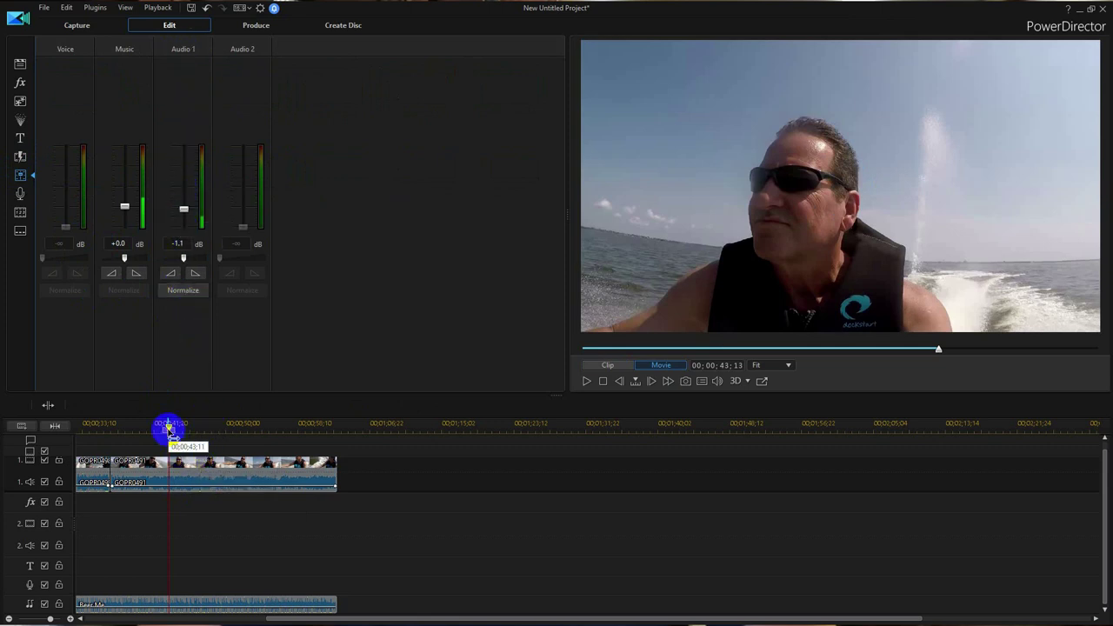
Place the playhead at 00;00;44;21 and level out the volume line of the last GOPR0491 clip on audio track 1.
{"action": "left_click_drag", "start_coordinate": [169, 426], "coordinate": [180, 433]}
{"action": "left_click", "coordinate": [203, 479]}
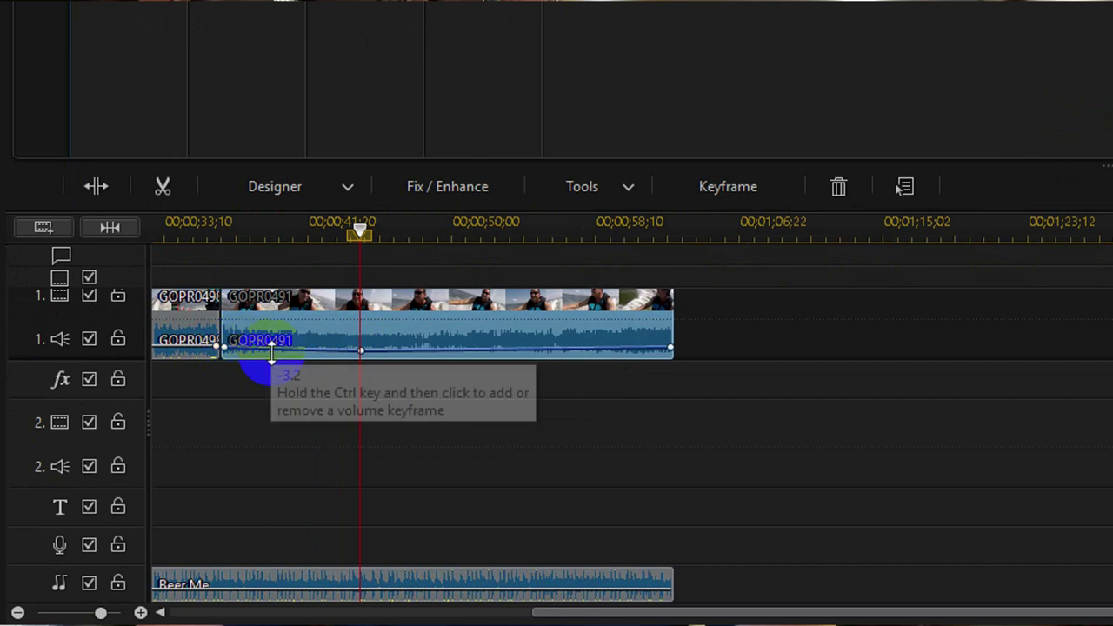
{"action": "left_click", "coordinate": [229, 348]}
{"action": "left_click_drag", "start_coordinate": [231, 355], "coordinate": [370, 358]}
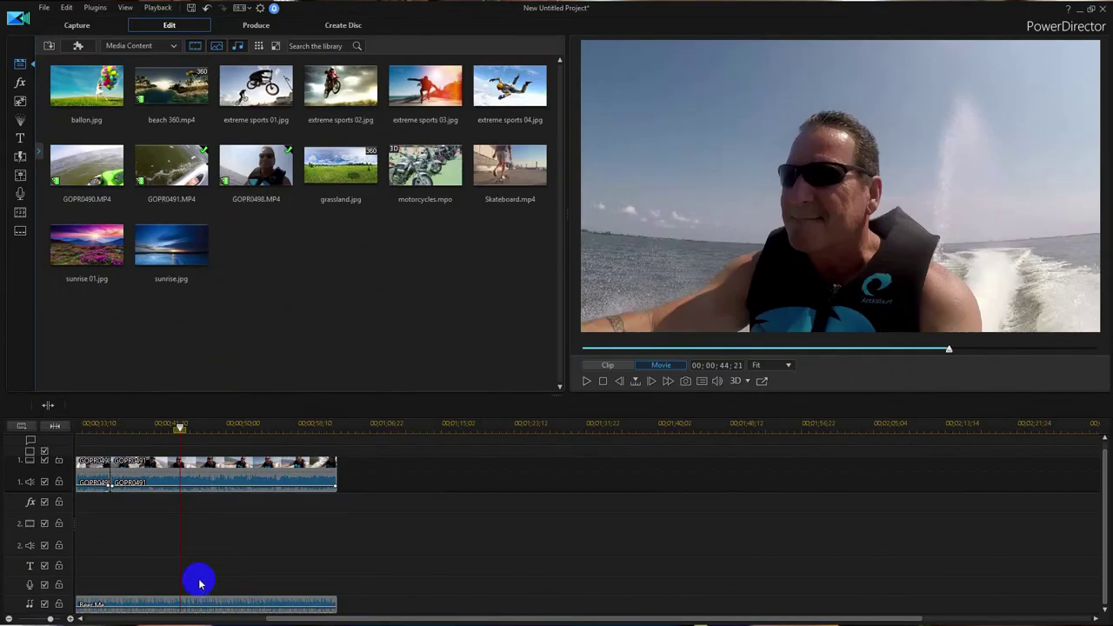
Delete the Beer Me clip from the music track and hide the images in the media library.
{"action": "left_click", "coordinate": [215, 603]}
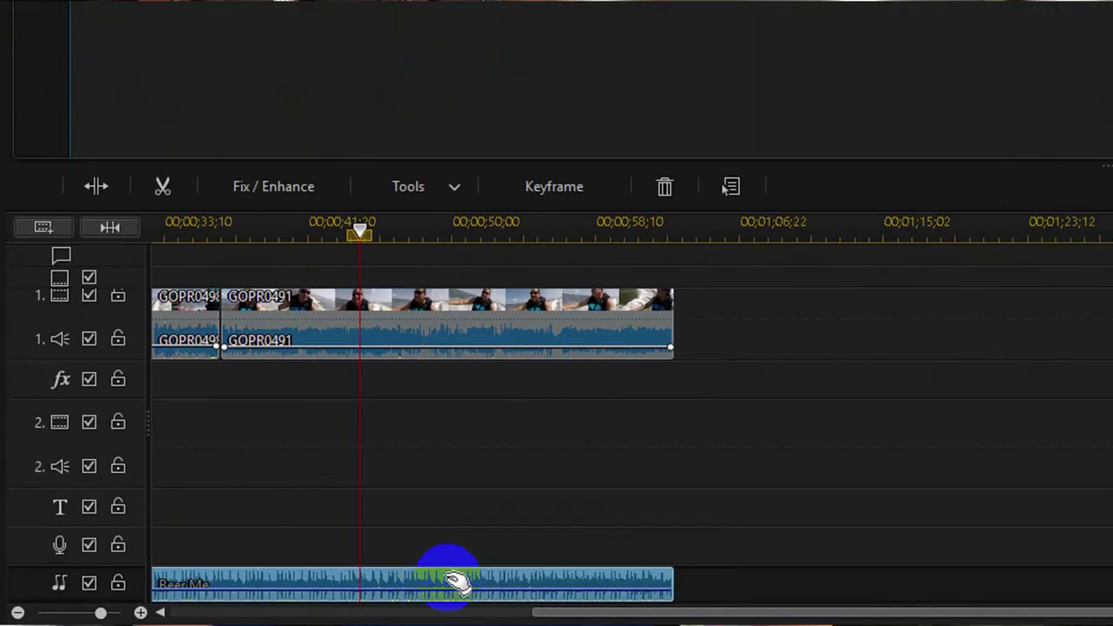
{"action": "key", "text": "Delete"}
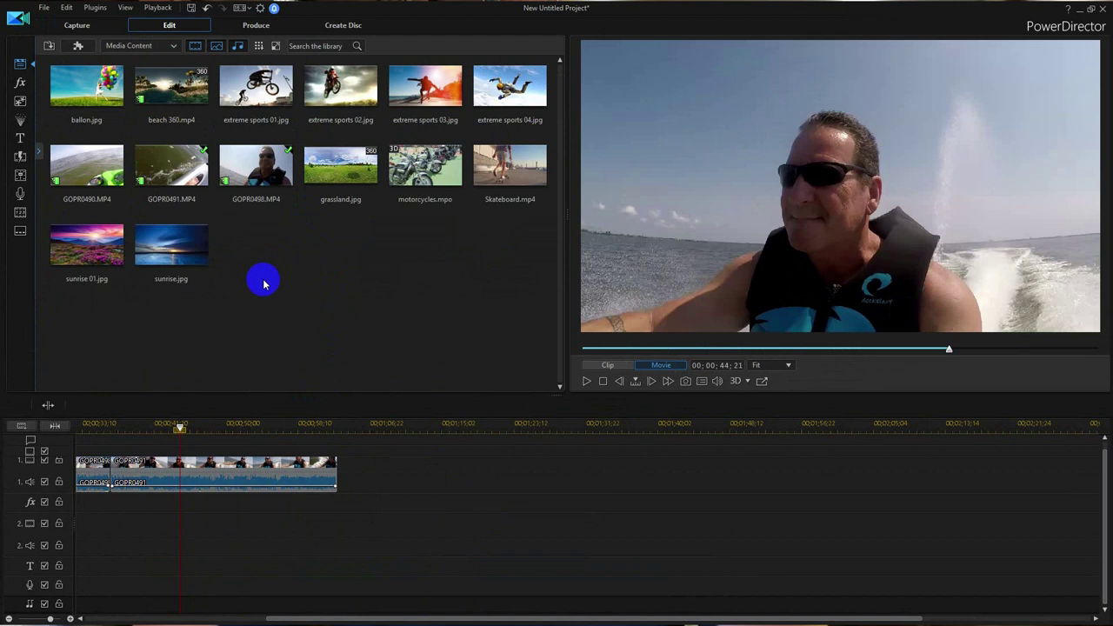
{"action": "left_click", "coordinate": [85, 110]}
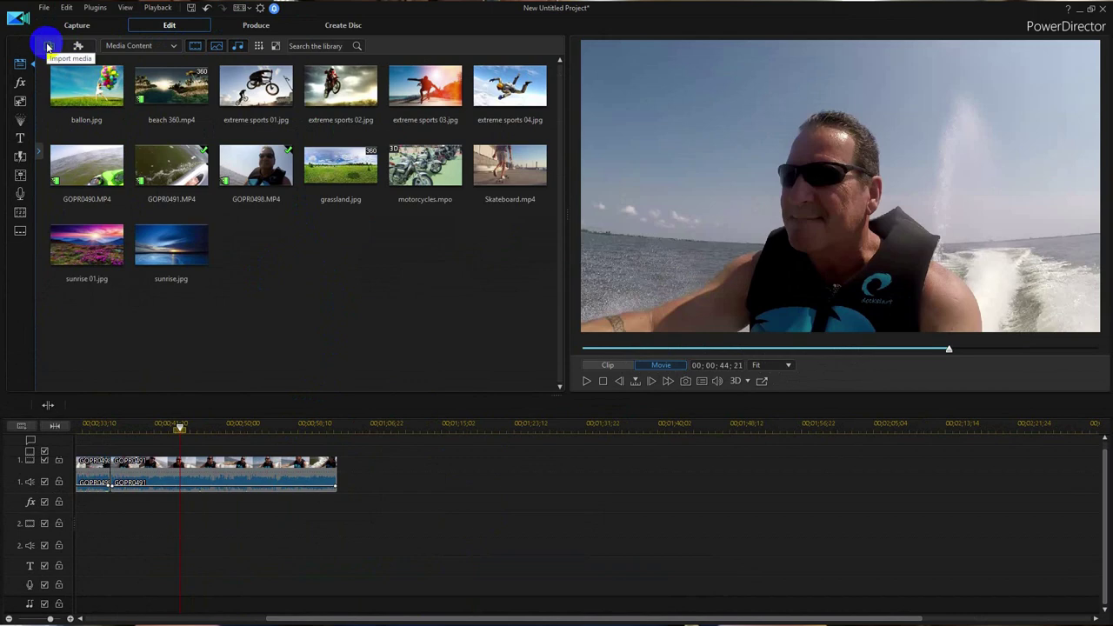
{"action": "left_click", "coordinate": [195, 45]}
Import the audio file ES_Jambo Reggae - Little Island Leap from the Audio folder inside 06-19 Jetski into the media library.
{"action": "left_click", "coordinate": [49, 46]}
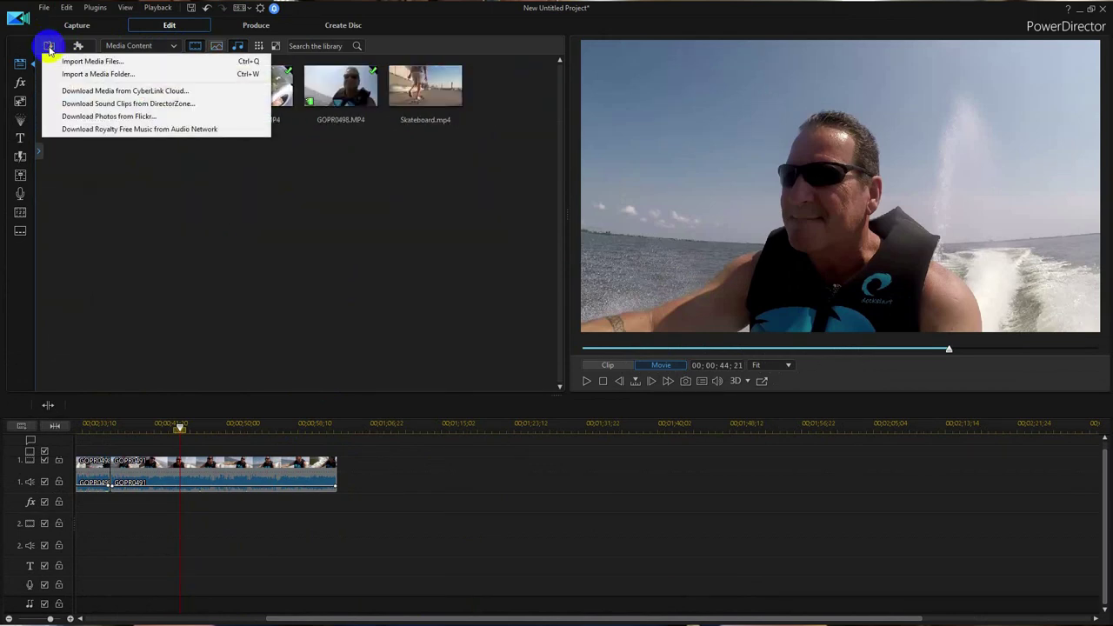
{"action": "left_click", "coordinate": [69, 62]}
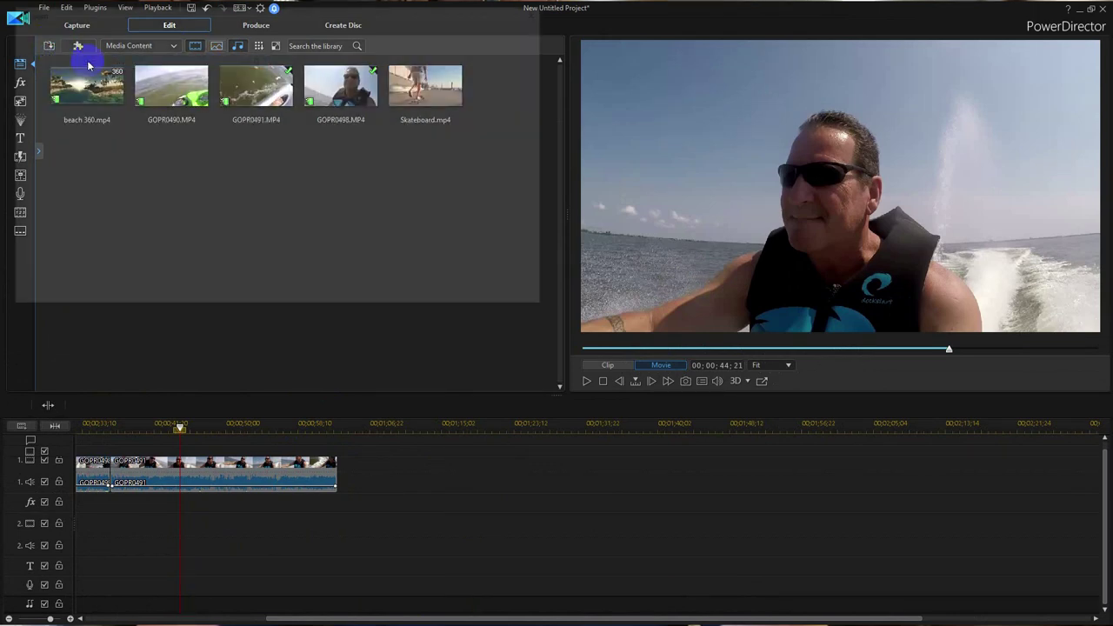
{"action": "left_click", "coordinate": [241, 30]}
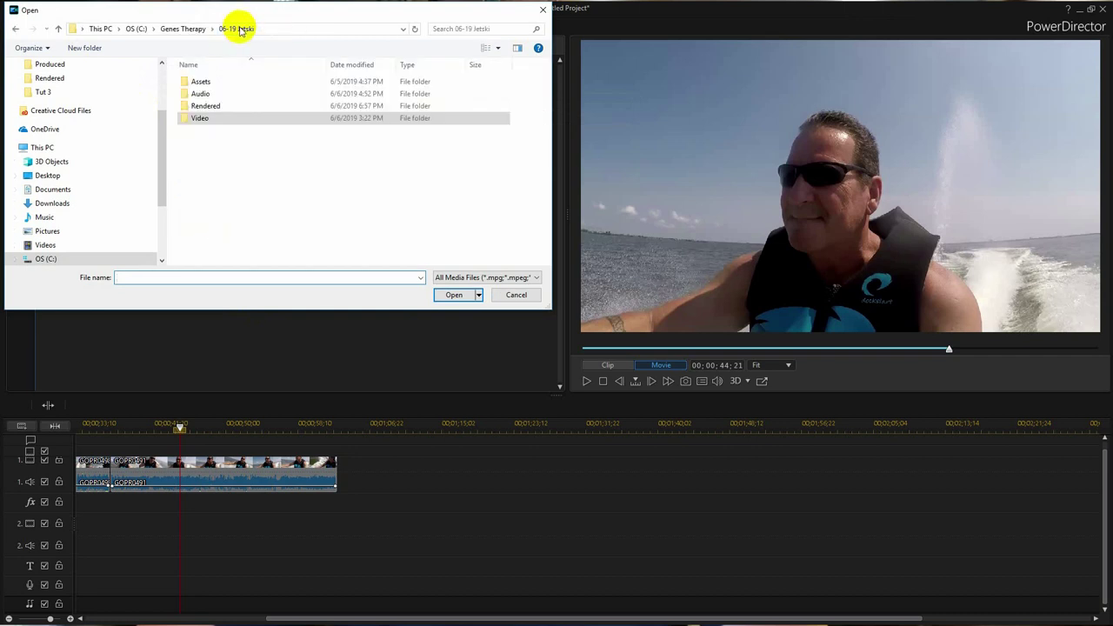
{"action": "double_click", "coordinate": [186, 93]}
{"action": "scroll", "coordinate": [213, 138], "scroll_direction": "down", "scroll_amount": 2}
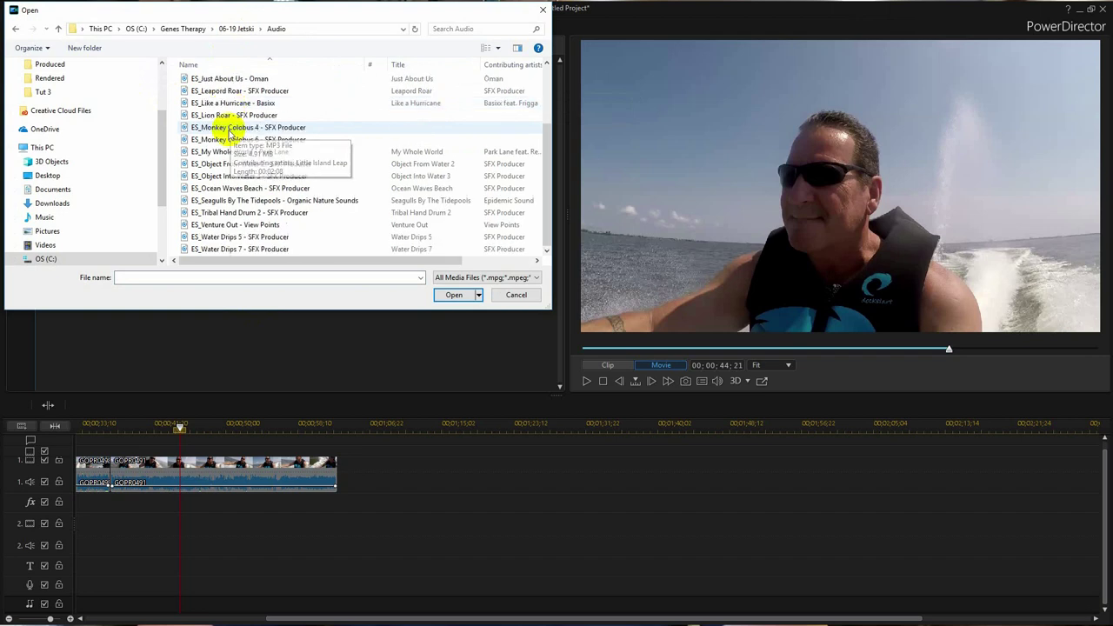
{"action": "scroll", "coordinate": [201, 219], "scroll_direction": "up", "scroll_amount": 2}
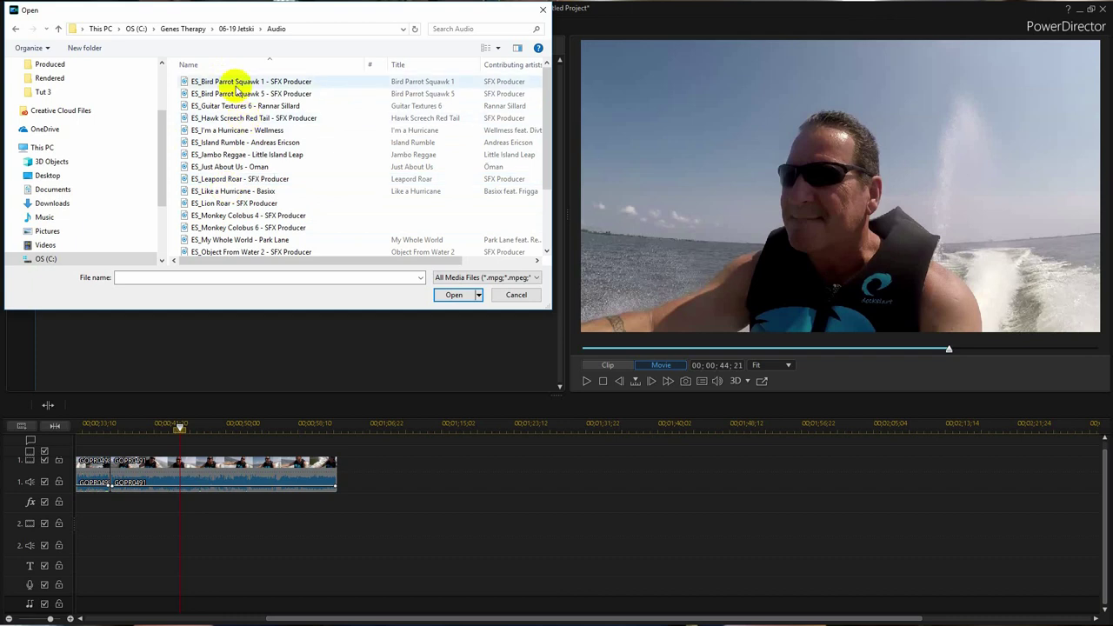
{"action": "left_click", "coordinate": [226, 29]}
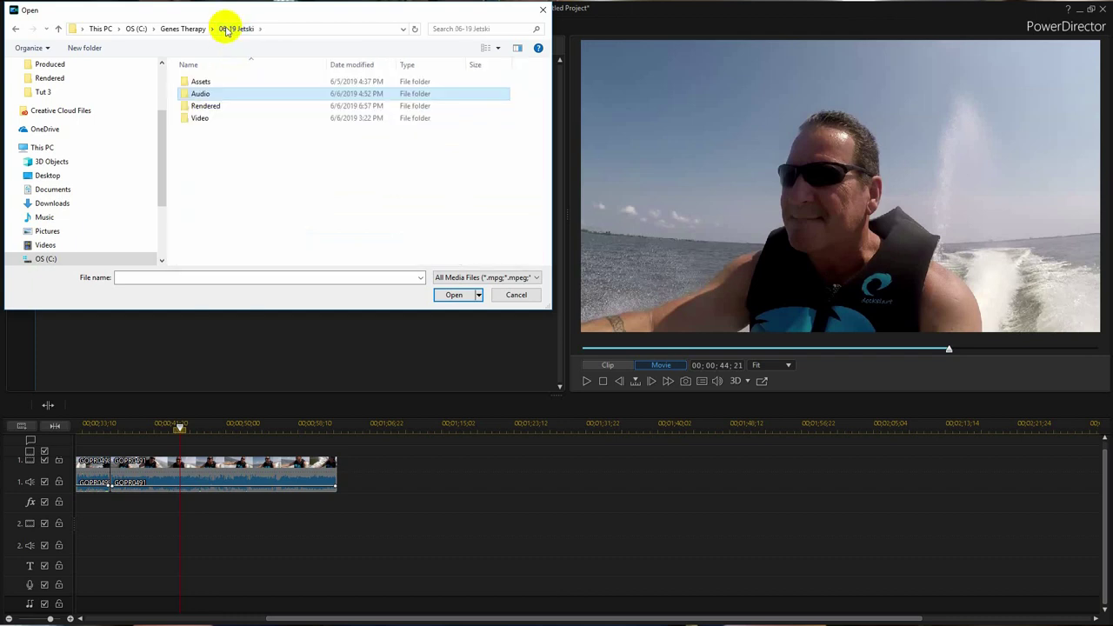
{"action": "left_click", "coordinate": [197, 31]}
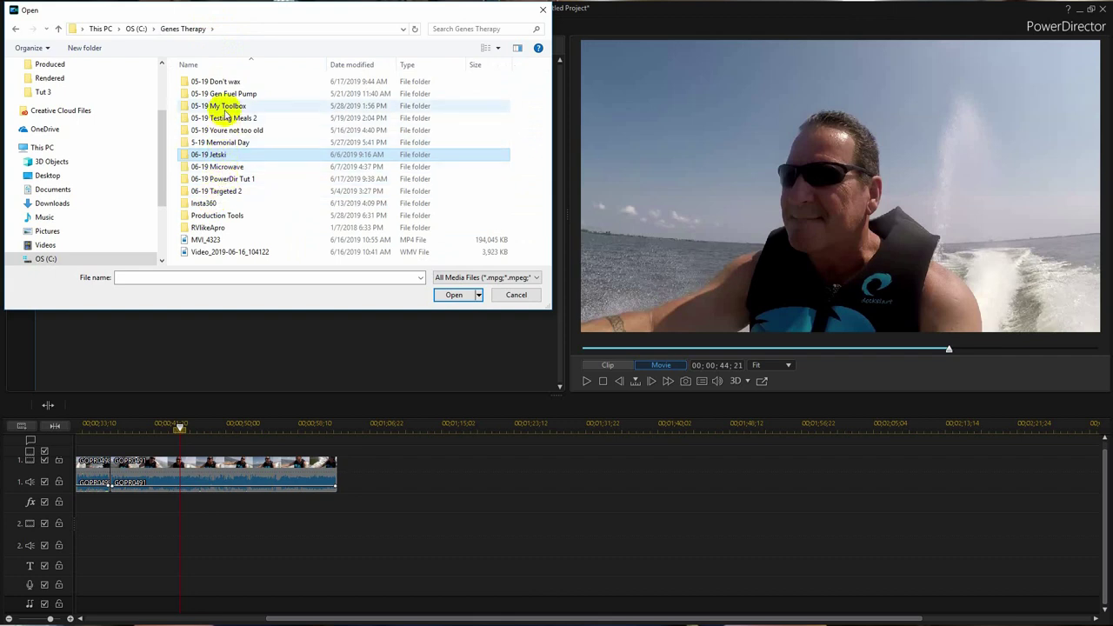
{"action": "double_click", "coordinate": [185, 157]}
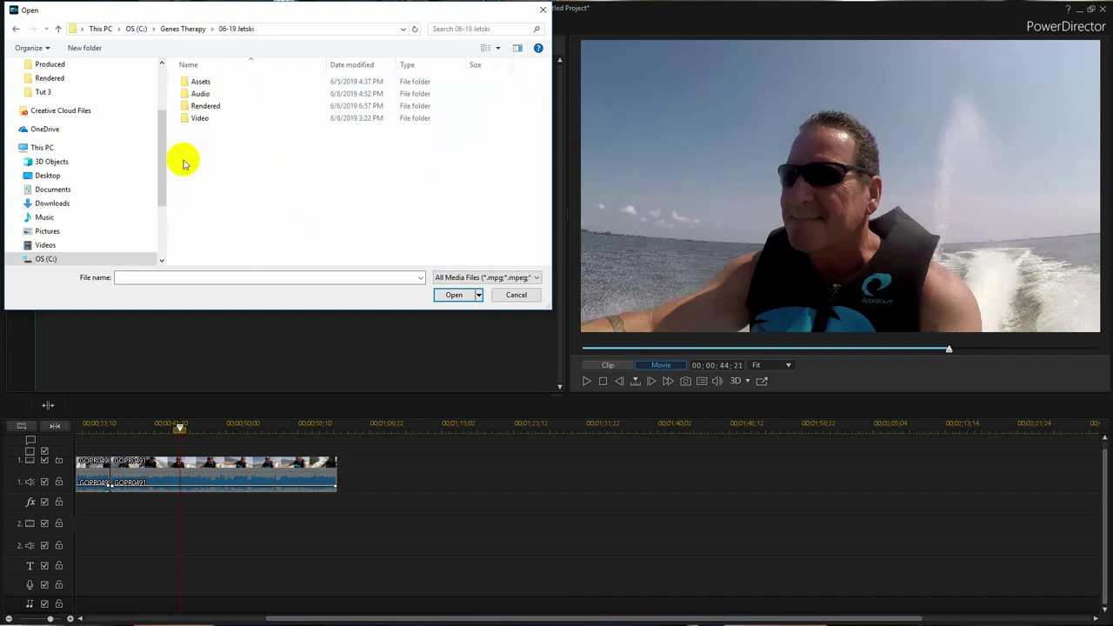
{"action": "double_click", "coordinate": [190, 94]}
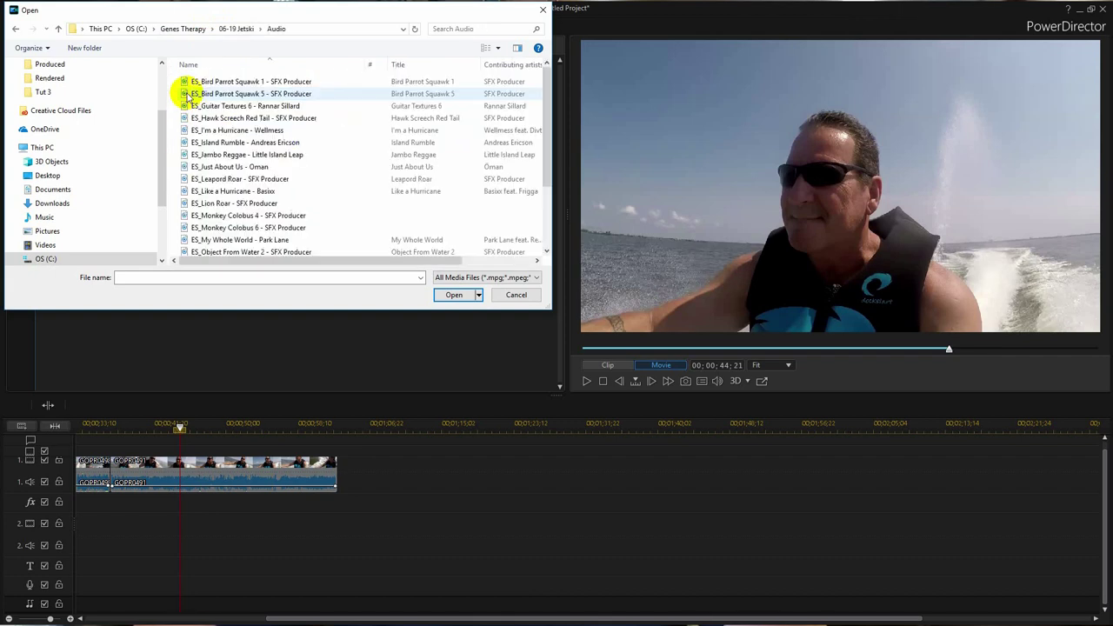
{"action": "left_click", "coordinate": [224, 157]}
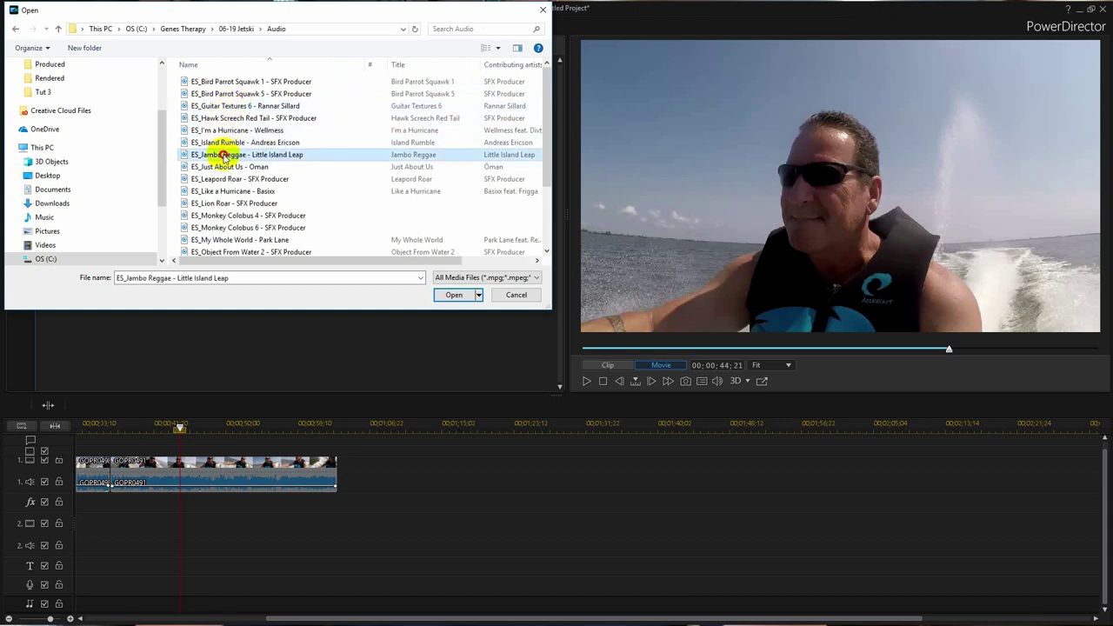
{"action": "left_click", "coordinate": [452, 295]}
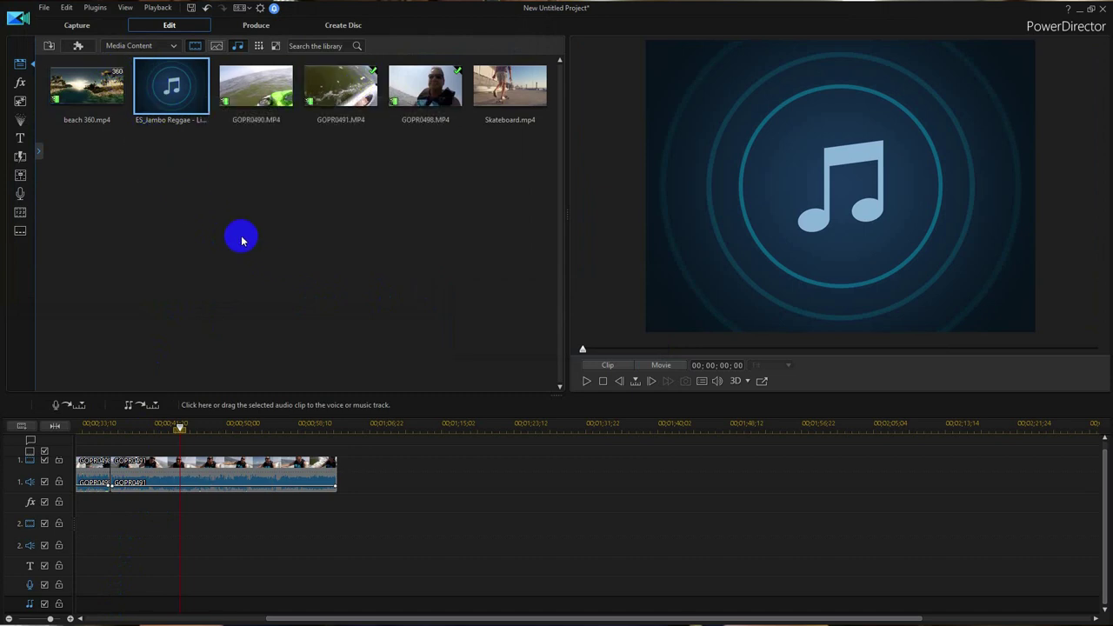
Place the ES_Jambo Reggae clip at the start of the music track, split it at 00;01;03;00 and delete the excess.
{"action": "left_click_drag", "start_coordinate": [170, 91], "coordinate": [69, 608]}
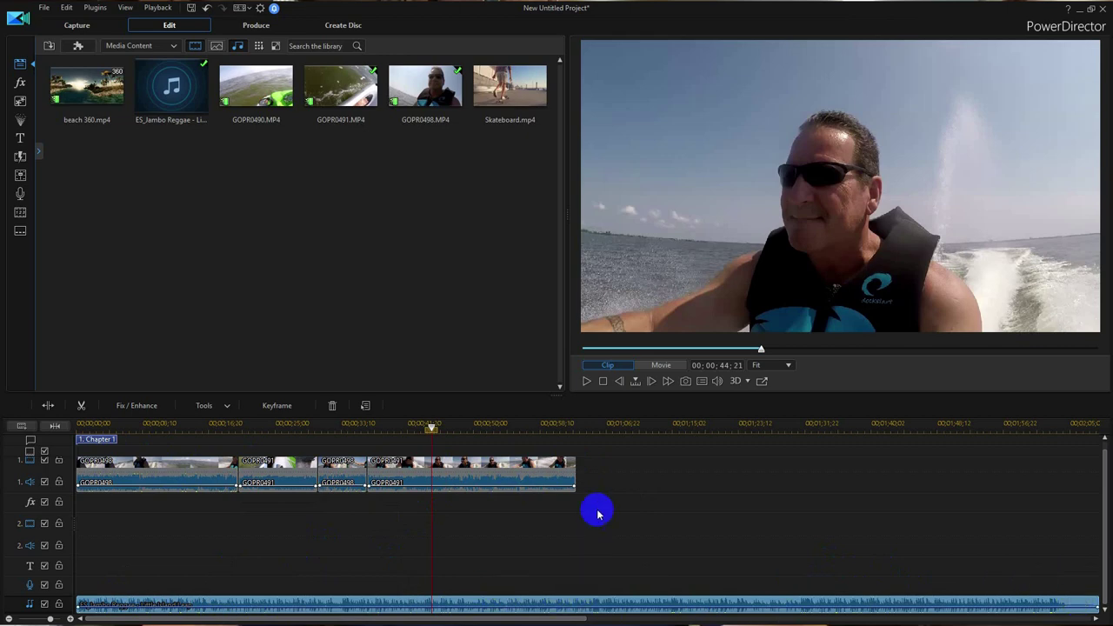
{"action": "left_click_drag", "start_coordinate": [432, 427], "coordinate": [585, 437]}
{"action": "left_click", "coordinate": [567, 603]}
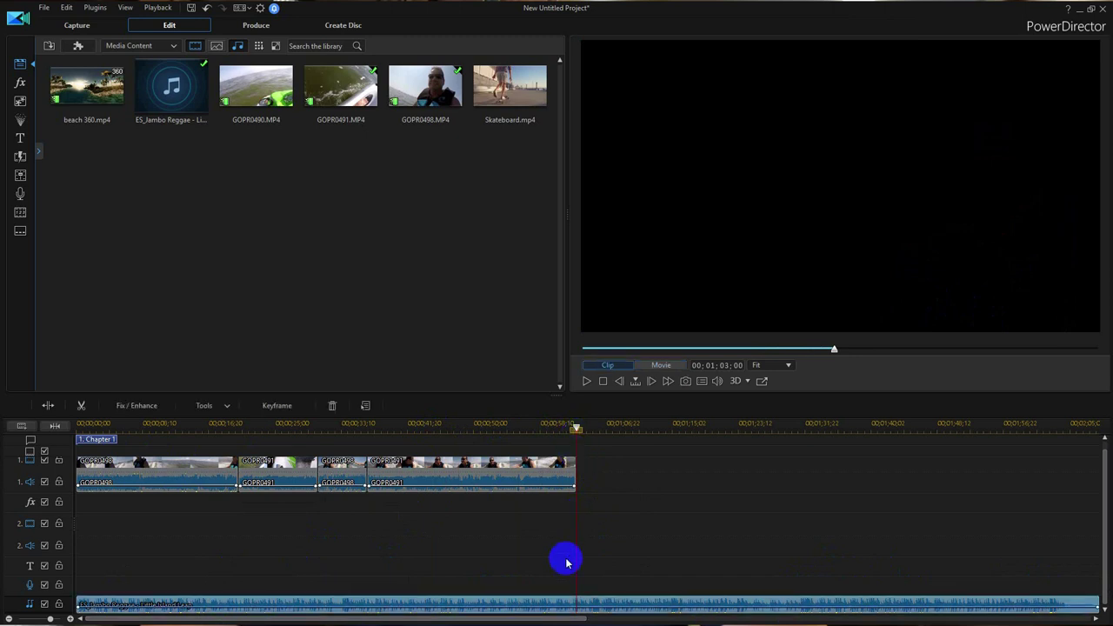
{"action": "left_click", "coordinate": [47, 405]}
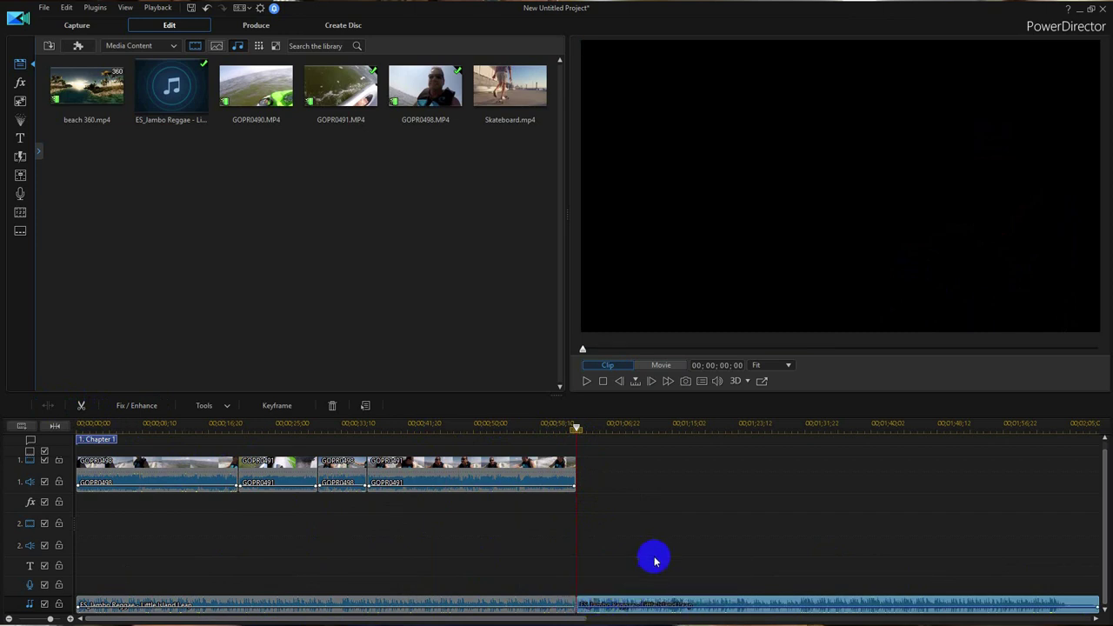
{"action": "key", "text": "Delete"}
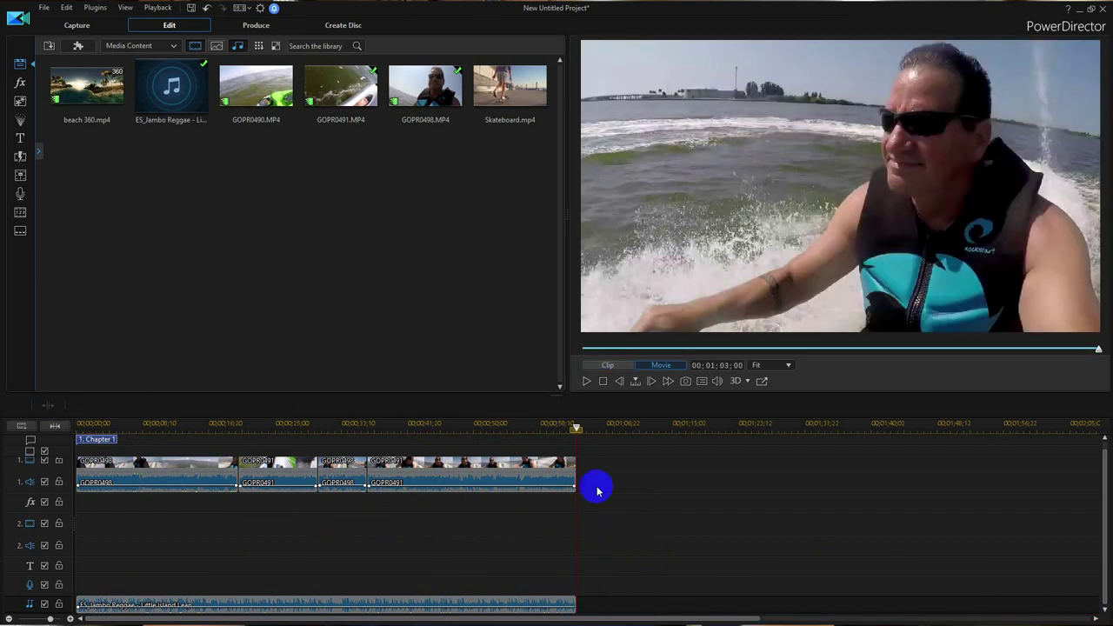
Play the movie from the beginning to hear the new music with the clip audio, and stop at the first GOPR0498 clip.
{"action": "left_click_drag", "start_coordinate": [577, 427], "coordinate": [69, 452]}
{"action": "key", "text": "space"}
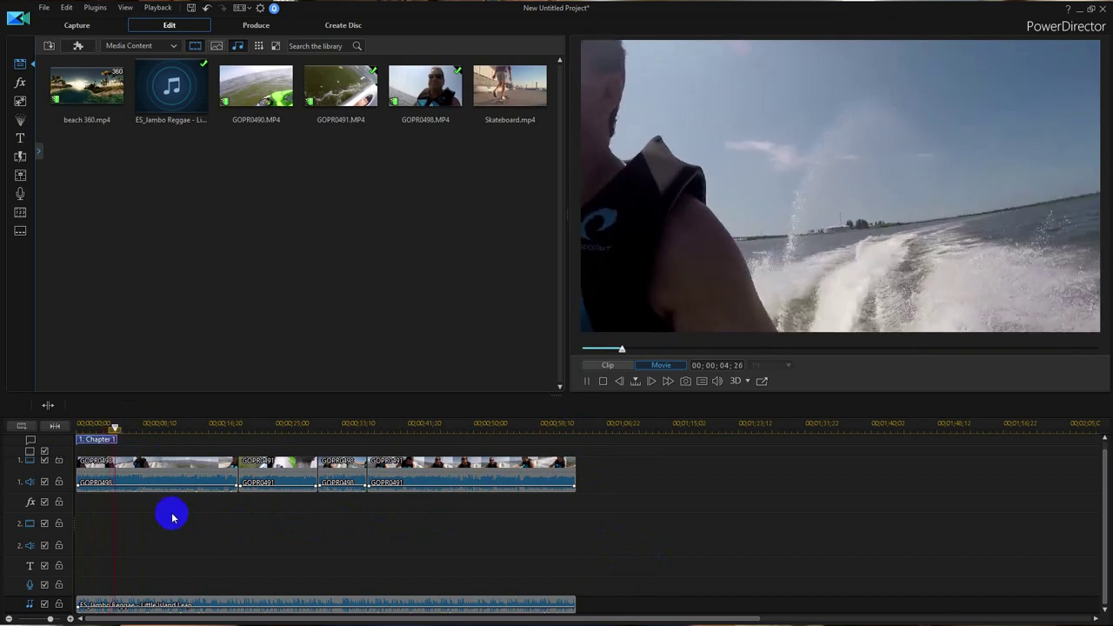
{"action": "left_click", "coordinate": [158, 483]}
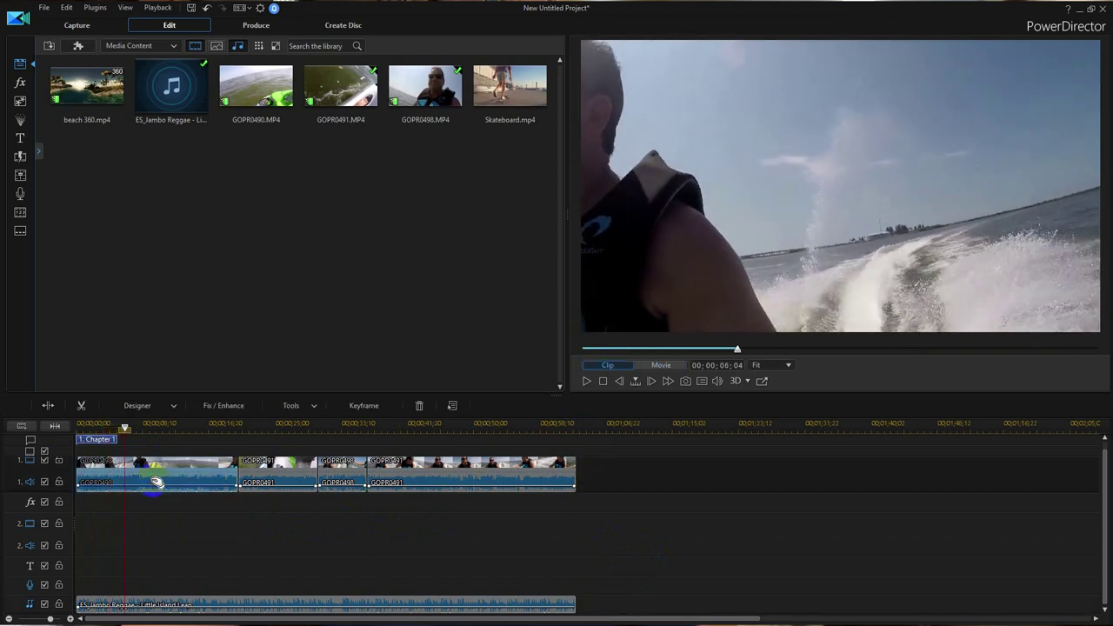
Mute the first GOPR0498 clip and resume playback to hear the music without its audio.
{"action": "right_click", "coordinate": [153, 484]}
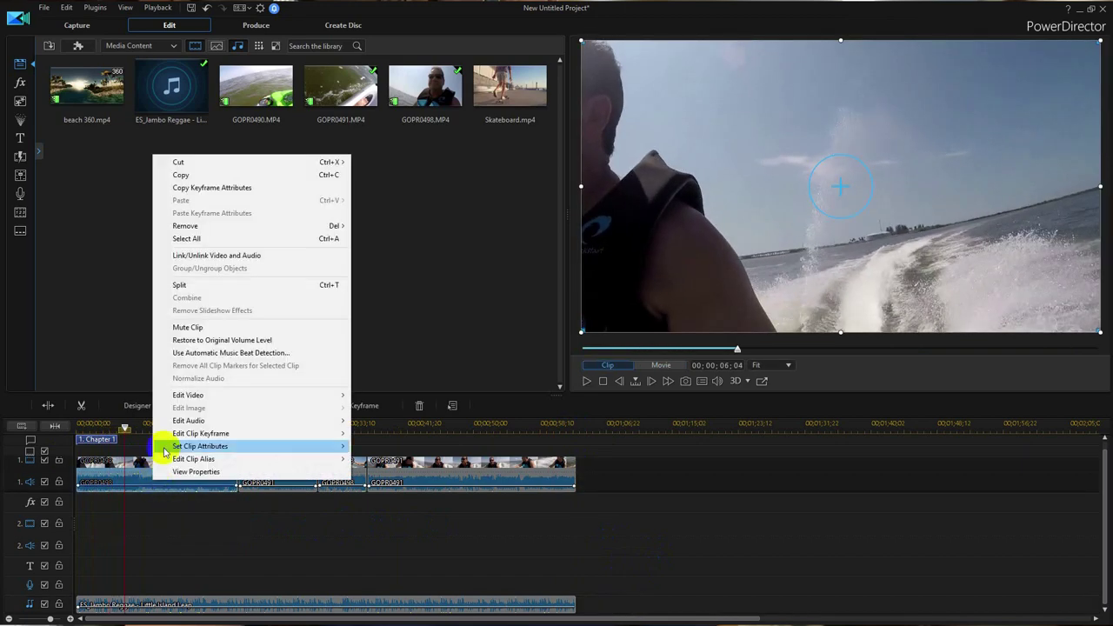
{"action": "left_click", "coordinate": [186, 329]}
{"action": "right_click", "coordinate": [163, 477]}
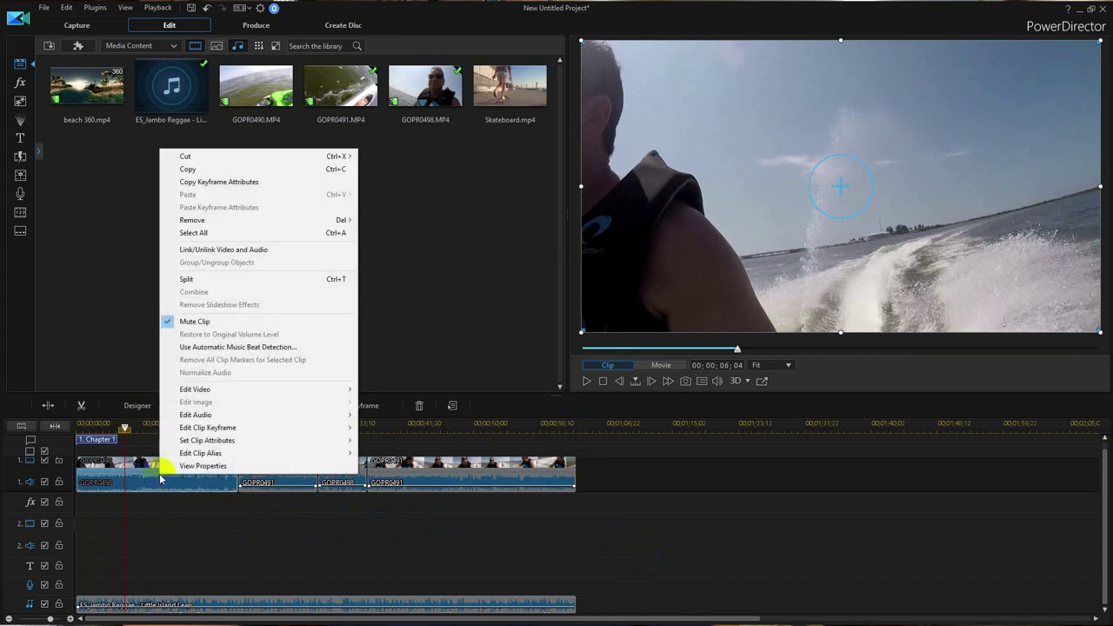
{"action": "left_click", "coordinate": [170, 487]}
{"action": "key", "text": "space"}
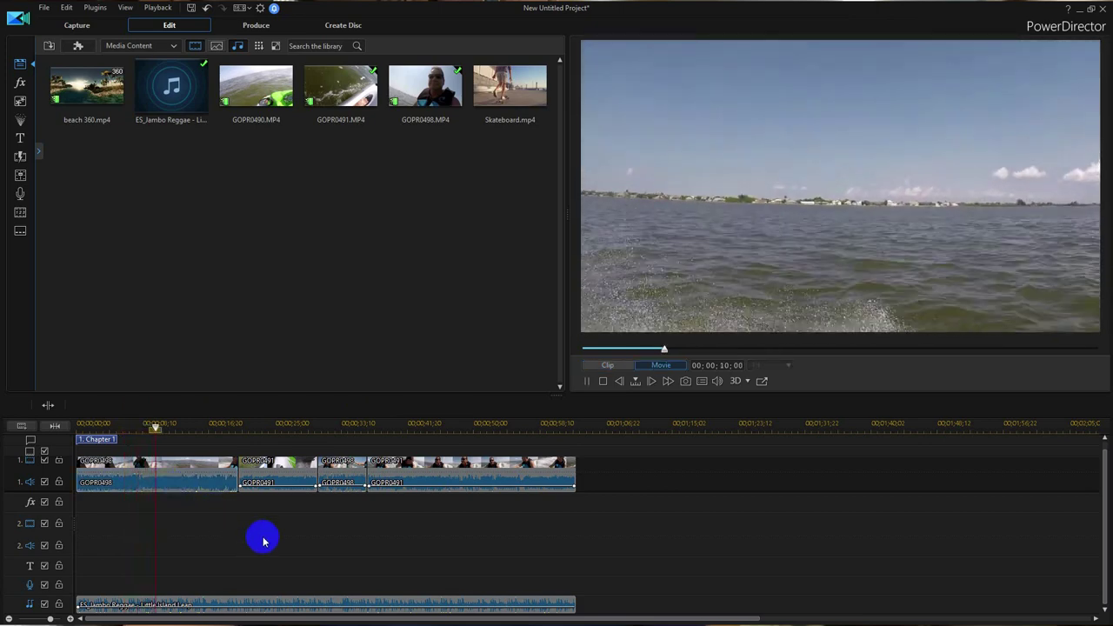
Delete the ES_Jambo Reggae clip from the music track.
{"action": "mouse_move", "coordinate": [282, 603]}
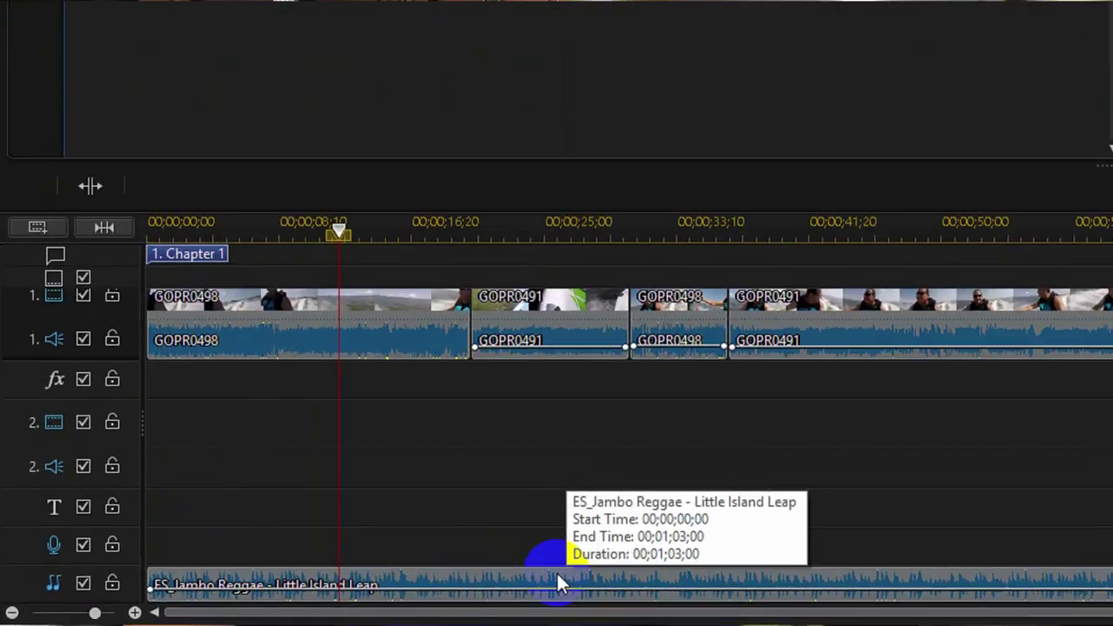
{"action": "left_click", "coordinate": [554, 576]}
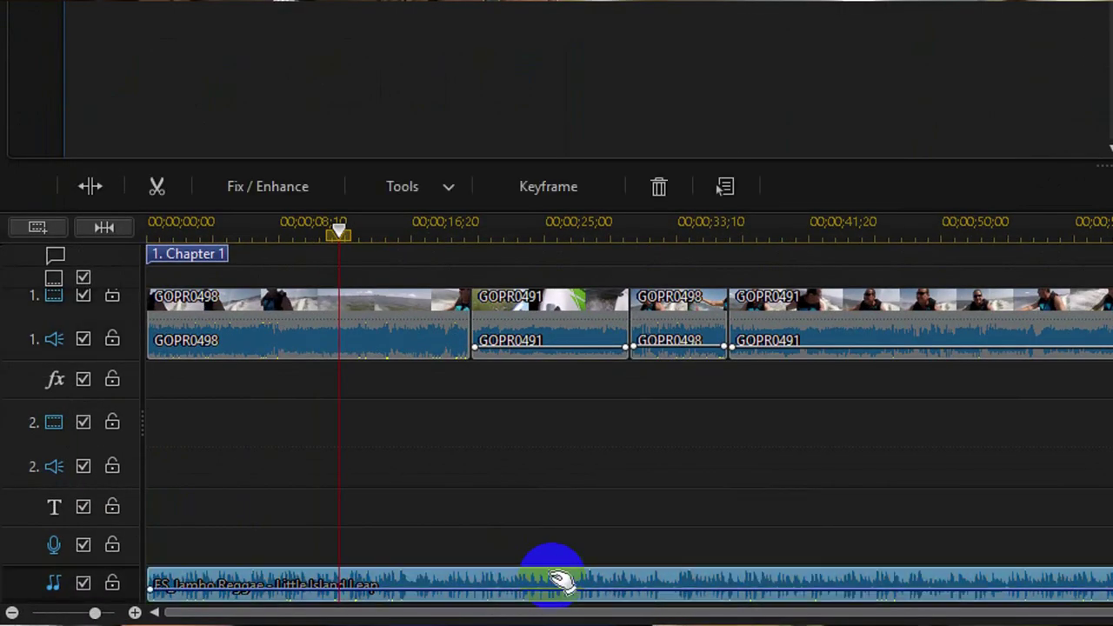
{"action": "key", "text": "Delete"}
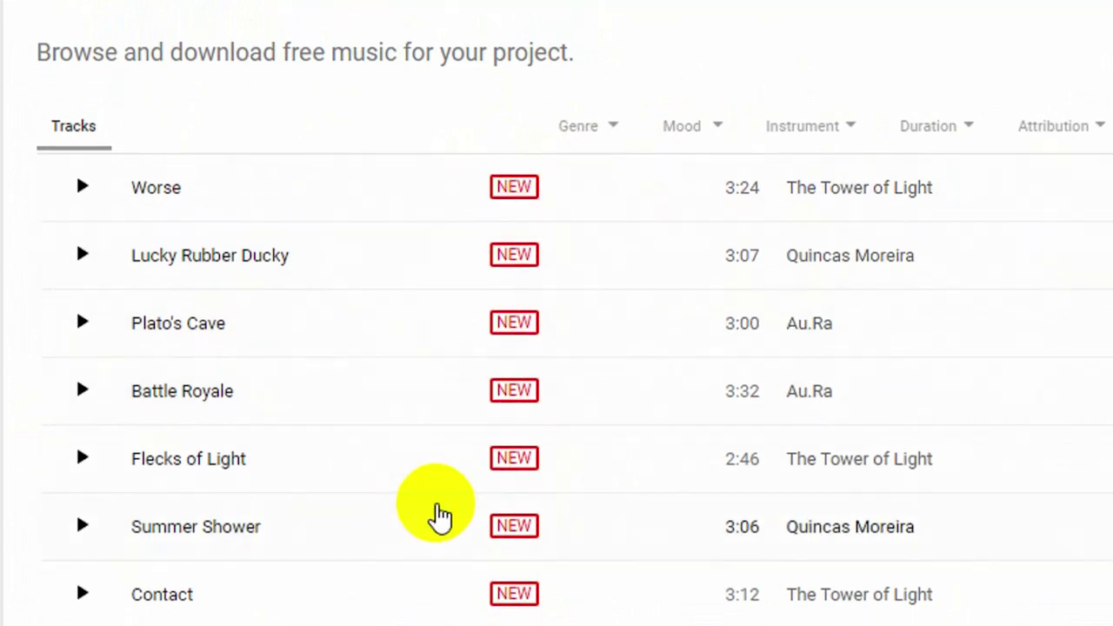
Switch to the online free music library, filter the tracks by the Jazz & Blues genre and look through the mood options.
{"action": "left_click", "coordinate": [591, 128]}
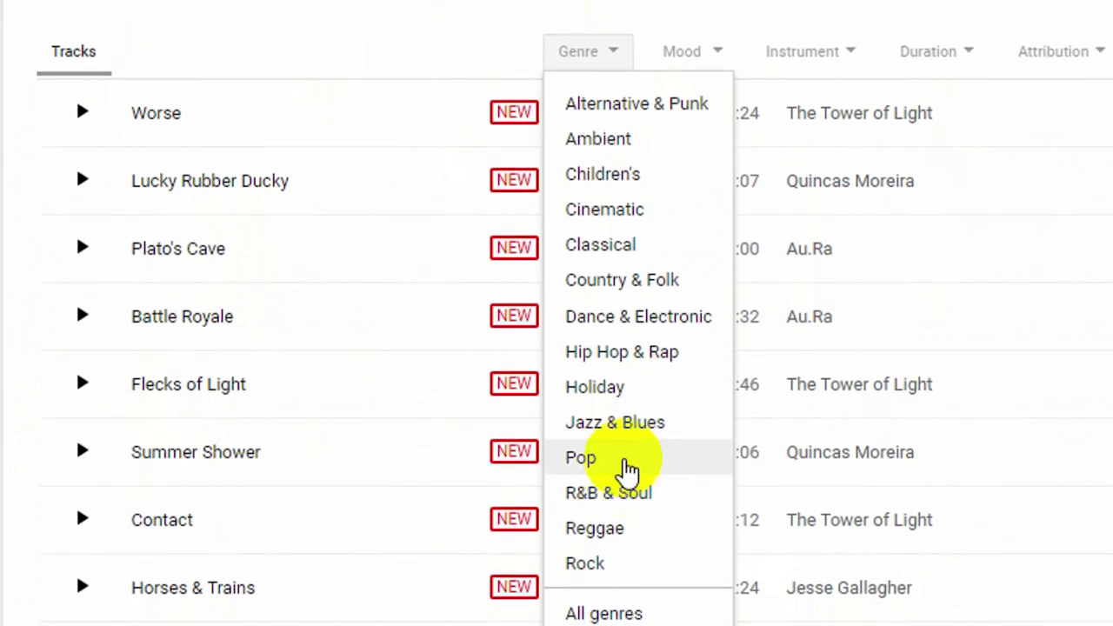
{"action": "left_click", "coordinate": [587, 426]}
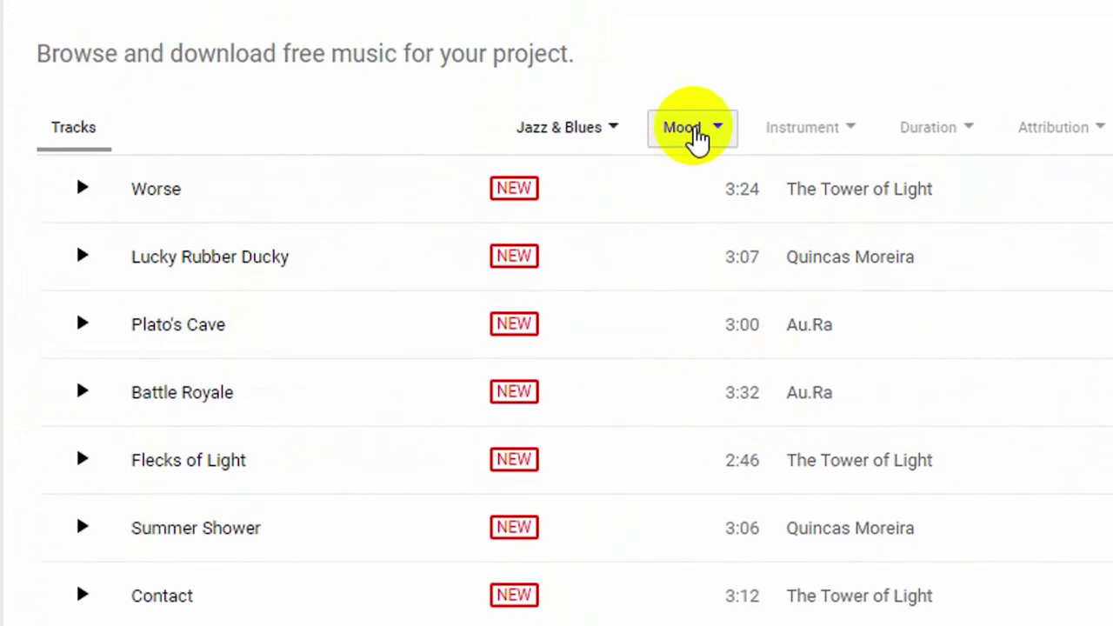
{"action": "left_click", "coordinate": [695, 139]}
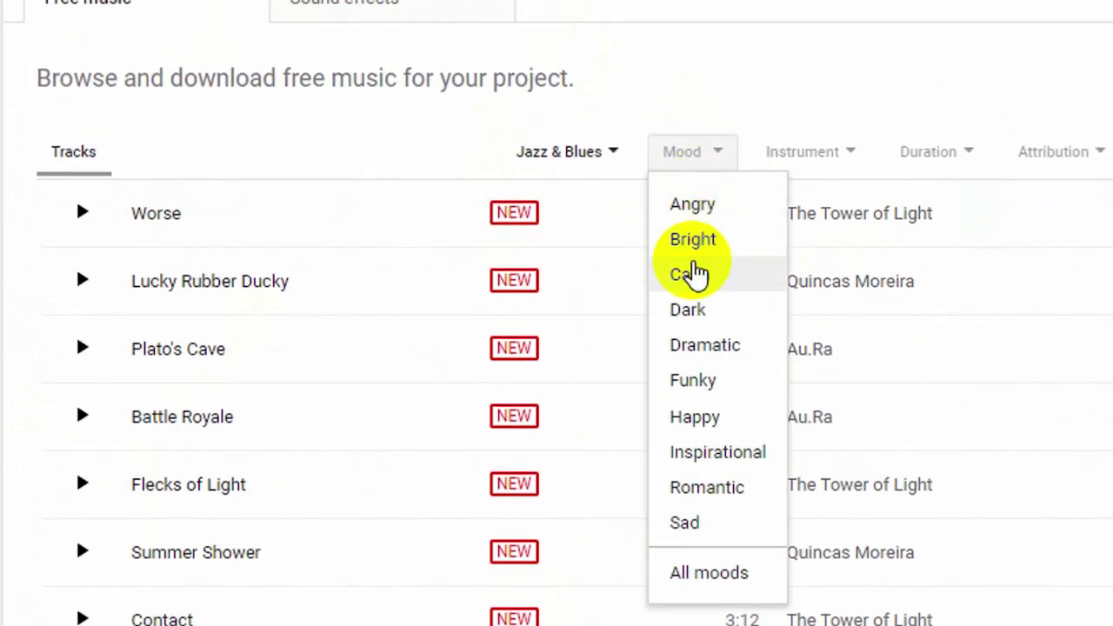
{"action": "left_click", "coordinate": [689, 276]}
Look through the remaining filters, including the attribution options, and expand the Blues Infusion track to read its usage terms.
{"action": "left_click", "coordinate": [802, 161]}
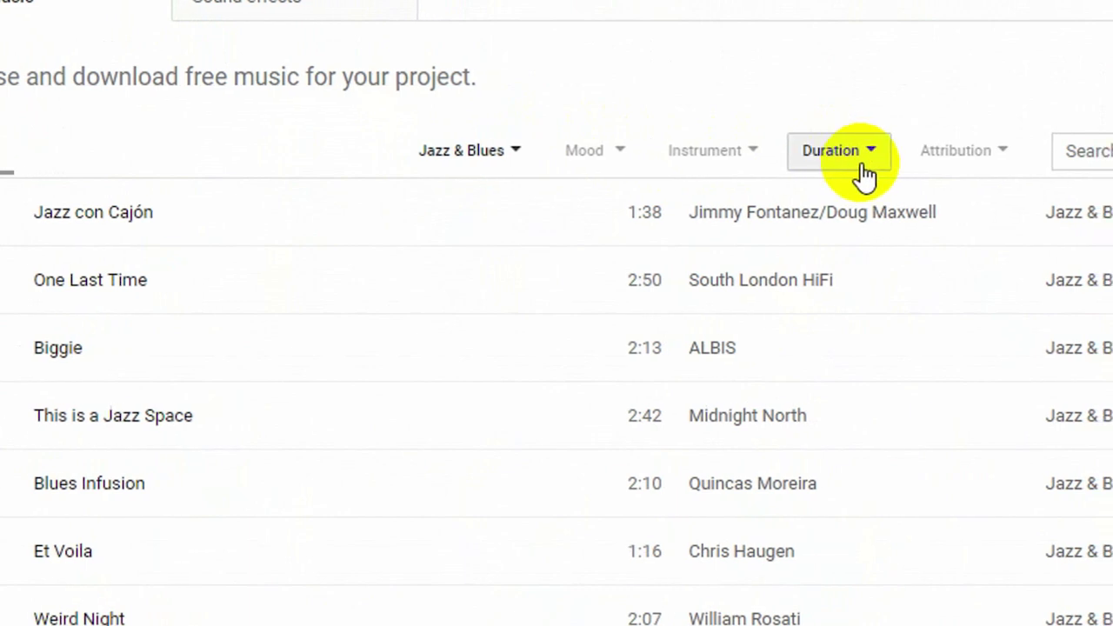
{"action": "left_click", "coordinate": [952, 153]}
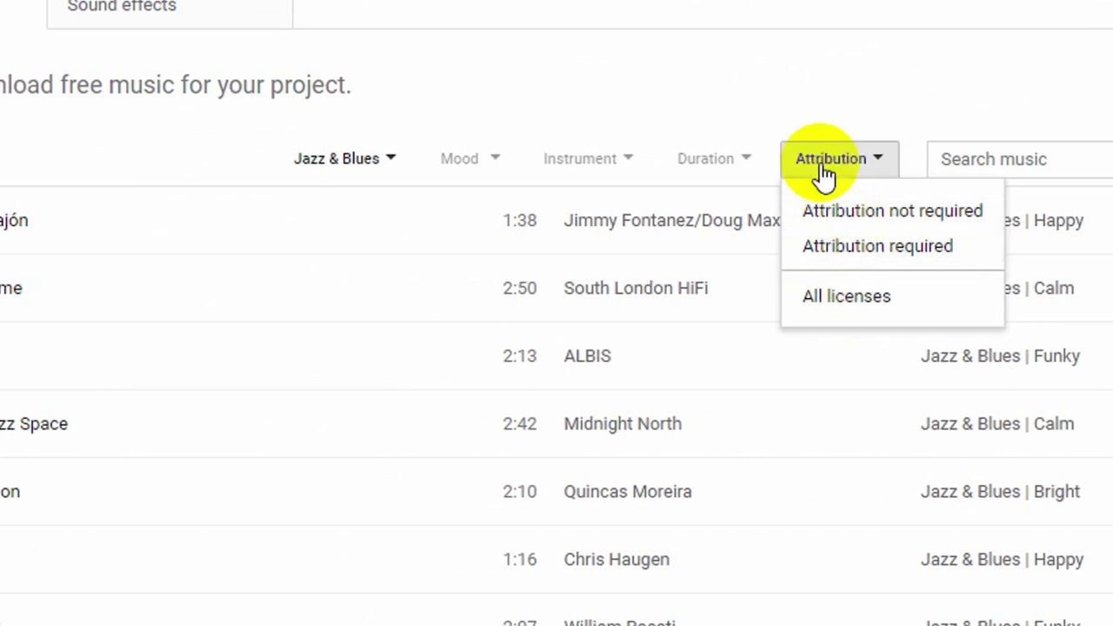
{"action": "left_click", "coordinate": [808, 126]}
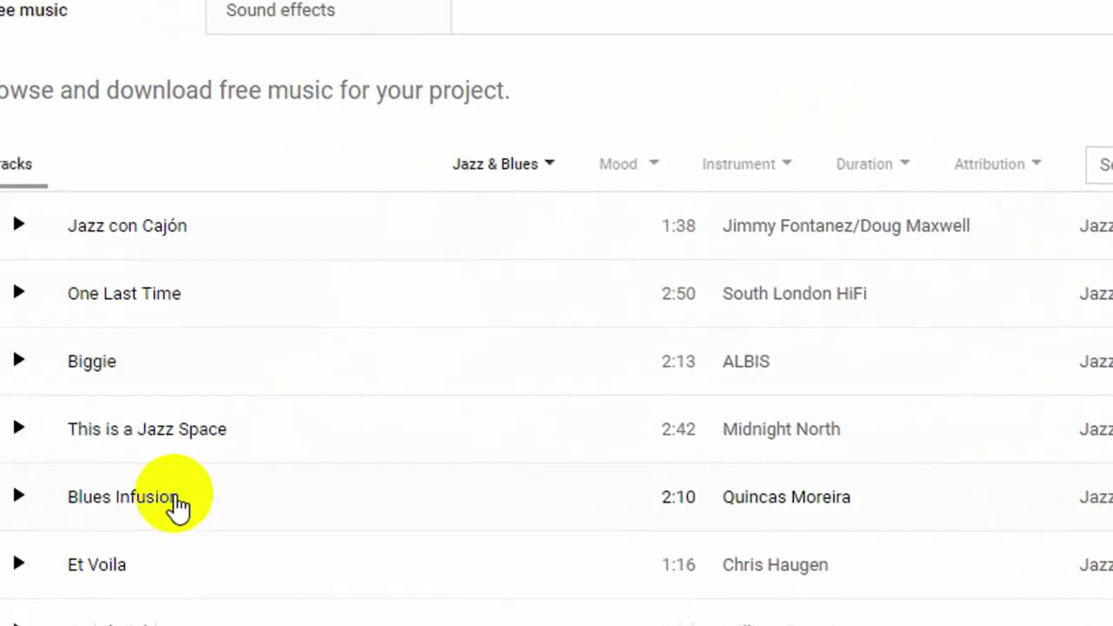
{"action": "left_click", "coordinate": [44, 530]}
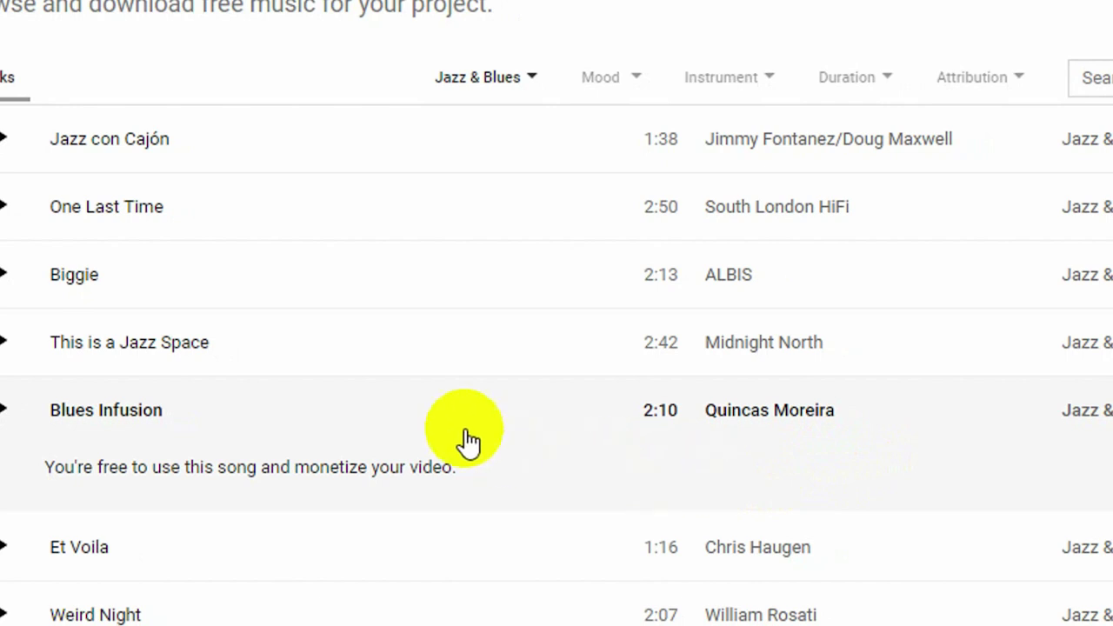
Expand several Jazz & Blues tracks, from Biggie through Bridges, to read the usage terms of each.
{"action": "left_click", "coordinate": [318, 365]}
{"action": "left_click", "coordinate": [336, 269]}
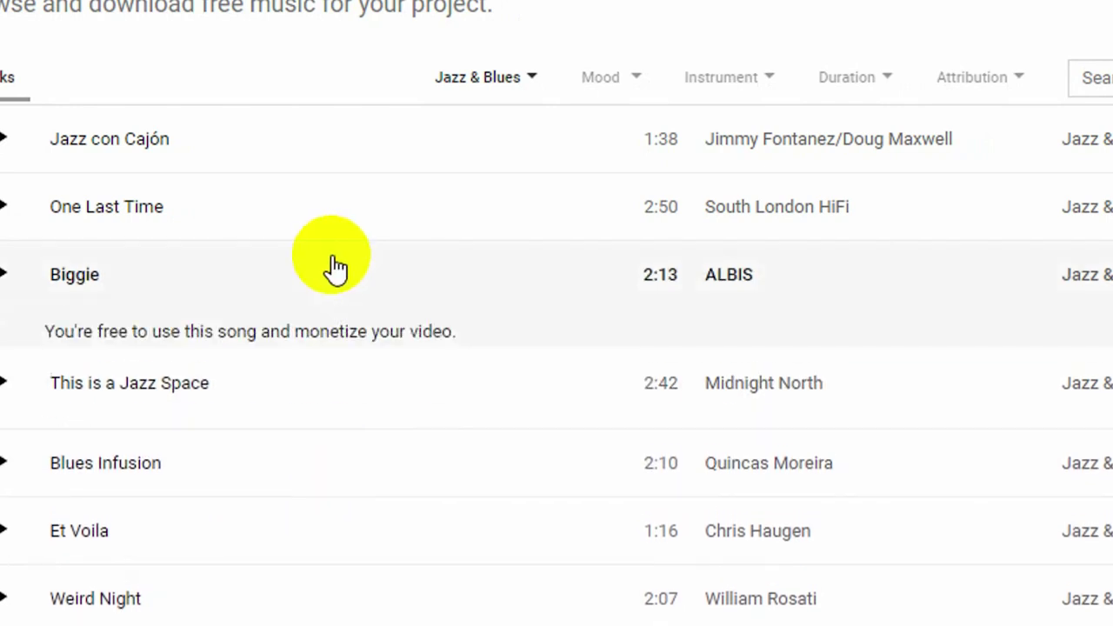
{"action": "left_click", "coordinate": [339, 550]}
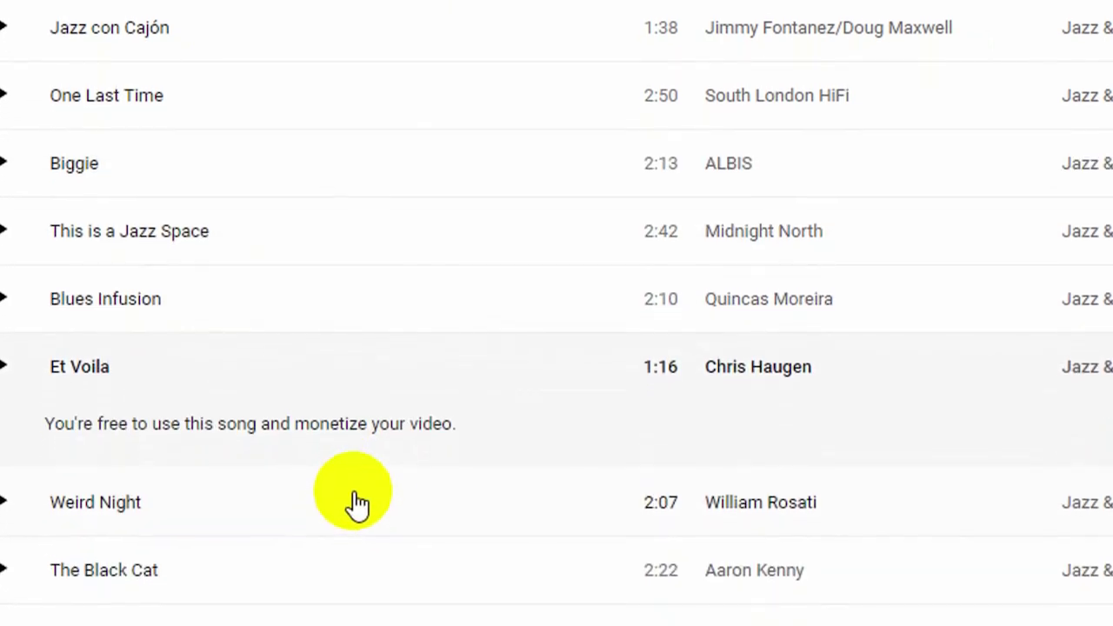
{"action": "left_click", "coordinate": [326, 454]}
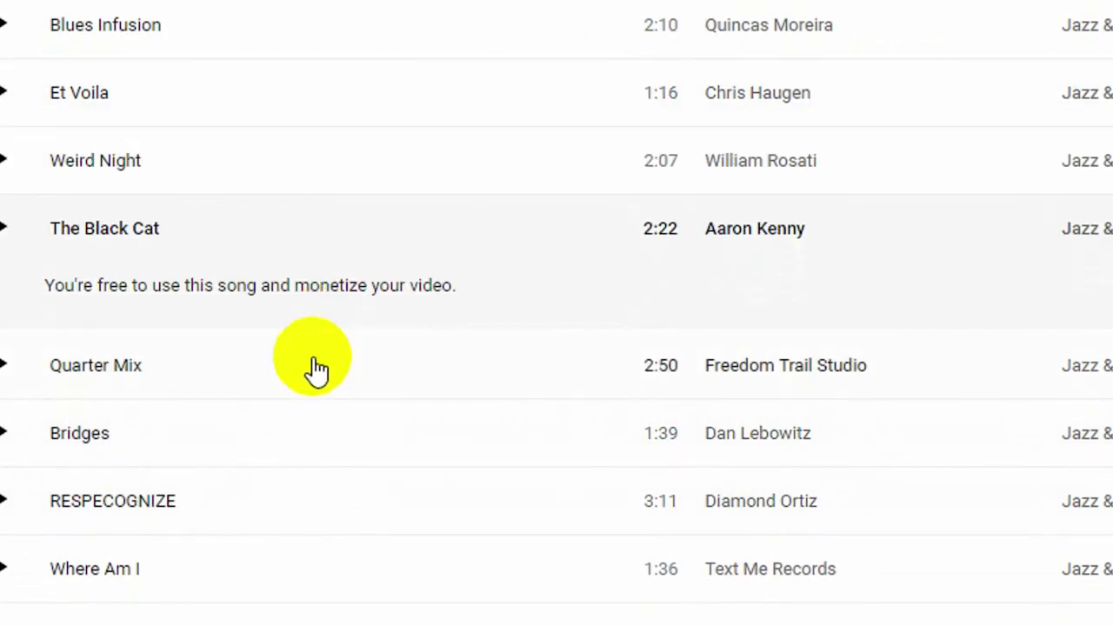
{"action": "left_click", "coordinate": [324, 372]}
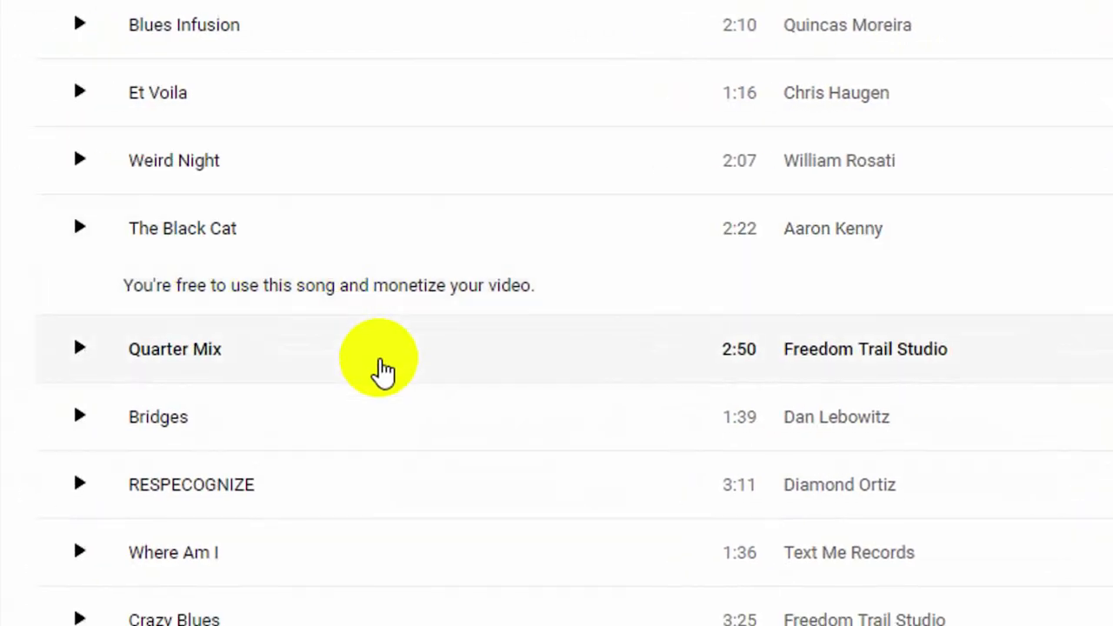
{"action": "left_click", "coordinate": [373, 425]}
Read the usage terms of RESPECOGNIZE, Crazy Blues, Sunshine Samba and Olde Salooner Blues in the track list.
{"action": "left_click", "coordinate": [422, 503]}
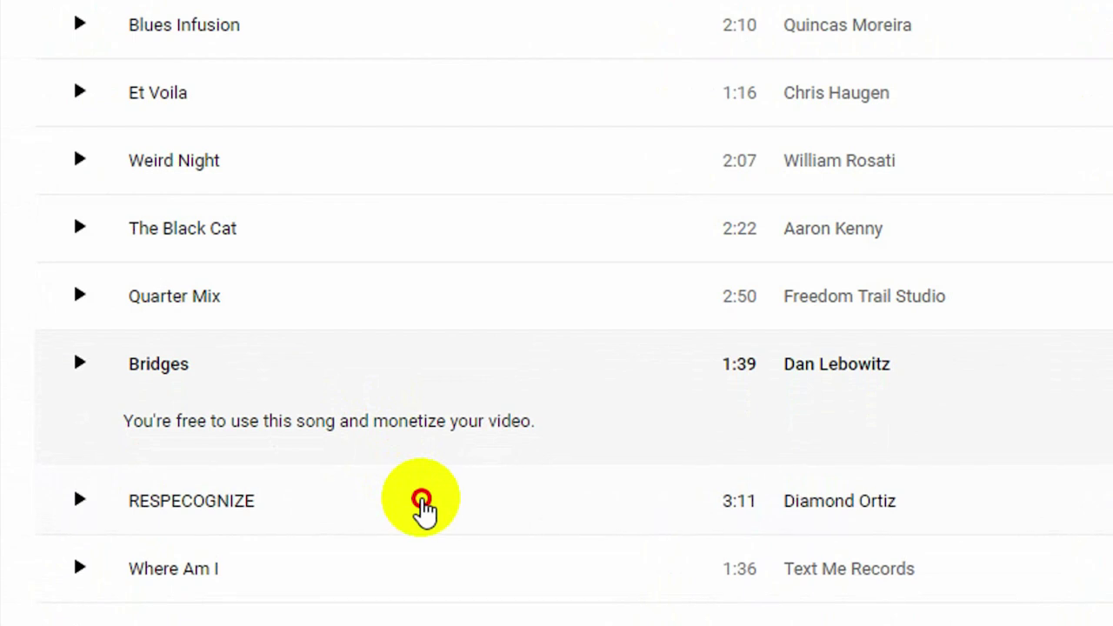
{"action": "scroll", "coordinate": [500, 553], "scroll_direction": "down", "scroll_amount": 3}
{"action": "left_click", "coordinate": [397, 377]}
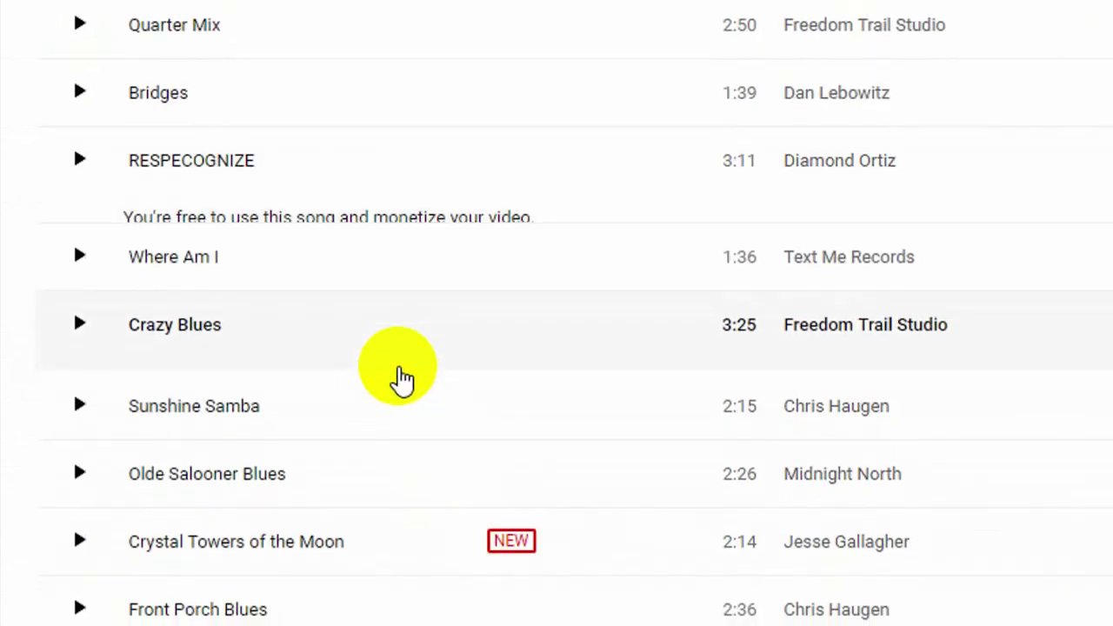
{"action": "left_click", "coordinate": [397, 460]}
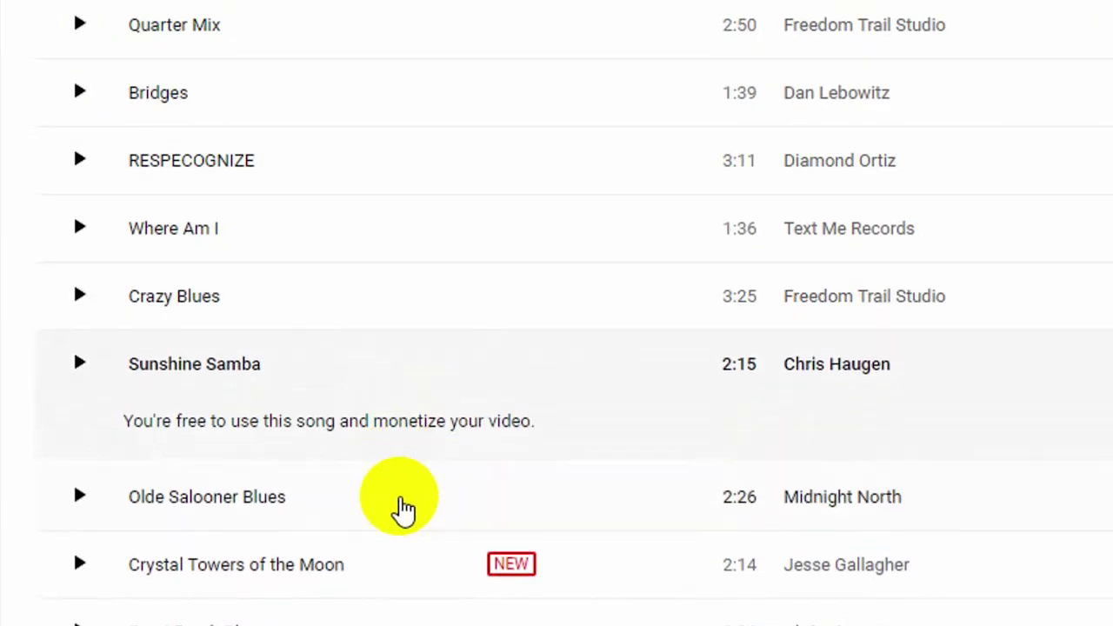
{"action": "left_click", "coordinate": [404, 517]}
{"action": "scroll", "coordinate": [434, 536], "scroll_direction": "down", "scroll_amount": 3}
Expand the Crystal Towers of the Moon track to read its usage terms and preview the song.
{"action": "left_click", "coordinate": [388, 298]}
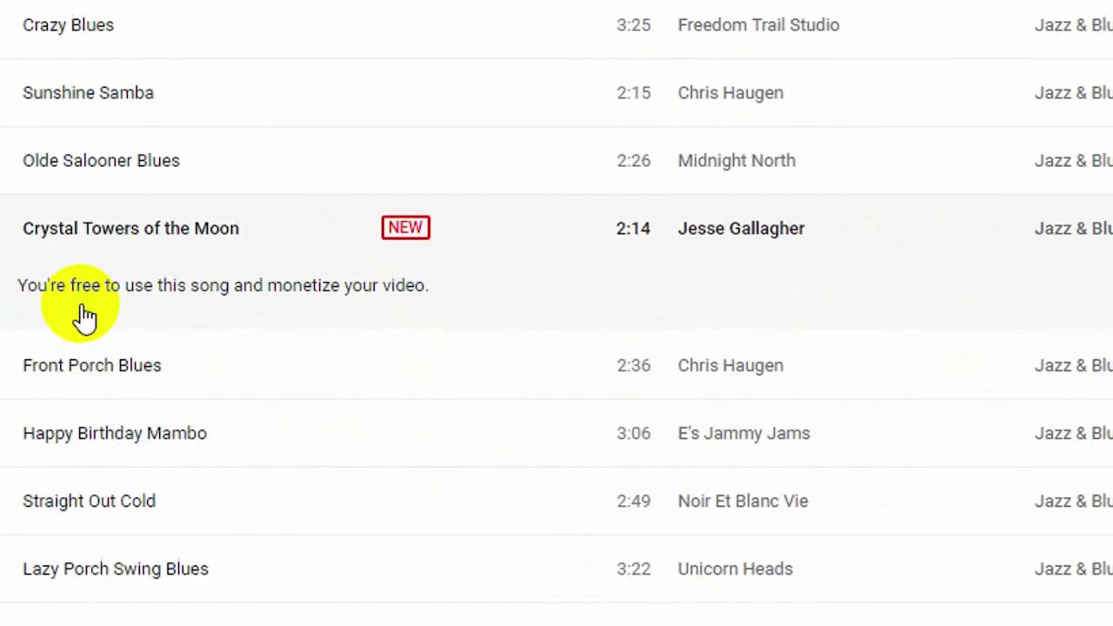
{"action": "left_click", "coordinate": [263, 230]}
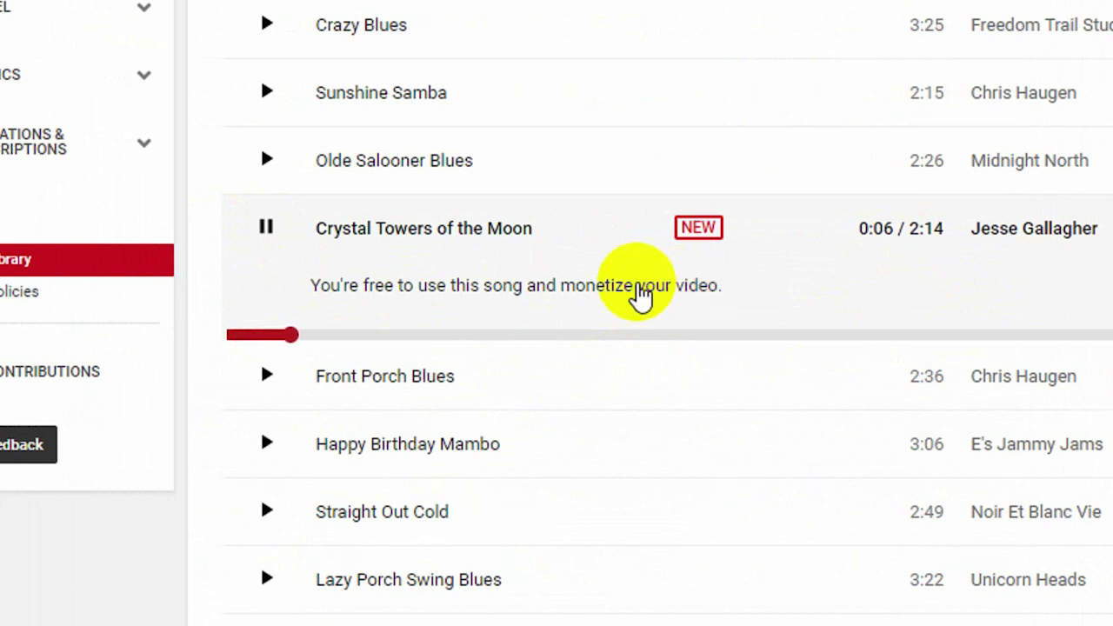
{"action": "left_click", "coordinate": [271, 228]}
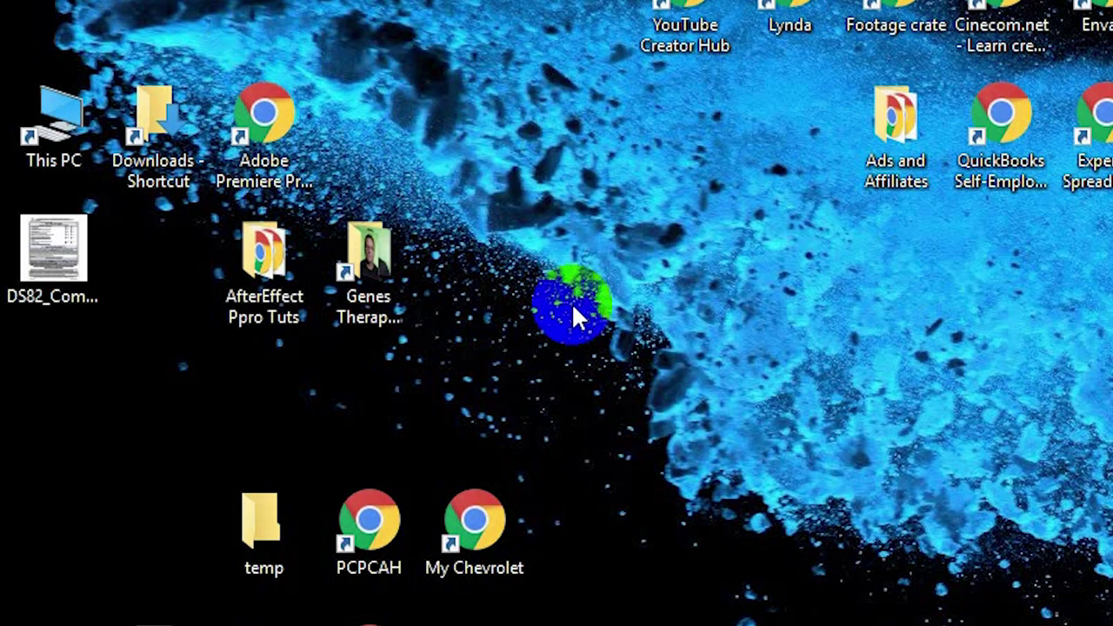
Switch to the desktop, open the Downloads folder and reposition its window to check the downloaded Crystal Towers of the Moon file.
{"action": "double_click", "coordinate": [147, 130]}
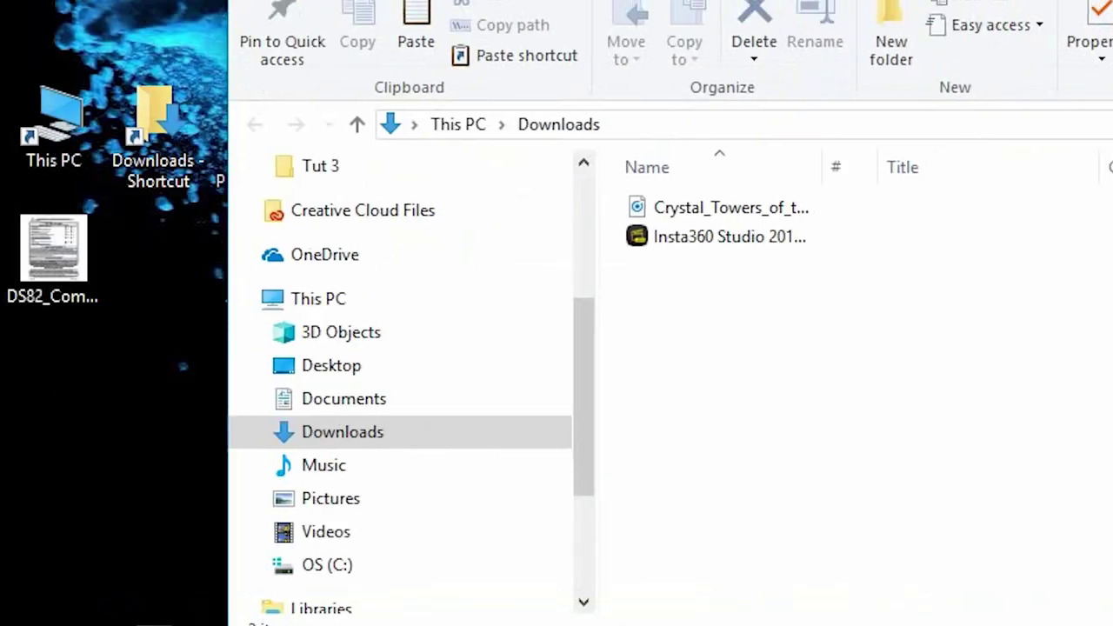
{"action": "left_click_drag", "start_coordinate": [1104, 7], "coordinate": [974, 224]}
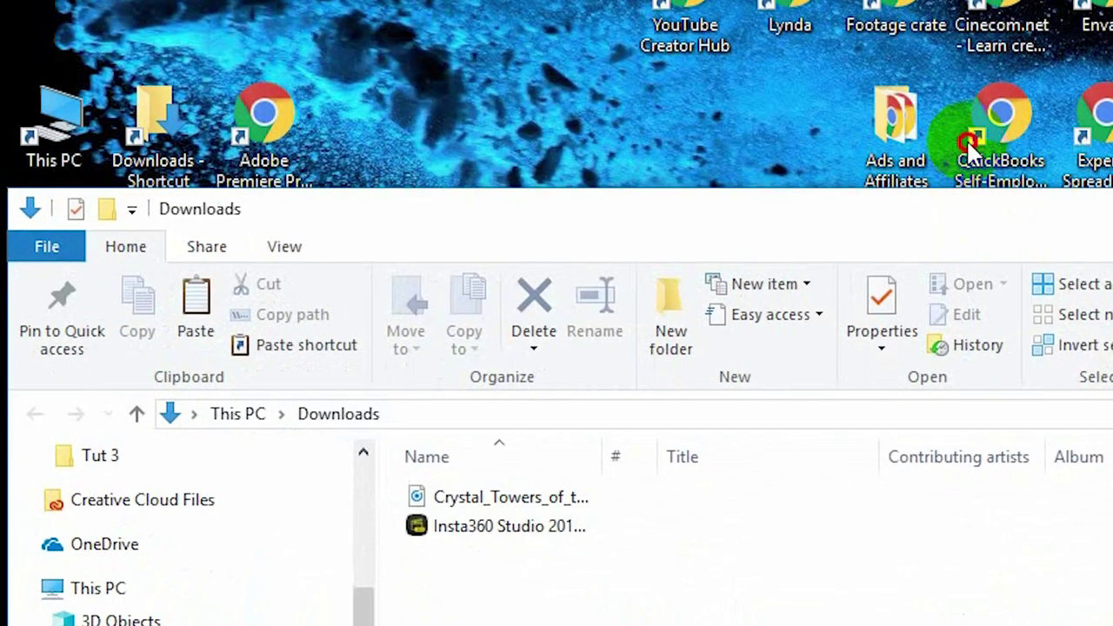
{"action": "left_click_drag", "start_coordinate": [982, 224], "coordinate": [944, 159]}
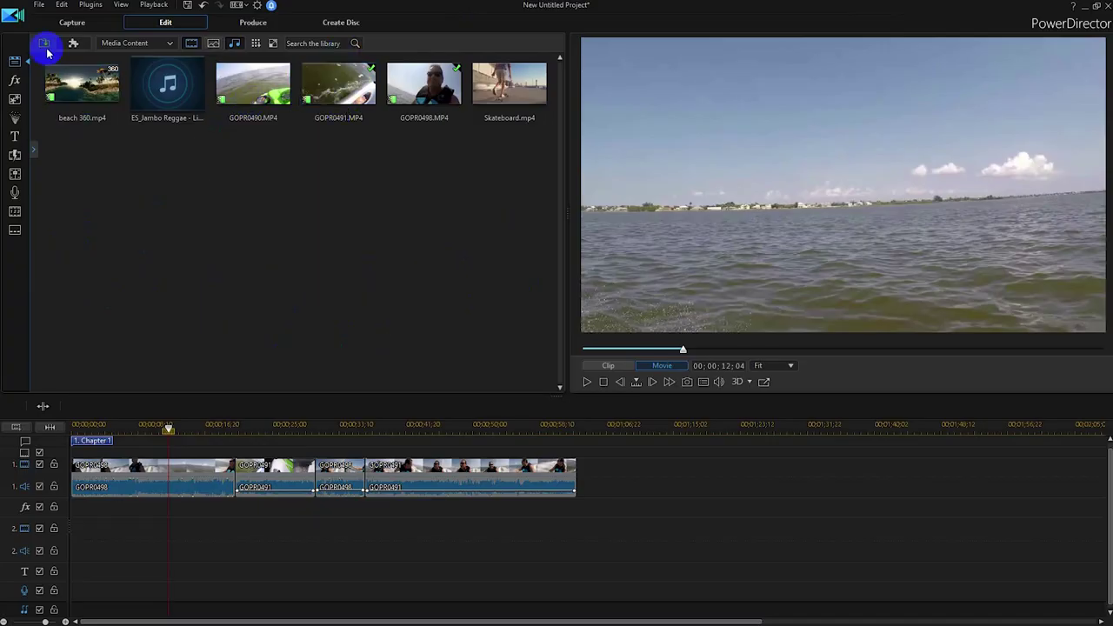
In PowerDirector, import the Crystal_Towers_of_the_Moon audio file from Downloads and place it at the start of the music track.
{"action": "left_click", "coordinate": [42, 42]}
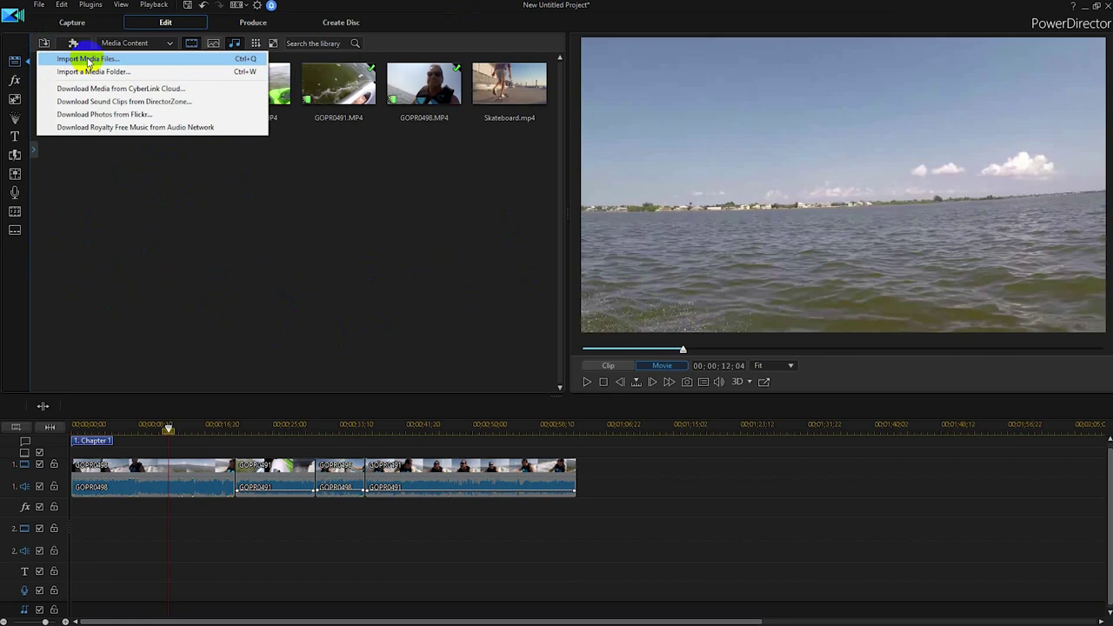
{"action": "left_click", "coordinate": [88, 60]}
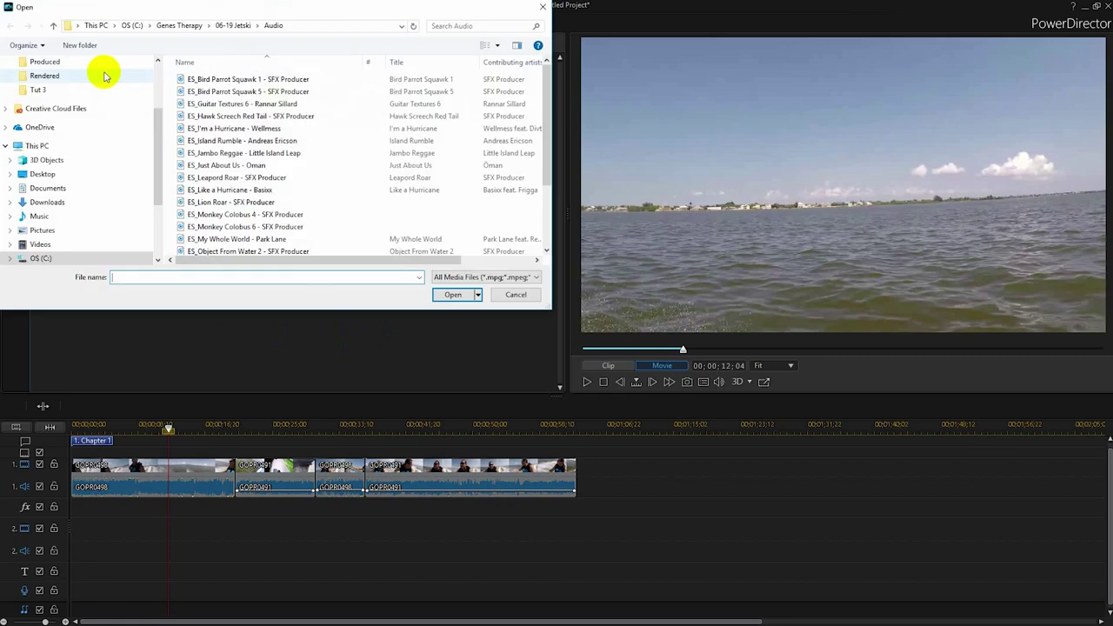
{"action": "left_click", "coordinate": [51, 203]}
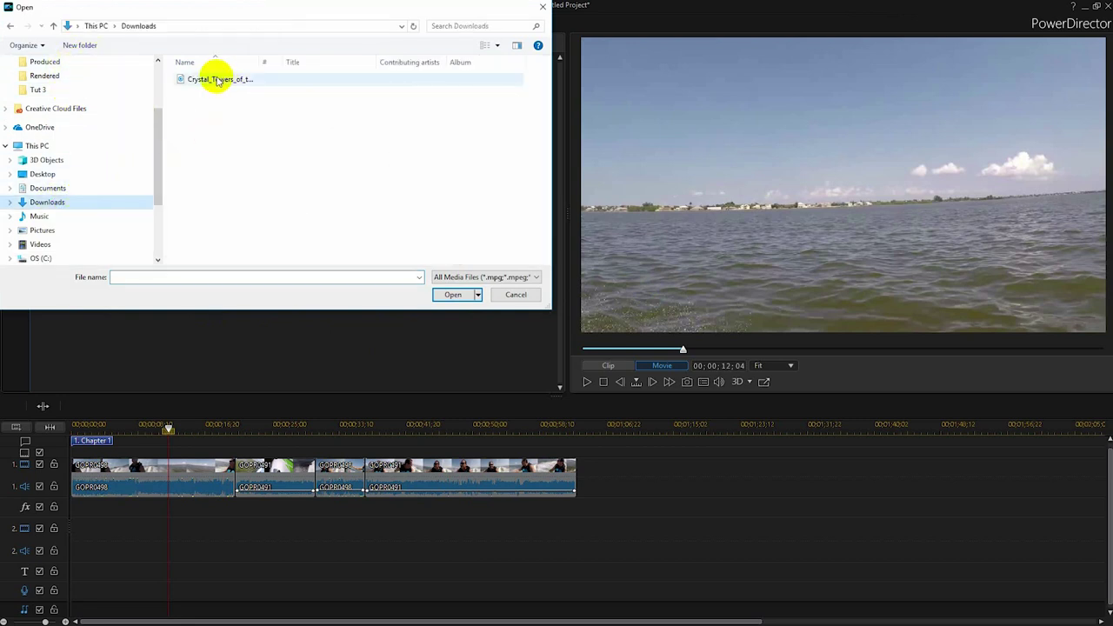
{"action": "left_click", "coordinate": [453, 294]}
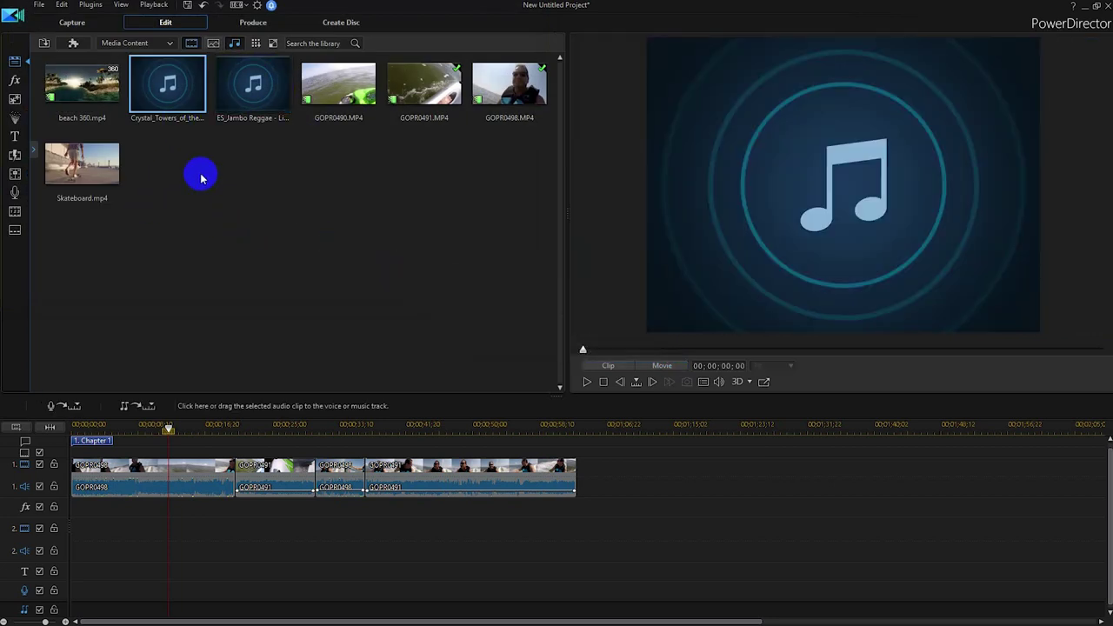
{"action": "left_click_drag", "start_coordinate": [168, 94], "coordinate": [168, 114]}
{"action": "left_click_drag", "start_coordinate": [168, 376], "coordinate": [71, 607]}
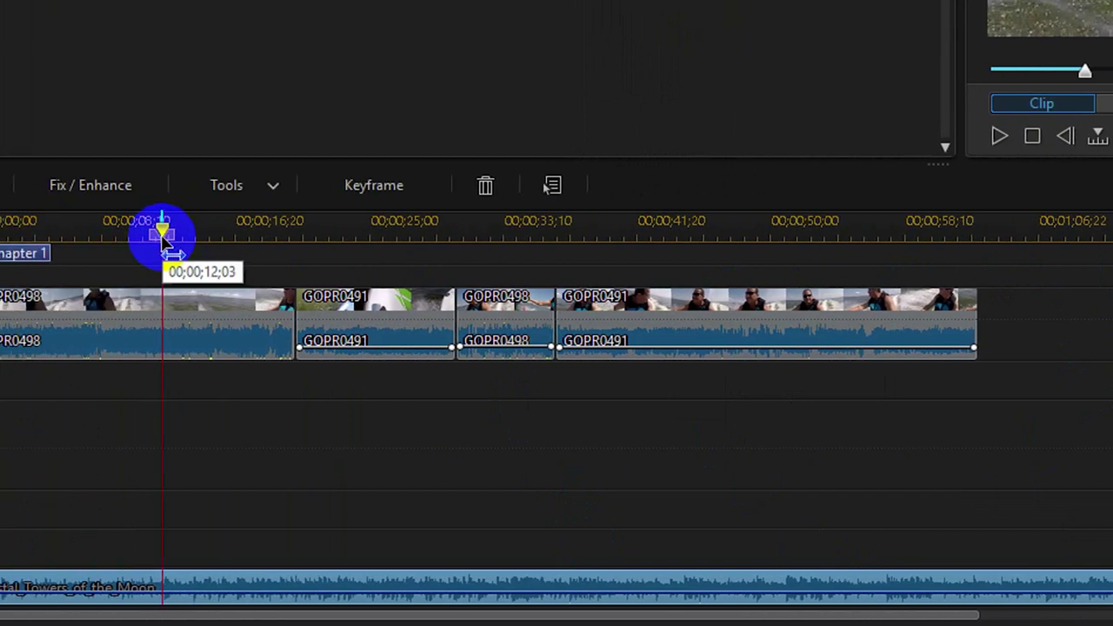
Split the Crystal_Towers_of_the_Moon music at the end of the last video clip and delete the excess part.
{"action": "left_click_drag", "start_coordinate": [205, 231], "coordinate": [1040, 298]}
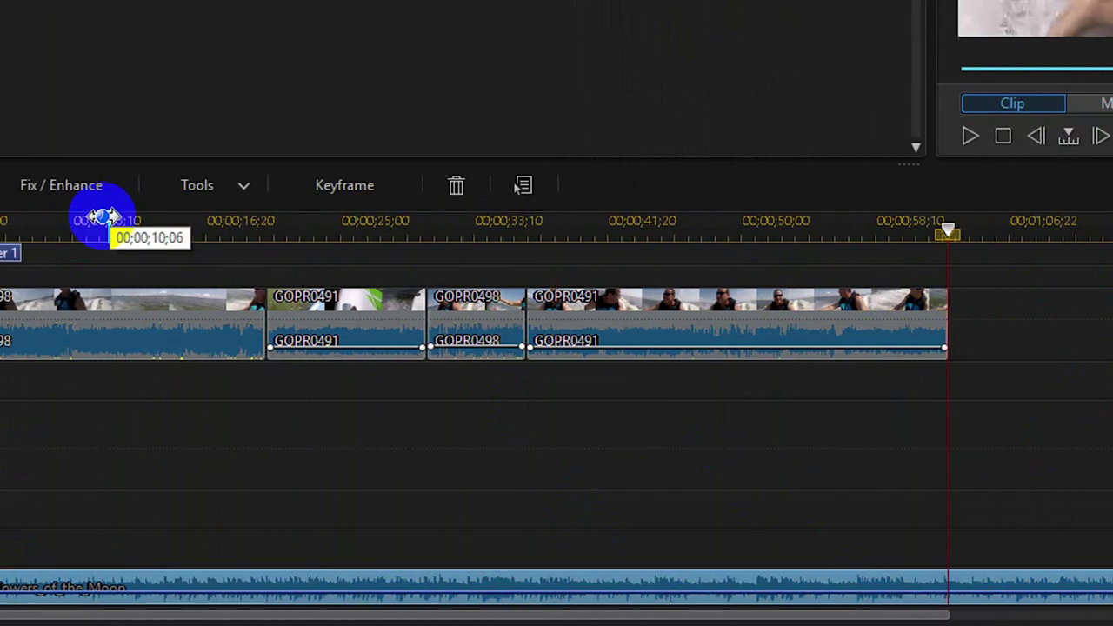
{"action": "left_click", "coordinate": [93, 184]}
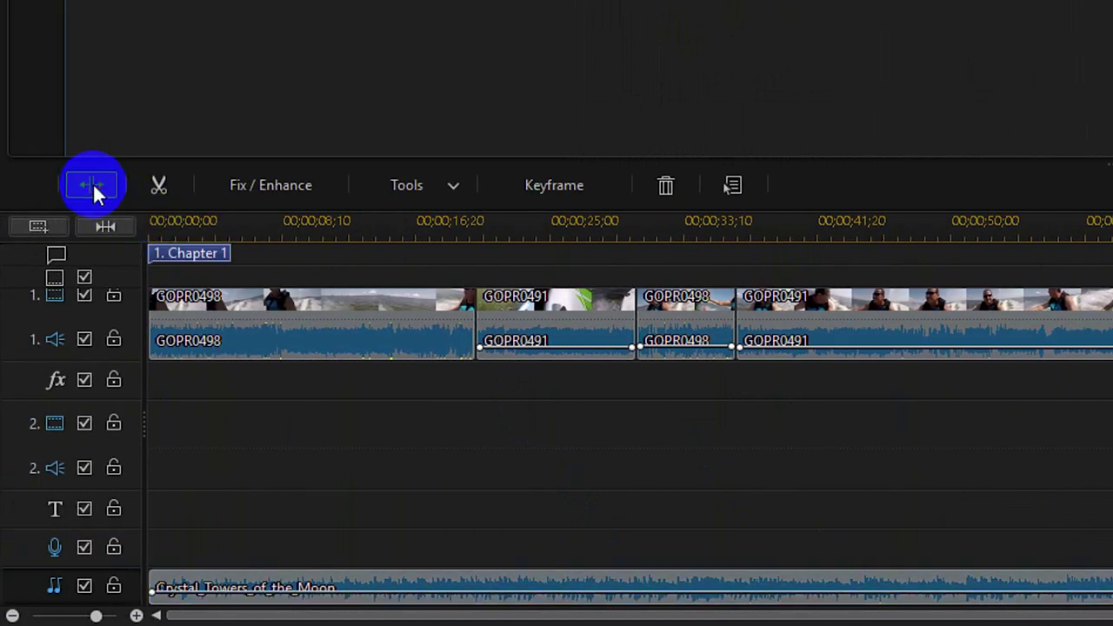
{"action": "left_click", "coordinate": [961, 430]}
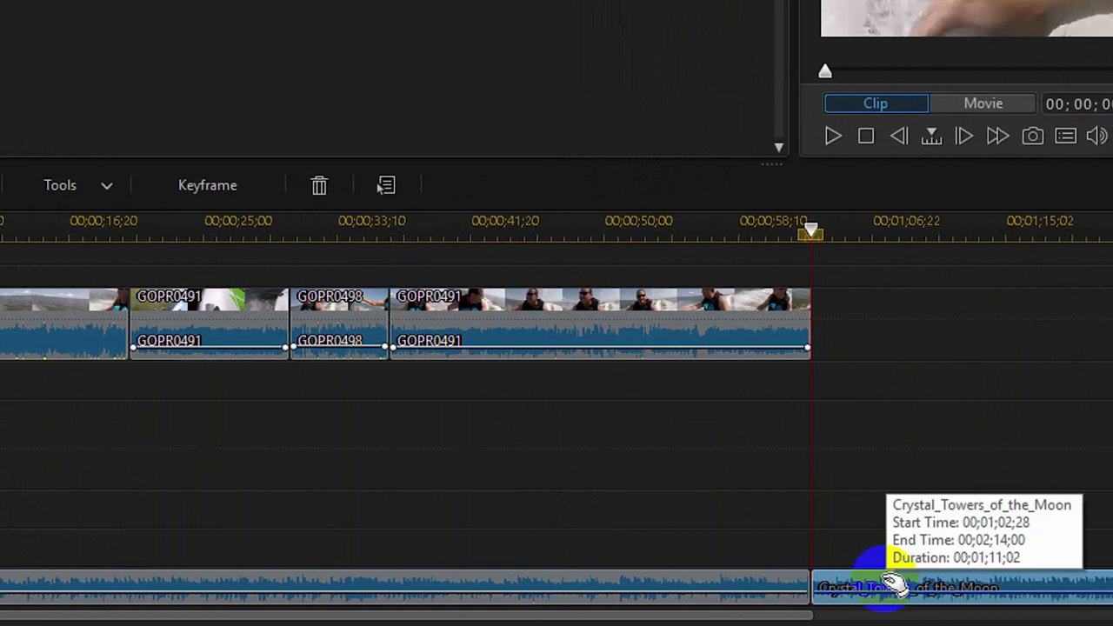
{"action": "key", "text": "Delete"}
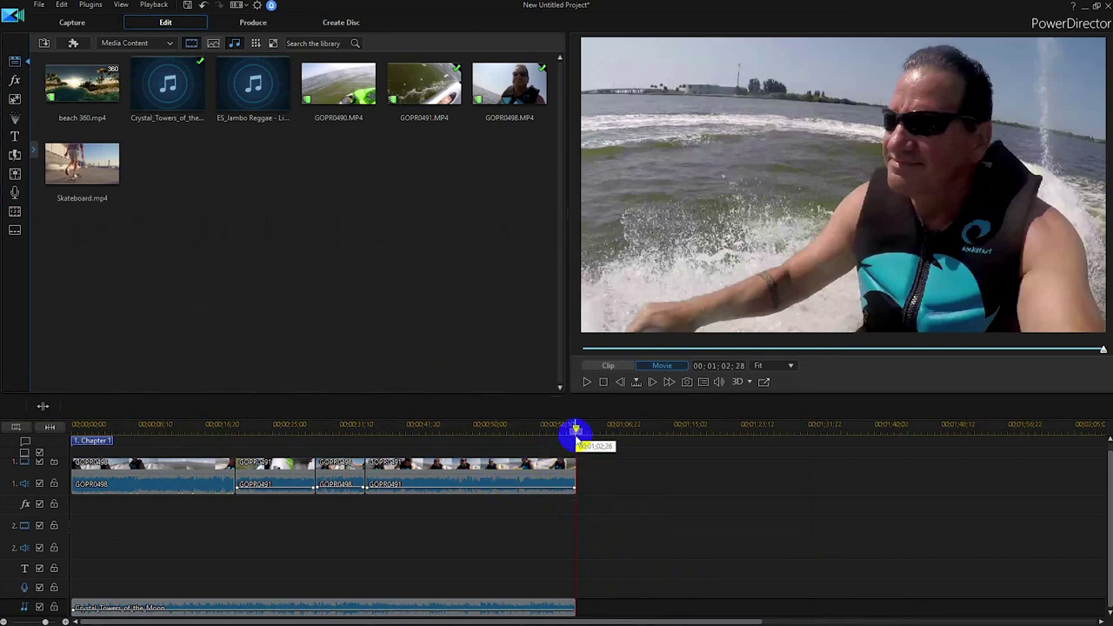
Play the movie with its new background music, and look over the Produce output settings before returning to editing.
{"action": "key", "text": "space"}
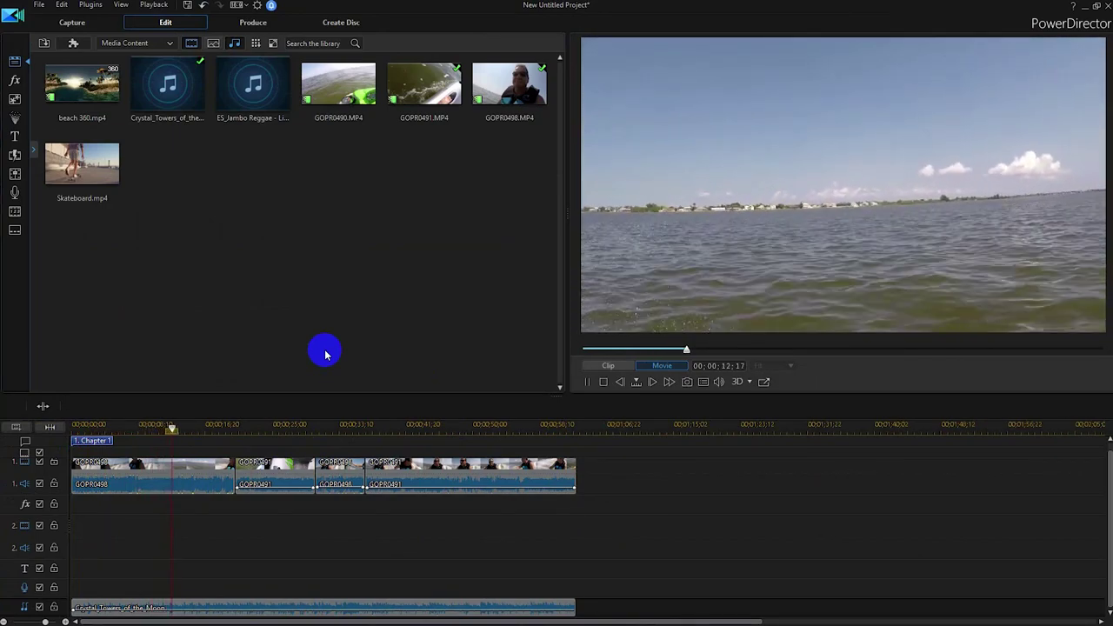
{"action": "key", "text": "space"}
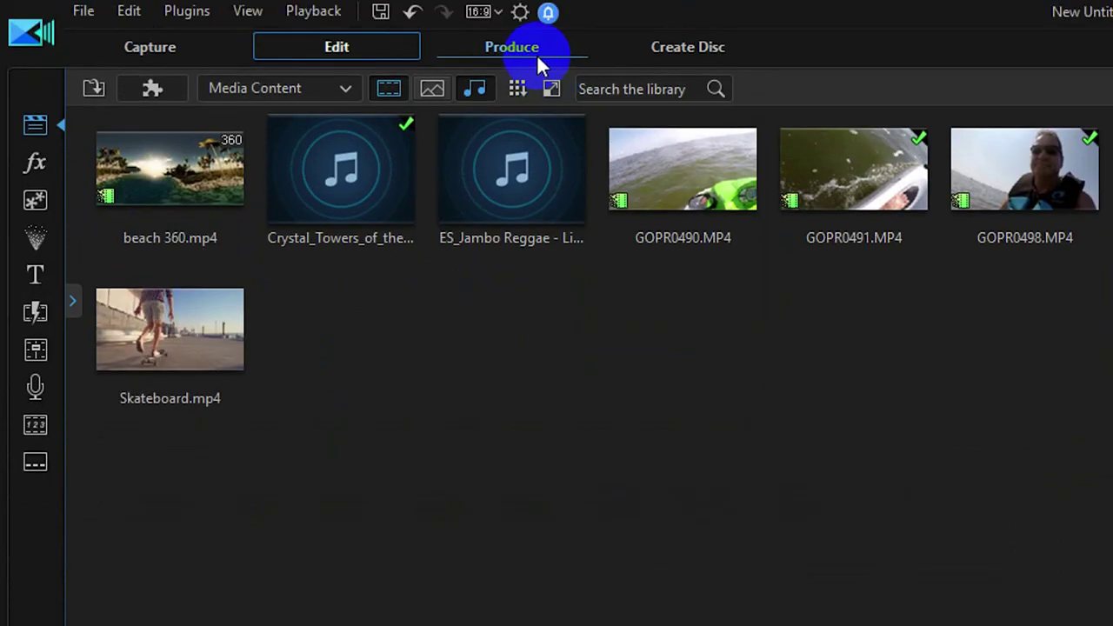
{"action": "left_click", "coordinate": [522, 49]}
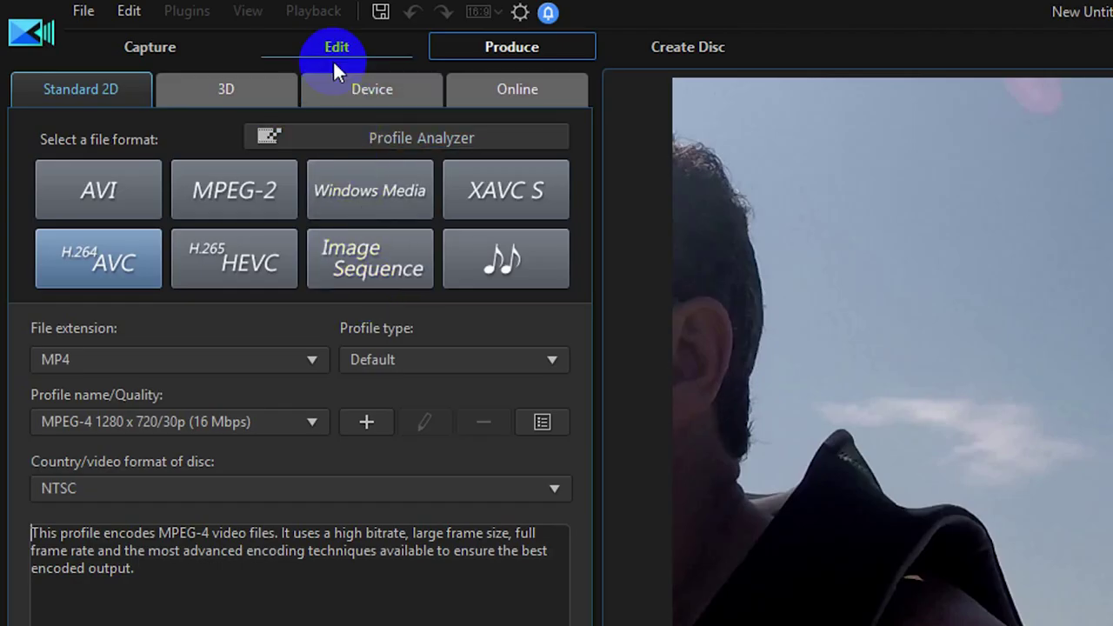
{"action": "left_click", "coordinate": [334, 47]}
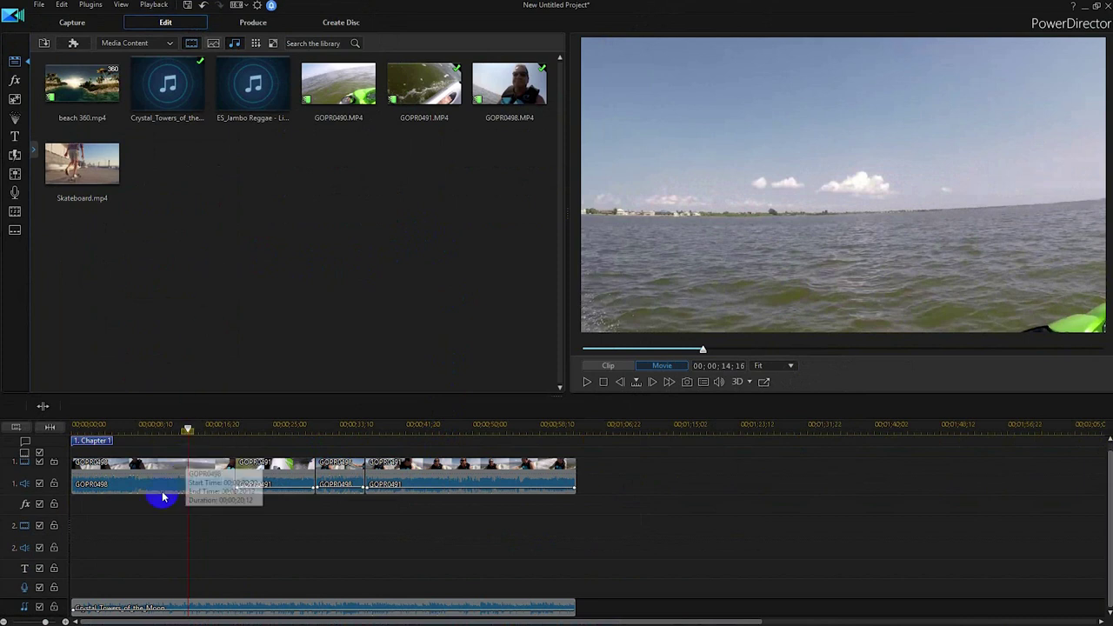
Delete the Crystal_Towers_of_the_Moon clip from the music track and shorten the first GOPR0498 clip to about 9 seconds.
{"action": "left_click", "coordinate": [252, 606]}
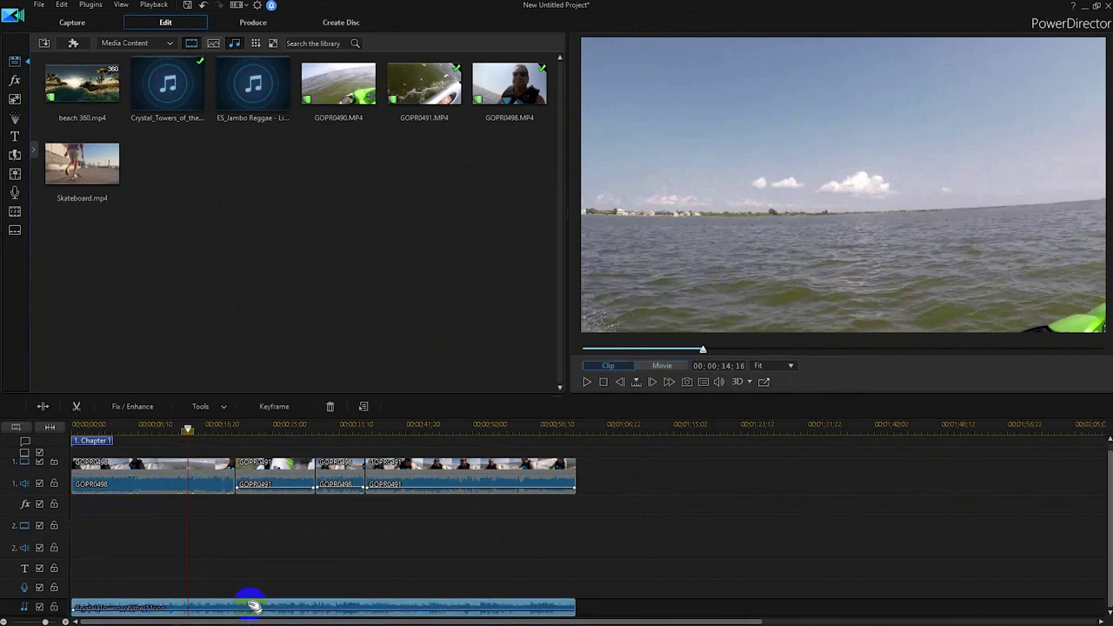
{"action": "key", "text": "Delete"}
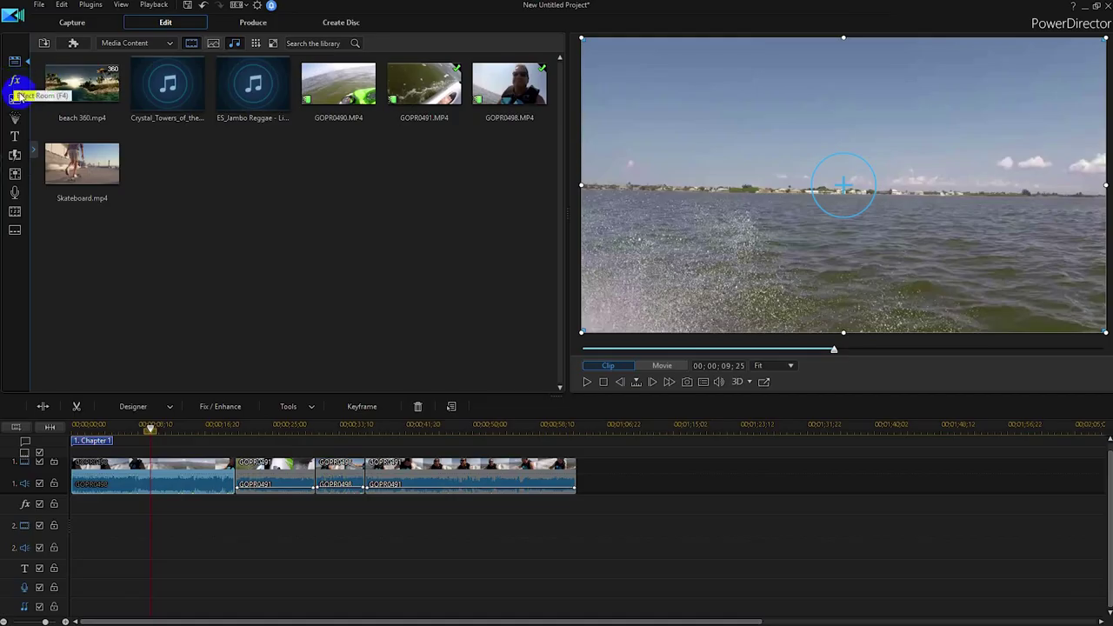
{"action": "left_click", "coordinate": [14, 135]}
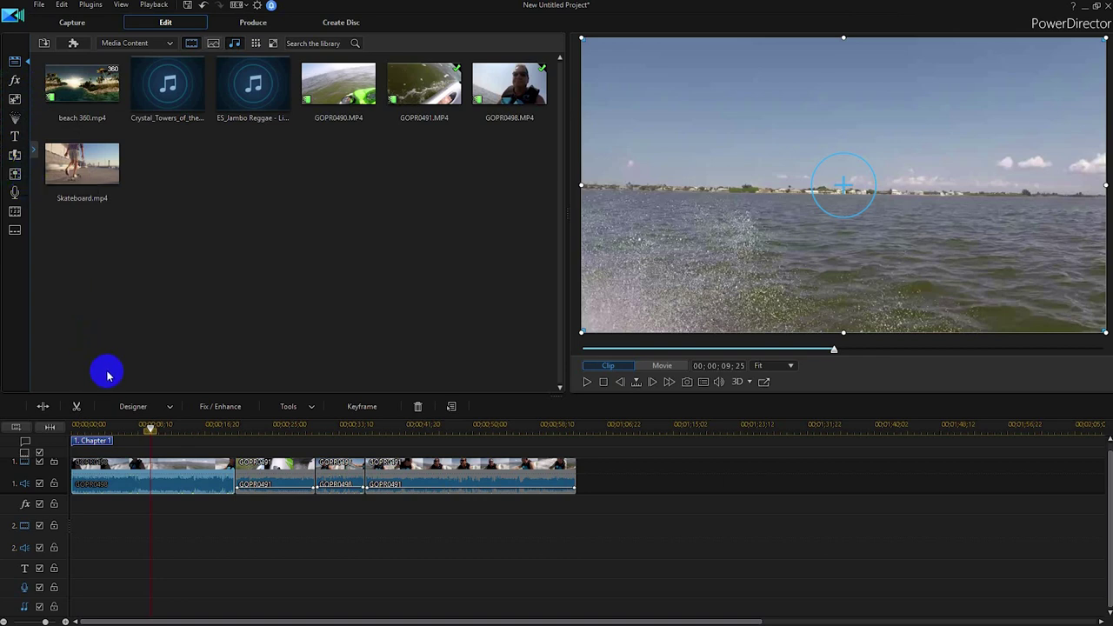
{"action": "left_click", "coordinate": [117, 487]}
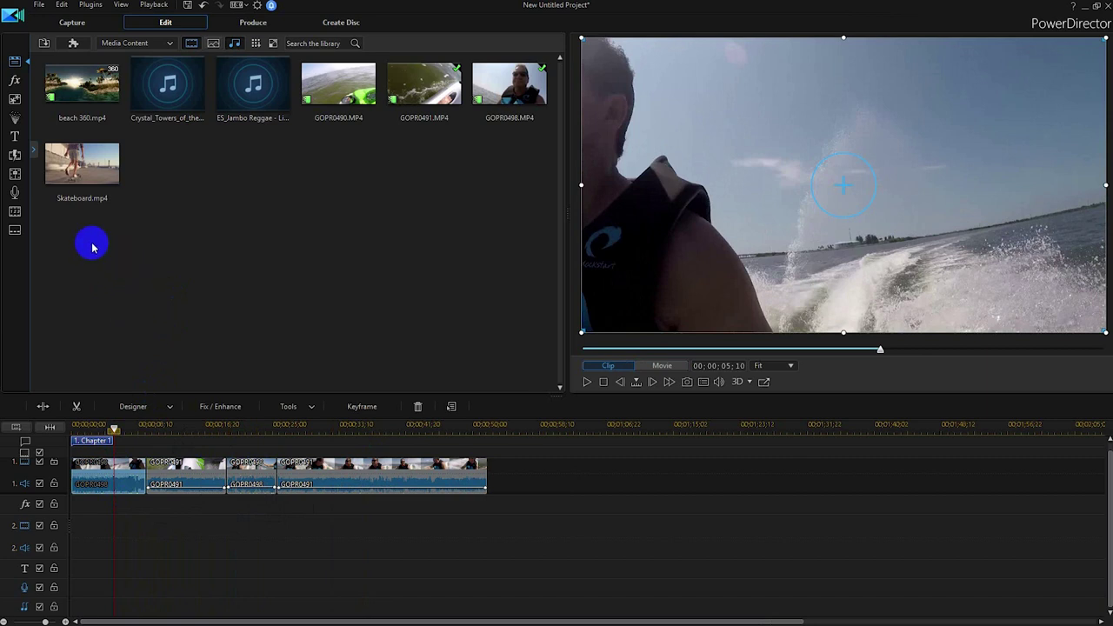
Apply the Back Light video effect to the entire first GOPR0498 clip.
{"action": "left_click", "coordinate": [15, 82]}
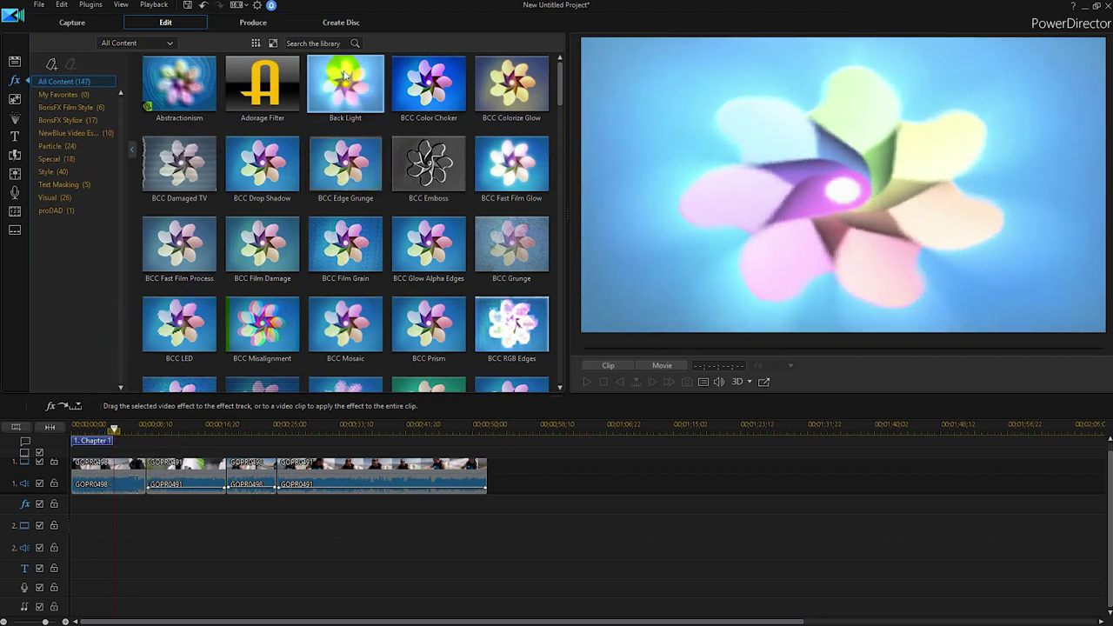
{"action": "left_click_drag", "start_coordinate": [342, 78], "coordinate": [110, 469]}
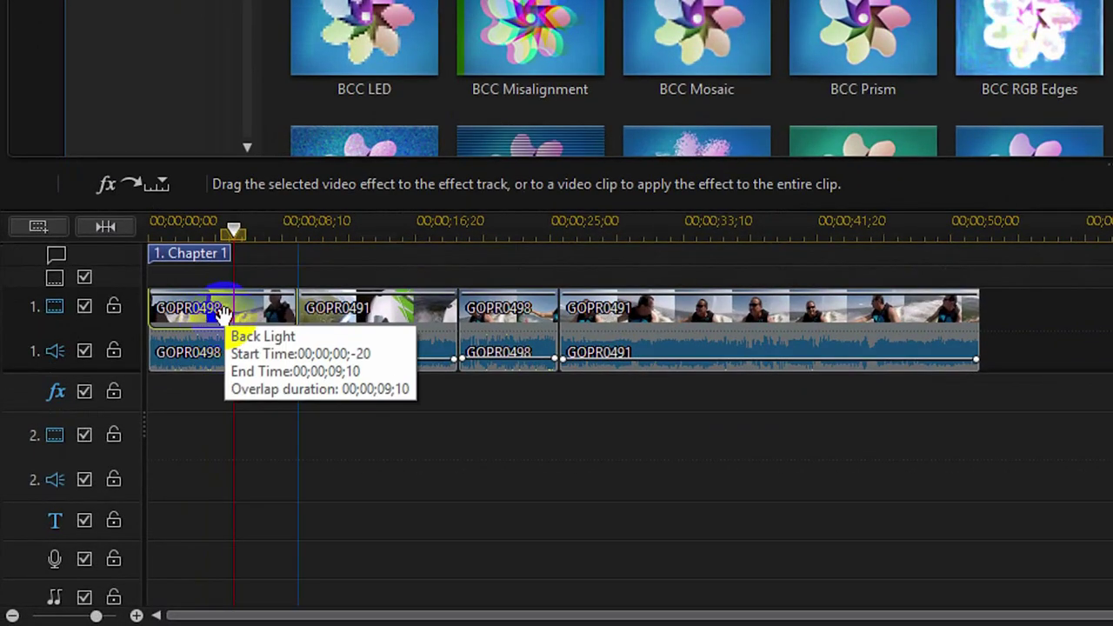
{"action": "left_click_drag", "start_coordinate": [223, 313], "coordinate": [236, 356]}
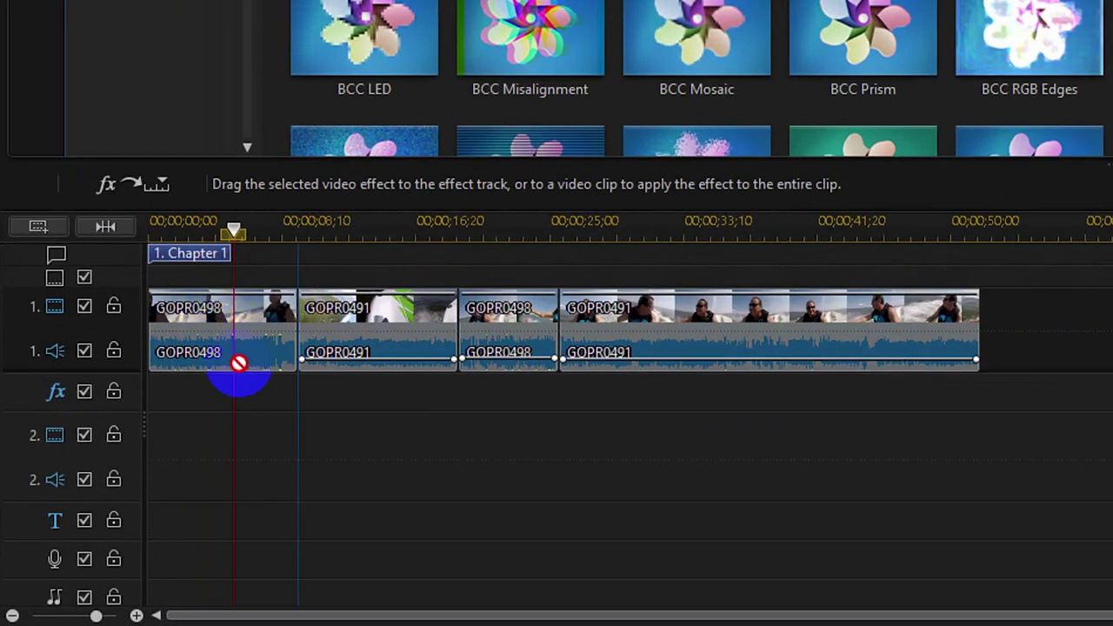
{"action": "left_click_drag", "start_coordinate": [245, 320], "coordinate": [244, 311]}
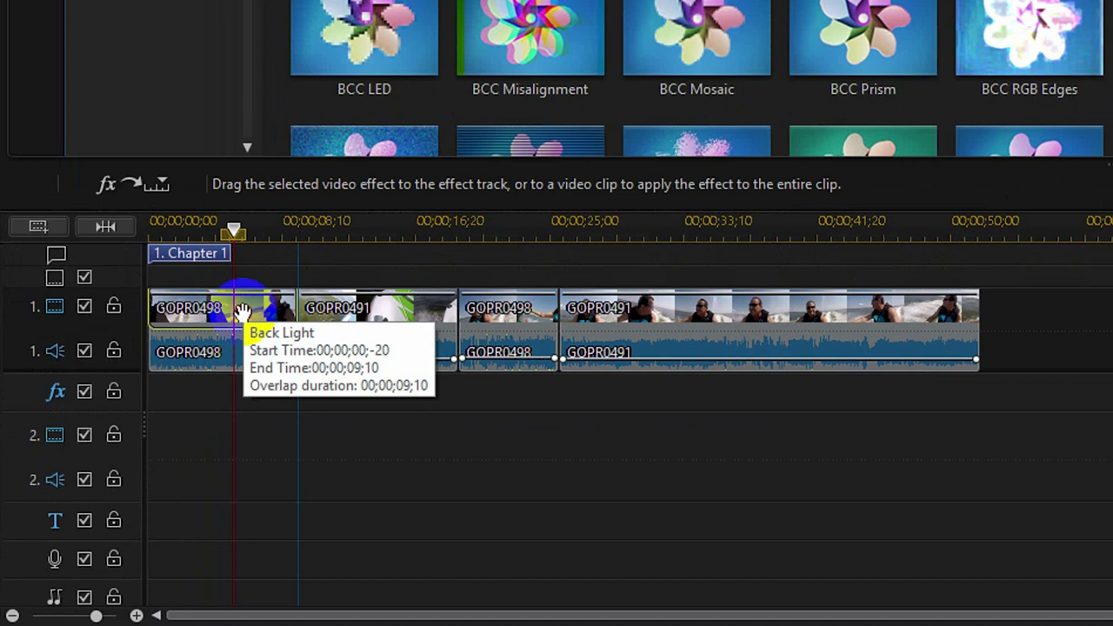
{"action": "left_click_drag", "start_coordinate": [244, 311], "coordinate": [245, 313]}
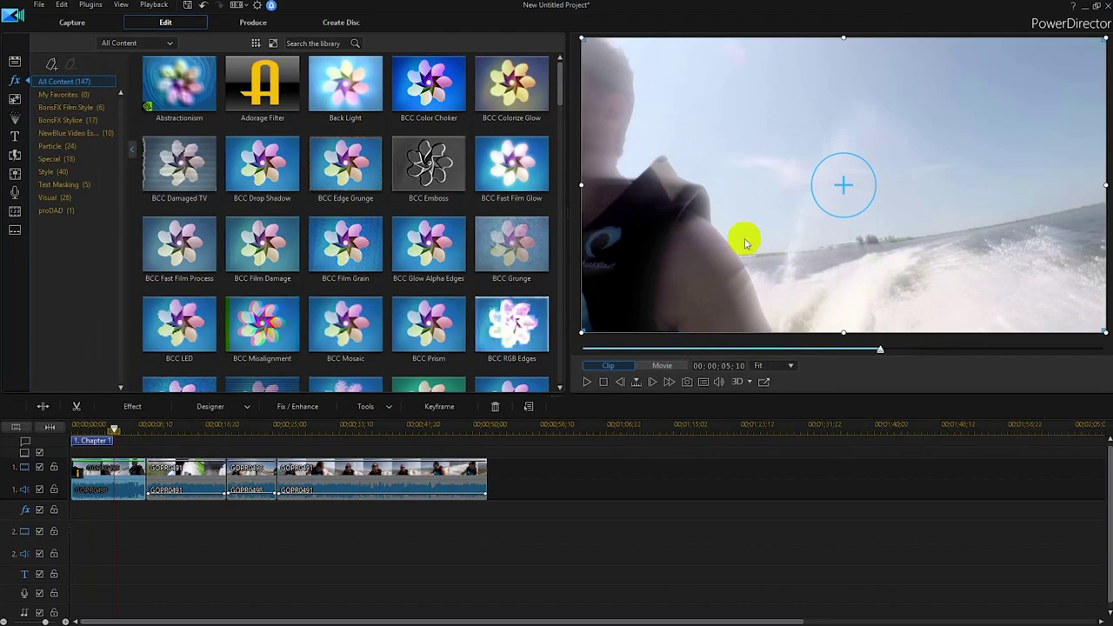
Scrub through the first GOPR0498 clip to examine the Back Light effect in the preview.
{"action": "left_click_drag", "start_coordinate": [879, 352], "coordinate": [705, 360]}
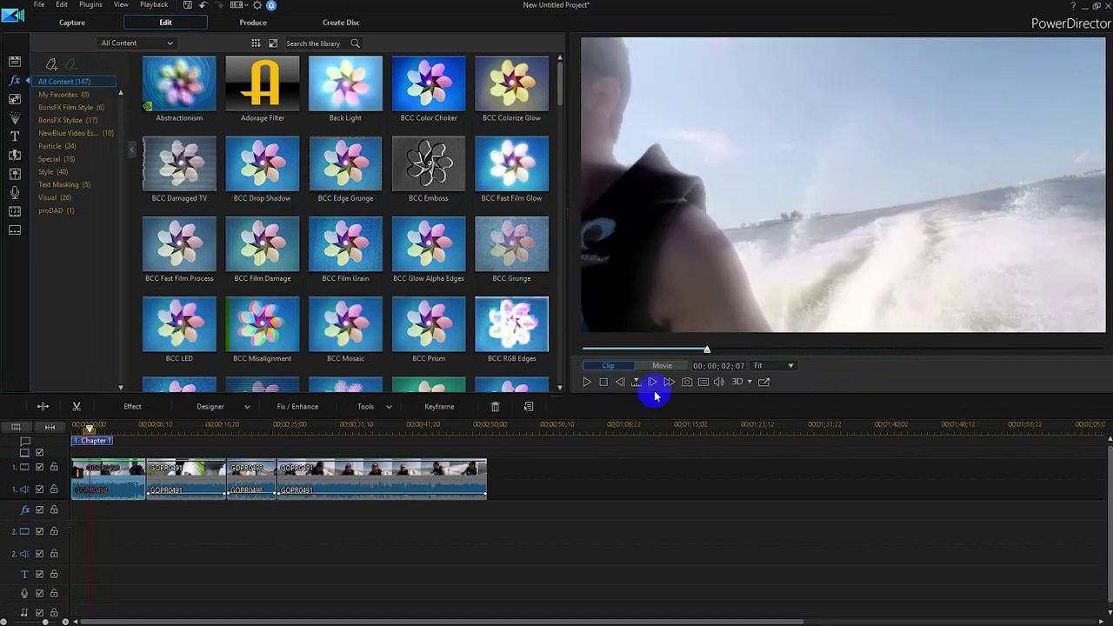
{"action": "left_click", "coordinate": [706, 351]}
{"action": "left_click_drag", "start_coordinate": [742, 352], "coordinate": [823, 350]}
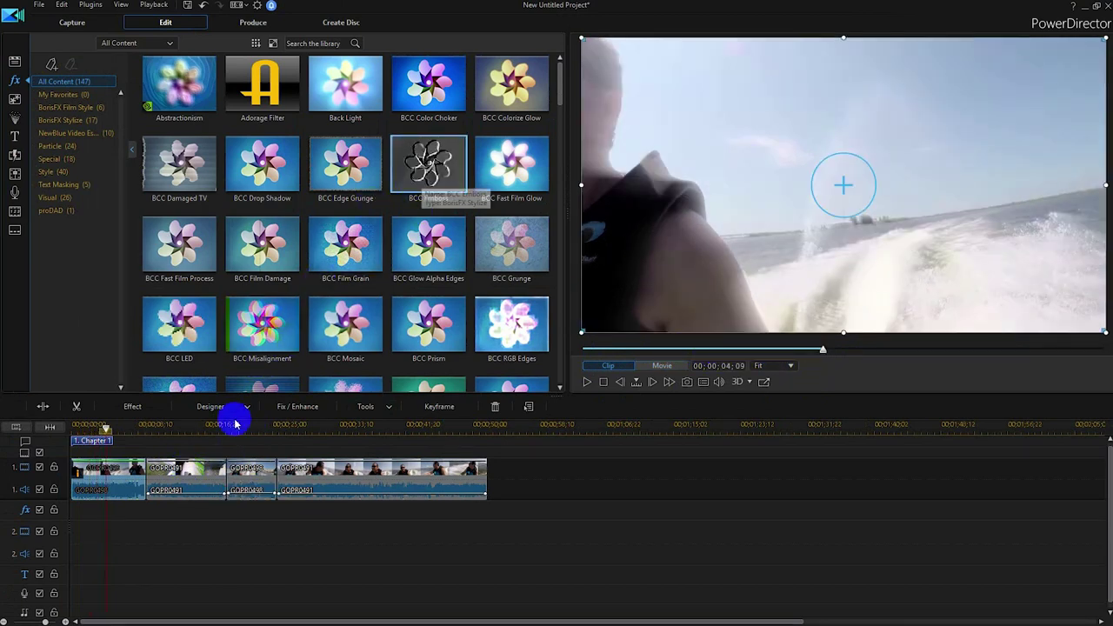
Apply the Back Light effect to the second clip, GOPR0491, and play the movie from within it into the third clip.
{"action": "left_click", "coordinate": [345, 165]}
{"action": "left_click_drag", "start_coordinate": [347, 83], "coordinate": [196, 476]}
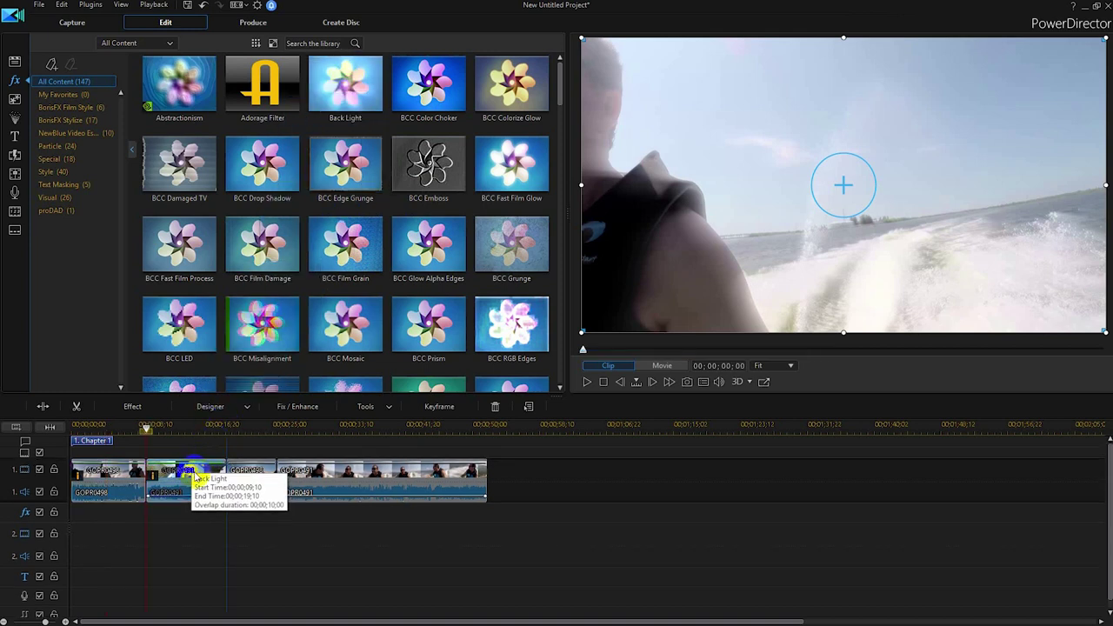
{"action": "left_click", "coordinate": [148, 426]}
{"action": "left_click_drag", "start_coordinate": [158, 432], "coordinate": [180, 435]}
{"action": "left_click", "coordinate": [185, 480]}
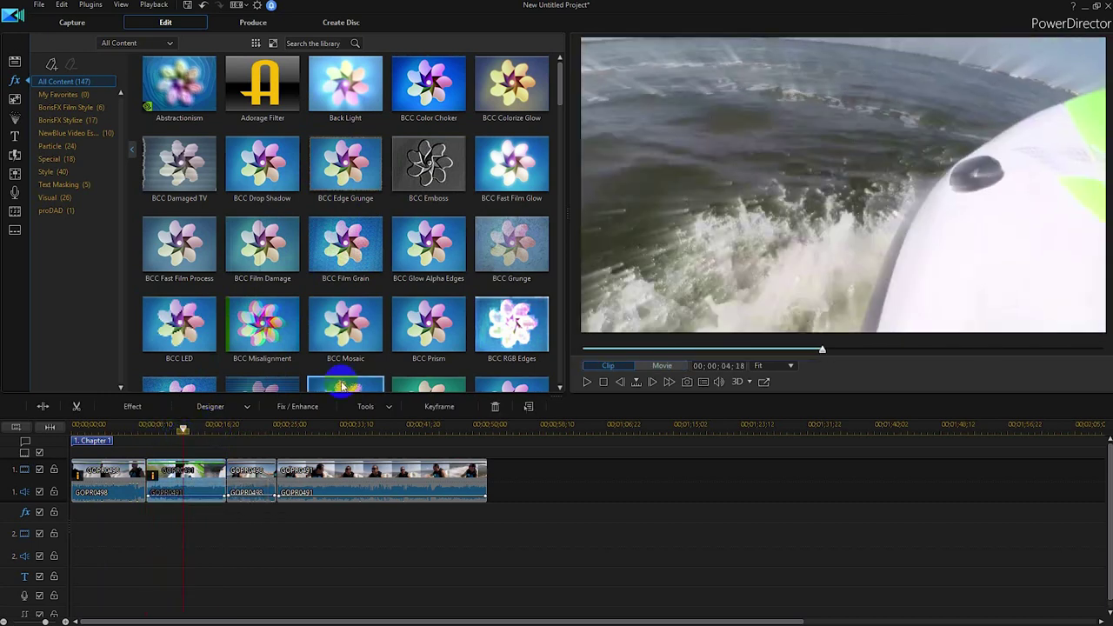
{"action": "left_click", "coordinate": [703, 453]}
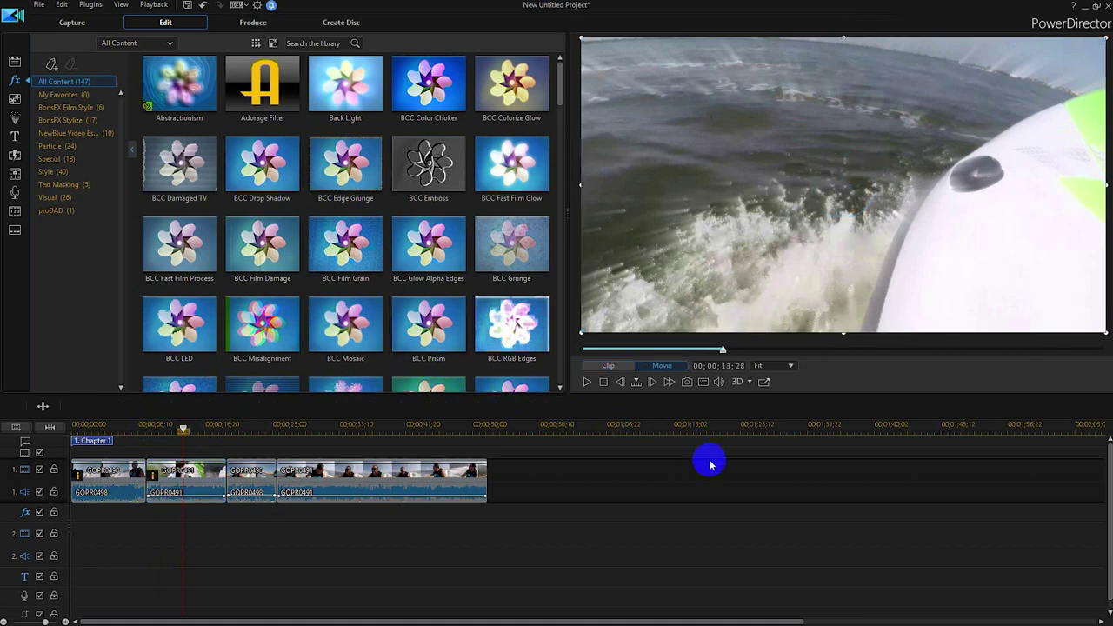
{"action": "key", "text": "space"}
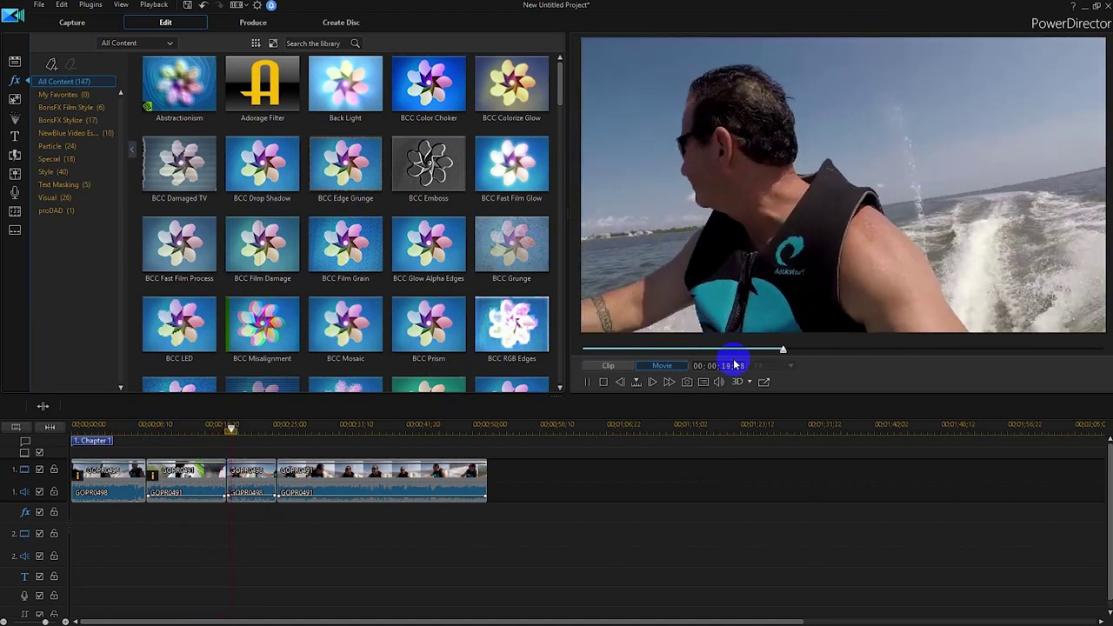
{"action": "key", "text": "space"}
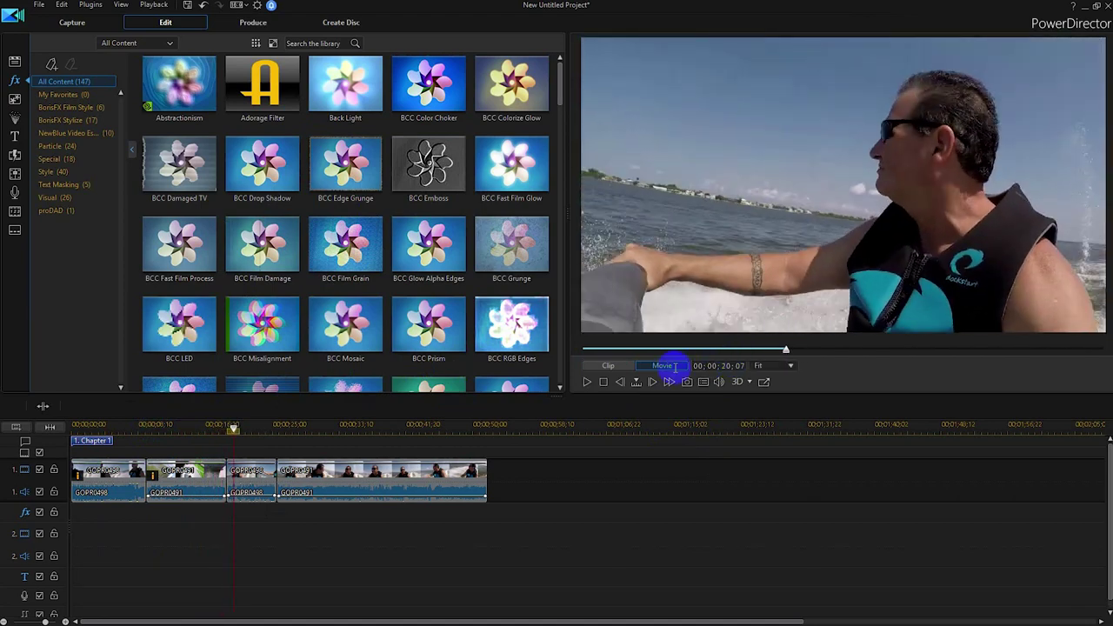
Apply the Back Light effect to the third clip, GOPR0498, and preview it by playing and scrubbing the movie.
{"action": "left_click", "coordinate": [235, 428]}
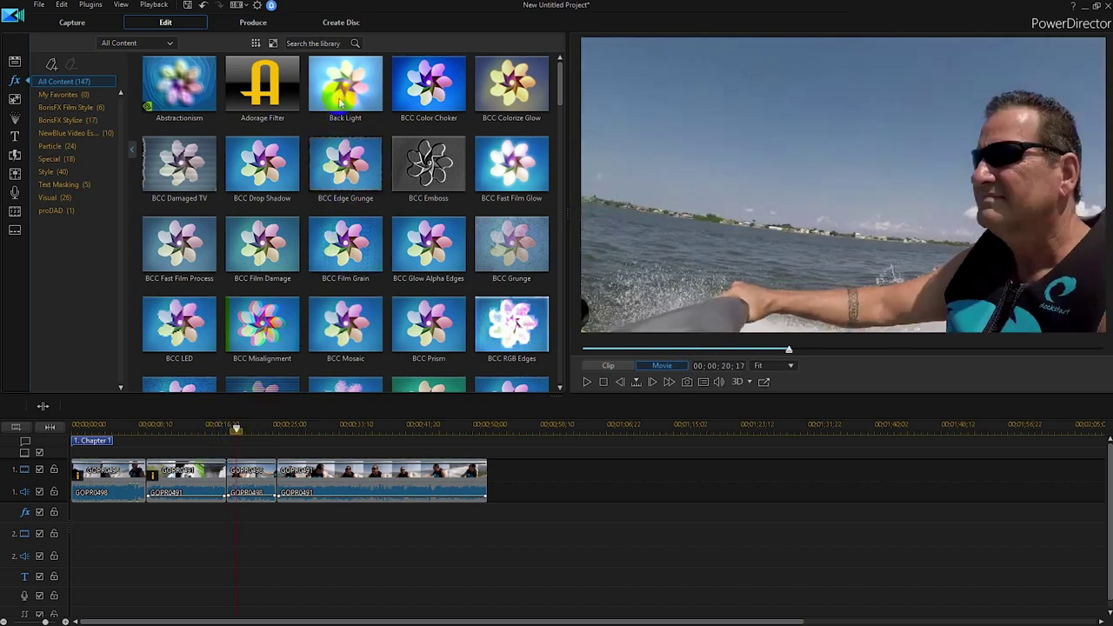
{"action": "left_click", "coordinate": [252, 477]}
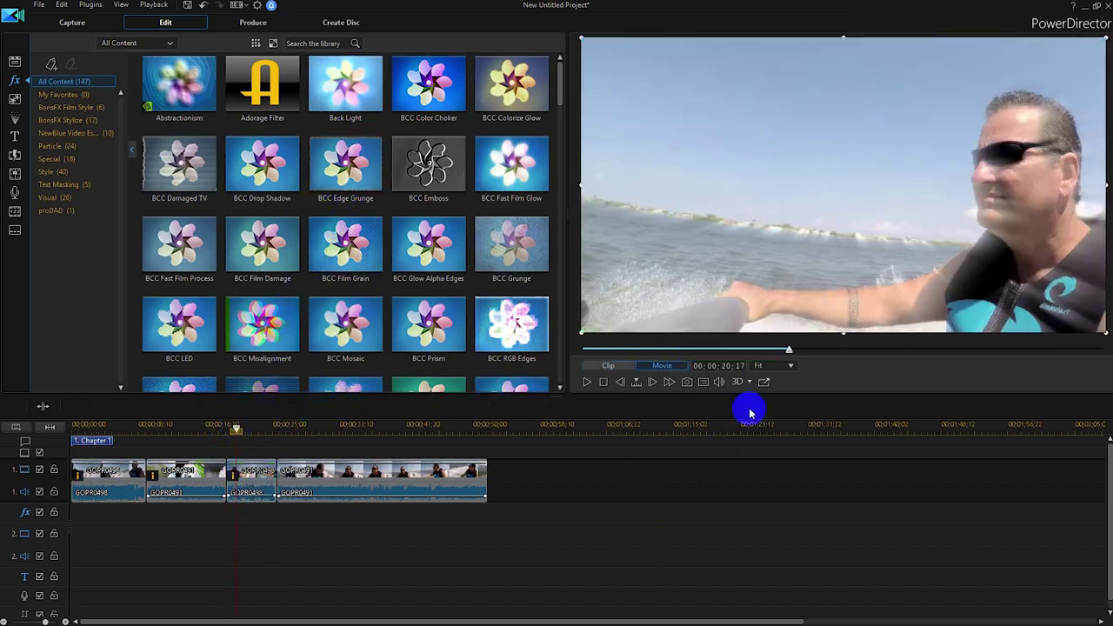
{"action": "left_click", "coordinate": [826, 309]}
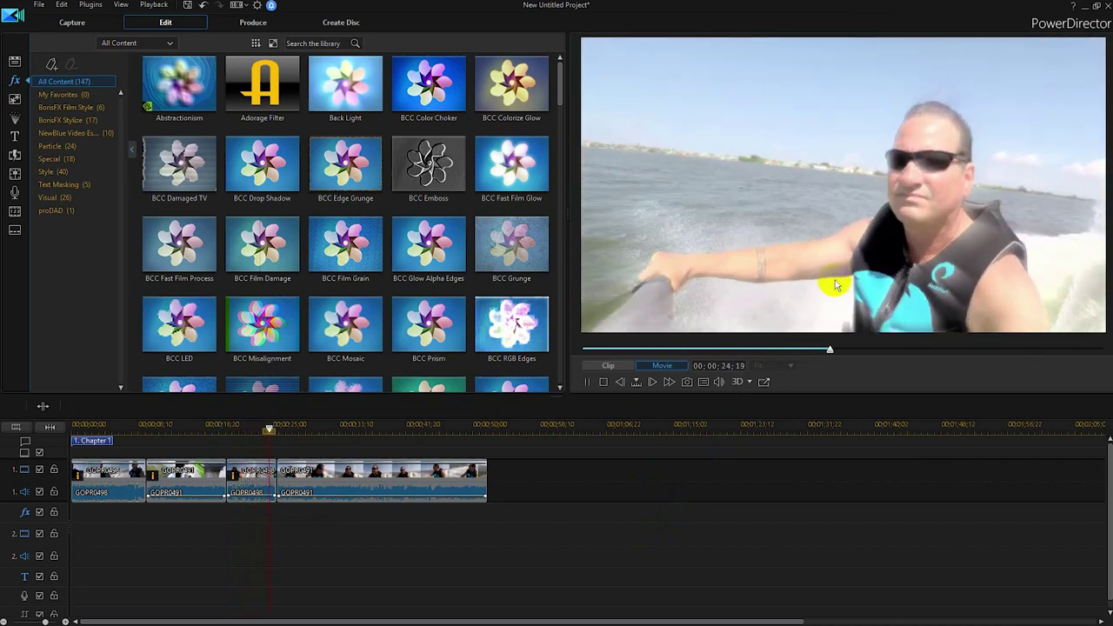
{"action": "left_click", "coordinate": [289, 430]}
{"action": "left_click_drag", "start_coordinate": [290, 430], "coordinate": [192, 446]}
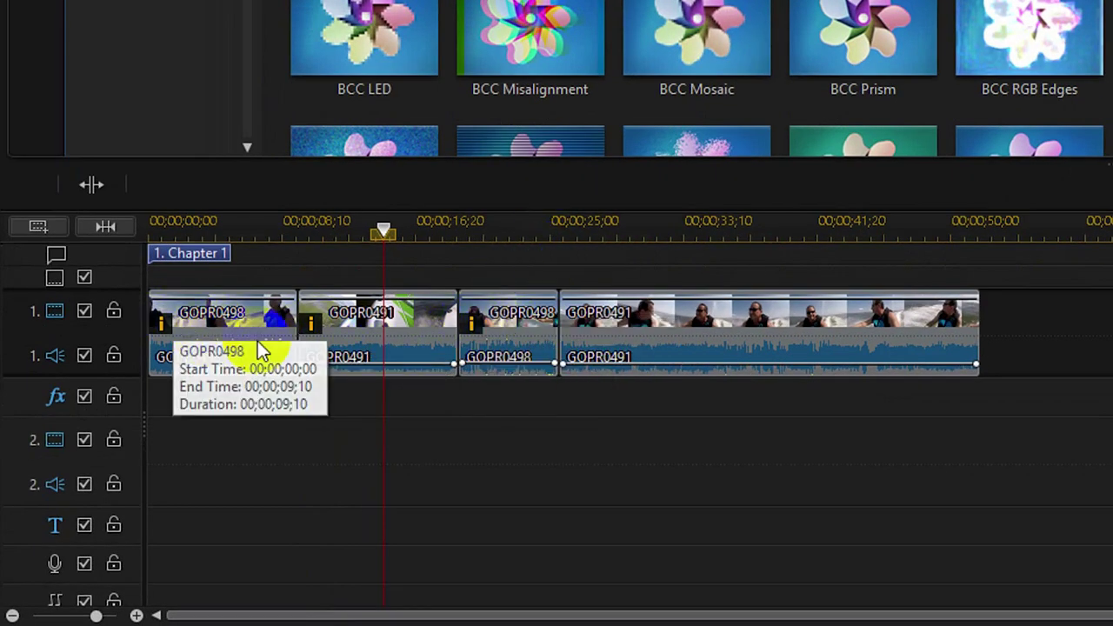
Remove the Back Light effect from the third clip, GOPR0498, through its effect settings.
{"action": "left_click", "coordinate": [471, 329]}
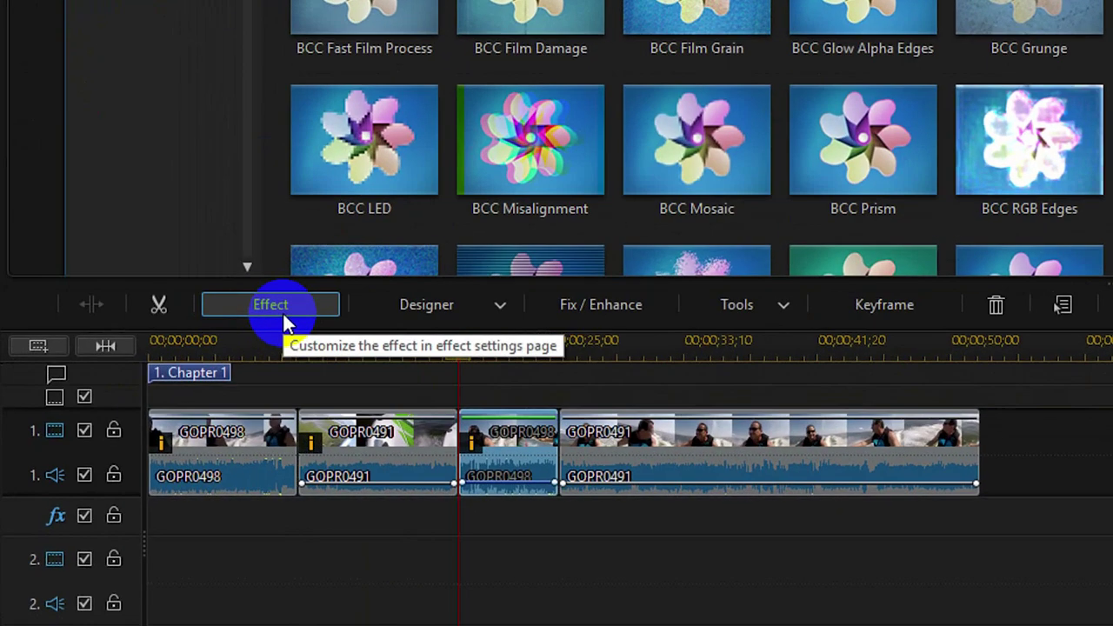
{"action": "left_click", "coordinate": [286, 320]}
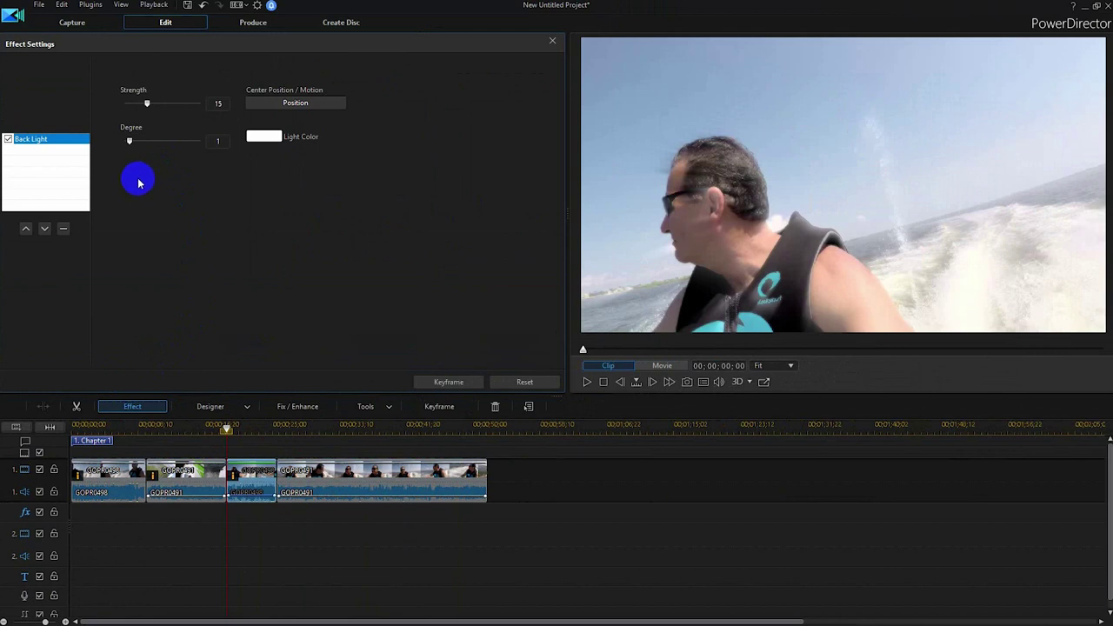
{"action": "left_click", "coordinate": [8, 139]}
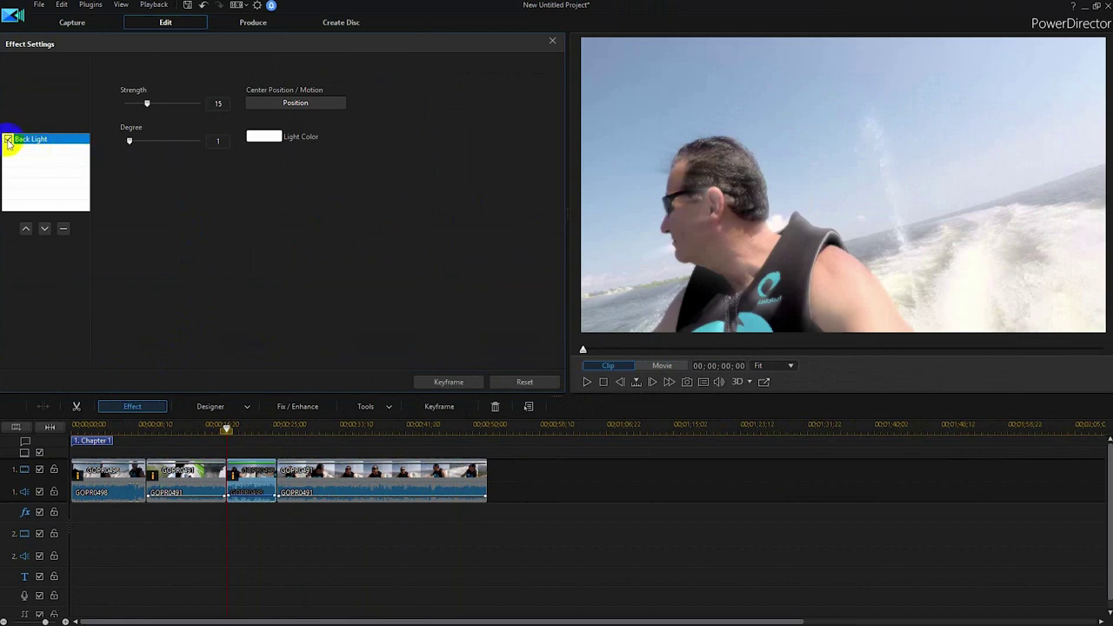
{"action": "left_click", "coordinate": [65, 232]}
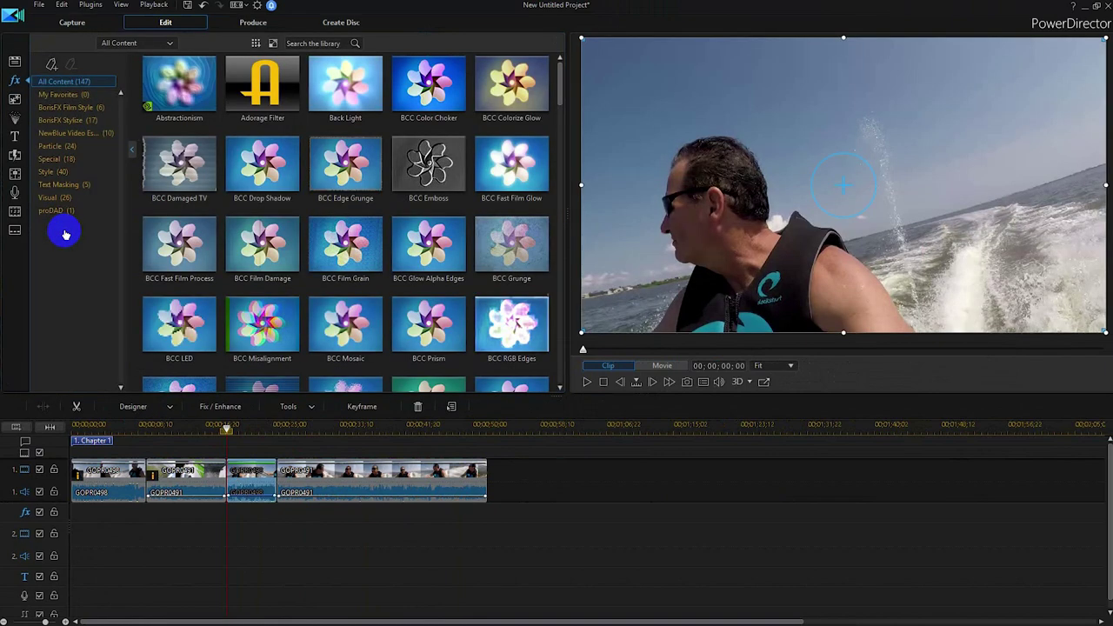
{"action": "left_click_drag", "start_coordinate": [246, 488], "coordinate": [242, 488]}
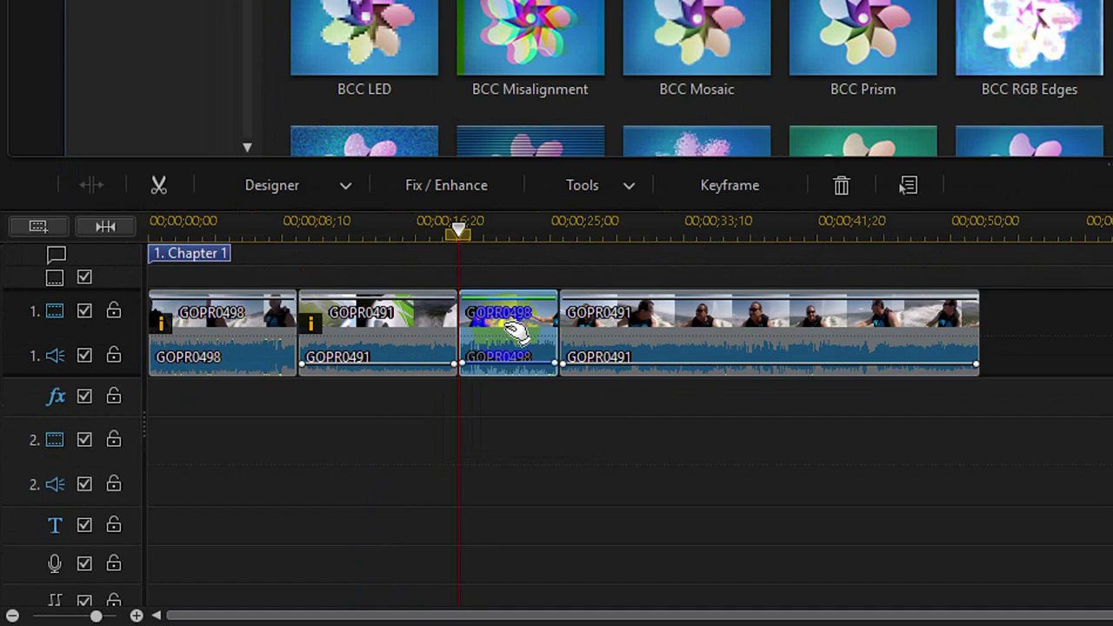
Try Back Light with Strength 30 and Degree 0 on the second clip, GOPR0491, and remove the effect from it.
{"action": "double_click", "coordinate": [442, 331]}
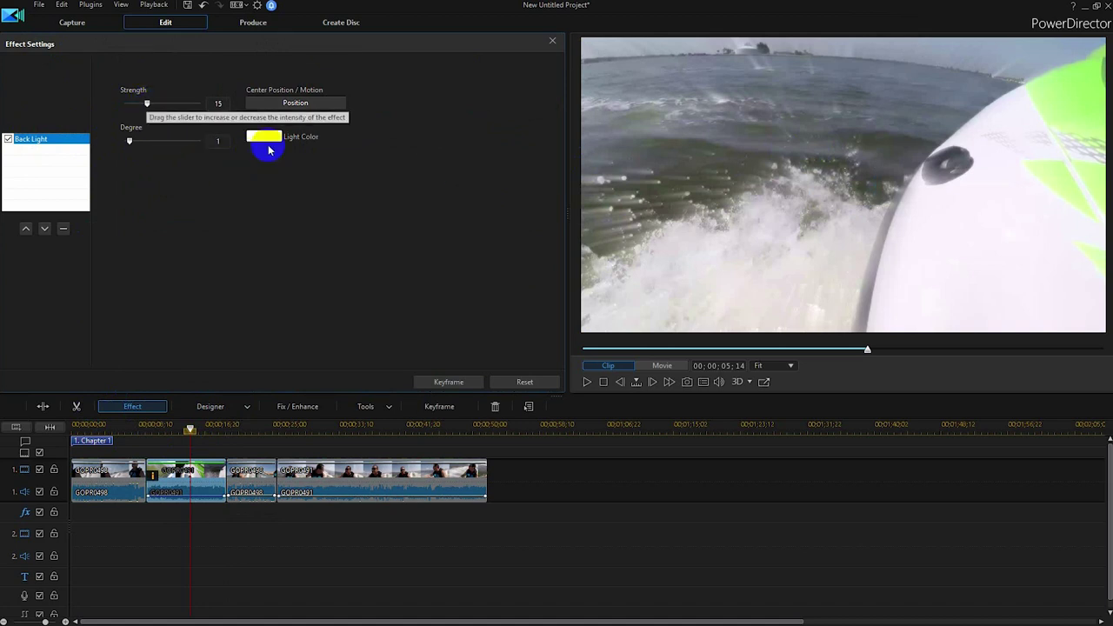
{"action": "left_click_drag", "start_coordinate": [144, 102], "coordinate": [172, 114]}
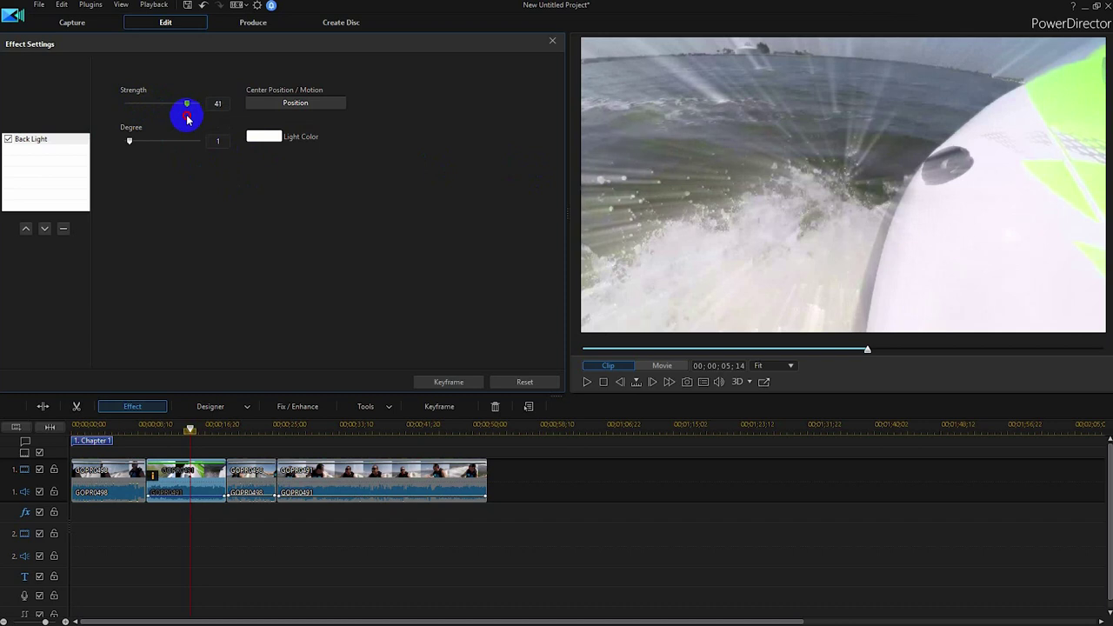
{"action": "left_click_drag", "start_coordinate": [170, 119], "coordinate": [124, 137]}
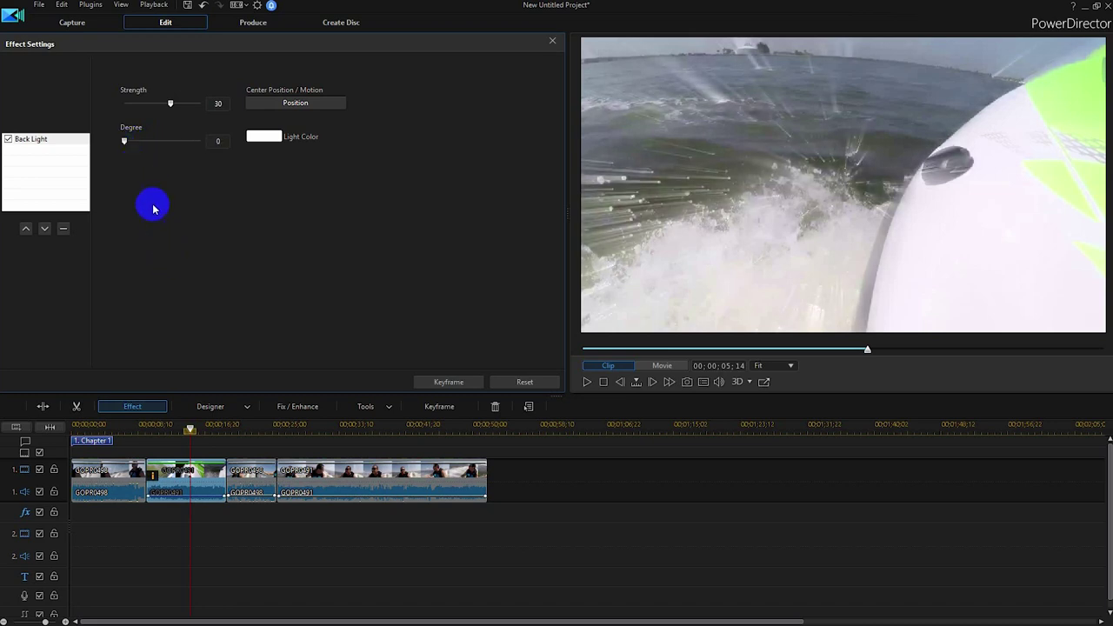
{"action": "key", "text": "Escape"}
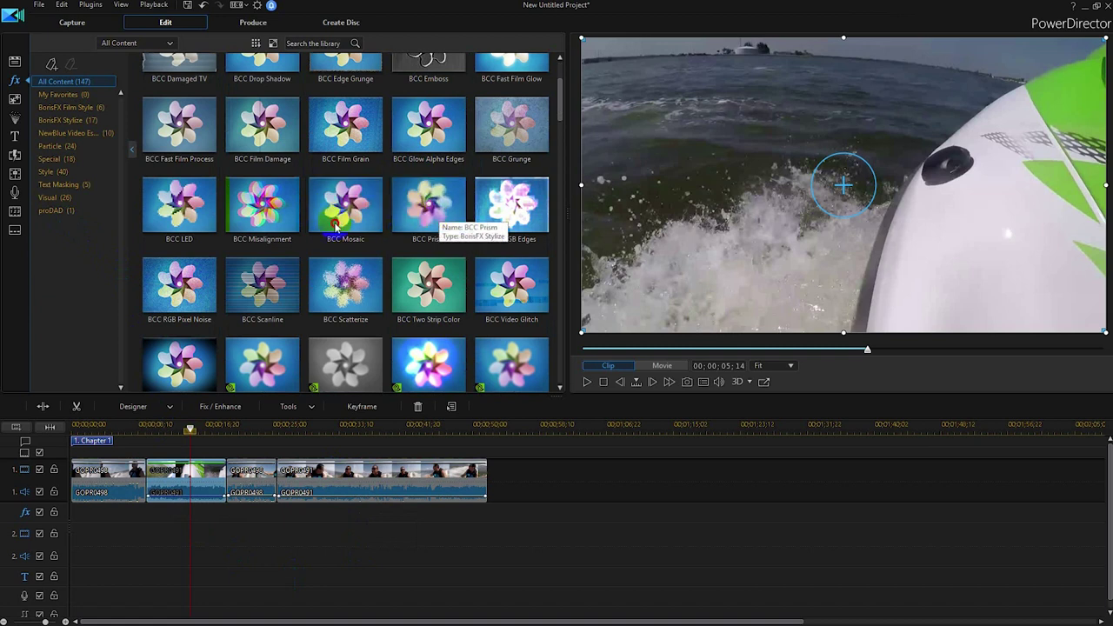
Apply the BCC Mosaic effect to the second clip, GOPR0491, and set its Apply Mix to 188.
{"action": "left_click_drag", "start_coordinate": [336, 223], "coordinate": [231, 422]}
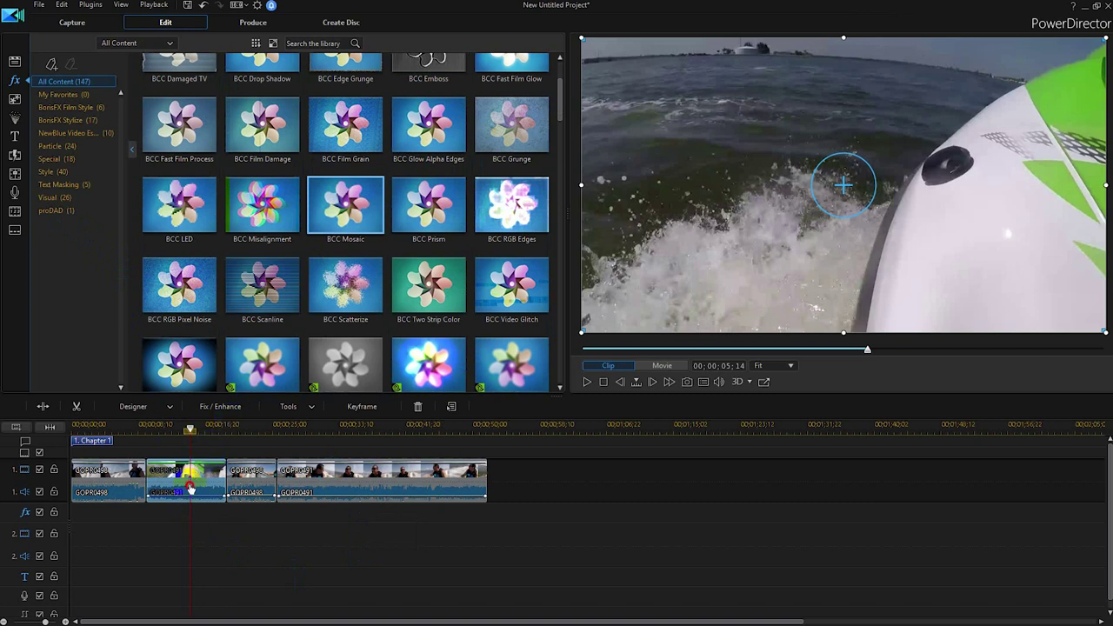
{"action": "left_click_drag", "start_coordinate": [190, 468], "coordinate": [197, 470]}
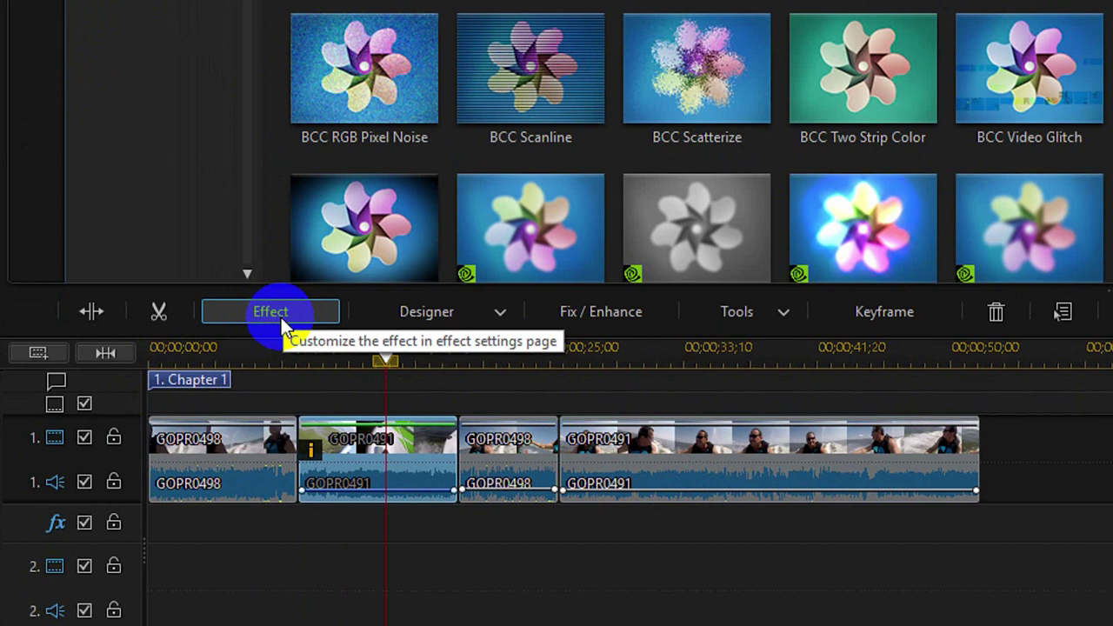
{"action": "left_click", "coordinate": [295, 312]}
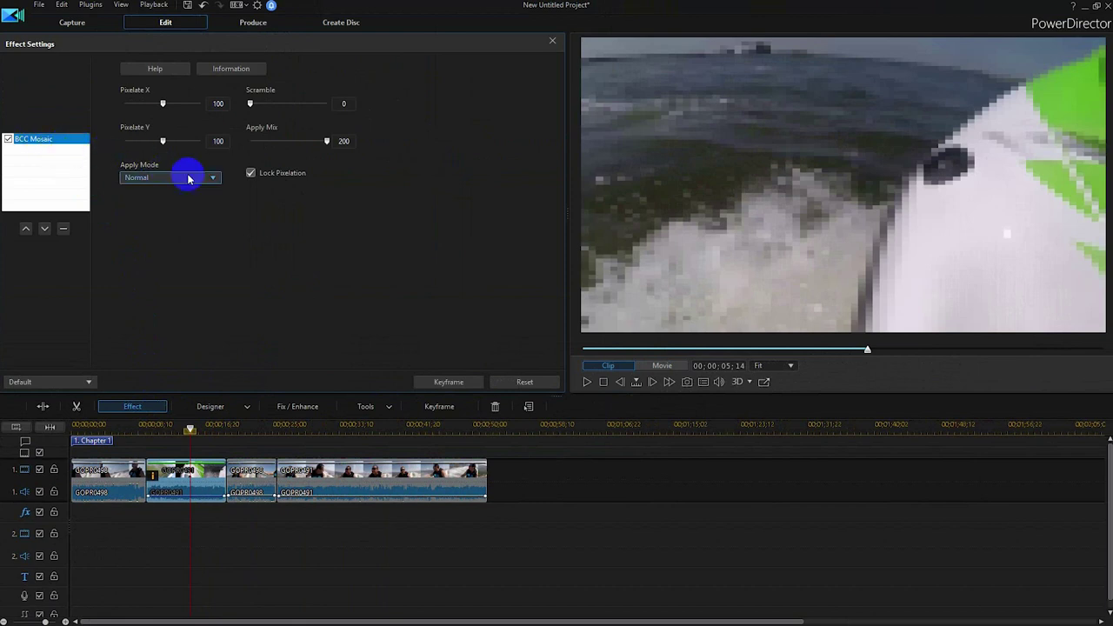
{"action": "left_click", "coordinate": [164, 102]}
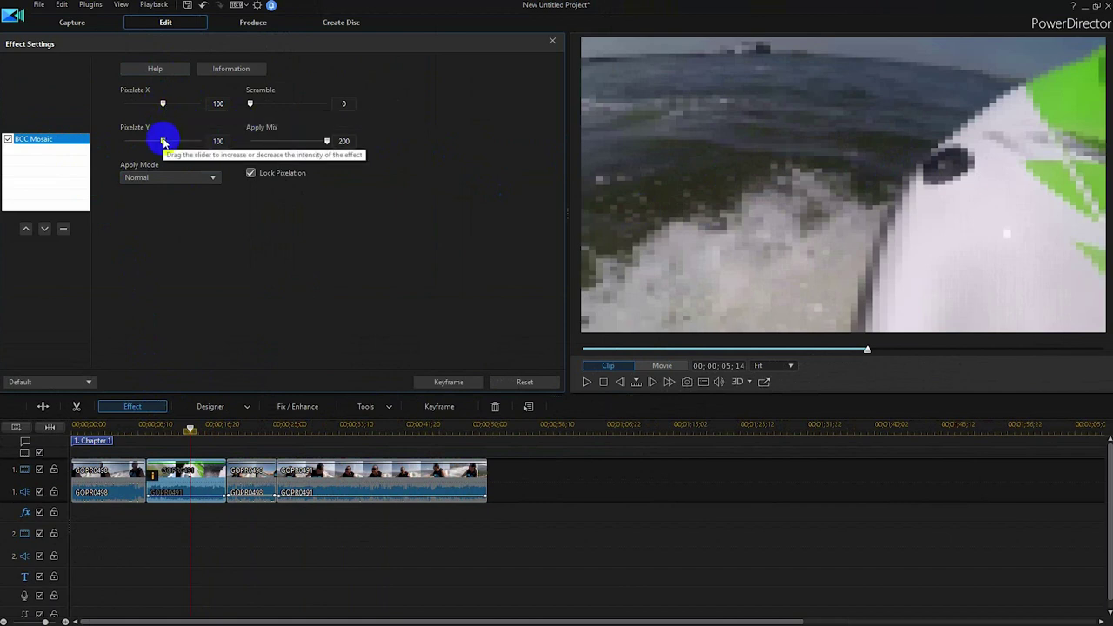
{"action": "mouse_move", "coordinate": [251, 105]}
{"action": "left_mouse_down"}
{"action": "mouse_move", "coordinate": [303, 107]}
{"action": "mouse_move", "coordinate": [251, 105]}
{"action": "left_mouse_up"}
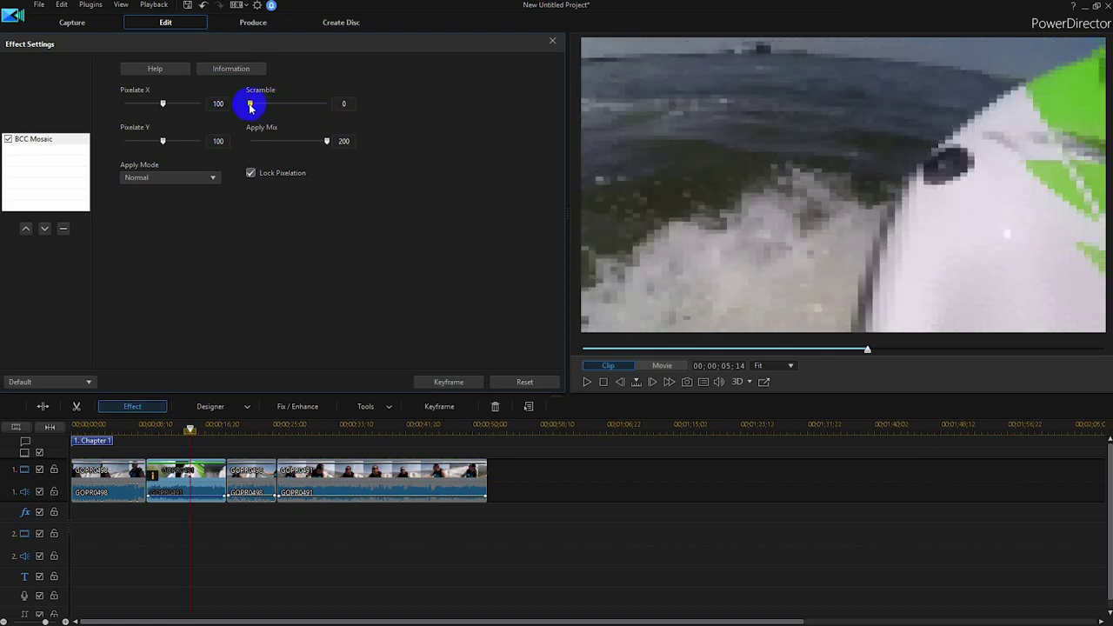
{"action": "left_click_drag", "start_coordinate": [326, 140], "coordinate": [321, 217]}
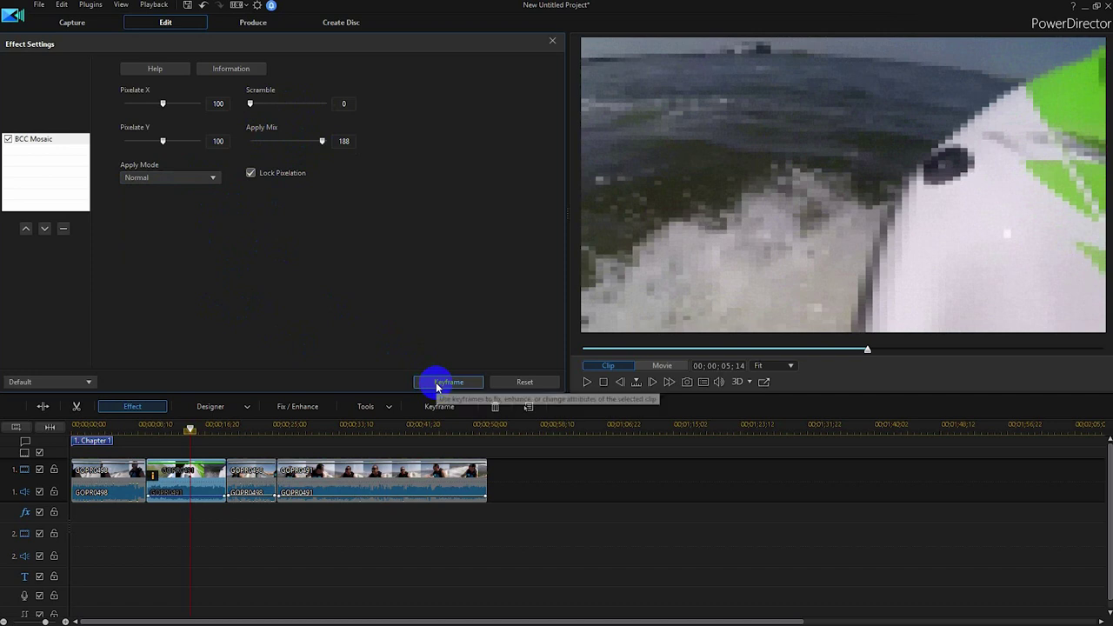
{"action": "left_click", "coordinate": [557, 41]}
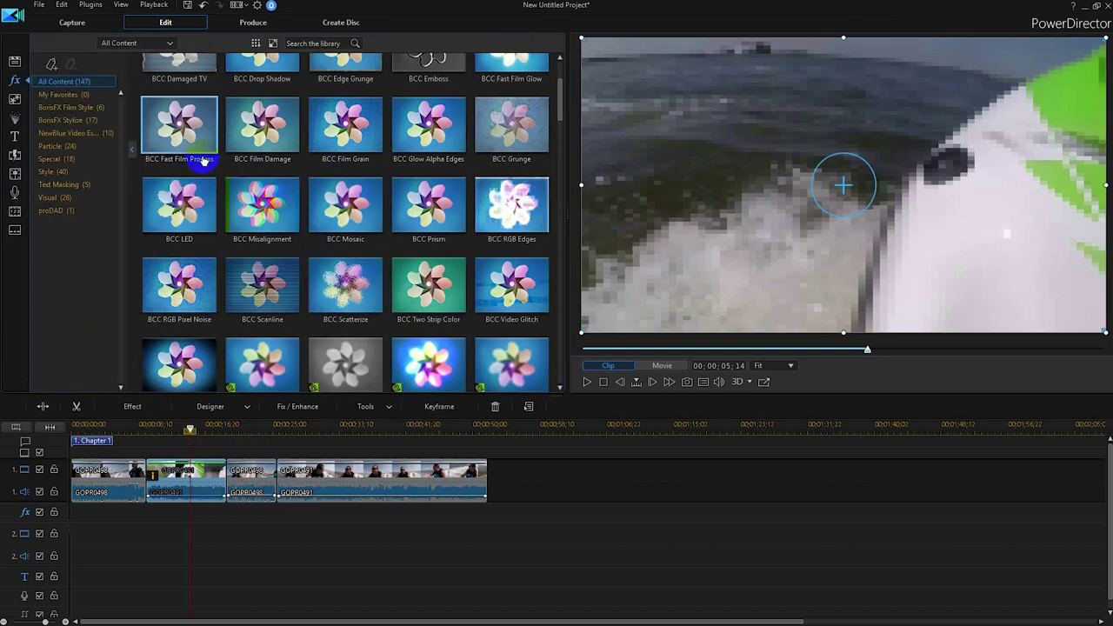
Apply the Back Light effect to the last GOPR0491 clip and play a few seconds of it.
{"action": "left_click", "coordinate": [331, 465]}
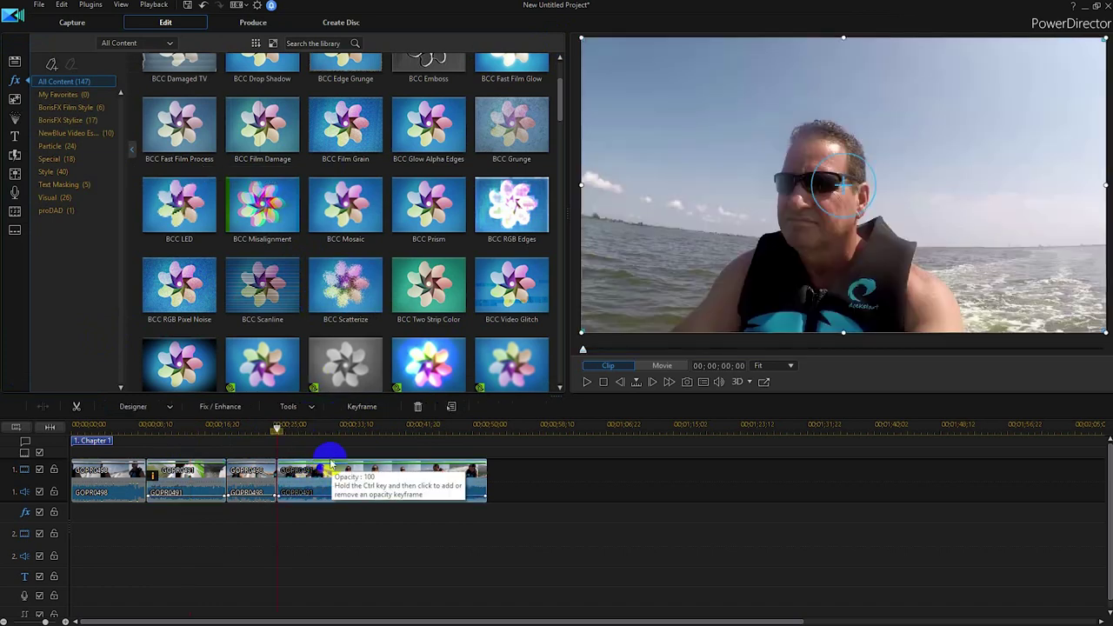
{"action": "left_click_drag", "start_coordinate": [276, 429], "coordinate": [328, 438]}
{"action": "scroll", "coordinate": [421, 274], "scroll_direction": "up", "scroll_amount": 3}
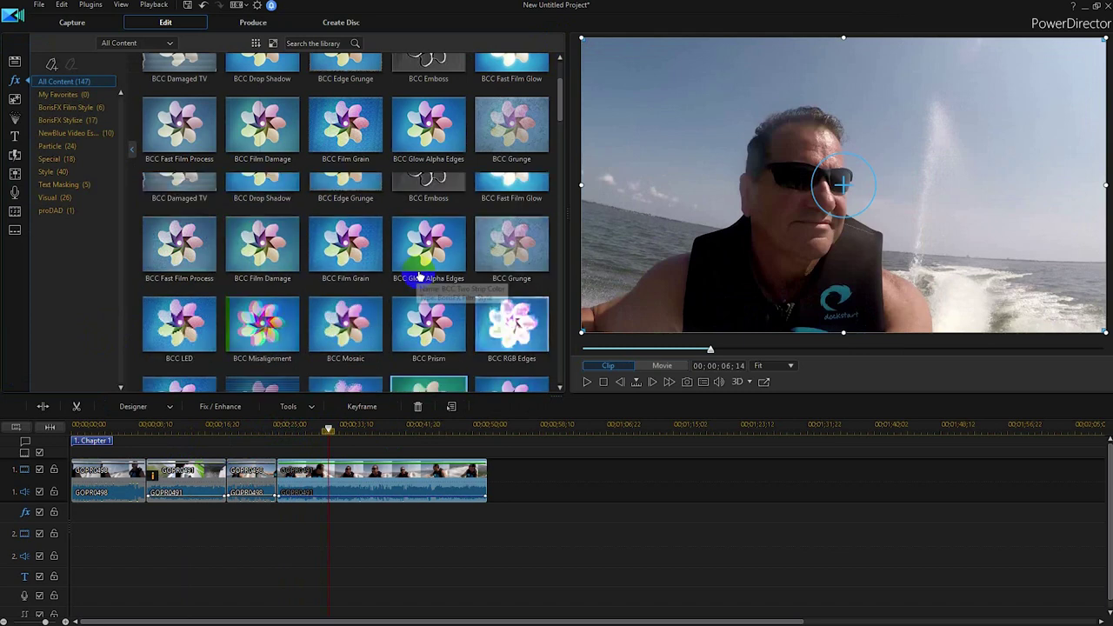
{"action": "left_click_drag", "start_coordinate": [352, 103], "coordinate": [371, 474]}
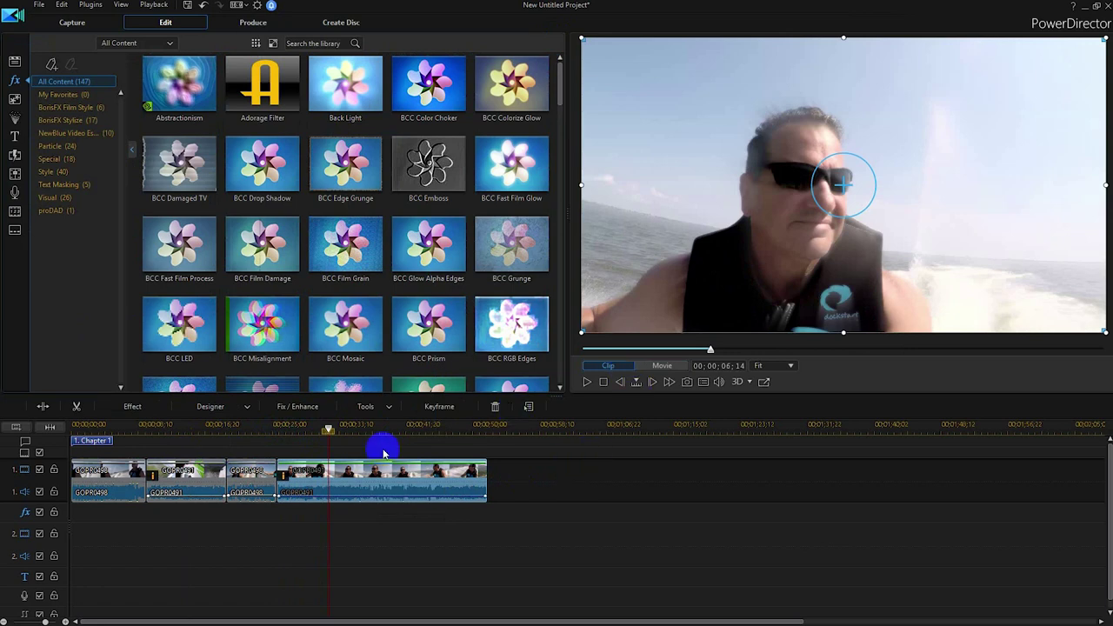
{"action": "left_click", "coordinate": [587, 386]}
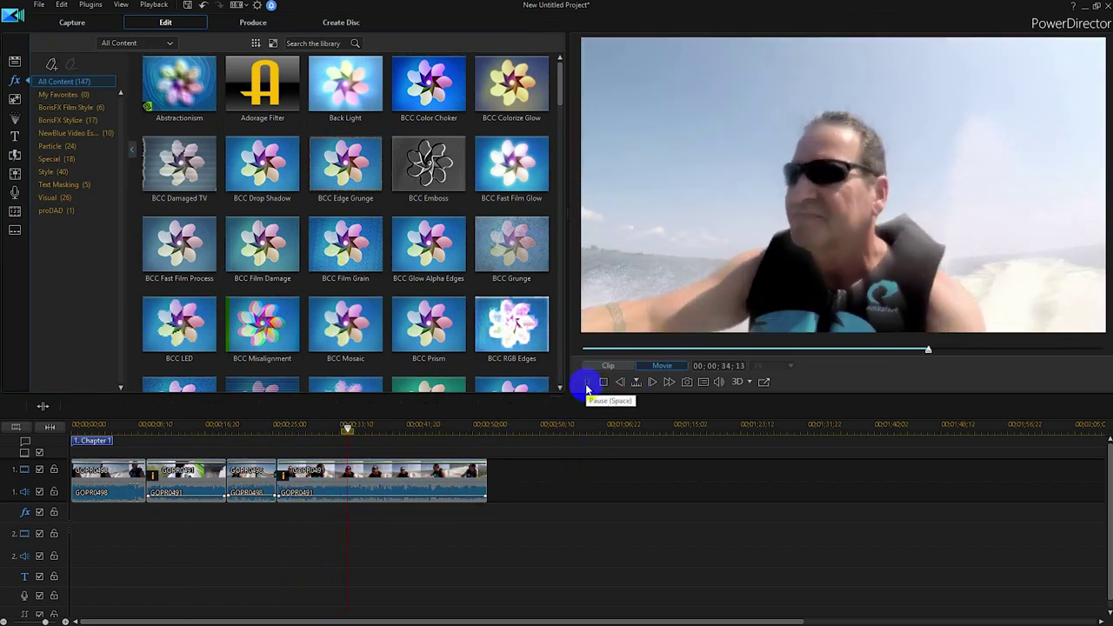
{"action": "left_click", "coordinate": [587, 386]}
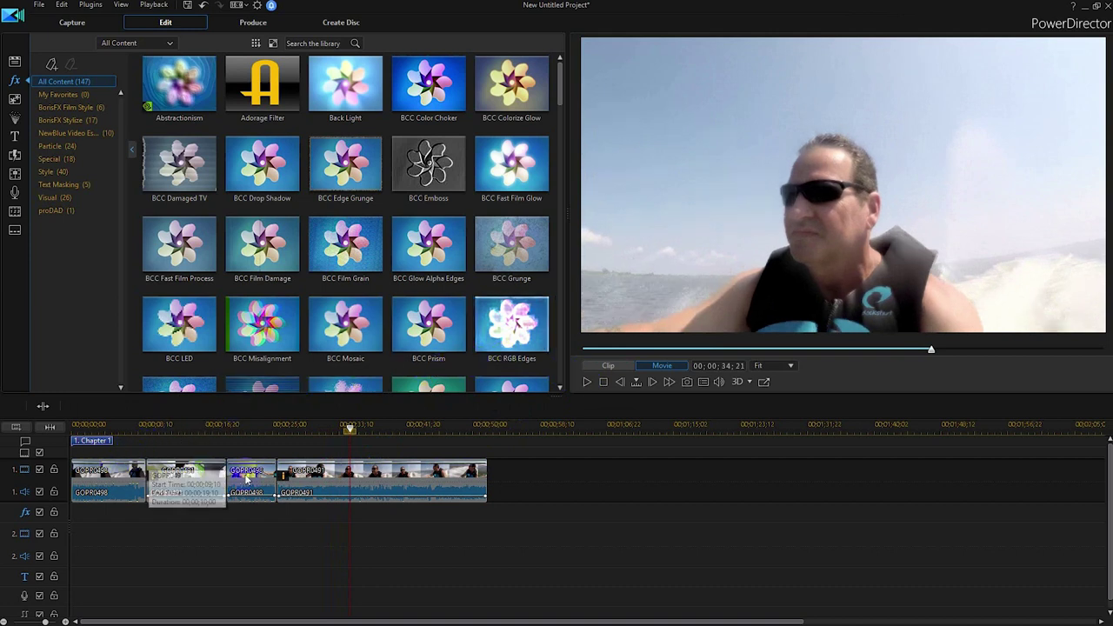
Open the effect settings of the last GOPR0491 clip and examine the Back Light strength control.
{"action": "left_click", "coordinate": [348, 474]}
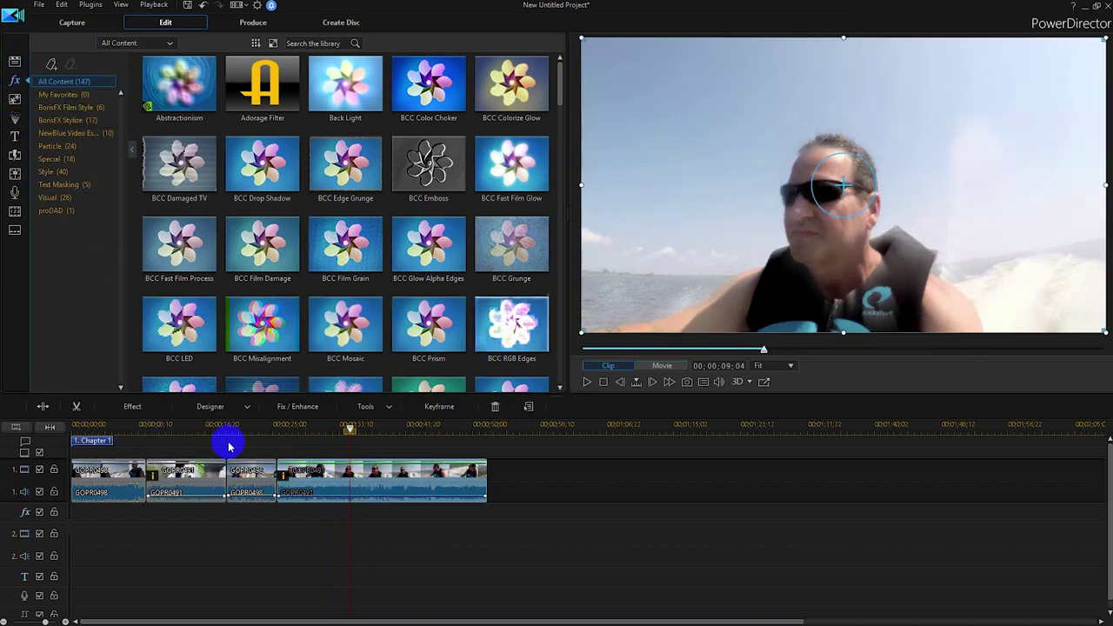
{"action": "left_click", "coordinate": [130, 407]}
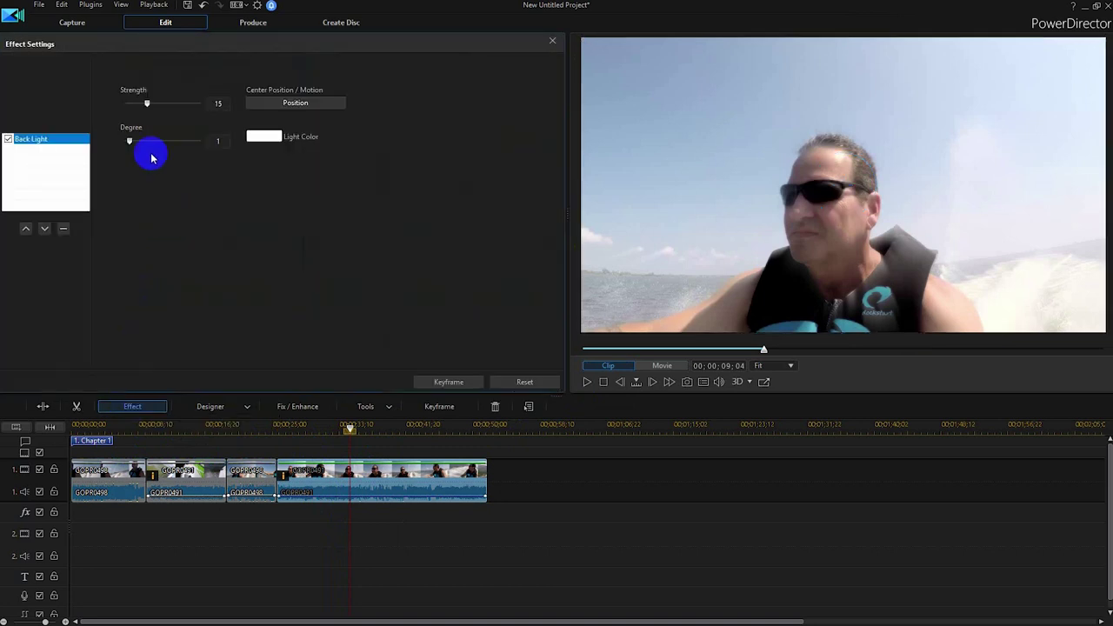
{"action": "left_click", "coordinate": [149, 104]}
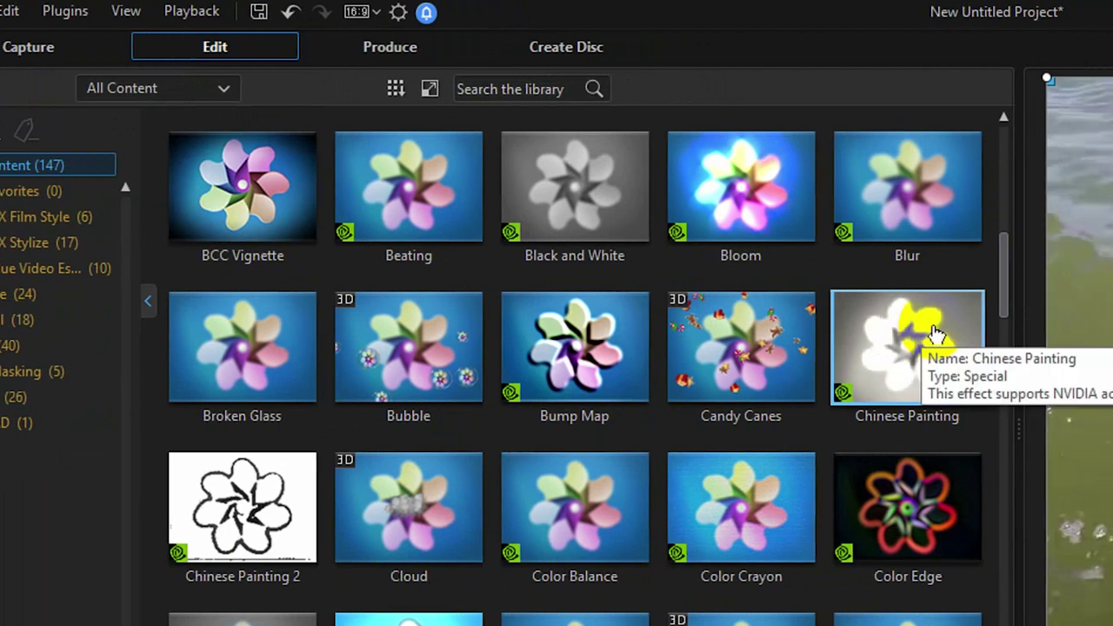
Apply the Dandelion effect to the second clip, GOPR0491, and play a few seconds of it.
{"action": "scroll", "coordinate": [828, 300], "scroll_direction": "down", "scroll_amount": 5}
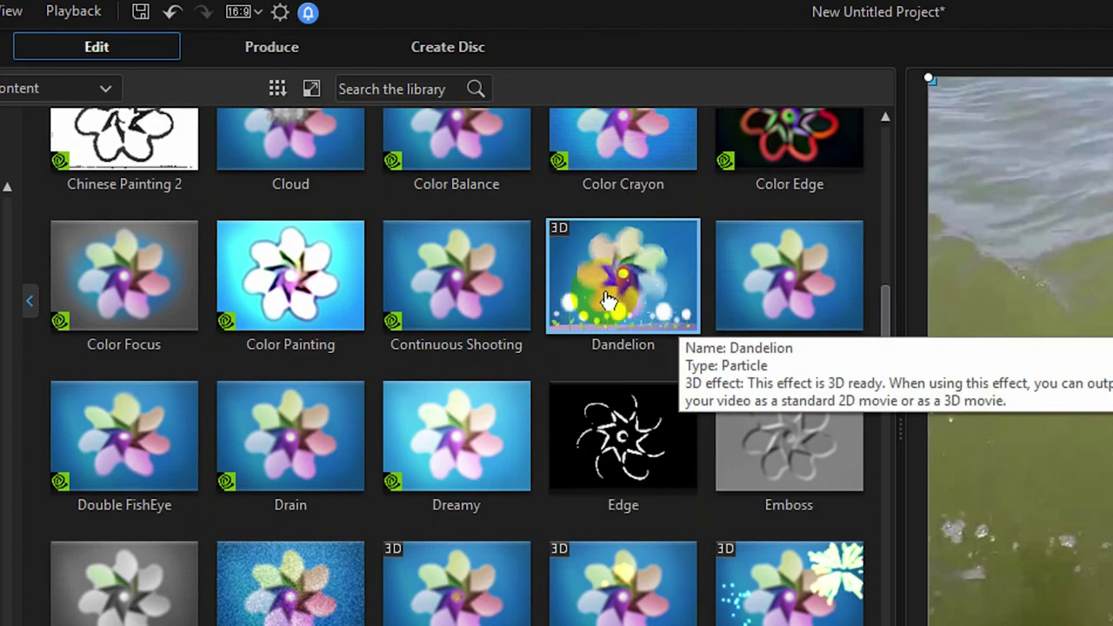
{"action": "left_click_drag", "start_coordinate": [609, 300], "coordinate": [209, 513]}
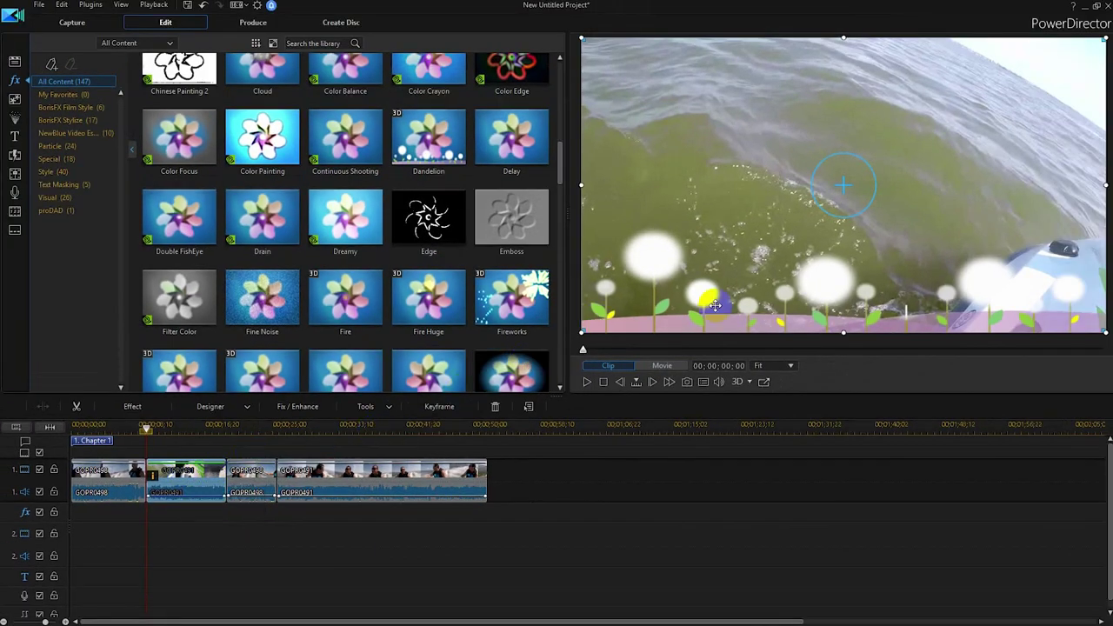
{"action": "key", "text": "space"}
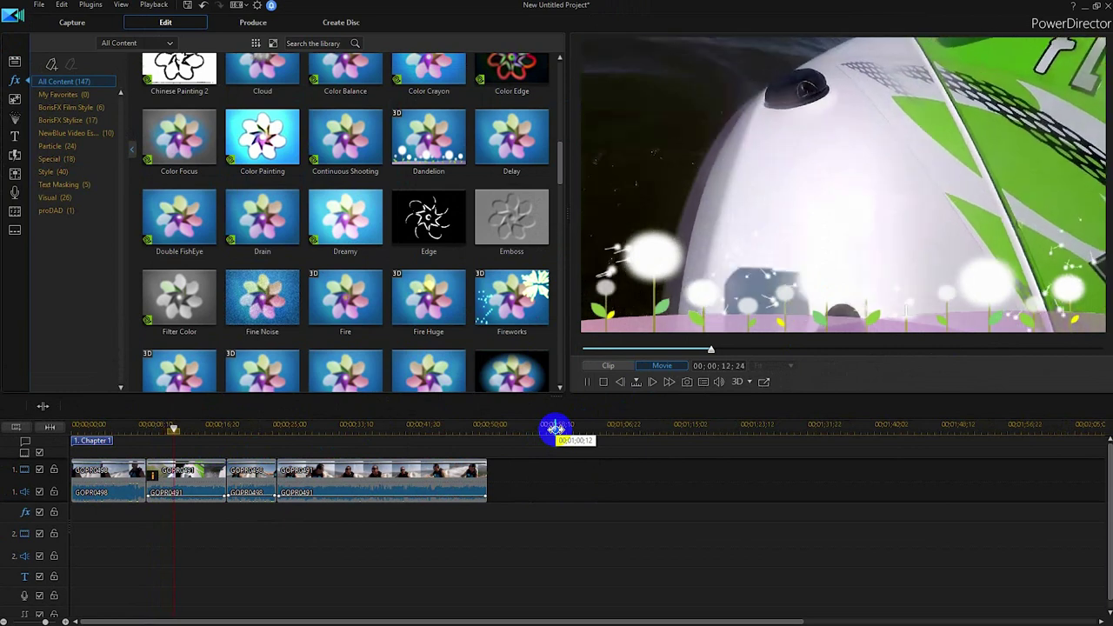
{"action": "key", "text": "space"}
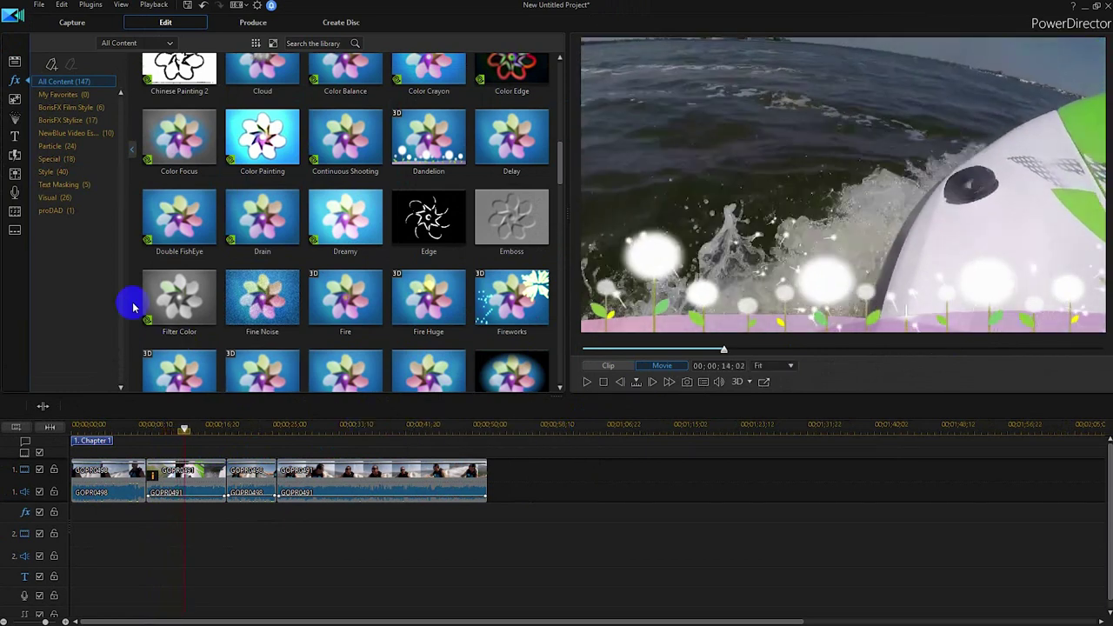
Set the Dandelion effect's Density to 157 and Size to 189 on the second clip.
{"action": "left_click", "coordinate": [200, 470]}
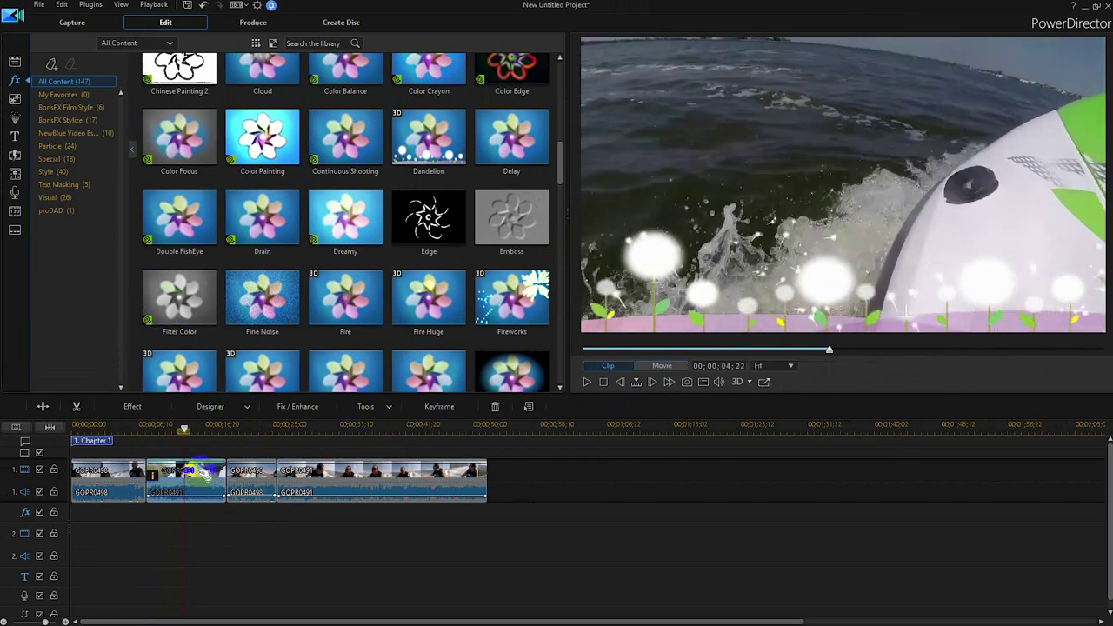
{"action": "left_click", "coordinate": [132, 406]}
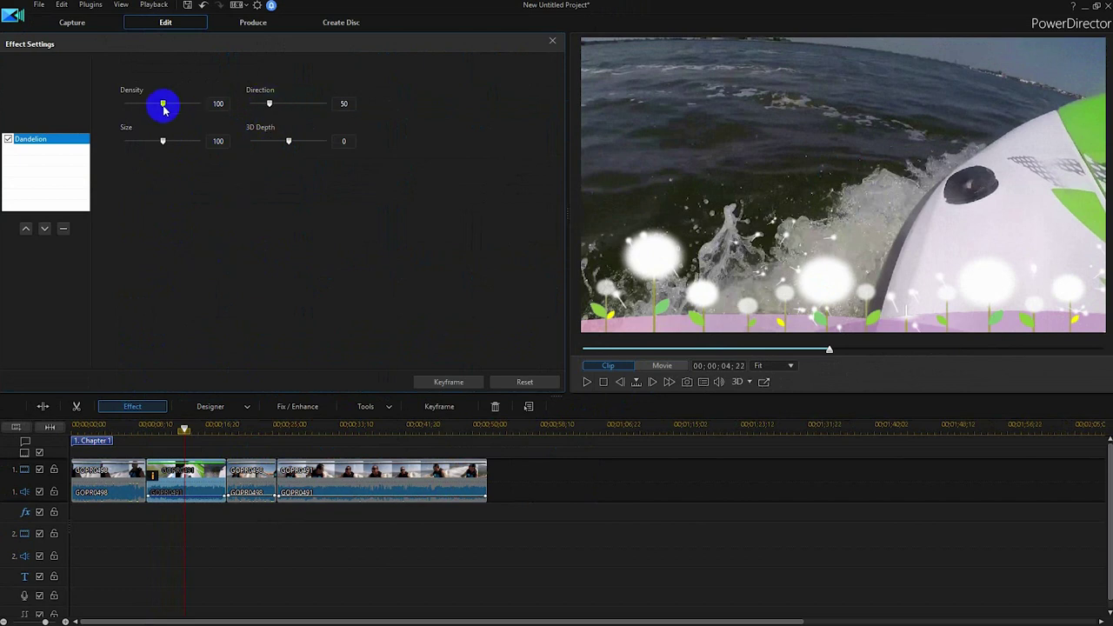
{"action": "left_click_drag", "start_coordinate": [164, 106], "coordinate": [164, 106]}
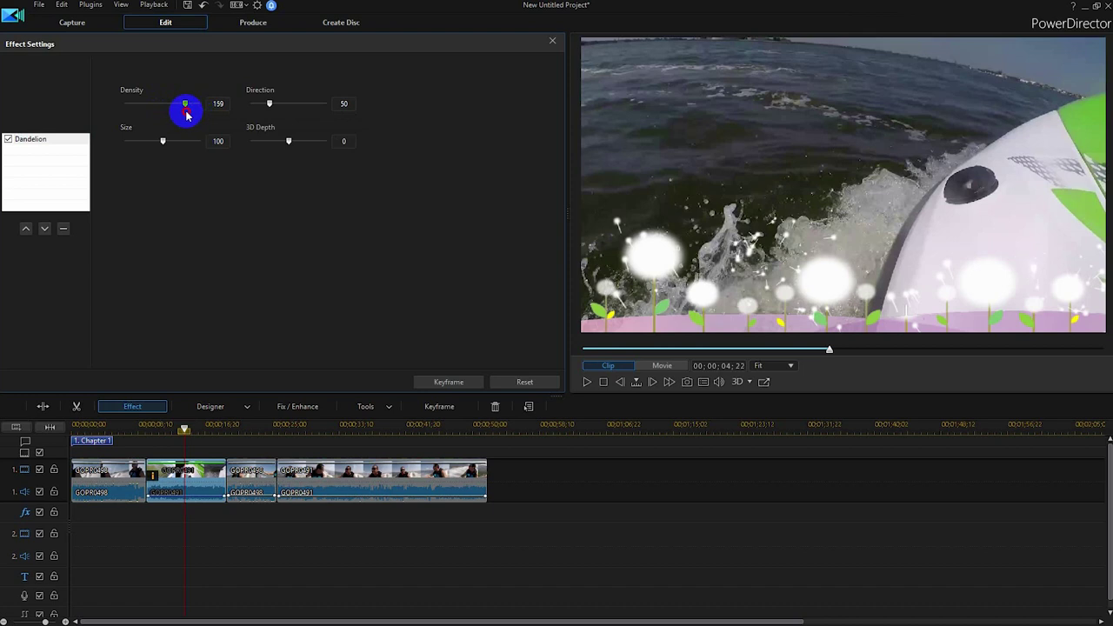
{"action": "left_click_drag", "start_coordinate": [166, 143], "coordinate": [198, 155]}
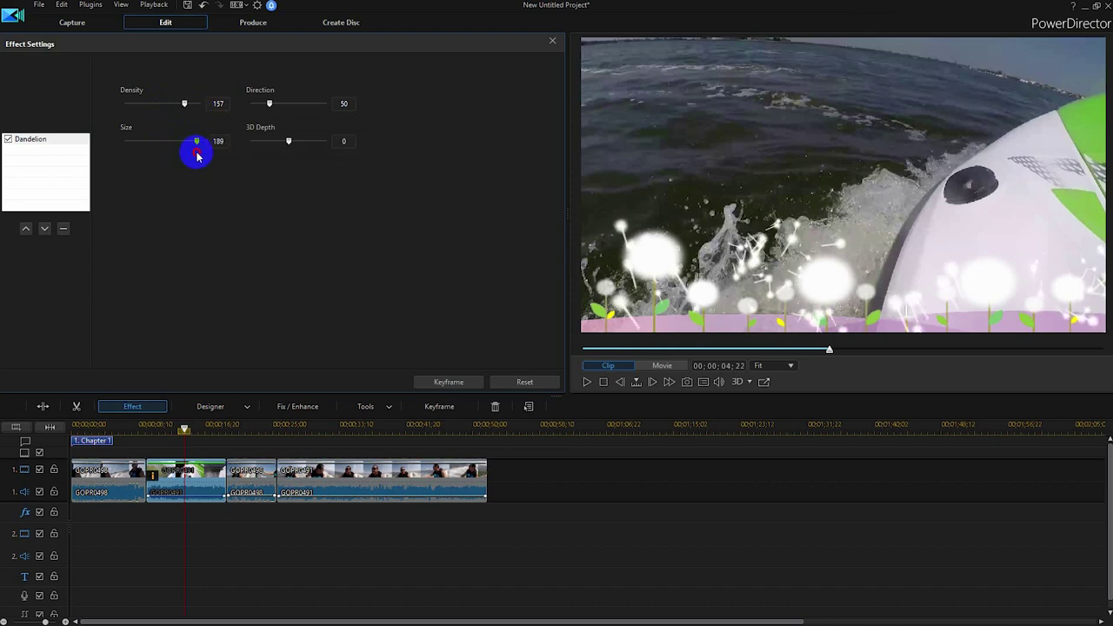
Play part of the second clip with the adjusted Dandelion effect and remove the effect from it.
{"action": "left_click_drag", "start_coordinate": [185, 429], "coordinate": [161, 432]}
{"action": "key", "text": "space"}
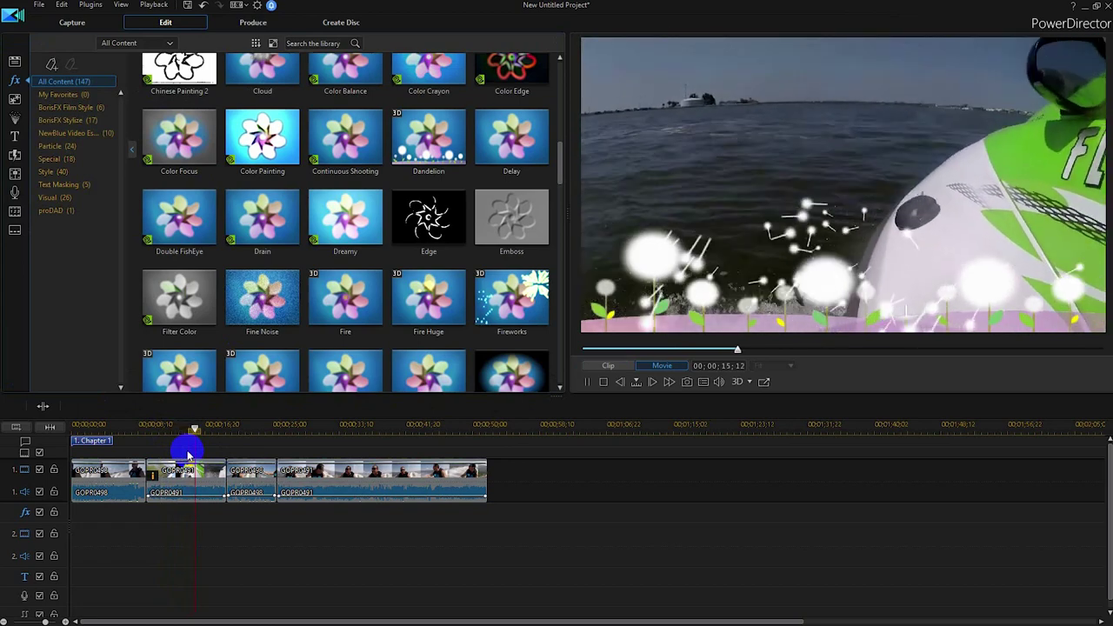
{"action": "key", "text": "space"}
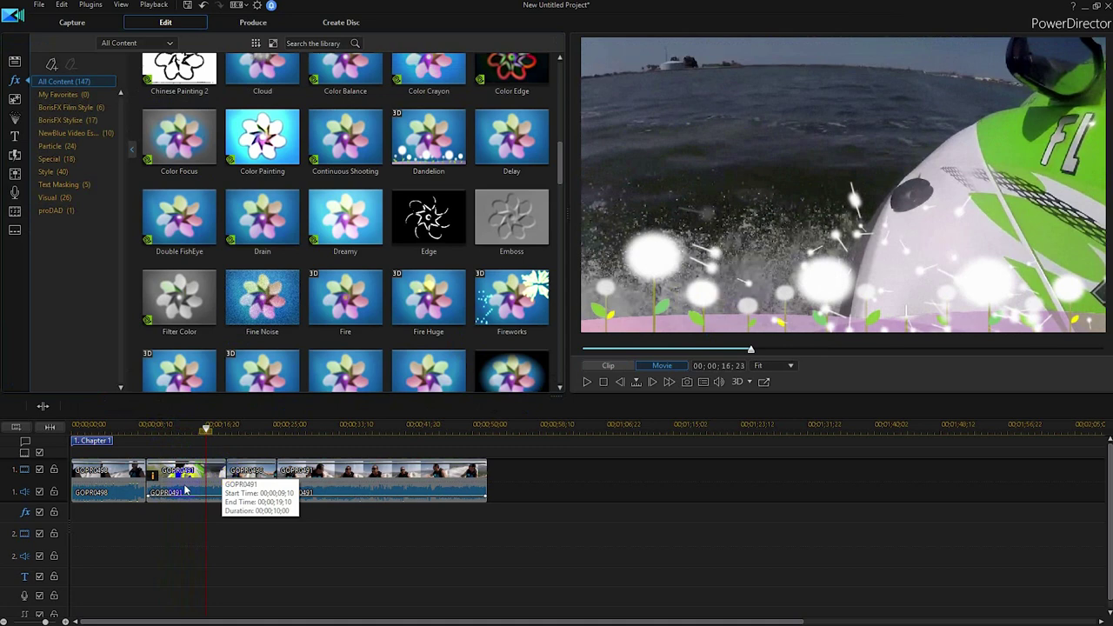
{"action": "left_click", "coordinate": [165, 469]}
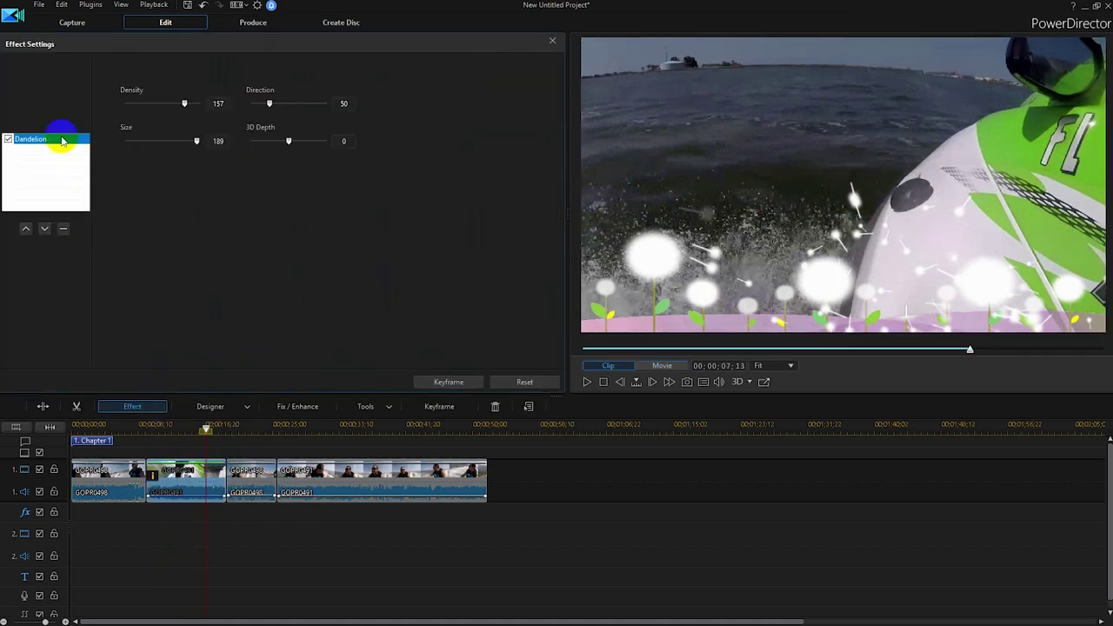
{"action": "key", "text": "Delete"}
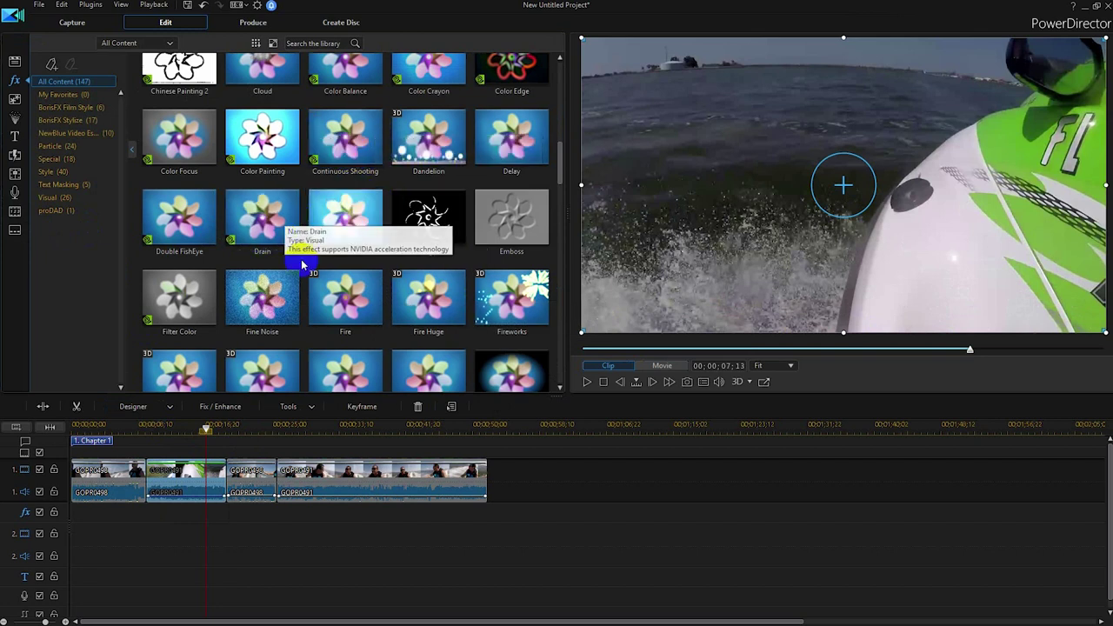
Apply the GPU Waterfall effect to the last GOPR0491 clip and play a few seconds of it.
{"action": "scroll", "coordinate": [294, 252], "scroll_direction": "down", "scroll_amount": 2}
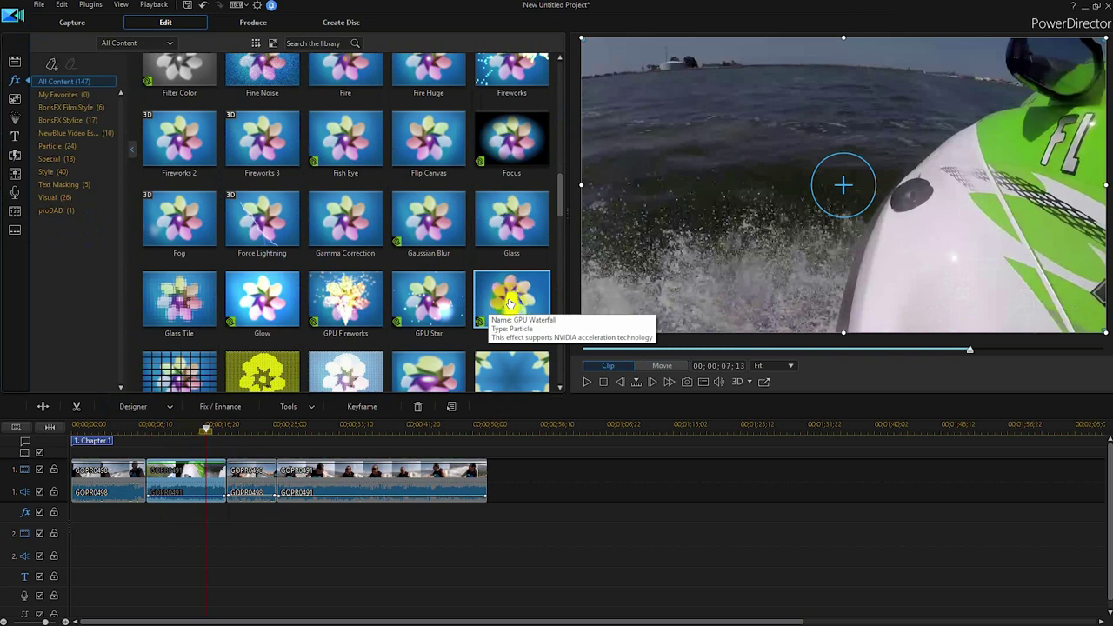
{"action": "left_click", "coordinate": [207, 429]}
{"action": "left_click_drag", "start_coordinate": [207, 429], "coordinate": [336, 435]}
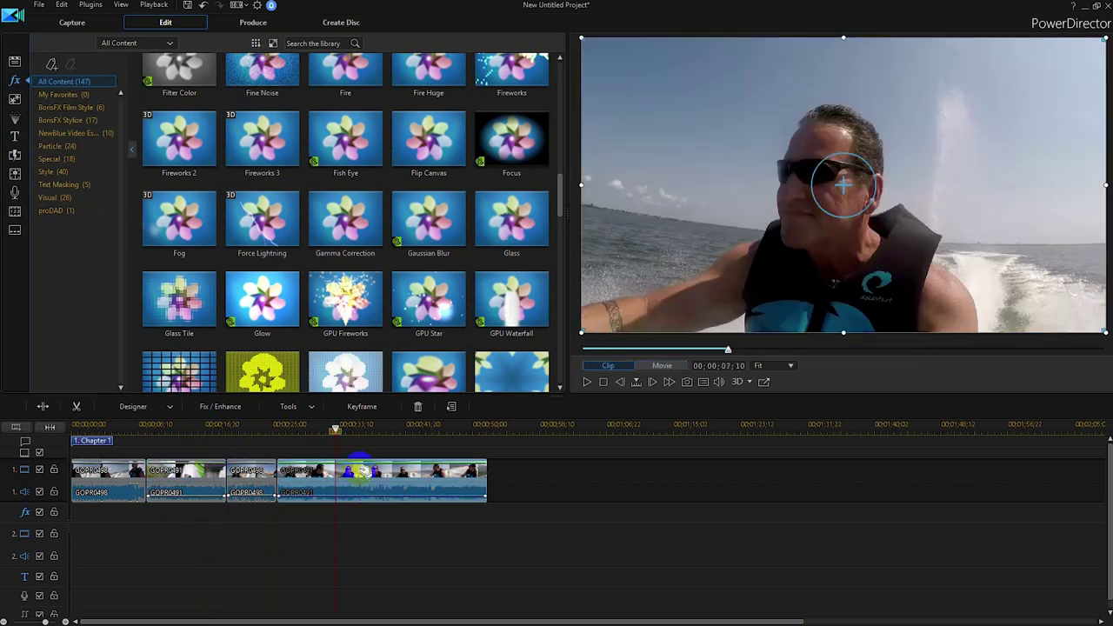
{"action": "left_click_drag", "start_coordinate": [512, 302], "coordinate": [346, 480]}
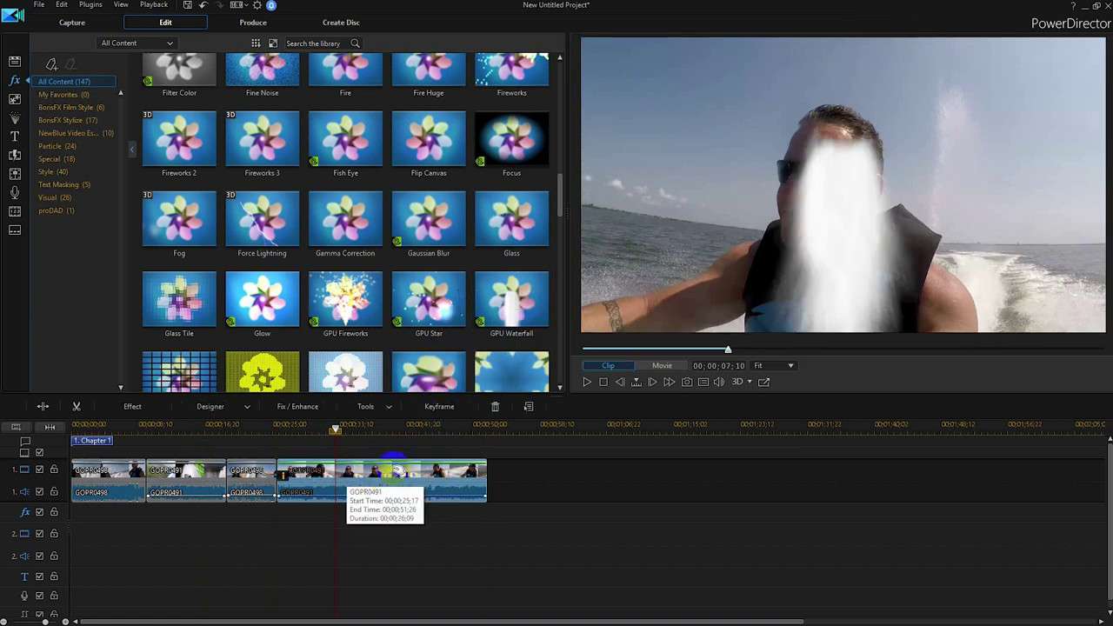
{"action": "left_click", "coordinate": [587, 383]}
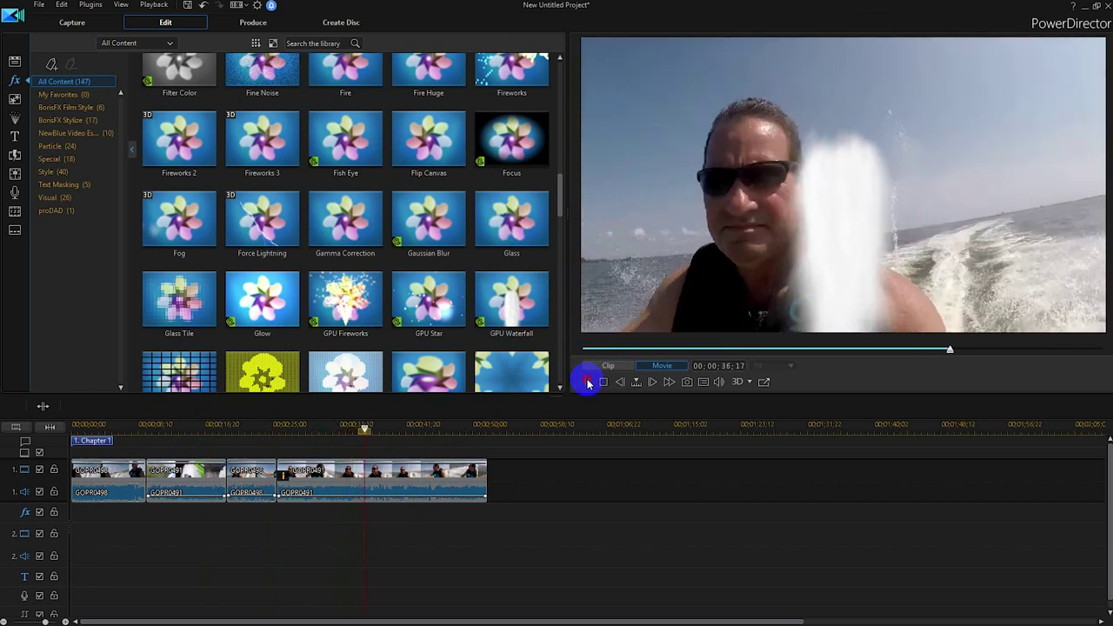
{"action": "left_click", "coordinate": [587, 383]}
Set the GPU Waterfall effect's X Offset to 66 and Y Offset to 147 on the last clip.
{"action": "left_click", "coordinate": [387, 485]}
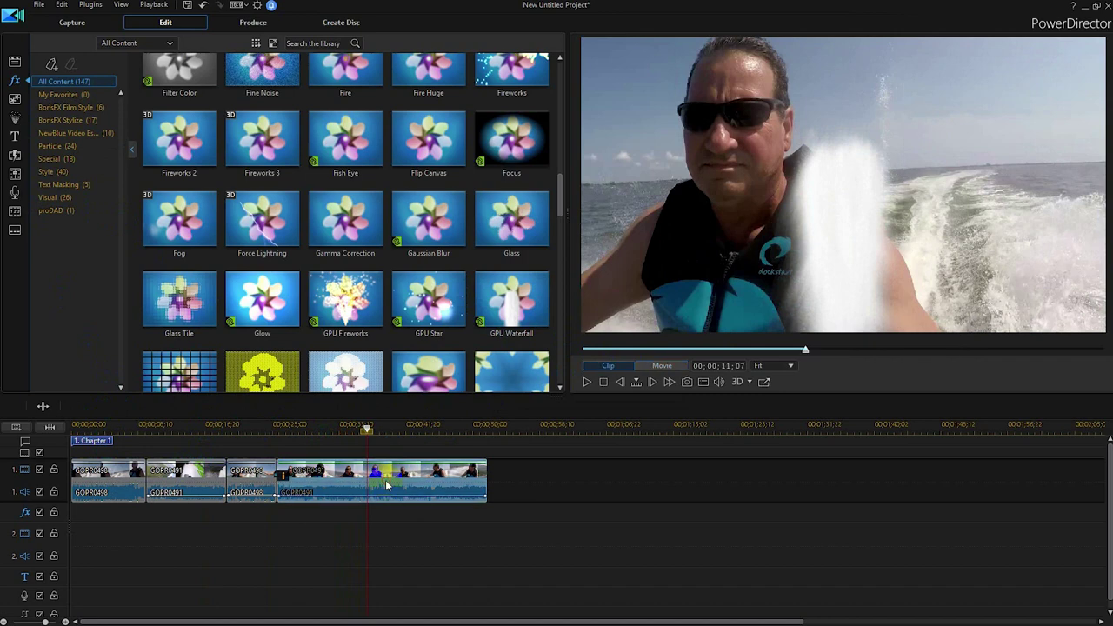
{"action": "left_click", "coordinate": [125, 406]}
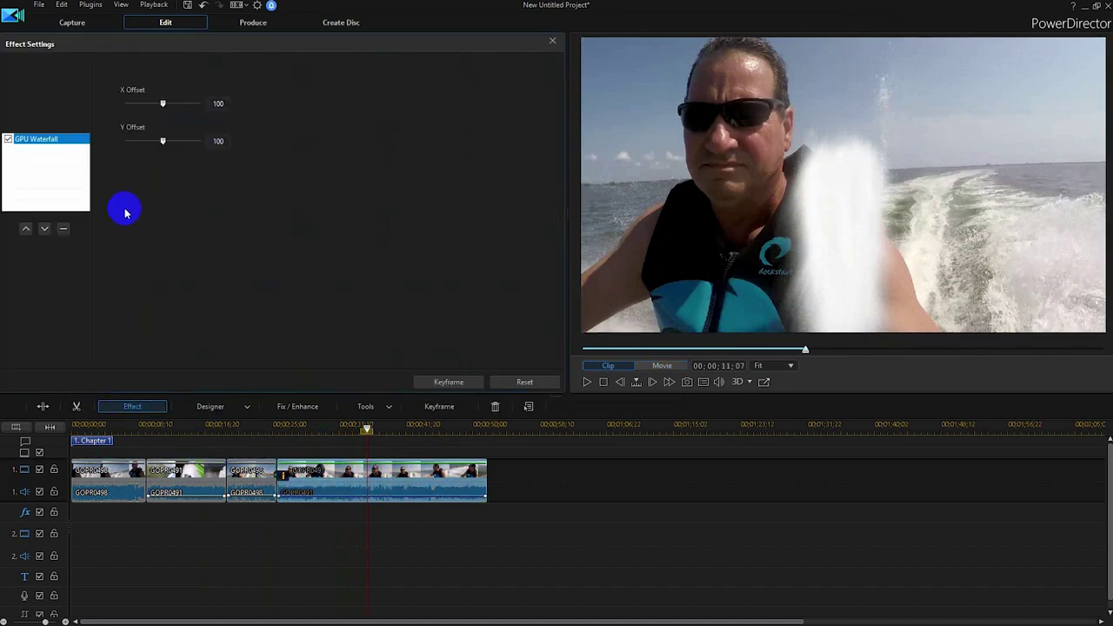
{"action": "left_click_drag", "start_coordinate": [164, 104], "coordinate": [201, 104]}
{"action": "left_click_drag", "start_coordinate": [170, 143], "coordinate": [182, 142]}
{"action": "left_click_drag", "start_coordinate": [200, 104], "coordinate": [150, 133]}
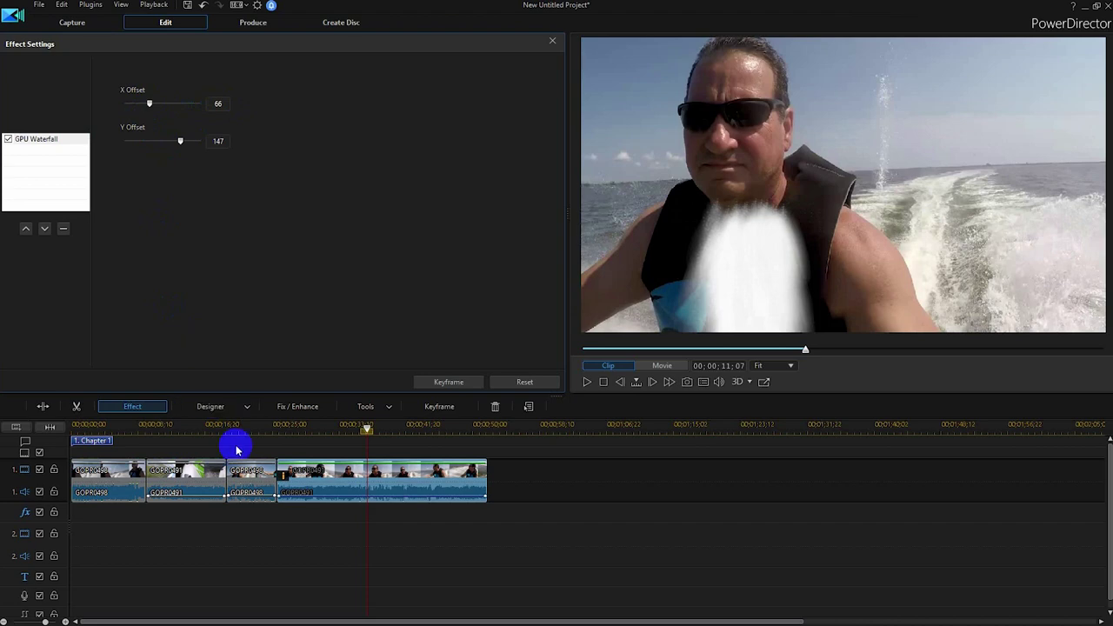
Play part of the last clip with the shifted waterfall and remove the GPU Waterfall effect from it.
{"action": "key", "text": "space"}
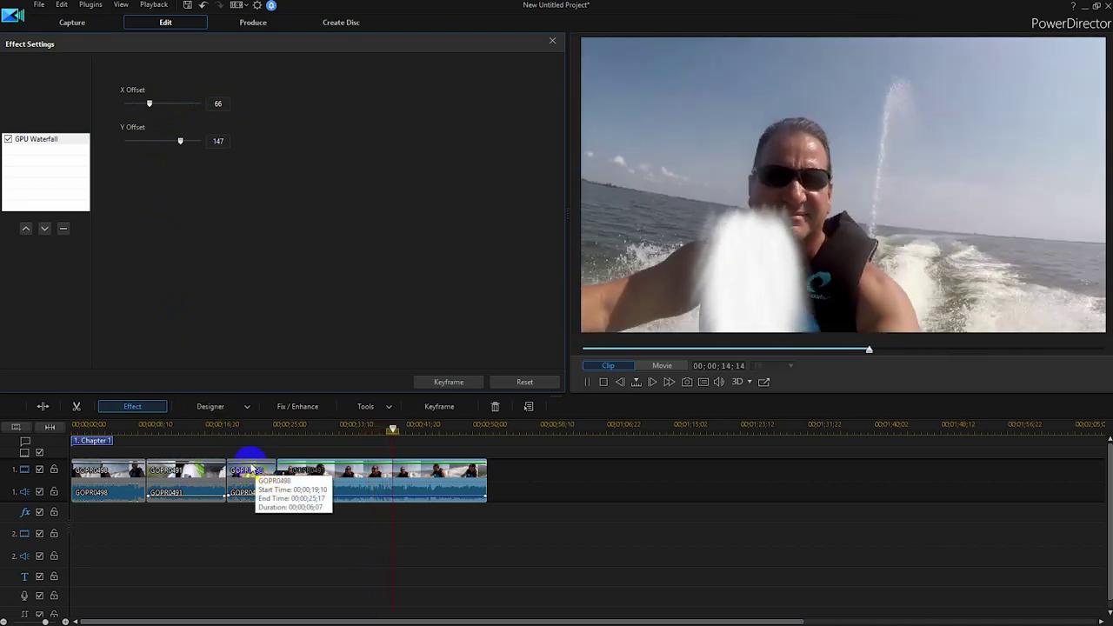
{"action": "left_click", "coordinate": [603, 381]}
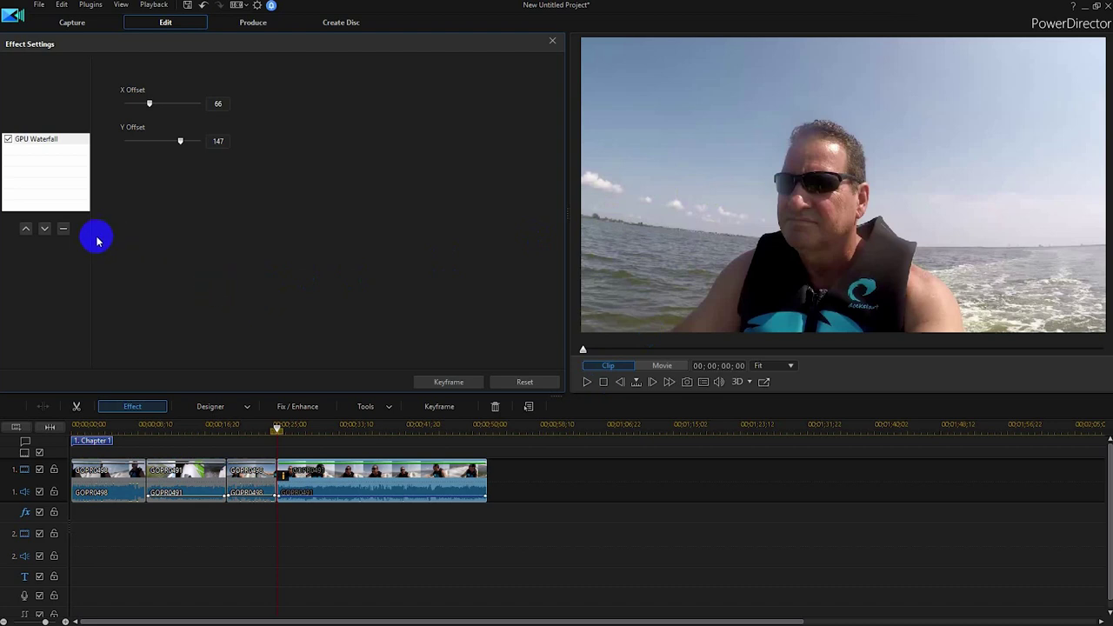
{"action": "left_click", "coordinate": [64, 228]}
Apply the Force Lightning effect to the third clip, GOPR0498, and play a few seconds of it.
{"action": "left_click_drag", "start_coordinate": [261, 214], "coordinate": [254, 477]}
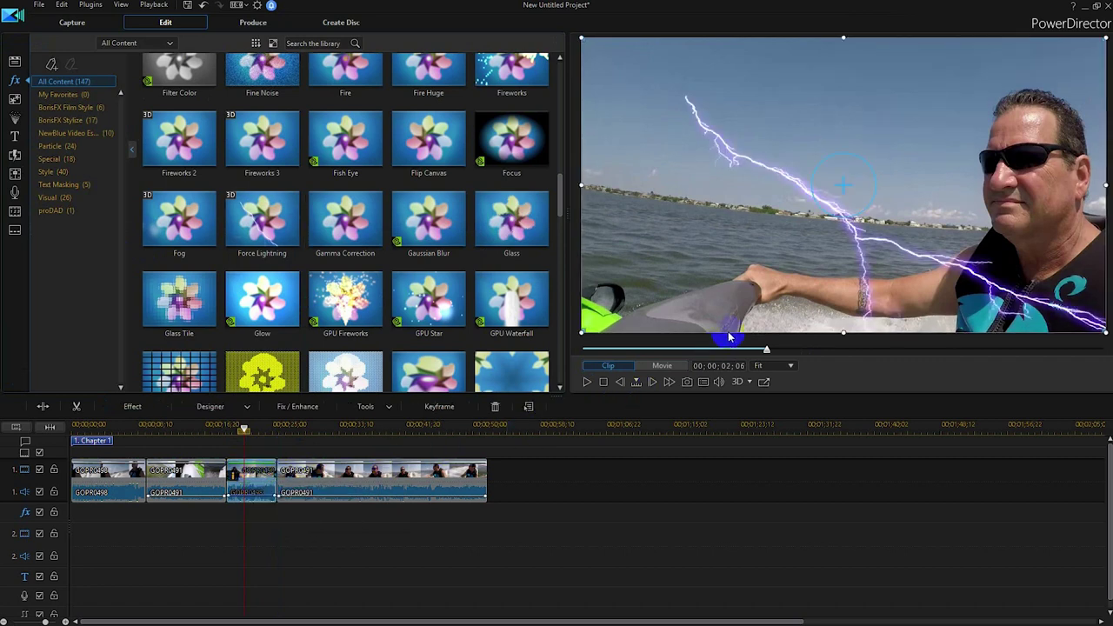
{"action": "left_click", "coordinate": [588, 382]}
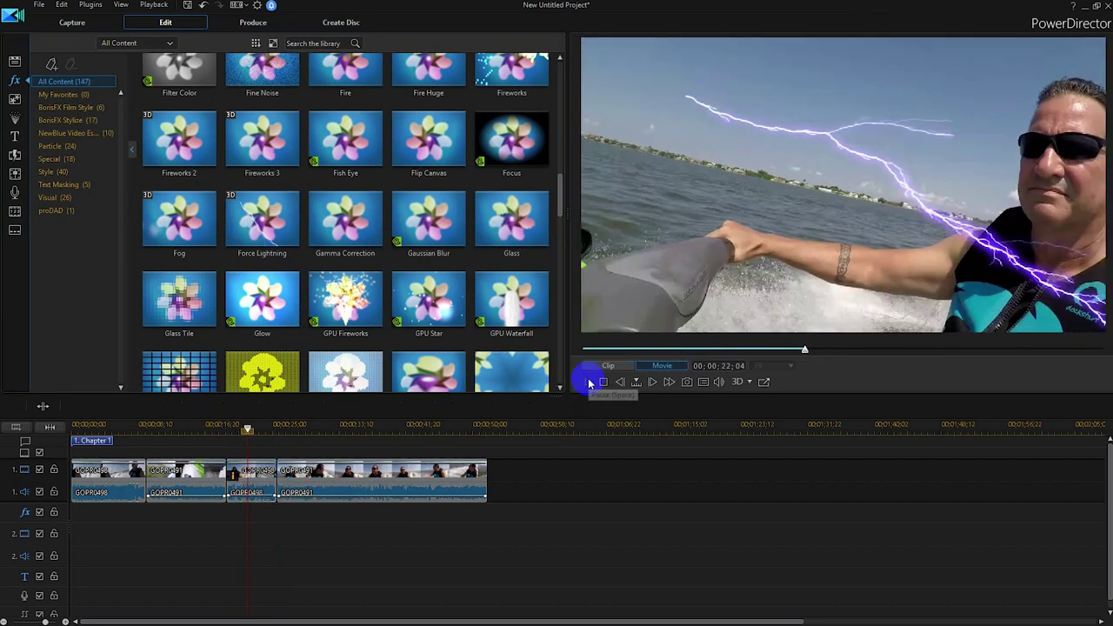
{"action": "left_click", "coordinate": [588, 382]}
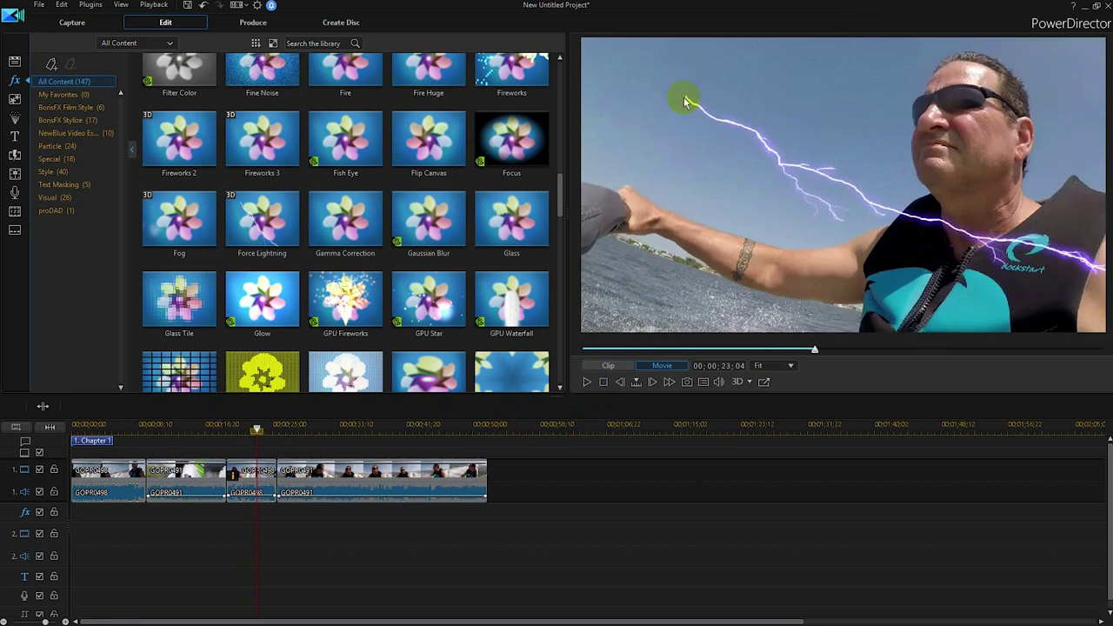
Reposition the start point of the Force Lightning bolt to the upper-left corner of the video frame.
{"action": "left_click_drag", "start_coordinate": [352, 311], "coordinate": [263, 476]}
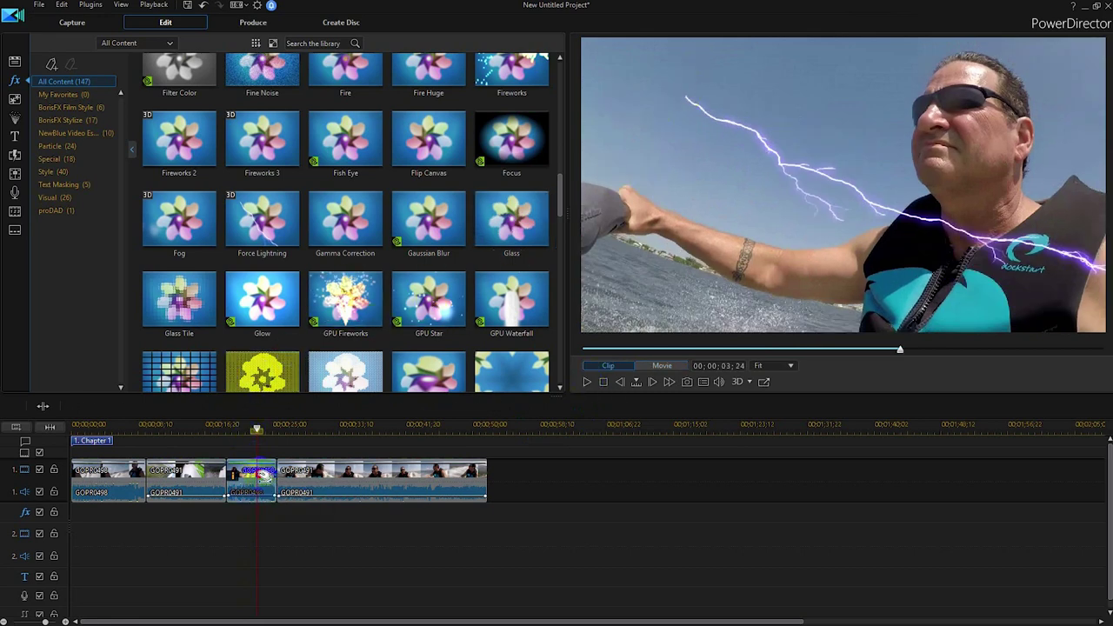
{"action": "left_click", "coordinate": [126, 408]}
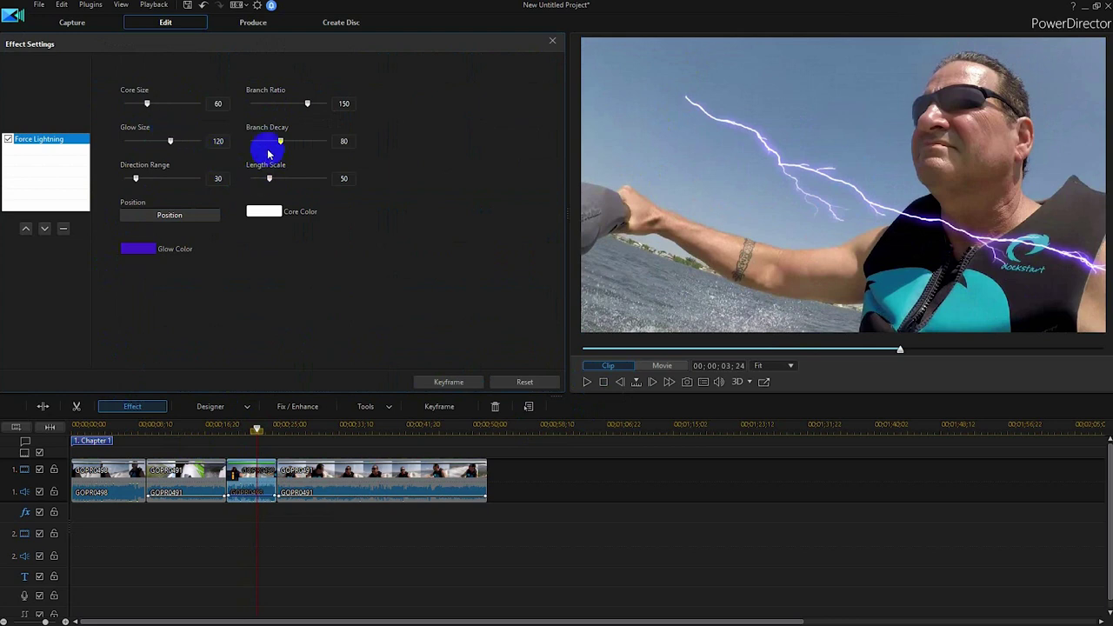
{"action": "left_click", "coordinate": [179, 218]}
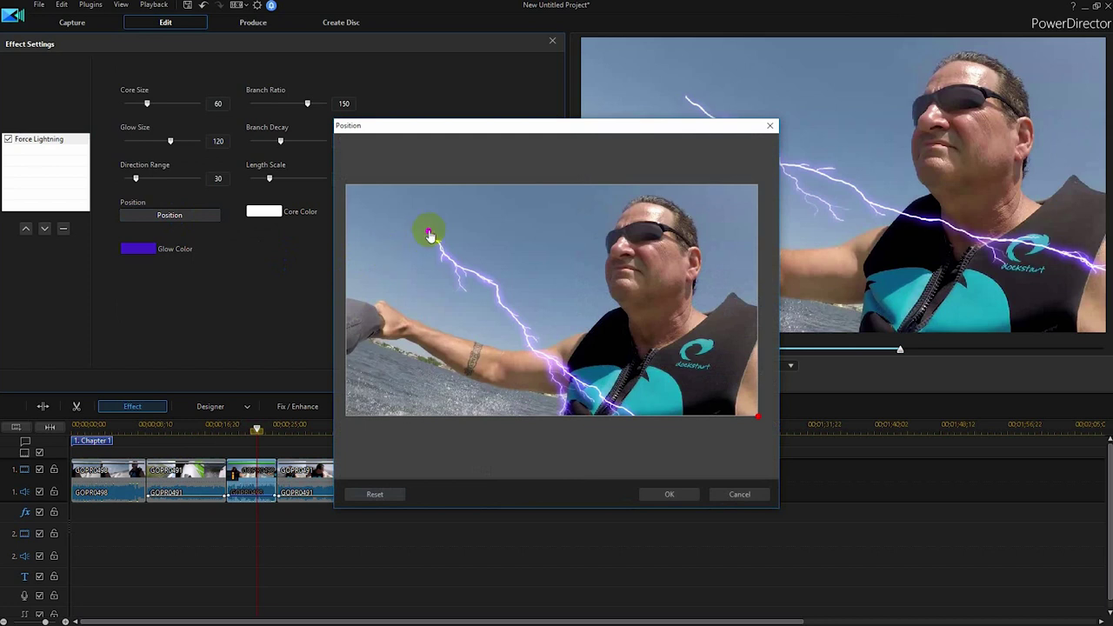
{"action": "left_click", "coordinate": [349, 189]}
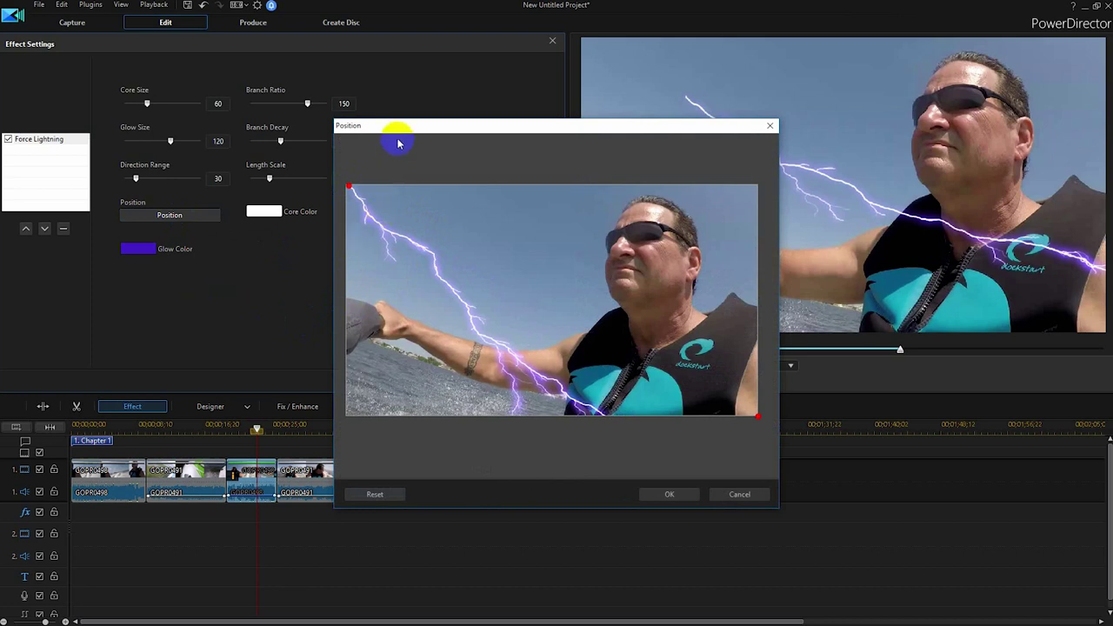
{"action": "left_click", "coordinate": [669, 493]}
Set Force Lightning's Core Size to 56, Glow Size to 150, Direction Range to 154, Branch Decay to 50 and Length Scale to 179.
{"action": "left_click_drag", "start_coordinate": [268, 179], "coordinate": [279, 148]}
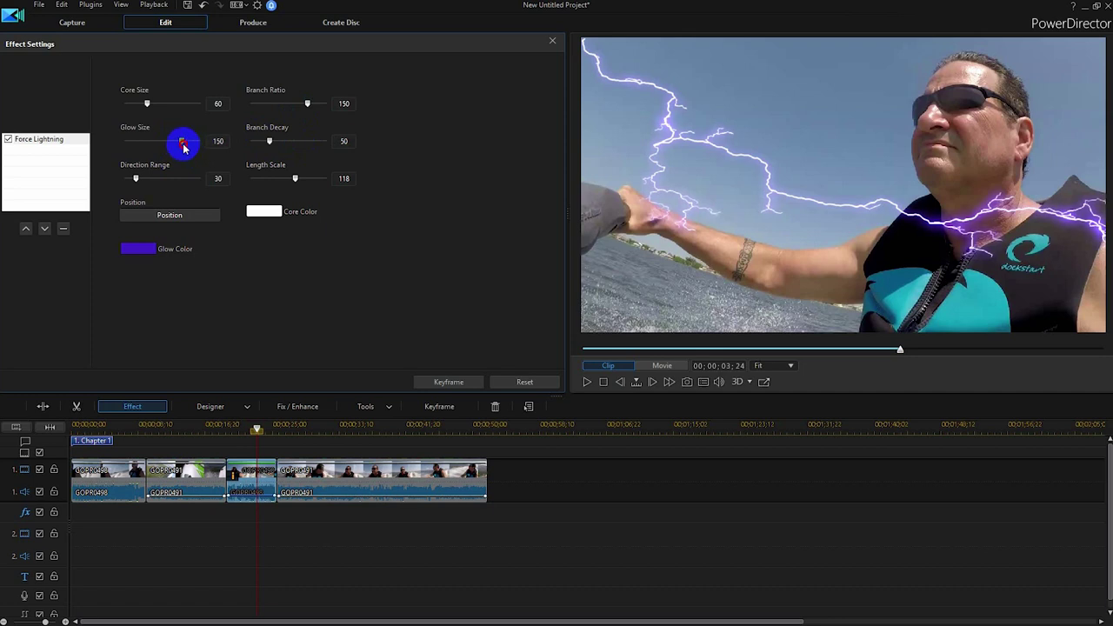
{"action": "left_click_drag", "start_coordinate": [134, 179], "coordinate": [183, 180]}
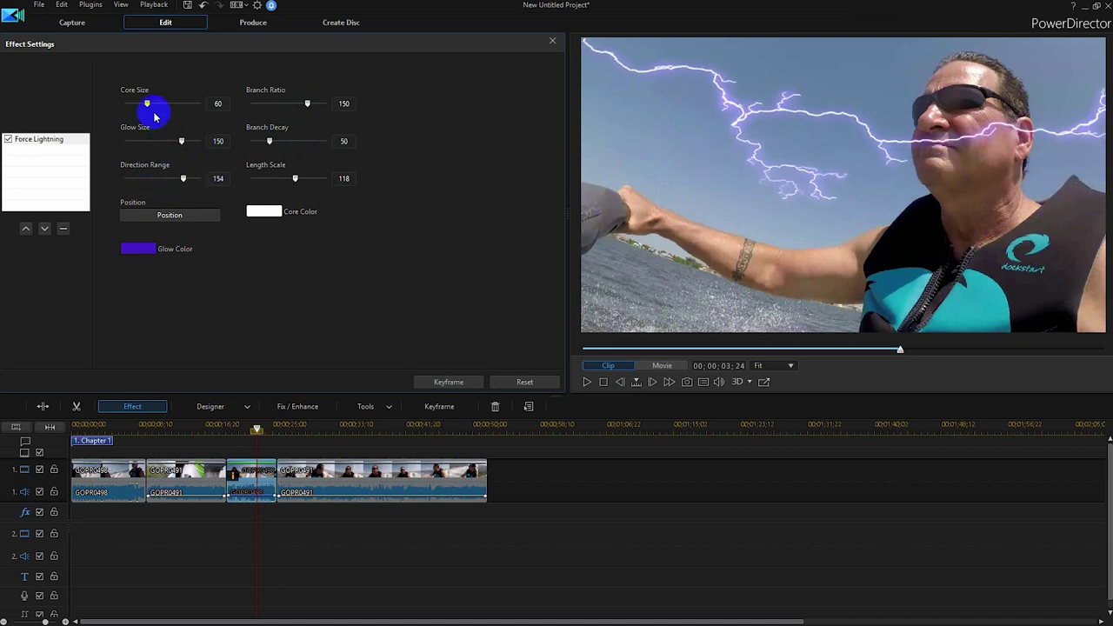
{"action": "mouse_move", "coordinate": [148, 107]}
{"action": "left_mouse_down"}
{"action": "mouse_move", "coordinate": [183, 118]}
{"action": "mouse_move", "coordinate": [145, 109]}
{"action": "left_mouse_up"}
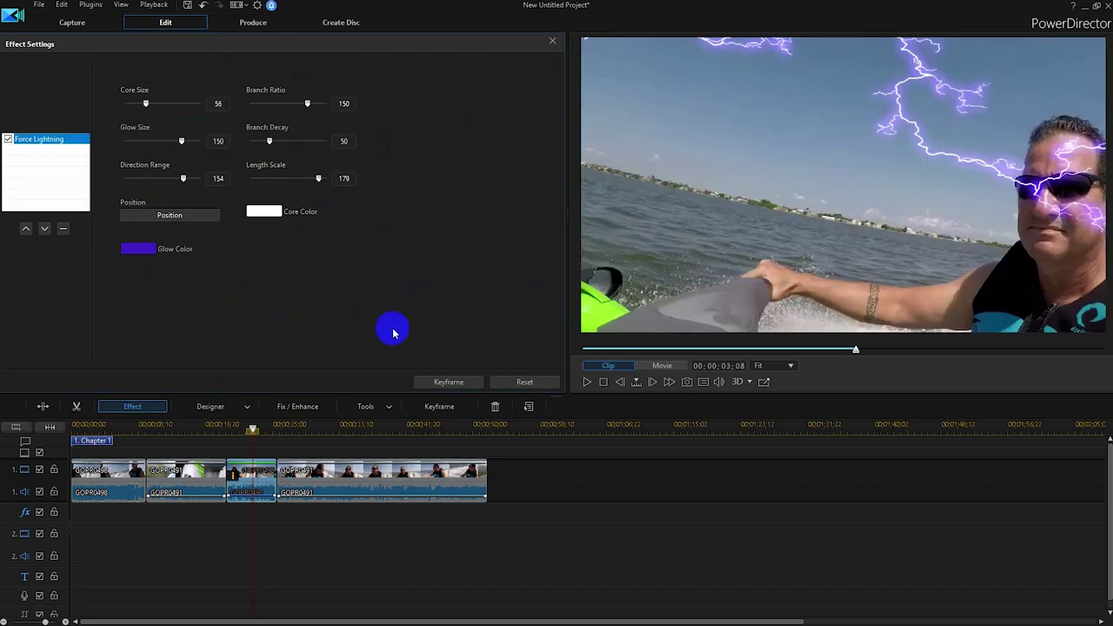
Open the keyframe settings of the Force Lightning effect, examine its parameters and move the playhead to 00:00:00:17 in the clip.
{"action": "left_click", "coordinate": [446, 383]}
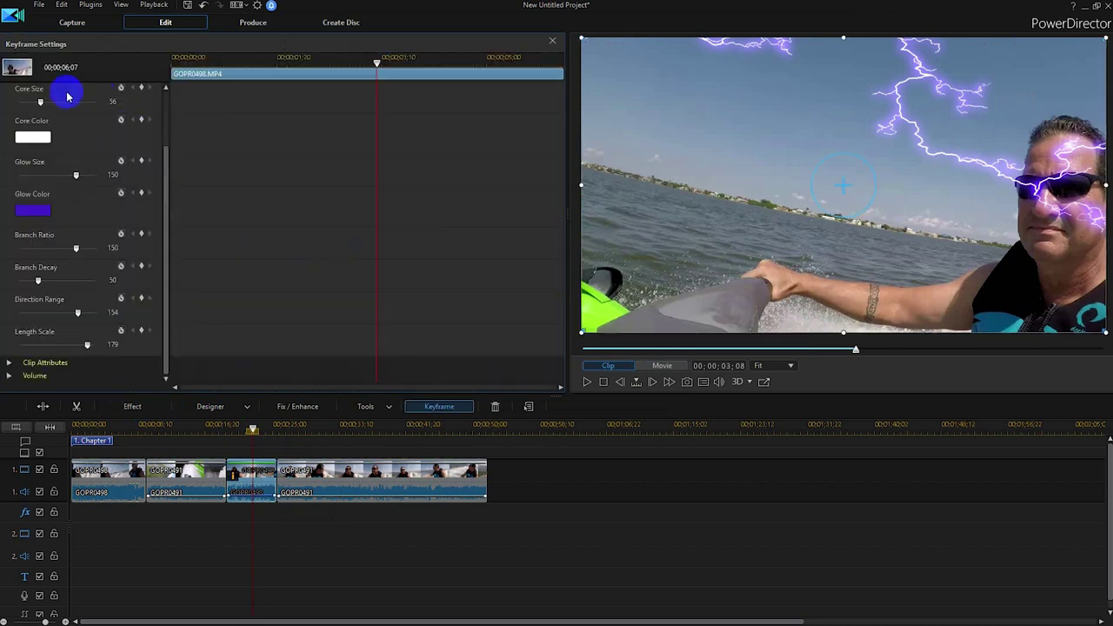
{"action": "left_click", "coordinate": [116, 101]}
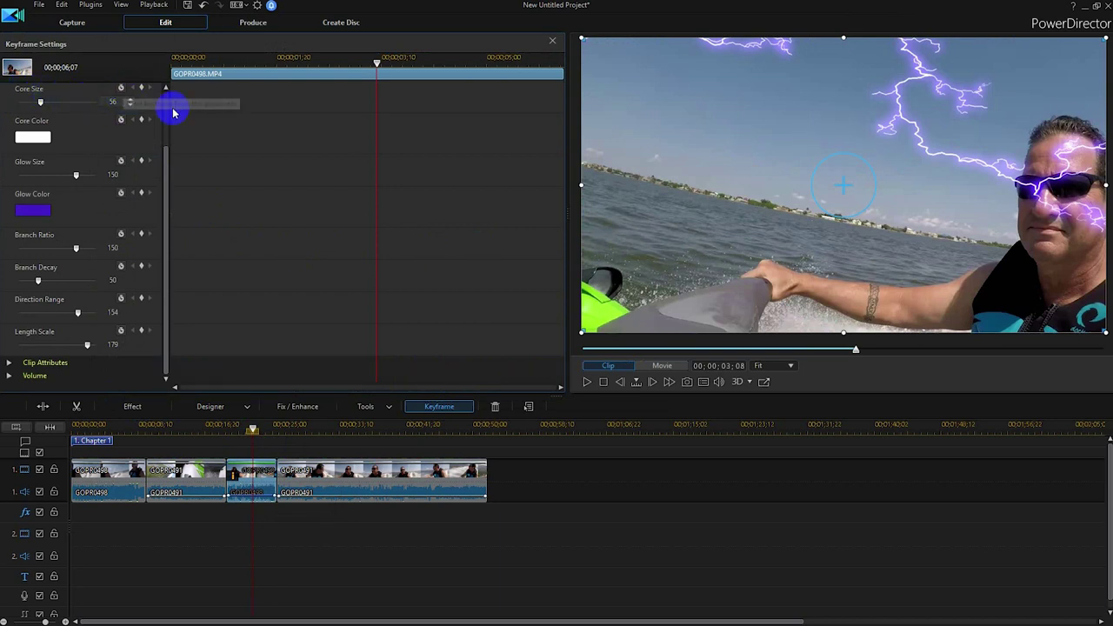
{"action": "left_click_drag", "start_coordinate": [377, 63], "coordinate": [209, 90]}
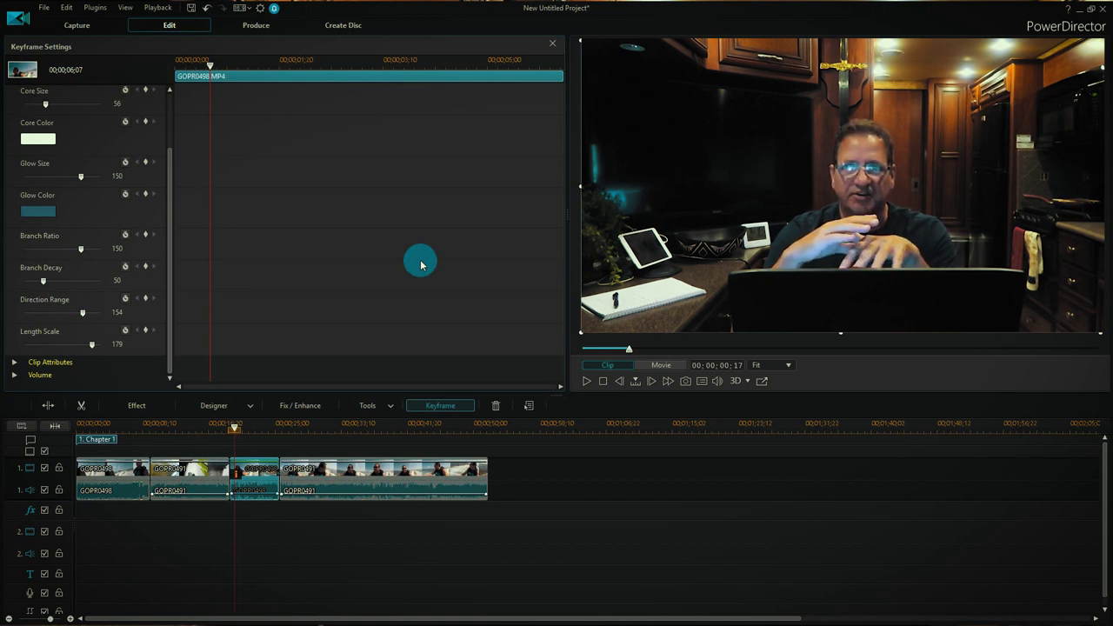
{"action": "left_click", "coordinate": [421, 265]}
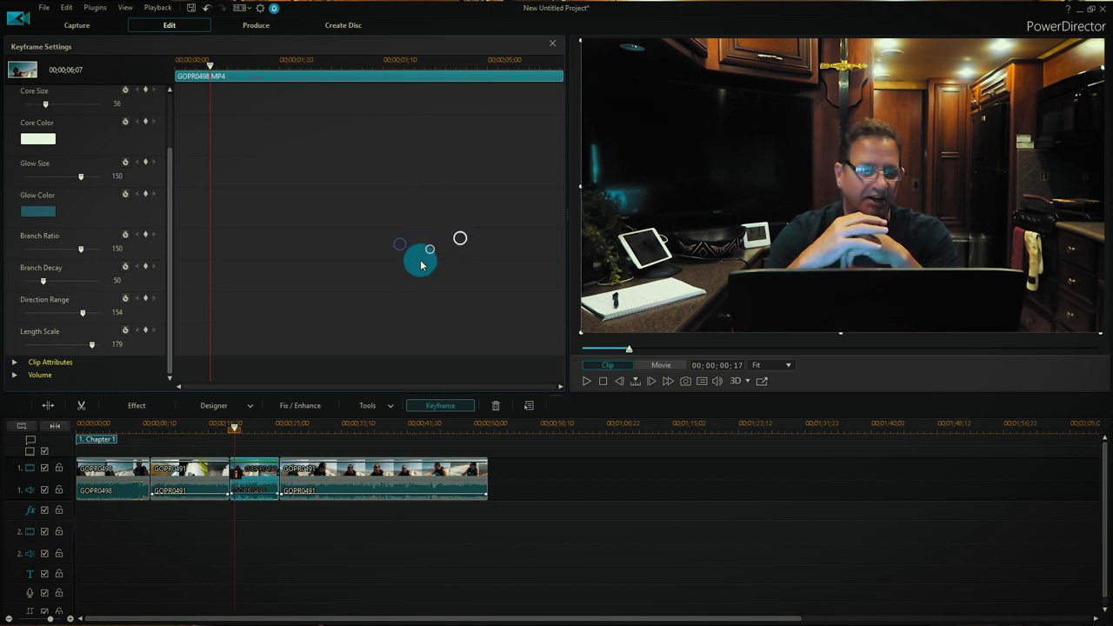